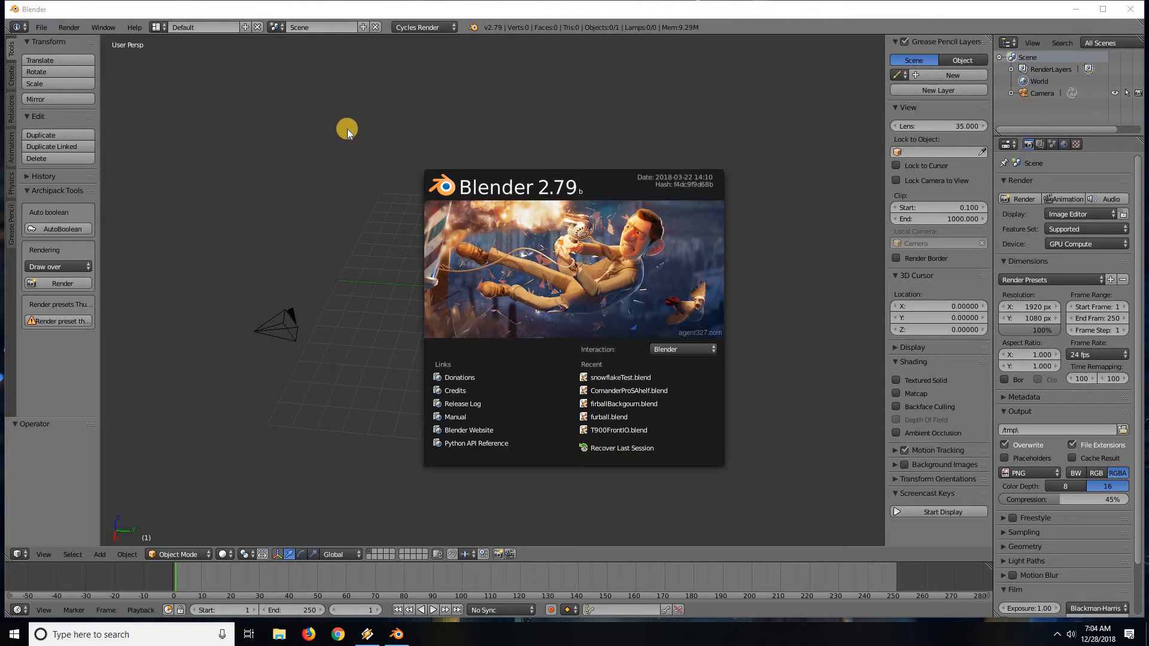
Hide the viewport's side shelves and start the screencast keys display with text size 64 and mouse size 128.
{"action": "left_click", "coordinate": [349, 169]}
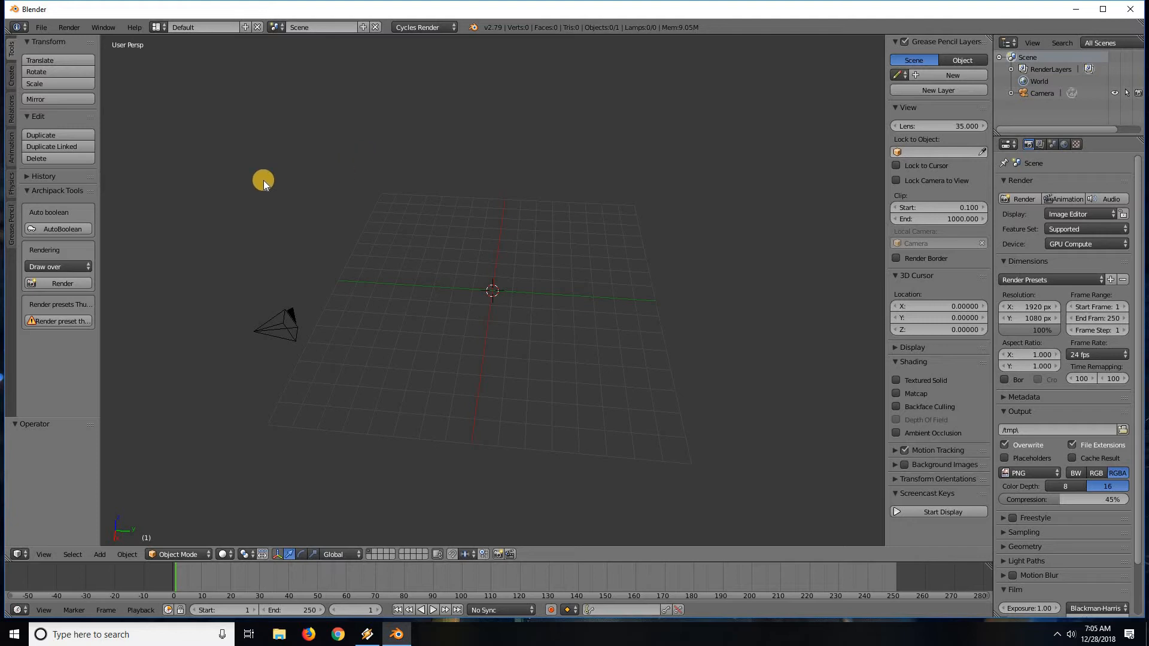
{"action": "key", "text": "t"}
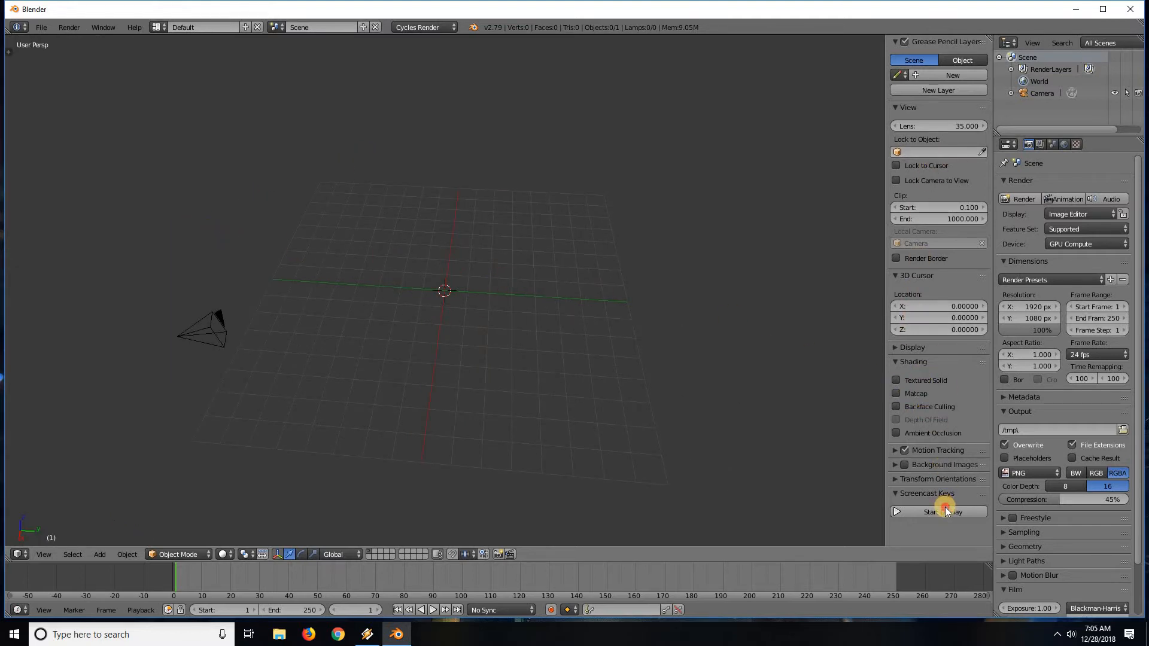
{"action": "left_click", "coordinate": [915, 512]}
{"action": "scroll", "coordinate": [917, 515], "scroll_direction": "down", "scroll_amount": 4}
{"action": "left_click", "coordinate": [910, 443]}
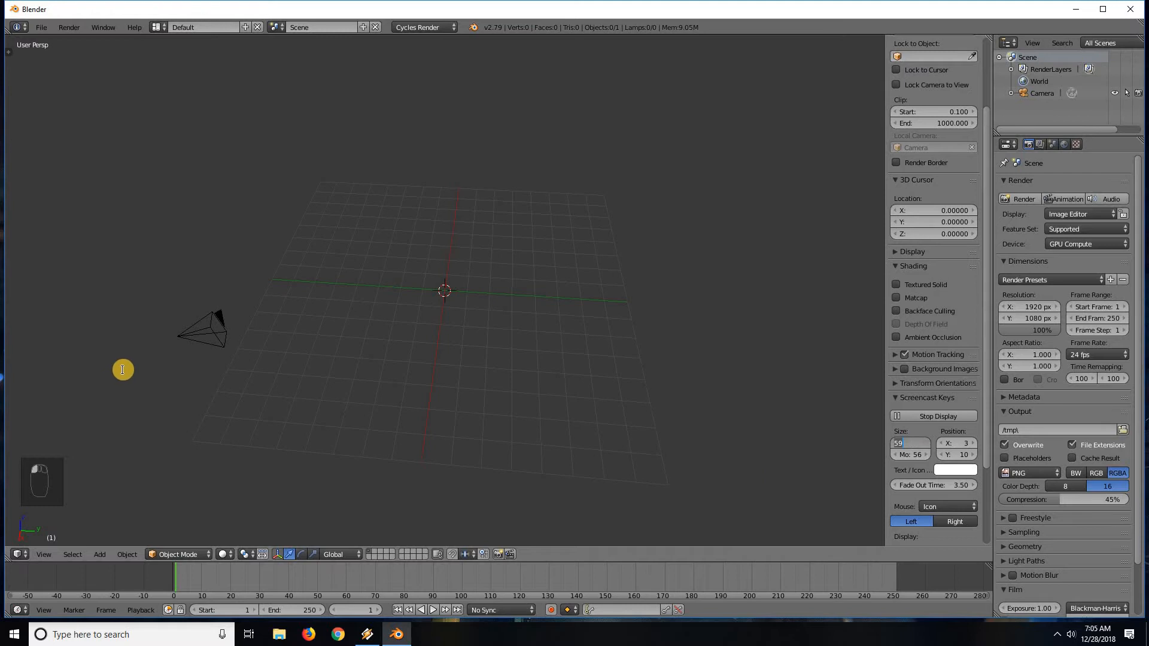
{"action": "type", "text": "64"}
{"action": "key", "text": "Tab"}
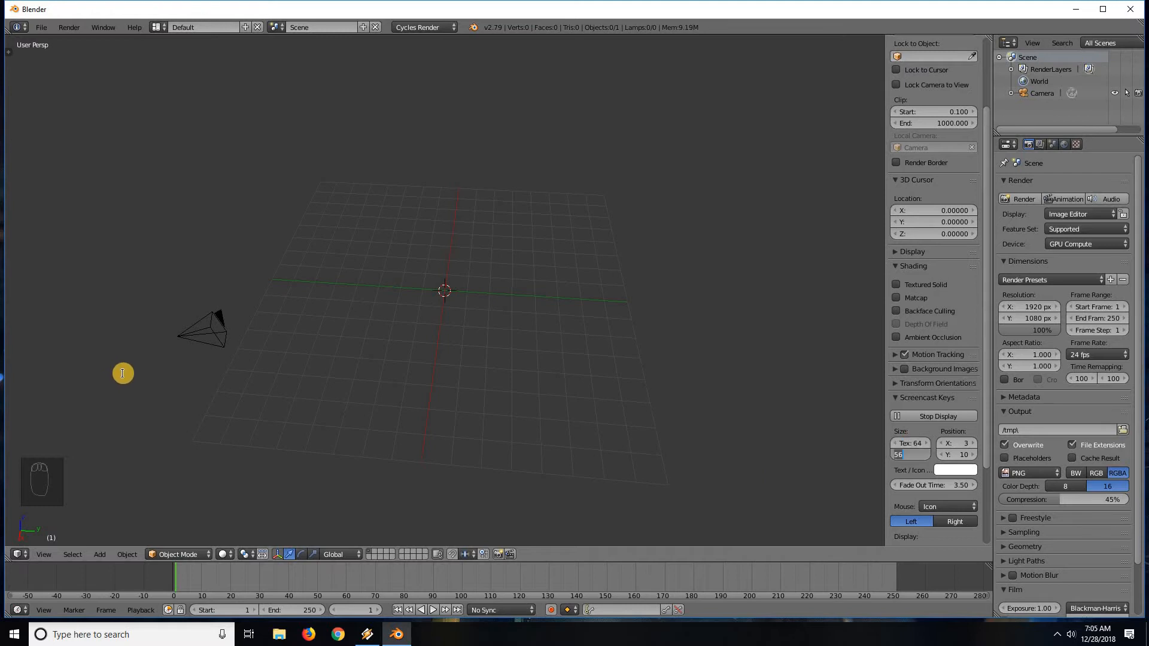
{"action": "type", "text": "12"}
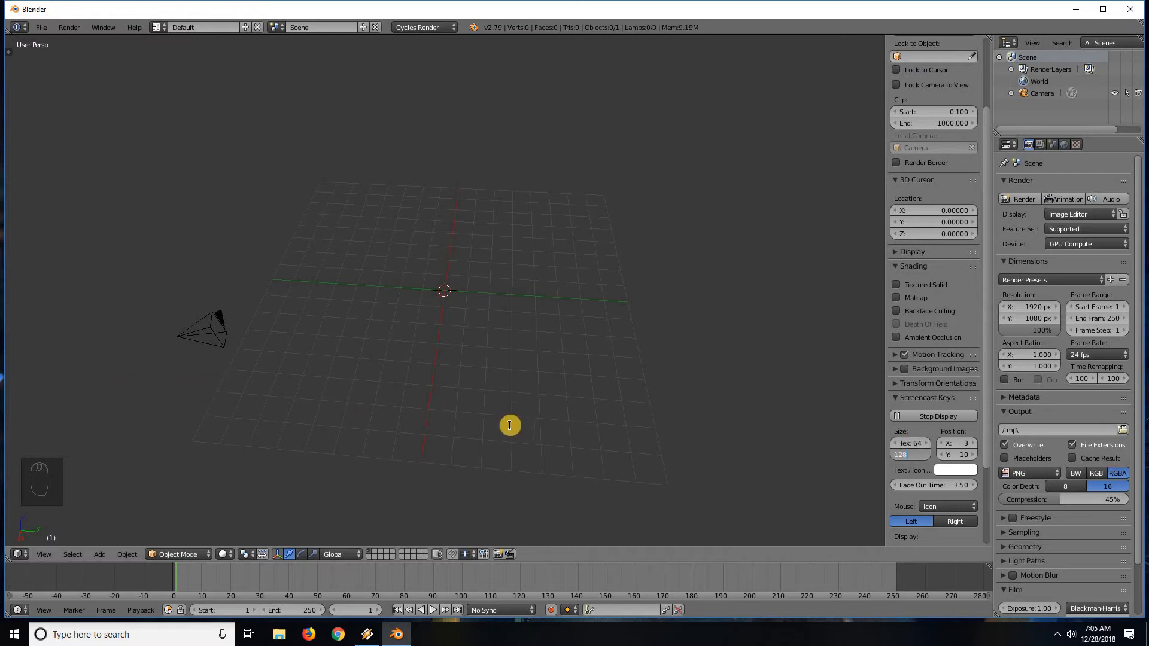
{"action": "type", "text": "8"}
{"action": "key", "text": "Return"}
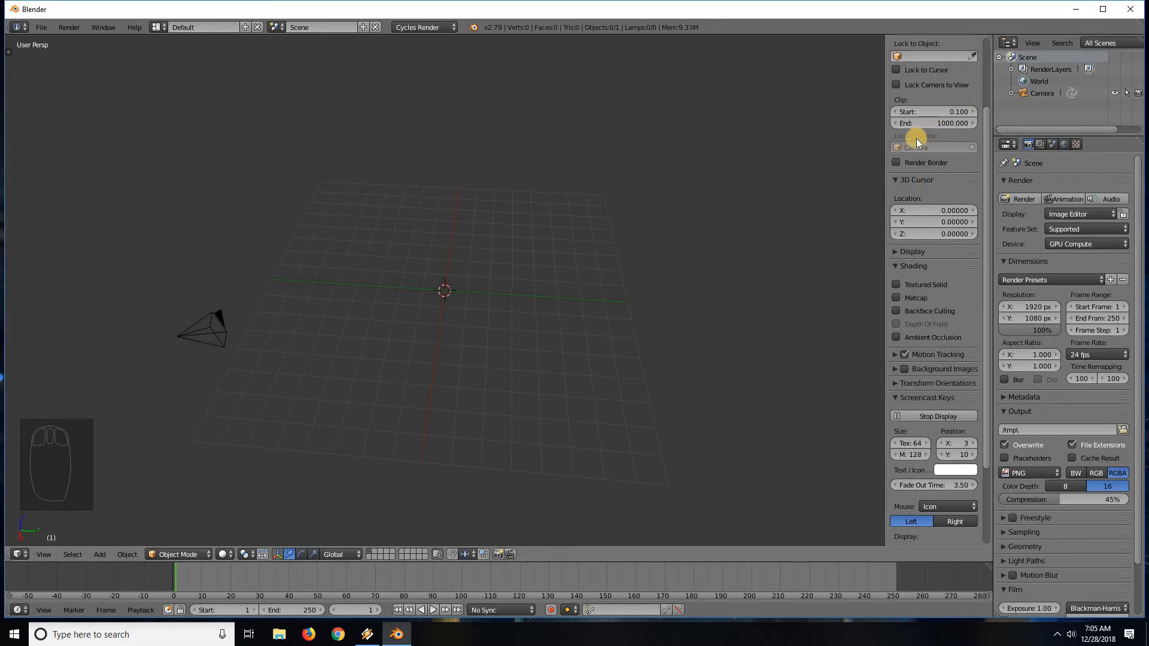
{"action": "key", "text": "n"}
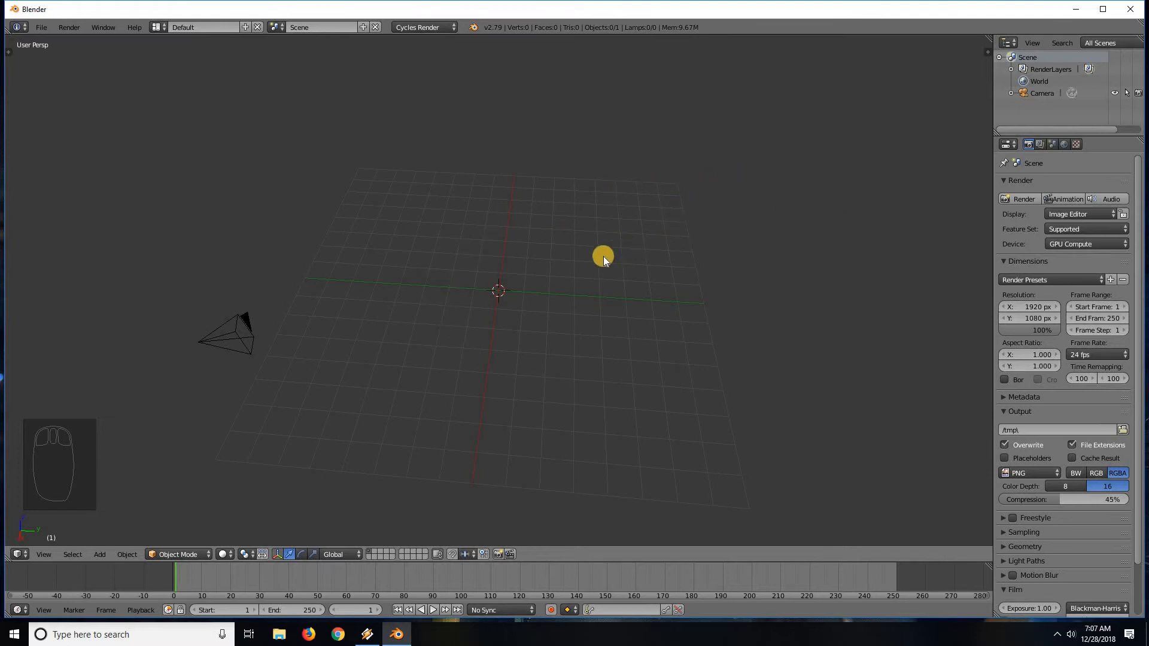
Add a plane mesh at the 3D cursor and scale it up until it covers the whole floor grid.
{"action": "key", "text": "shift+a"}
{"action": "mouse_move", "coordinate": [492, 260]}
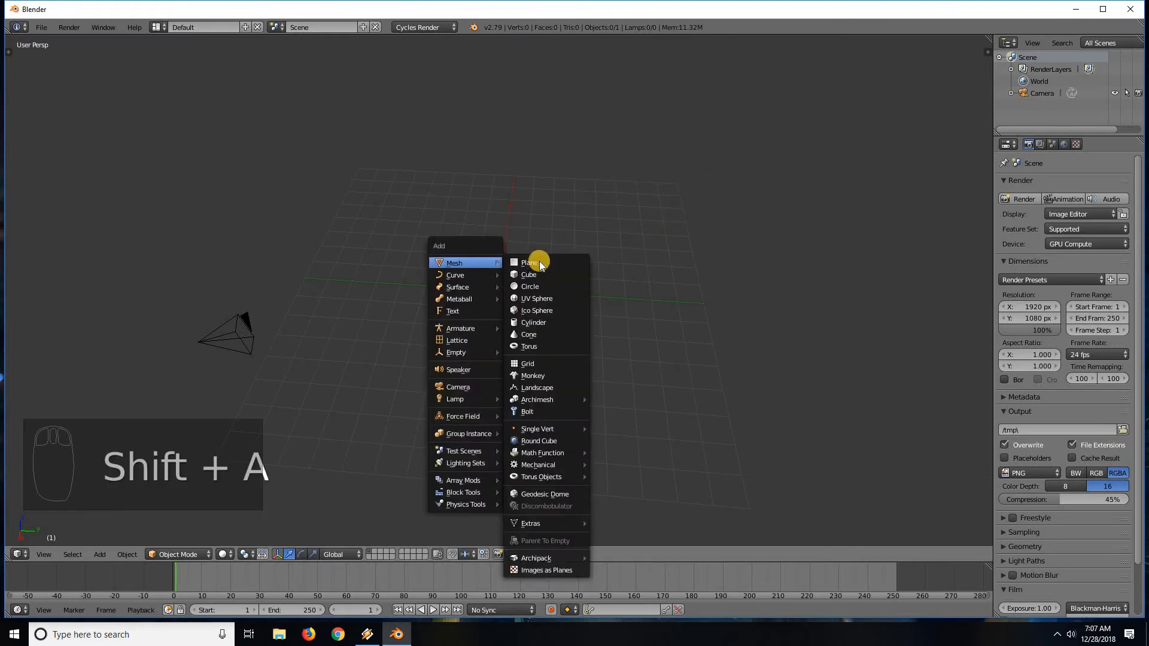
{"action": "left_click", "coordinate": [543, 260]}
{"action": "key", "text": "s"}
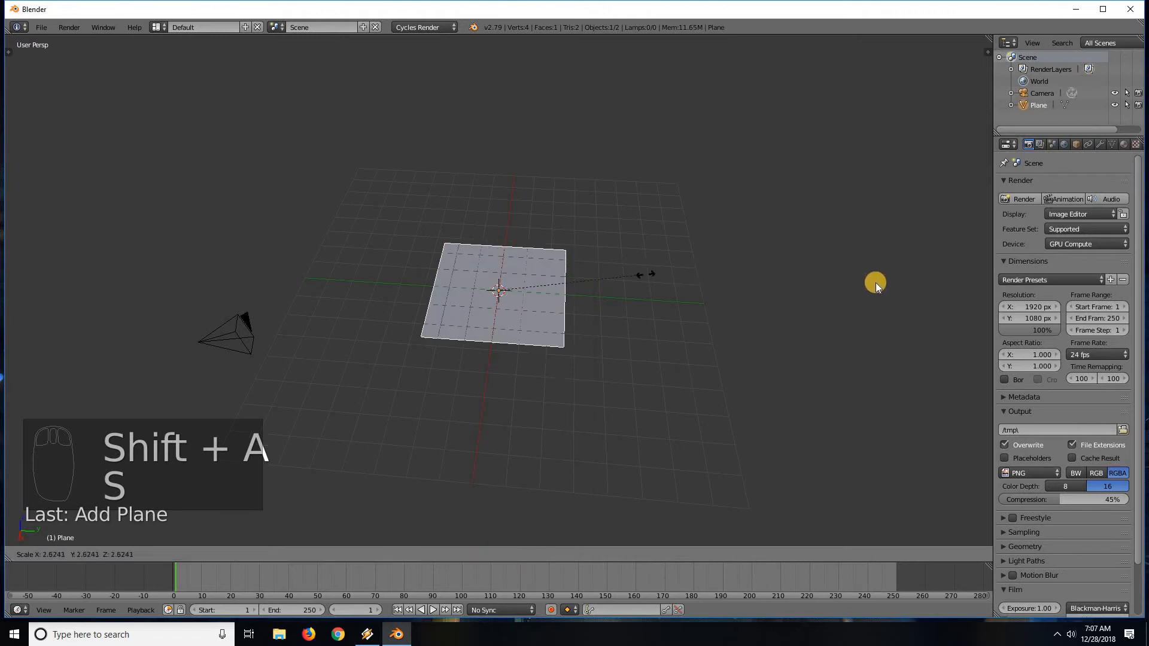
{"action": "left_click", "coordinate": [941, 288]}
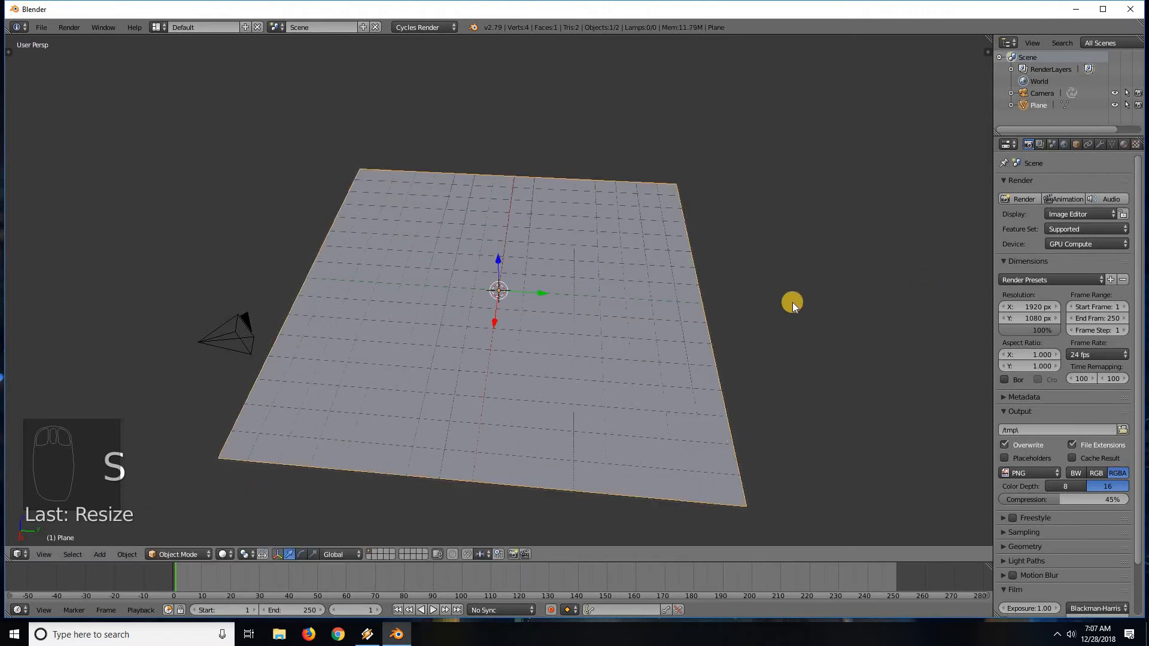
Switch the viewport to rendered shading and add a Sun lamp at the 3D cursor.
{"action": "middle_click_drag", "start_coordinate": [755, 293], "coordinate": [694, 279]}
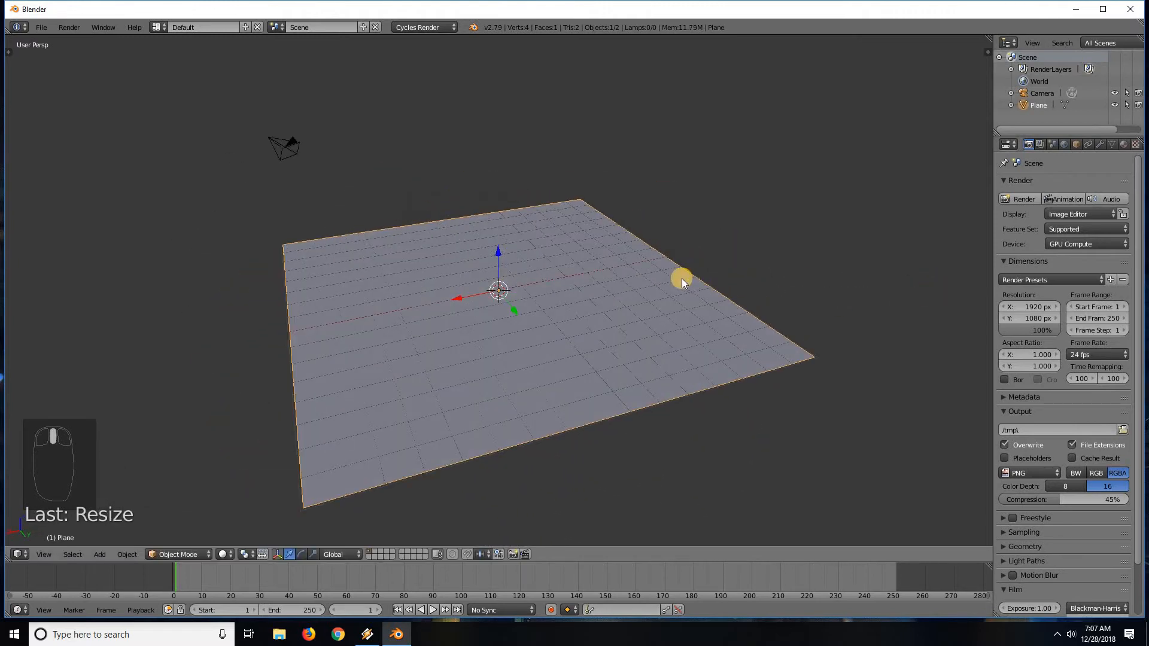
{"action": "key", "text": "shift+z"}
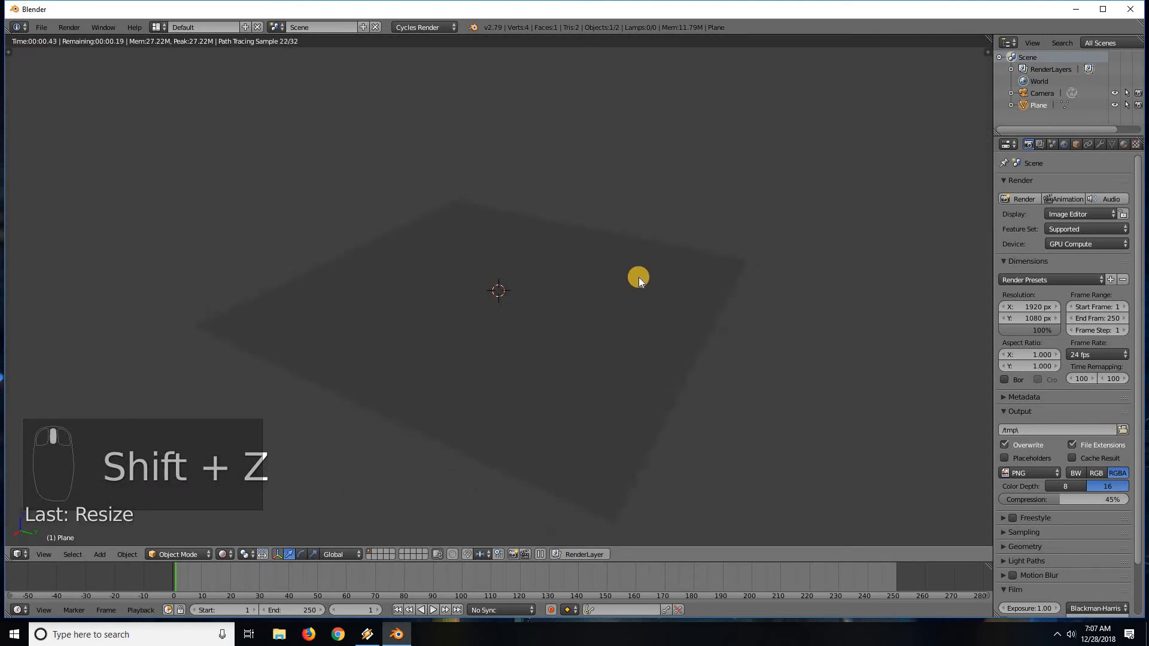
{"action": "key", "text": "shift+a"}
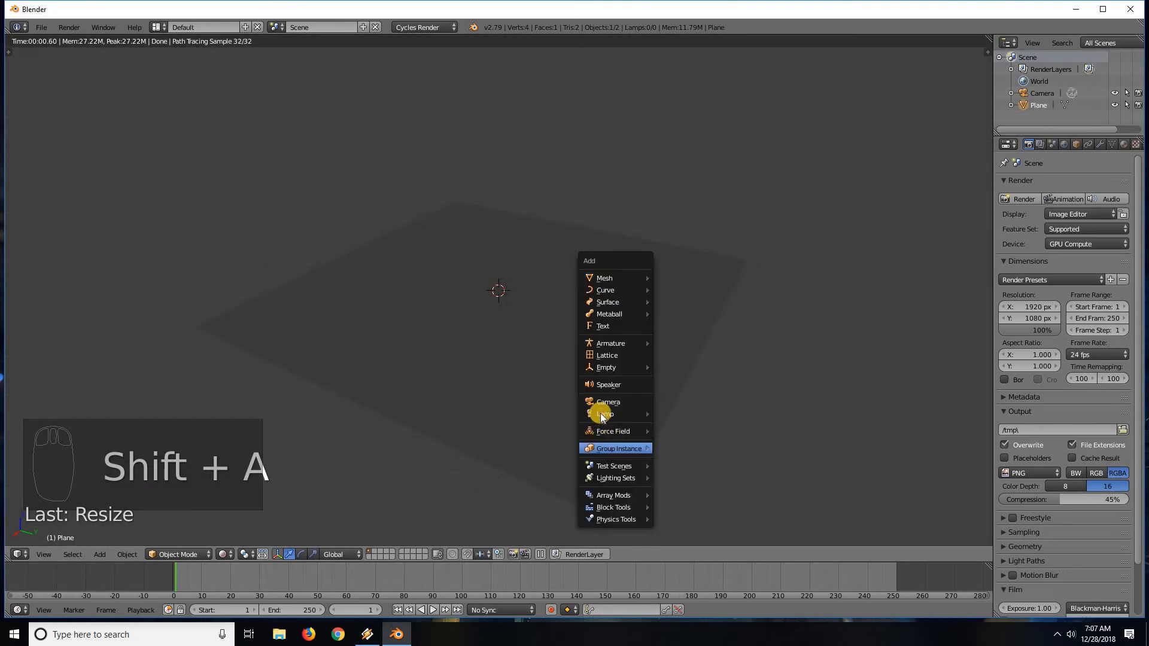
{"action": "mouse_move", "coordinate": [604, 413]}
{"action": "left_click", "coordinate": [688, 425]}
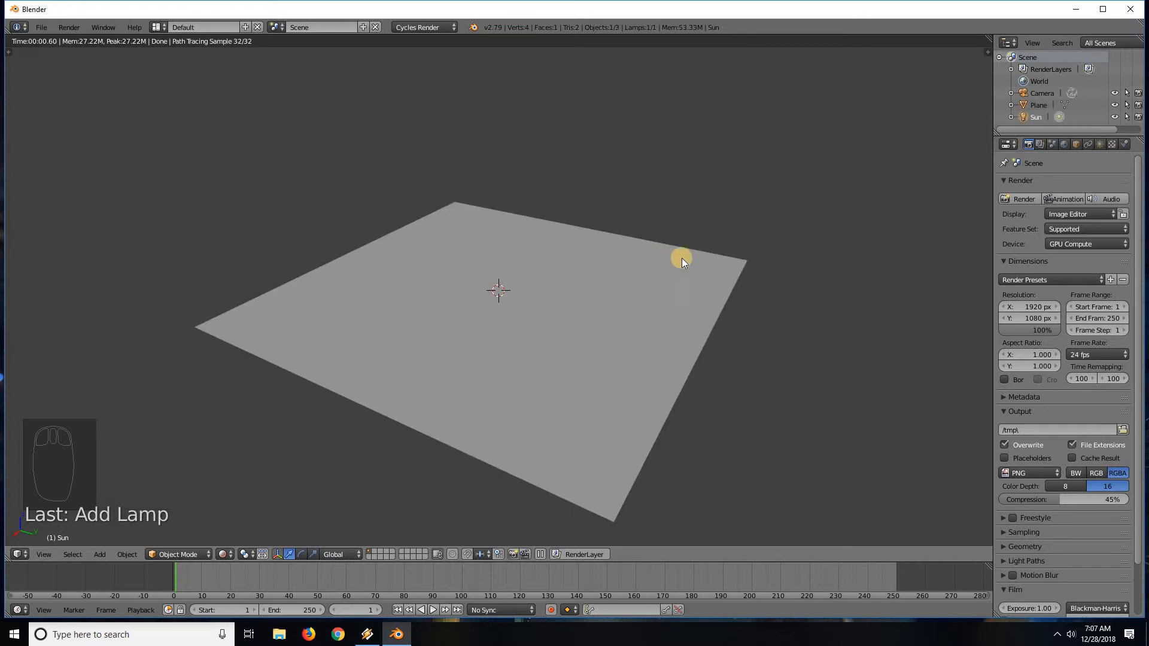
Set the Sun lamp's rotation to 45° on X and -45° on Y.
{"action": "key", "text": "n"}
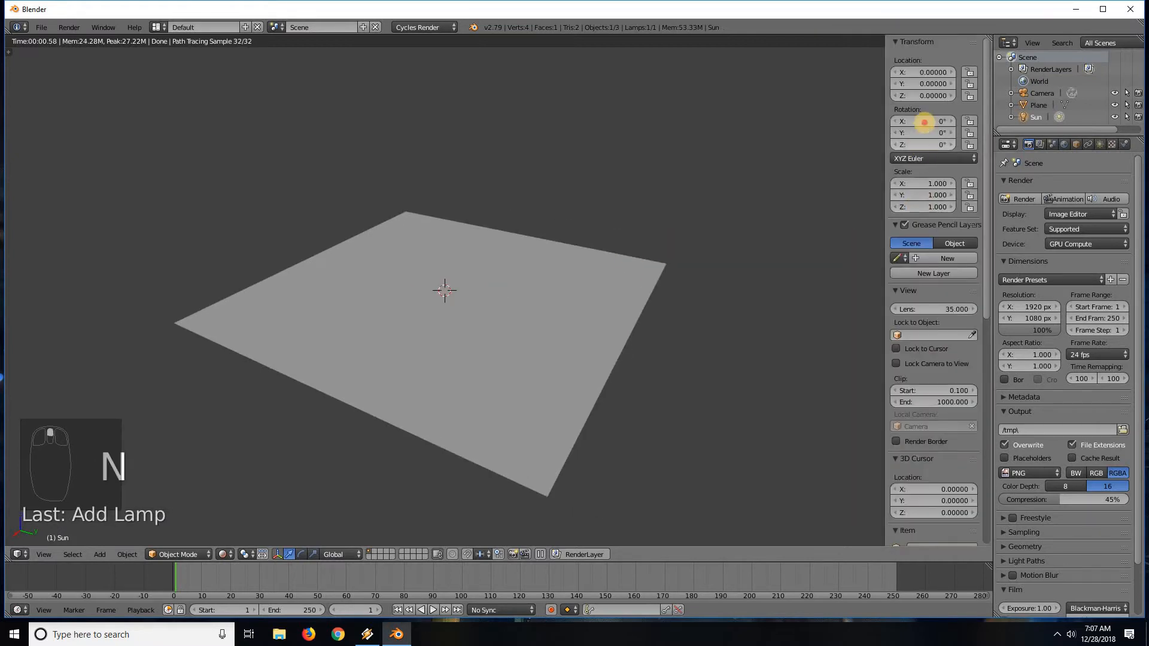
{"action": "left_click", "coordinate": [923, 123]}
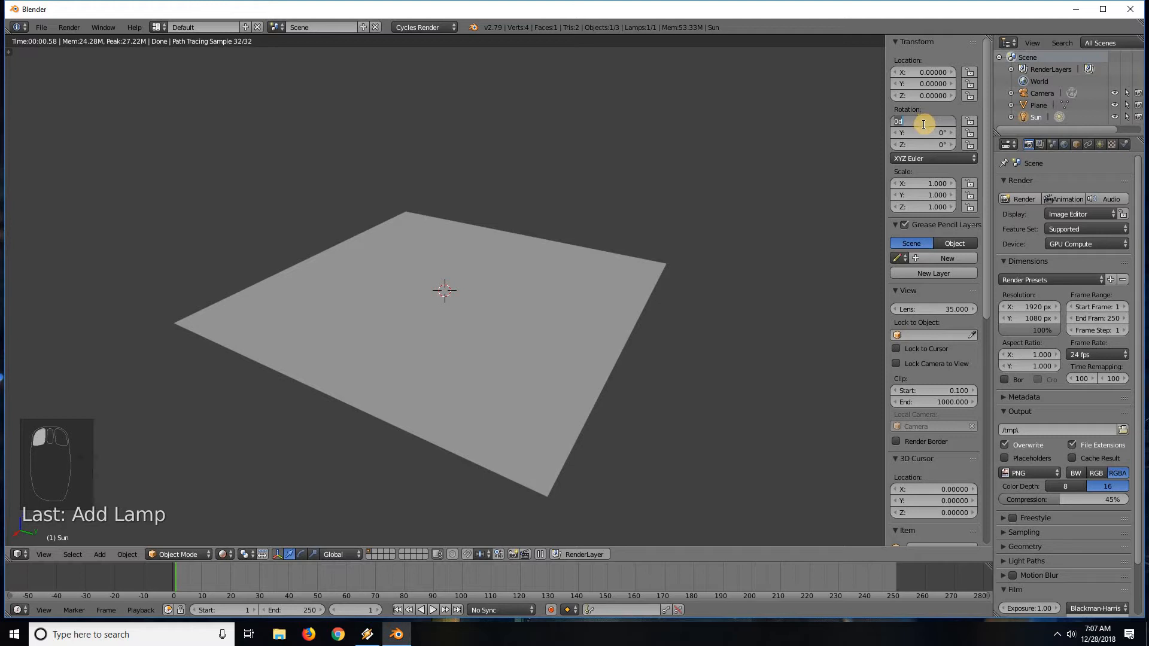
{"action": "type", "text": "45"}
{"action": "key", "text": "Tab"}
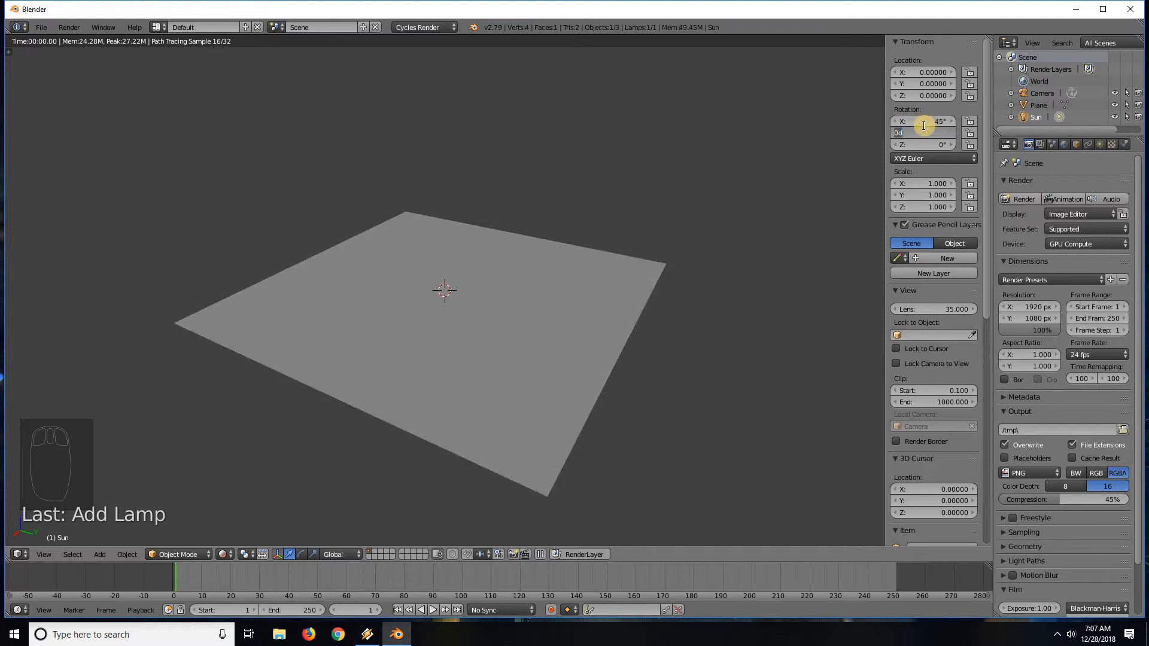
{"action": "type", "text": "-45"}
{"action": "key", "text": "Return"}
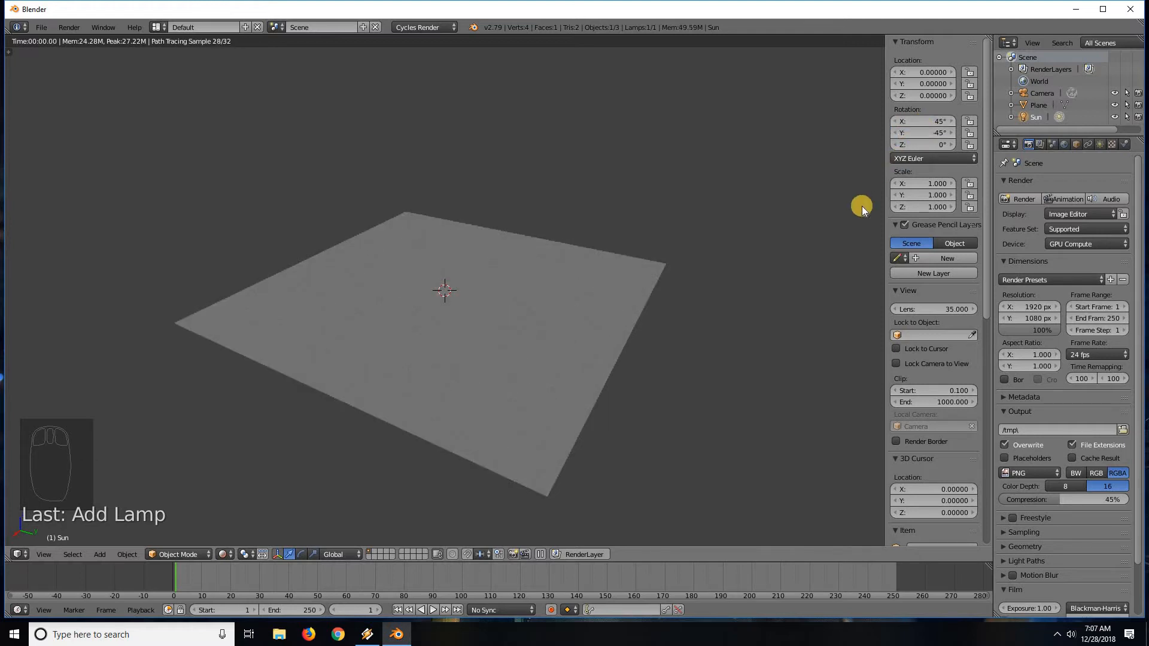
Set the Sun lamp's emission strength to 2.5.
{"action": "left_click", "coordinate": [1099, 144]}
{"action": "left_click", "coordinate": [1096, 349]}
{"action": "type", "text": "2.5"}
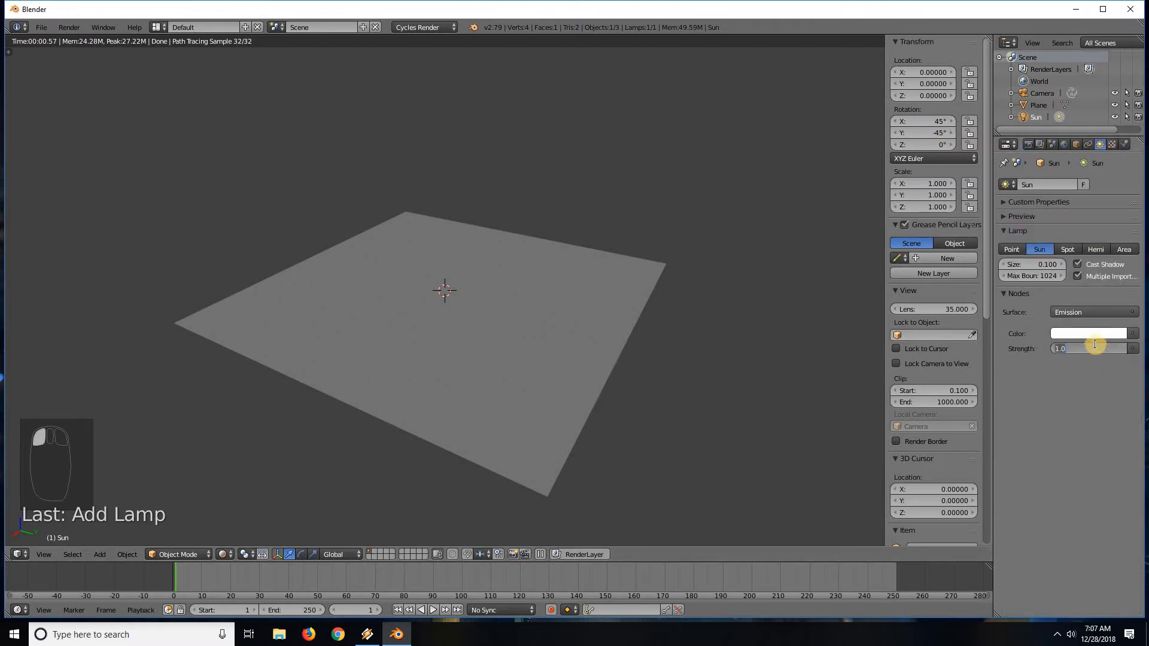
{"action": "key", "text": "Return"}
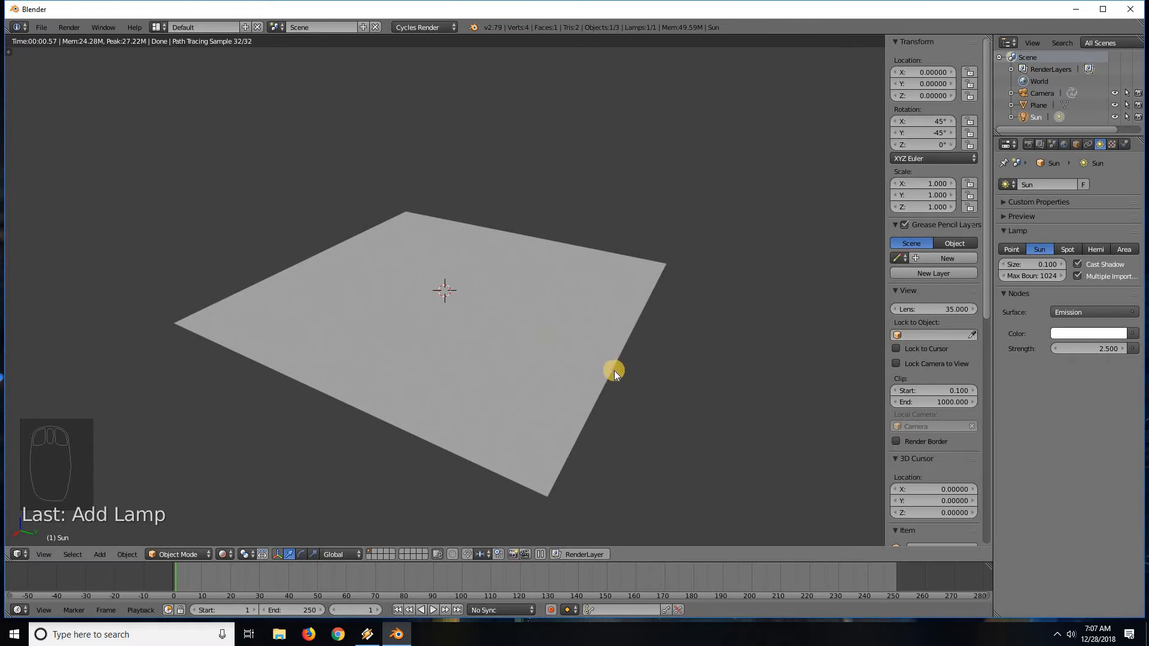
Change the world surface color to a light blue of about R 0.197, G 0.336, B 0.402.
{"action": "middle_click_drag", "start_coordinate": [614, 371], "coordinate": [648, 371]}
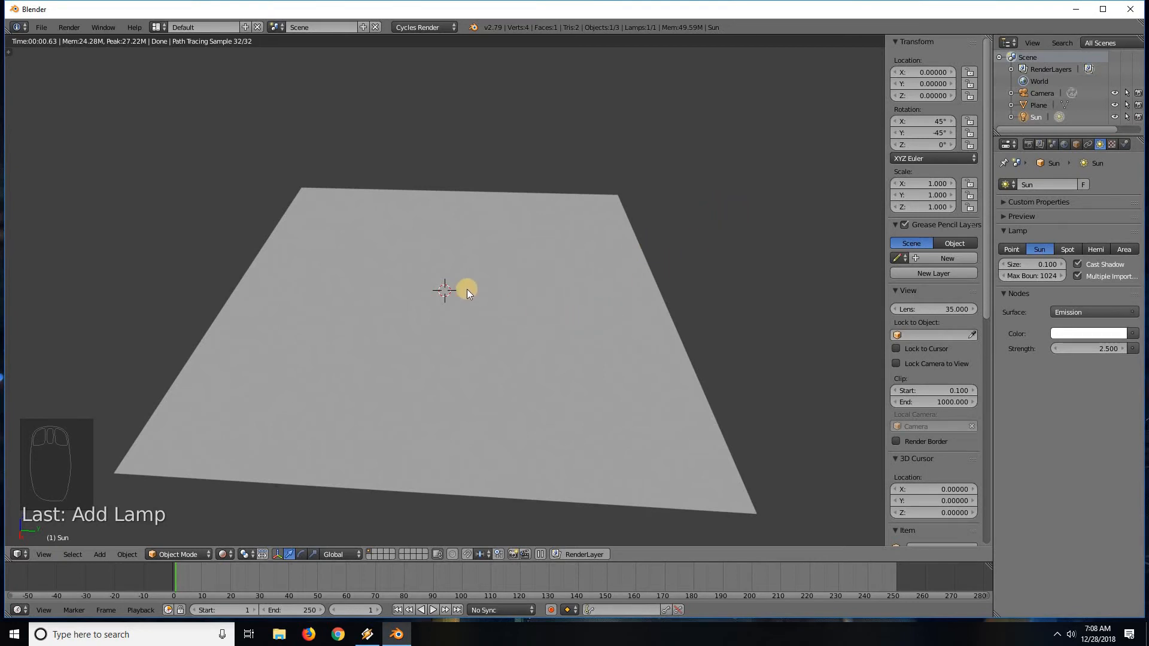
{"action": "left_click", "coordinate": [1066, 145]}
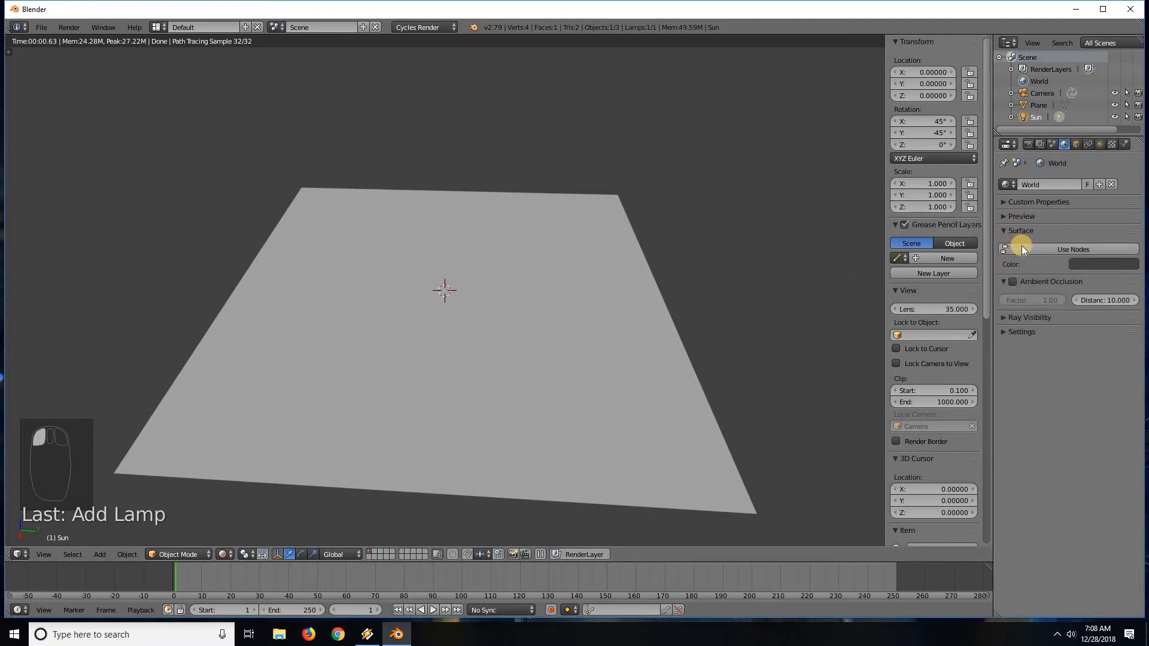
{"action": "left_click", "coordinate": [1114, 264]}
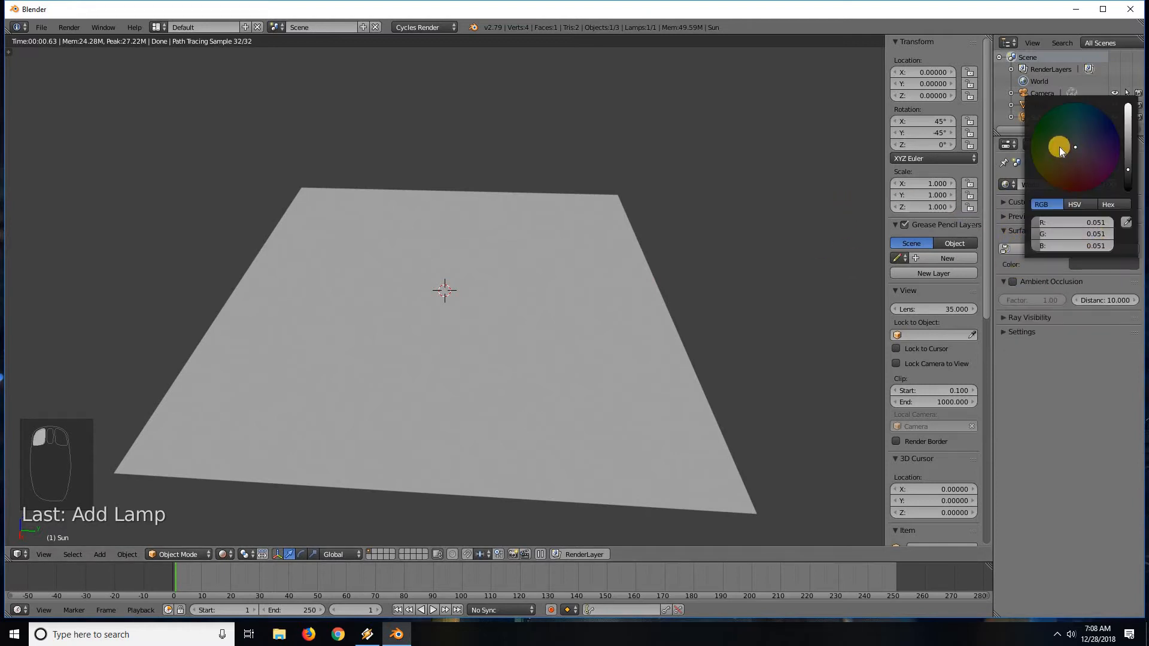
{"action": "left_click", "coordinate": [1079, 135]}
{"action": "left_click_drag", "start_coordinate": [1128, 146], "coordinate": [1132, 121]}
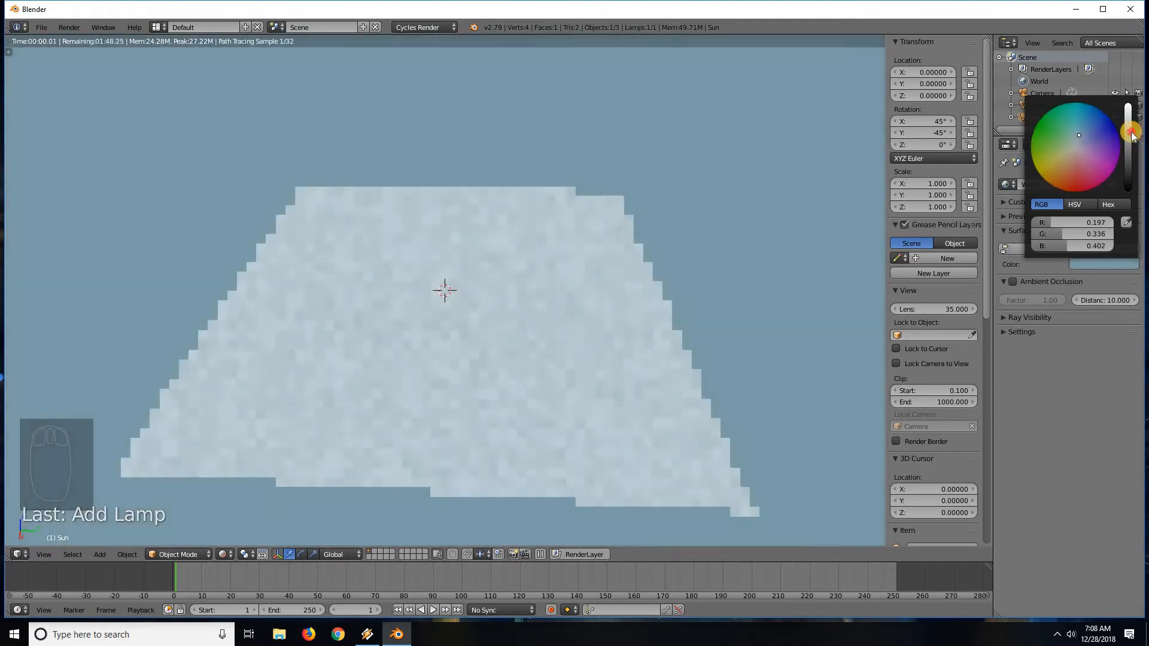
Hide the viewport's properties shelf and open the material settings of the ground plane.
{"action": "mouse_move", "coordinate": [524, 291]}
{"action": "middle_mouse_down"}
{"action": "mouse_move", "coordinate": [567, 300]}
{"action": "mouse_move", "coordinate": [513, 323]}
{"action": "mouse_move", "coordinate": [545, 327]}
{"action": "mouse_move", "coordinate": [523, 303]}
{"action": "middle_mouse_up"}
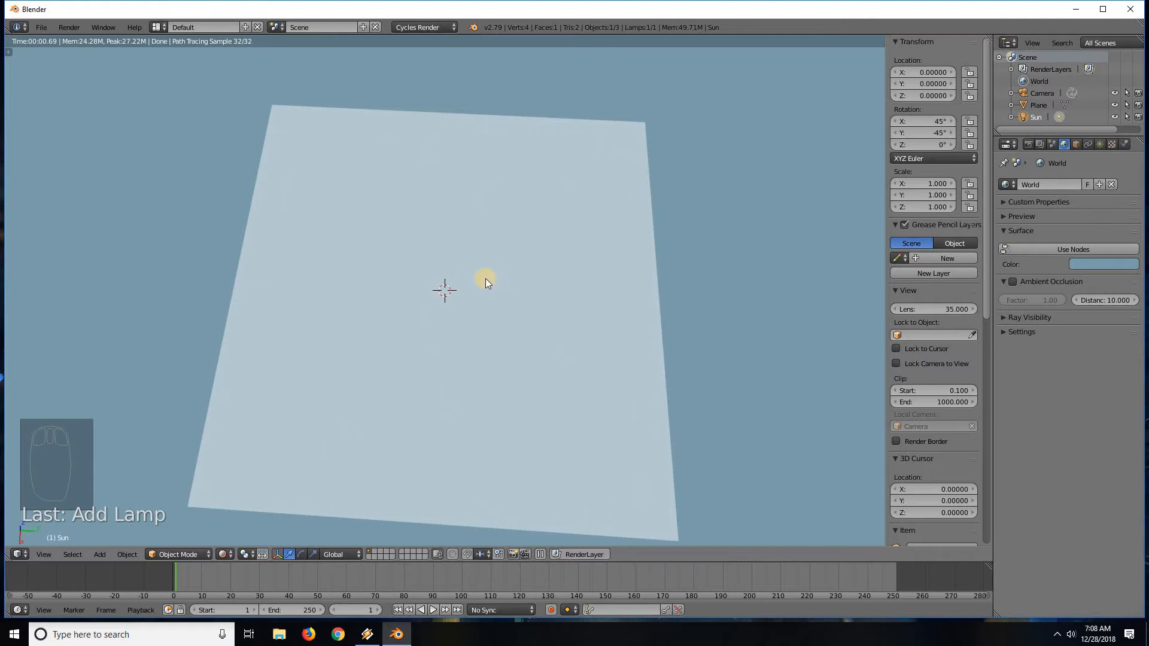
{"action": "middle_click_drag", "start_coordinate": [494, 293], "coordinate": [495, 285]}
{"action": "key", "text": "n"}
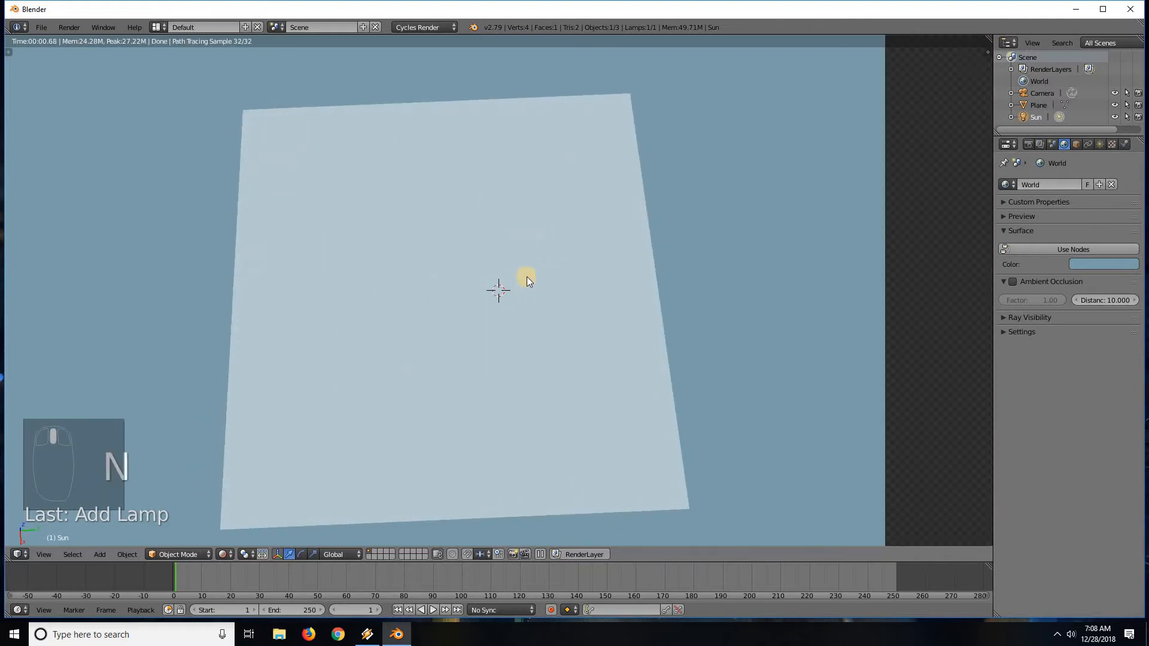
{"action": "middle_click_drag", "start_coordinate": [656, 252], "coordinate": [693, 265]}
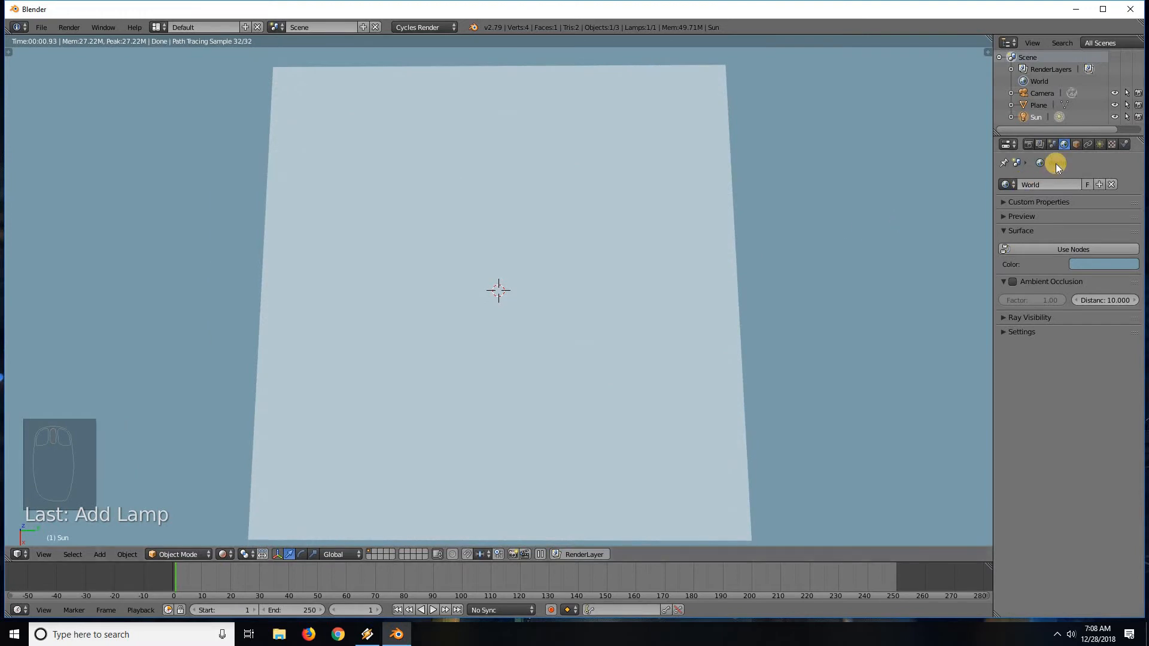
{"action": "right_click", "coordinate": [608, 177]}
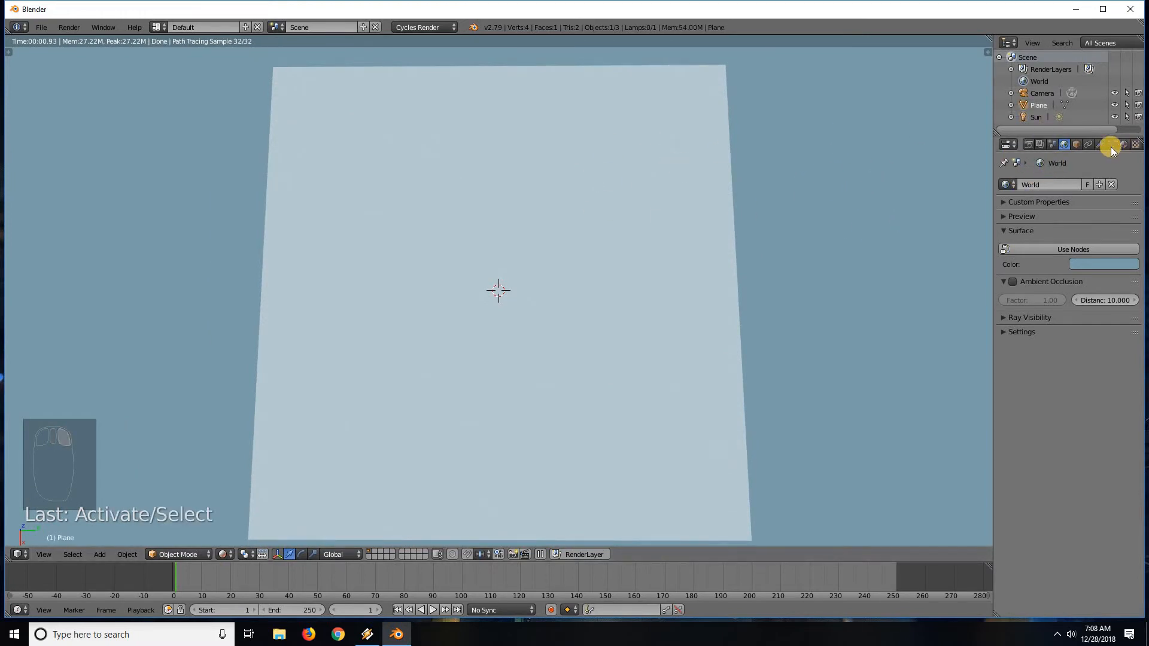
{"action": "mouse_move", "coordinate": [1107, 143]}
{"action": "middle_mouse_down"}
{"action": "mouse_move", "coordinate": [1048, 138]}
{"action": "mouse_move", "coordinate": [1068, 148]}
{"action": "middle_mouse_up"}
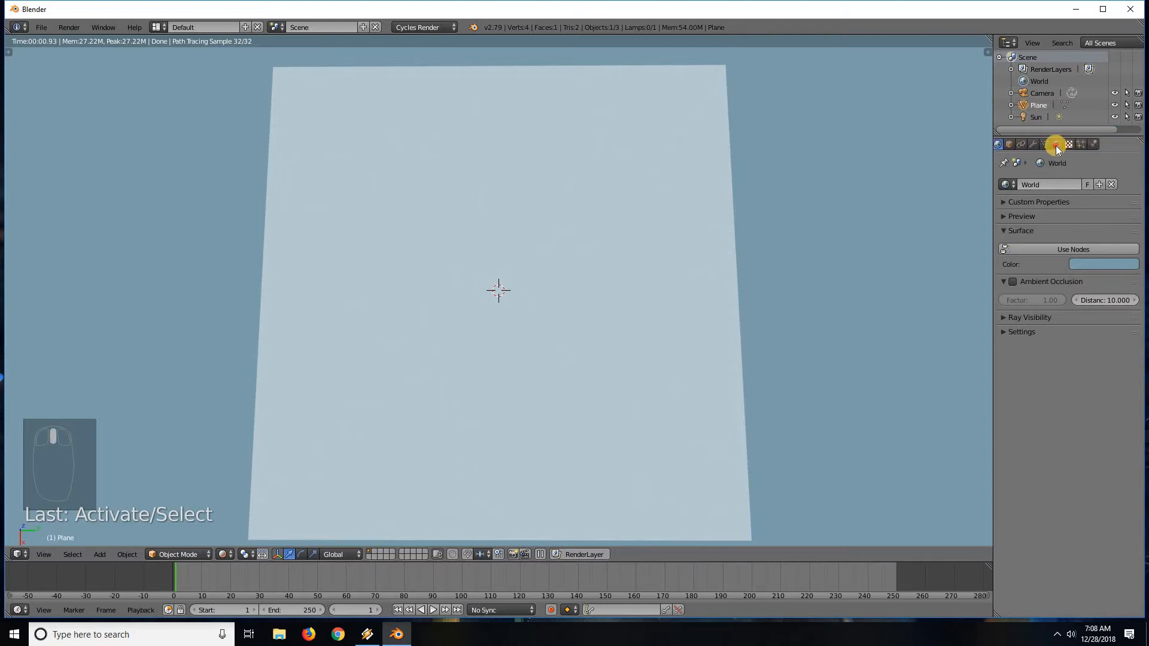
{"action": "left_click", "coordinate": [1070, 144]}
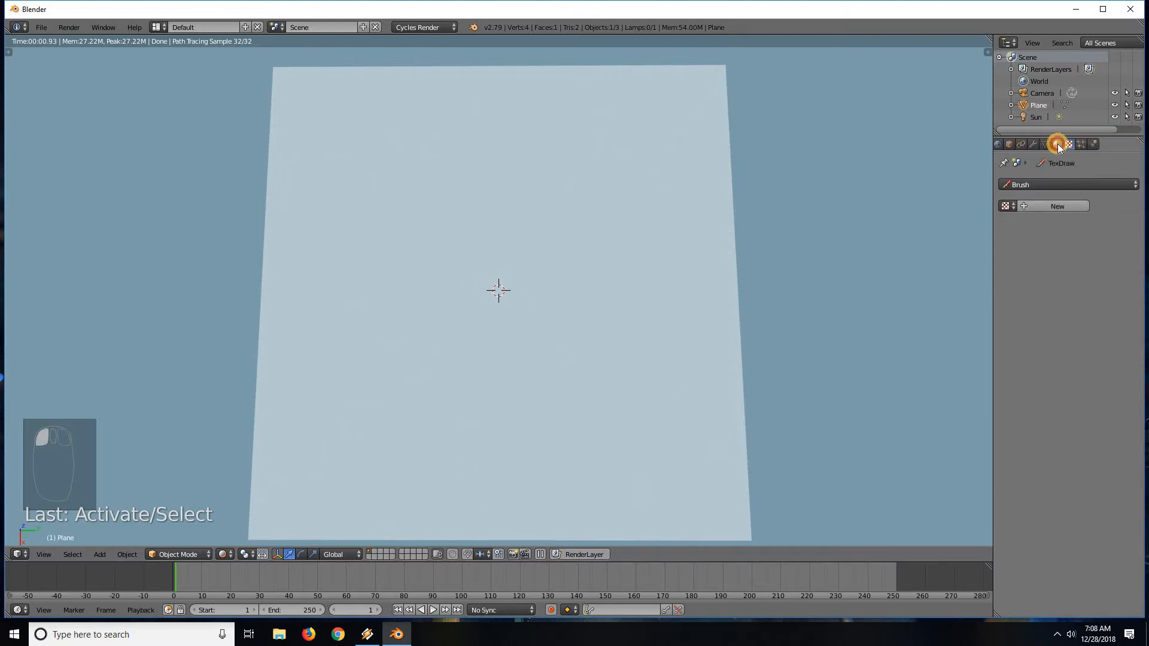
{"action": "left_click", "coordinate": [1057, 144]}
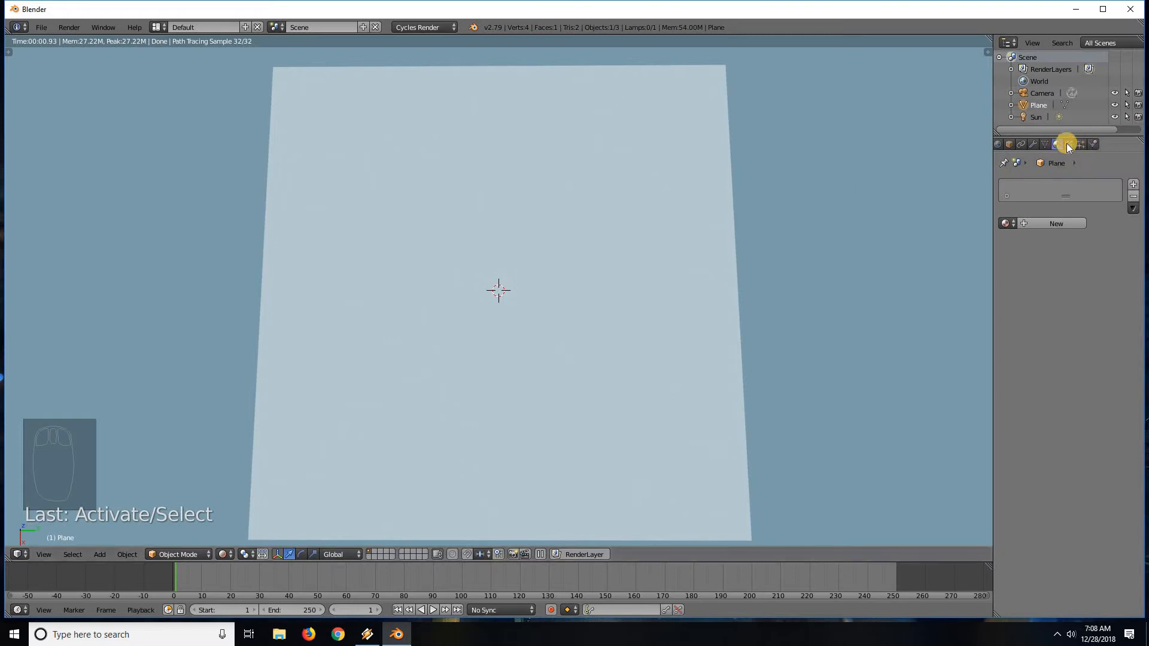
{"action": "scroll", "coordinate": [1029, 147], "scroll_direction": "up", "scroll_amount": 3}
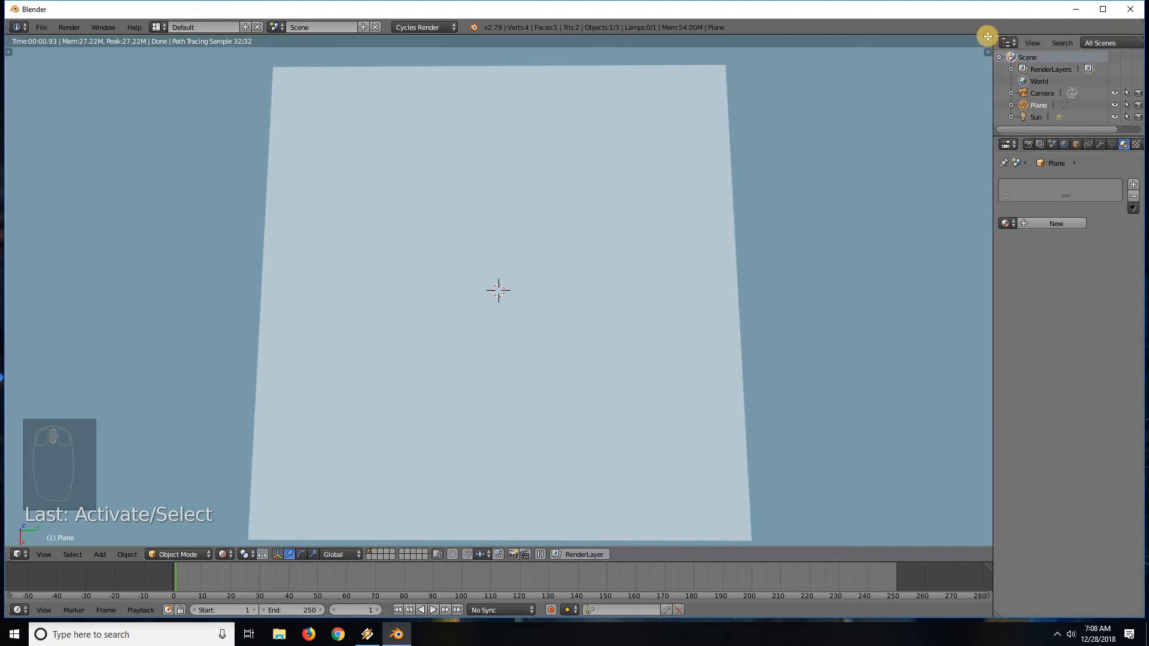
Split the 3D viewport vertically into two halves and make the second area a Node Editor.
{"action": "left_click_drag", "start_coordinate": [989, 37], "coordinate": [493, 64]}
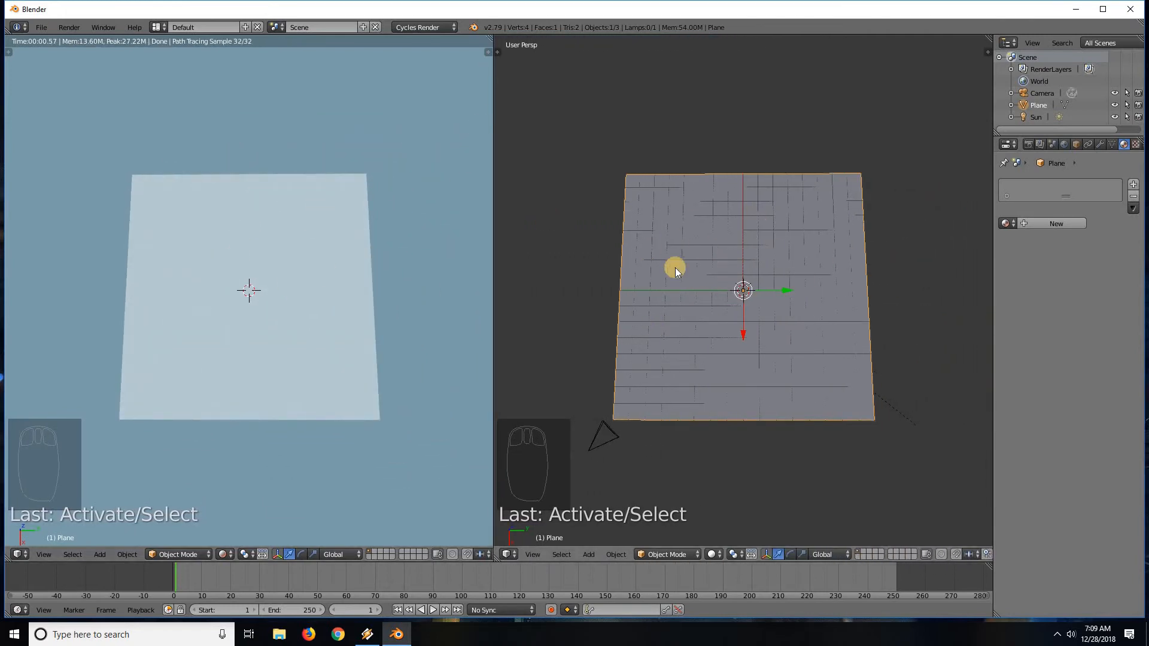
{"action": "left_click", "coordinate": [508, 554]}
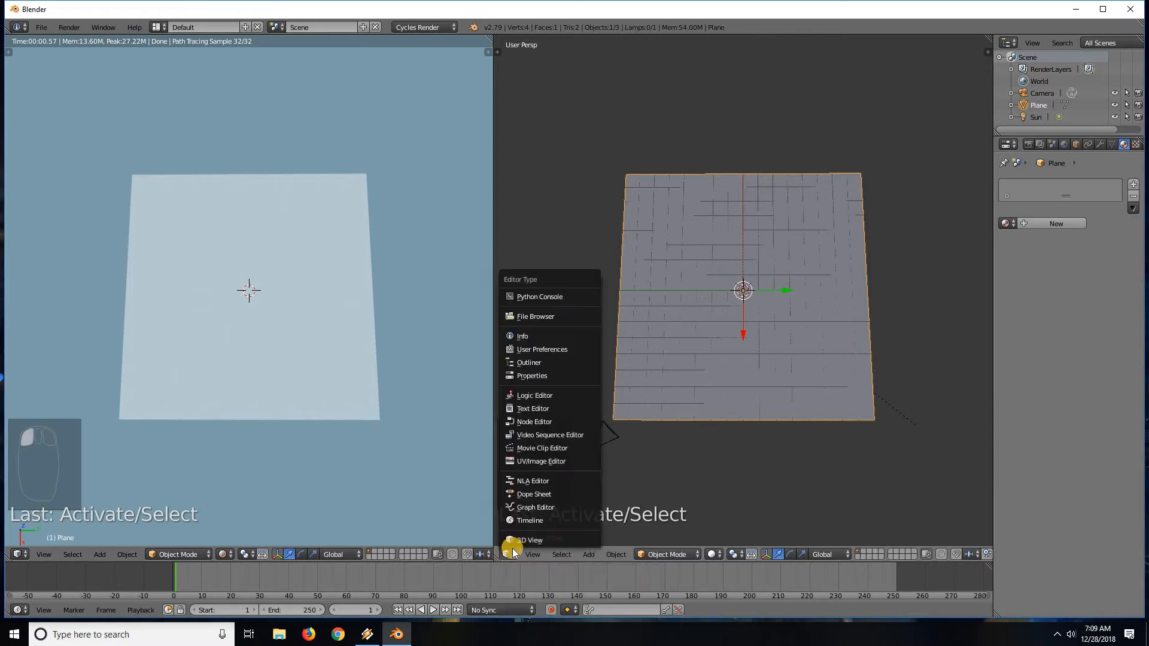
{"action": "left_click", "coordinate": [541, 422]}
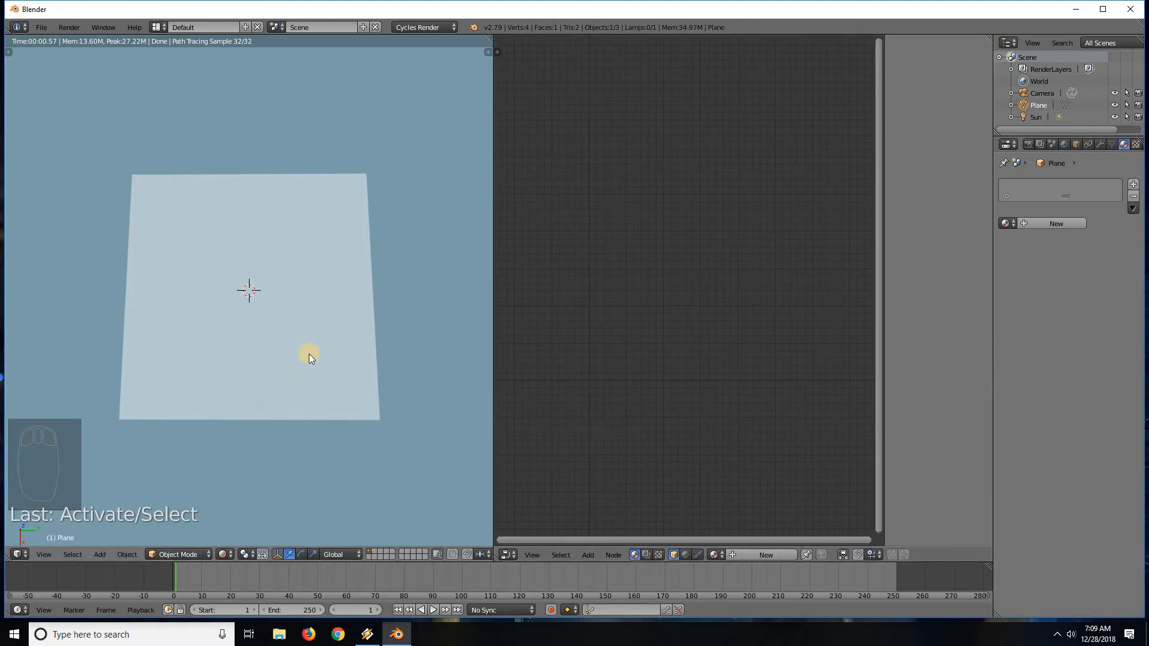
Toggle the side shelves of the viewport and Node Editor until the tool and properties shelves are hidden in both.
{"action": "key", "text": "t"}
{"action": "key", "text": "n"}
{"action": "key", "text": "t"}
{"action": "key", "text": "n"}
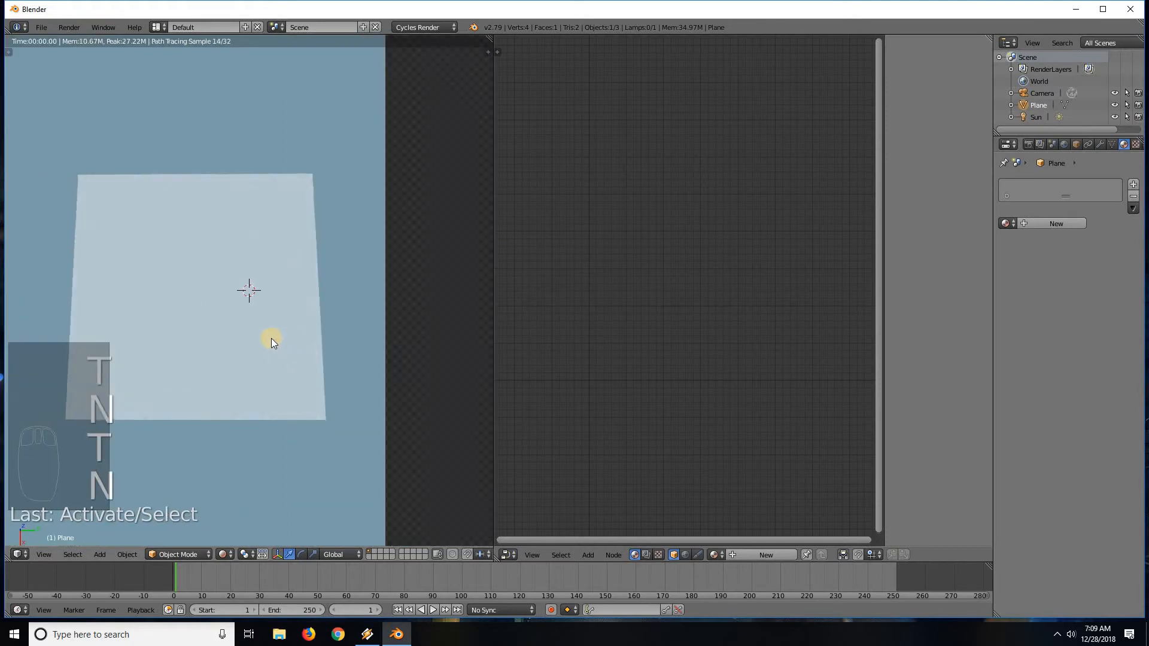
{"action": "key", "text": "n"}
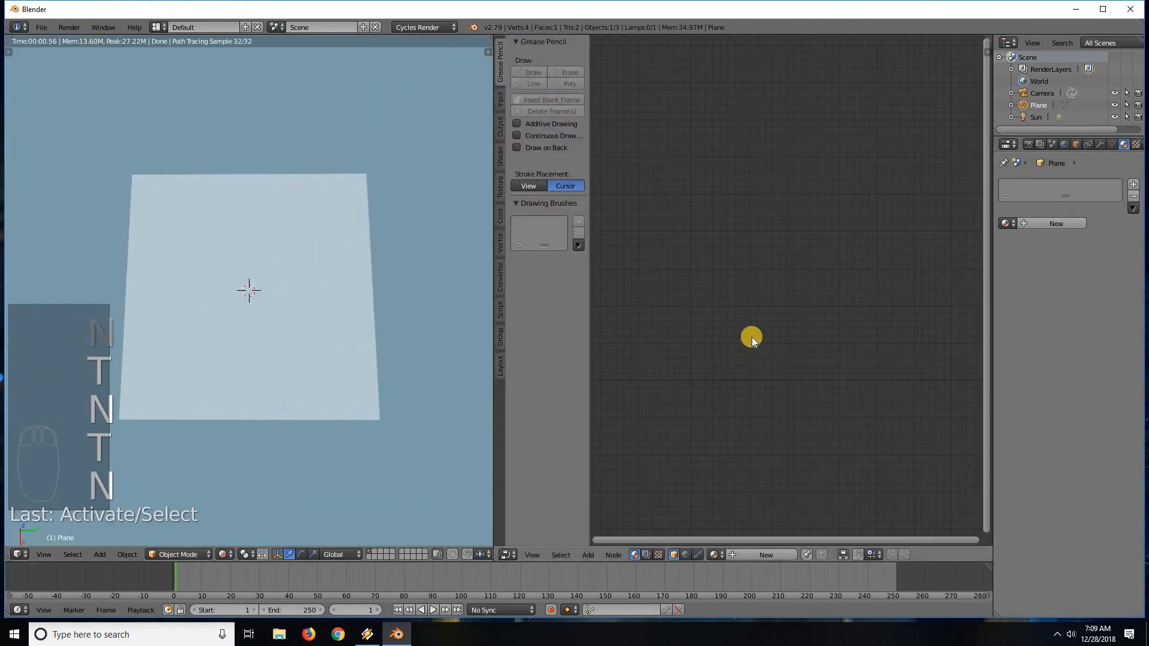
{"action": "key", "text": "t"}
{"action": "key", "text": "n"}
{"action": "key", "text": "t"}
{"action": "key", "text": "n"}
{"action": "key", "text": "t"}
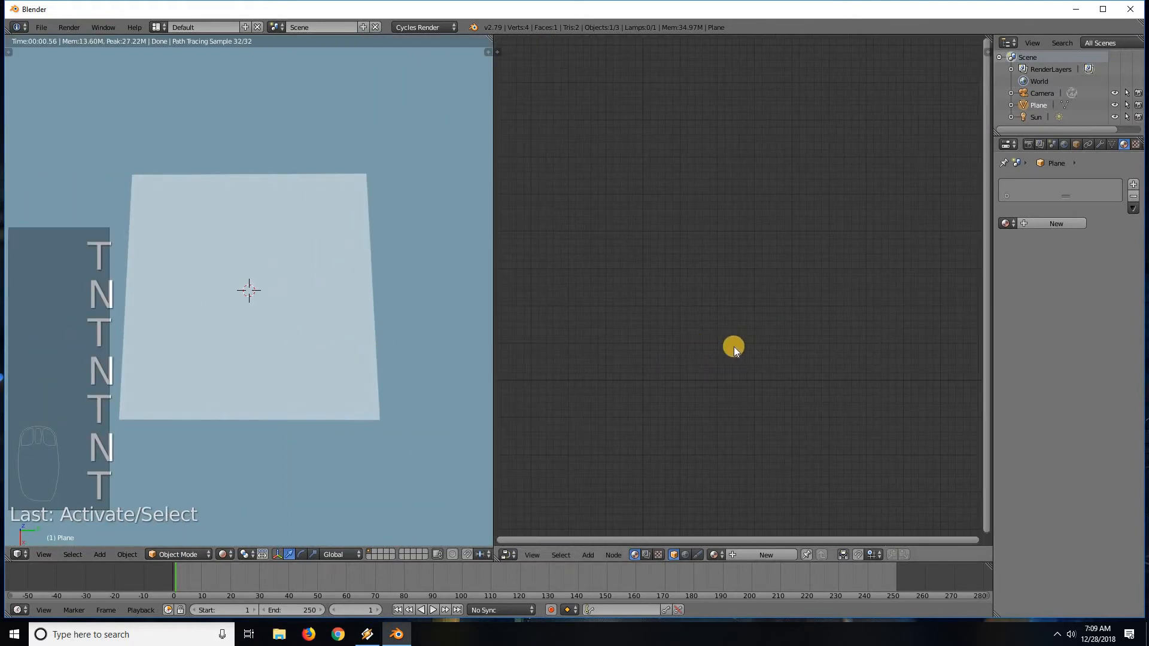
Create a new node-based material for the plane and show its material settings.
{"action": "middle_click_drag", "start_coordinate": [751, 365], "coordinate": [881, 259]}
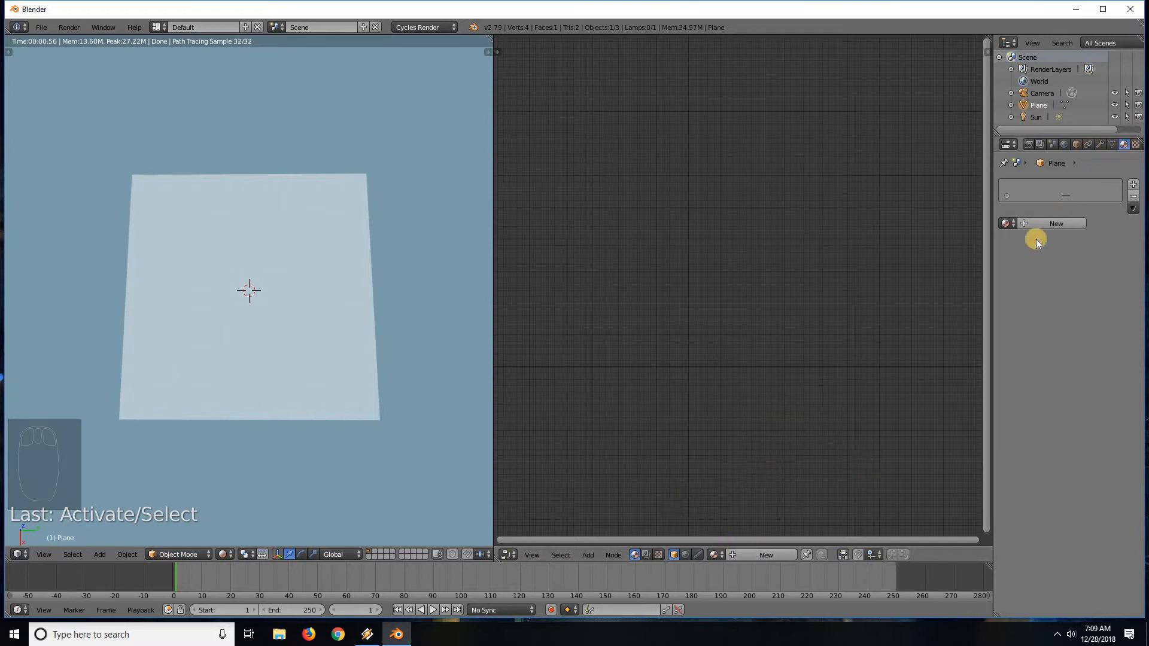
{"action": "left_click", "coordinate": [749, 555]}
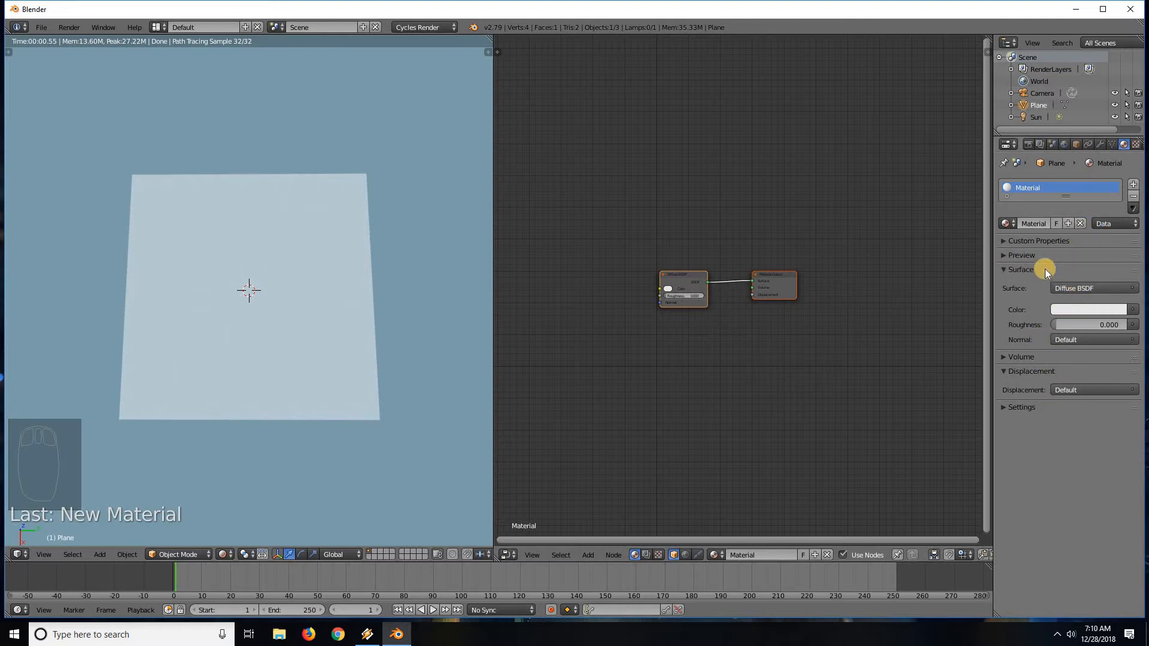
{"action": "left_click", "coordinate": [1028, 144]}
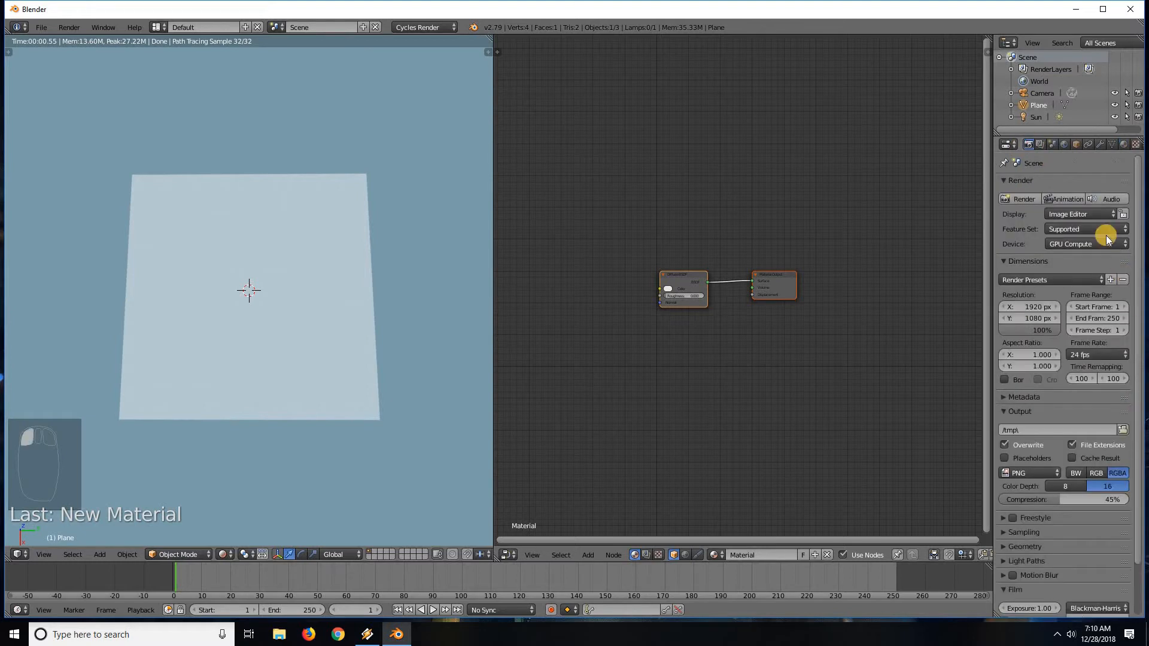
{"action": "left_click", "coordinate": [1124, 145]}
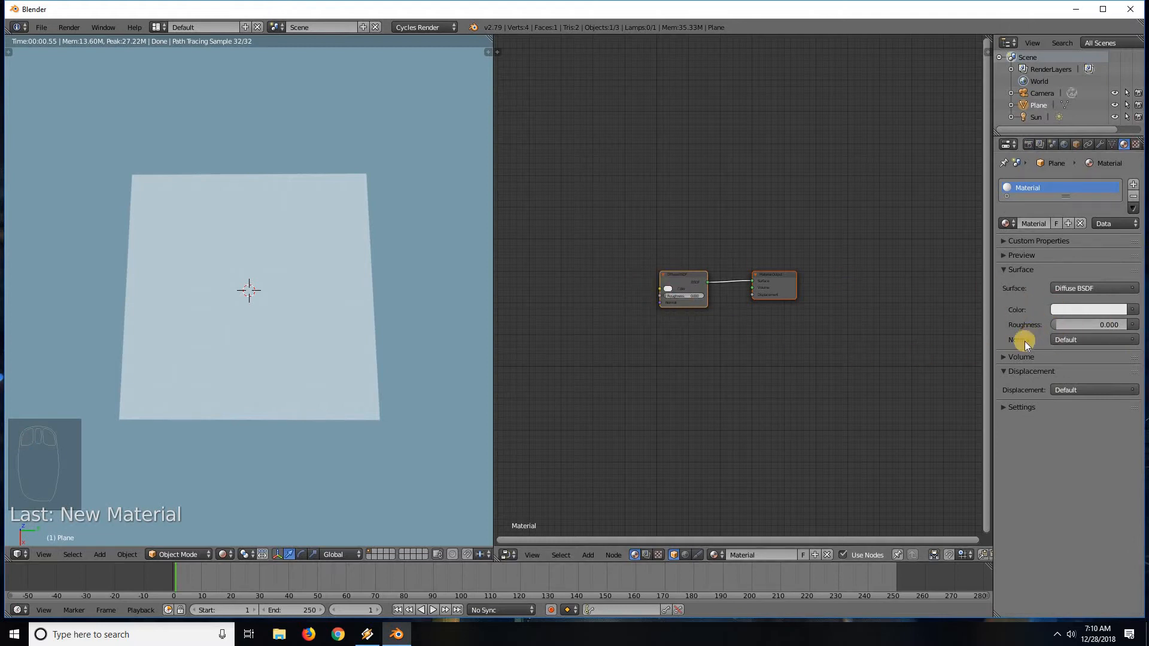
Expand the Volume, Settings and Preview sections of the plane's material.
{"action": "left_click", "coordinate": [1016, 357]}
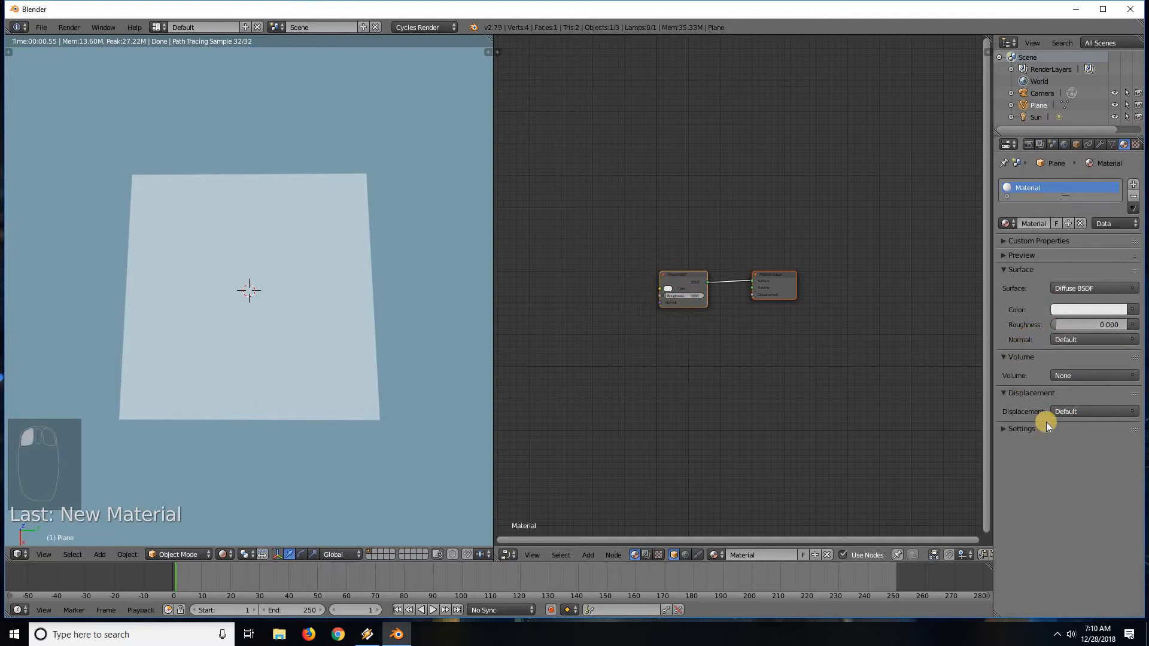
{"action": "left_click", "coordinate": [1010, 428]}
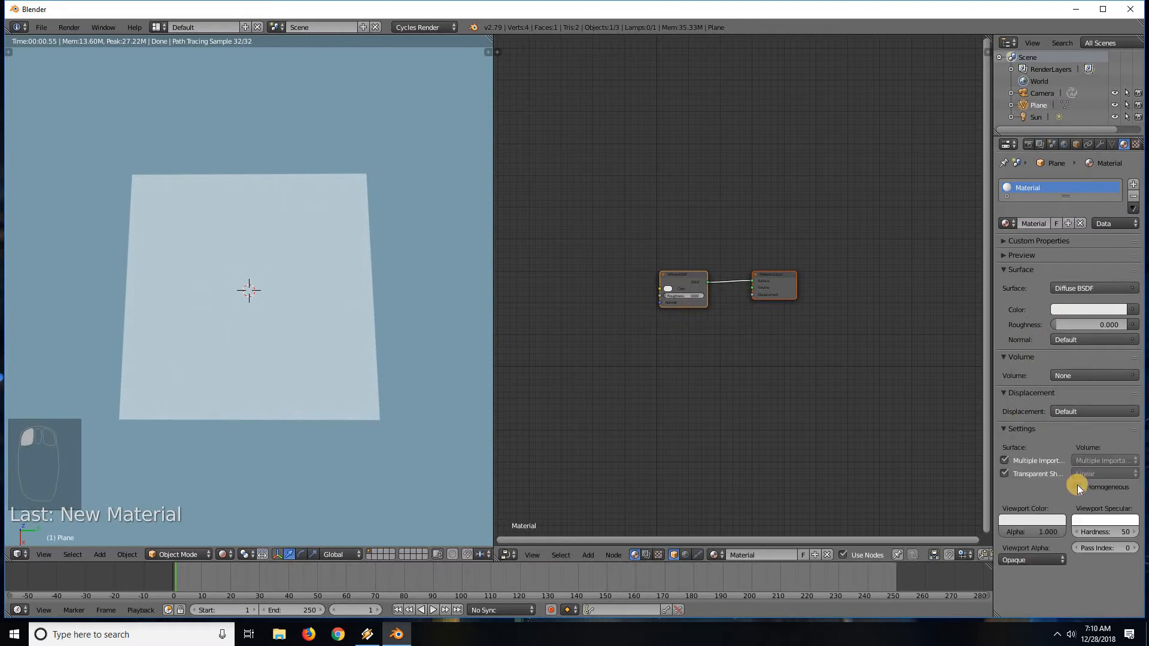
{"action": "left_click", "coordinate": [1014, 255]}
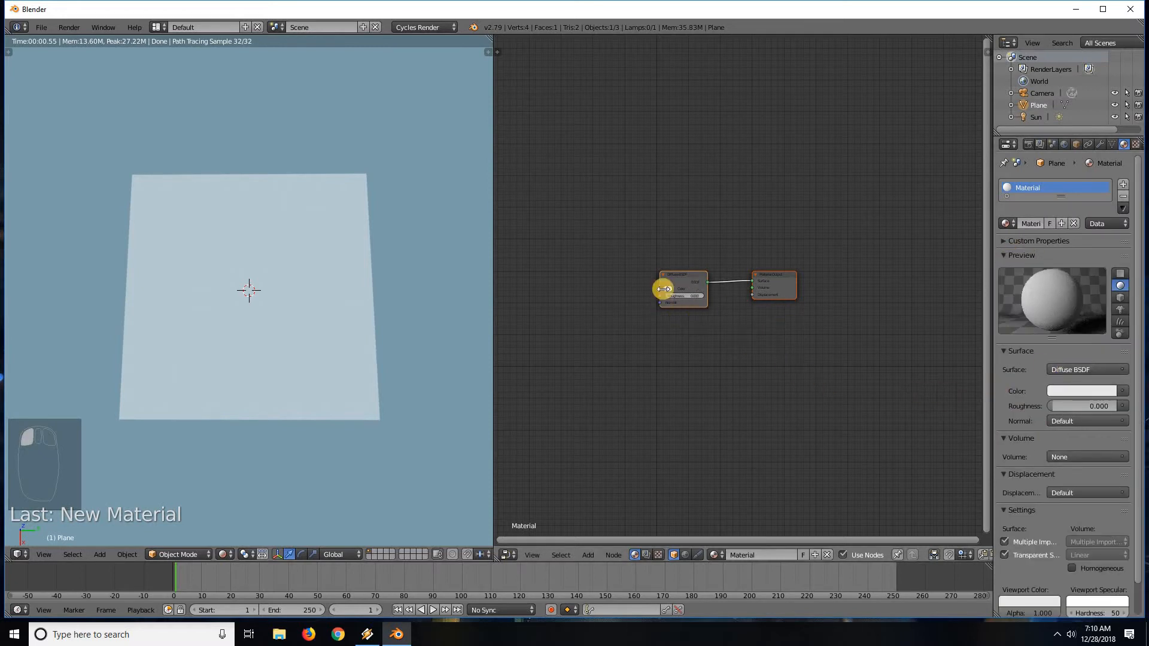
Reposition the Diffuse BSDF and Material Output nodes slightly so the Diffuse BSDF sits a little higher than the output.
{"action": "middle_click_drag", "start_coordinate": [701, 204], "coordinate": [831, 200]}
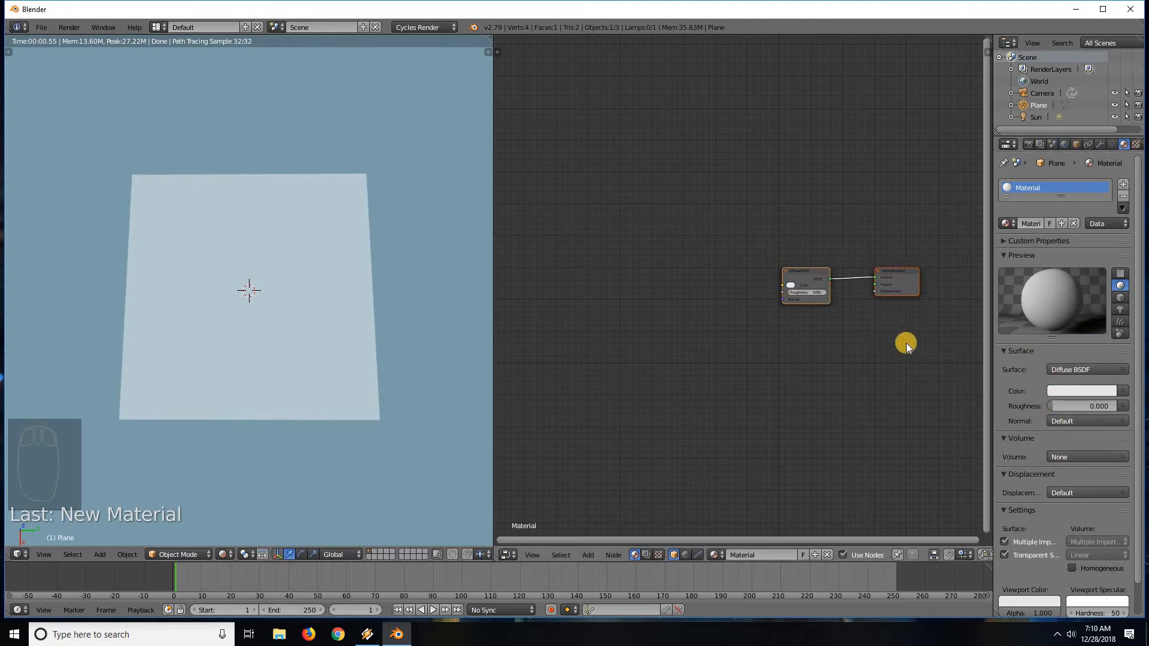
{"action": "middle_click_drag", "start_coordinate": [871, 349], "coordinate": [793, 462]}
{"action": "scroll", "coordinate": [791, 361], "scroll_direction": "up", "scroll_amount": 1}
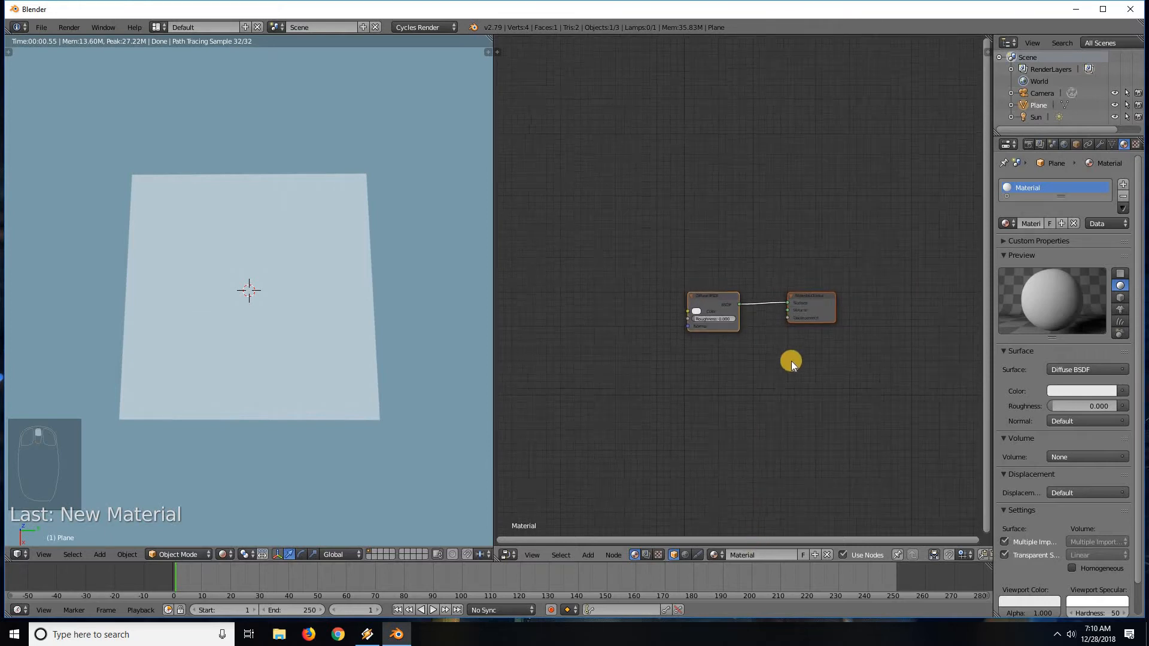
{"action": "scroll", "coordinate": [791, 361], "scroll_direction": "up", "scroll_amount": 3}
{"action": "middle_click_drag", "start_coordinate": [882, 425], "coordinate": [830, 372]}
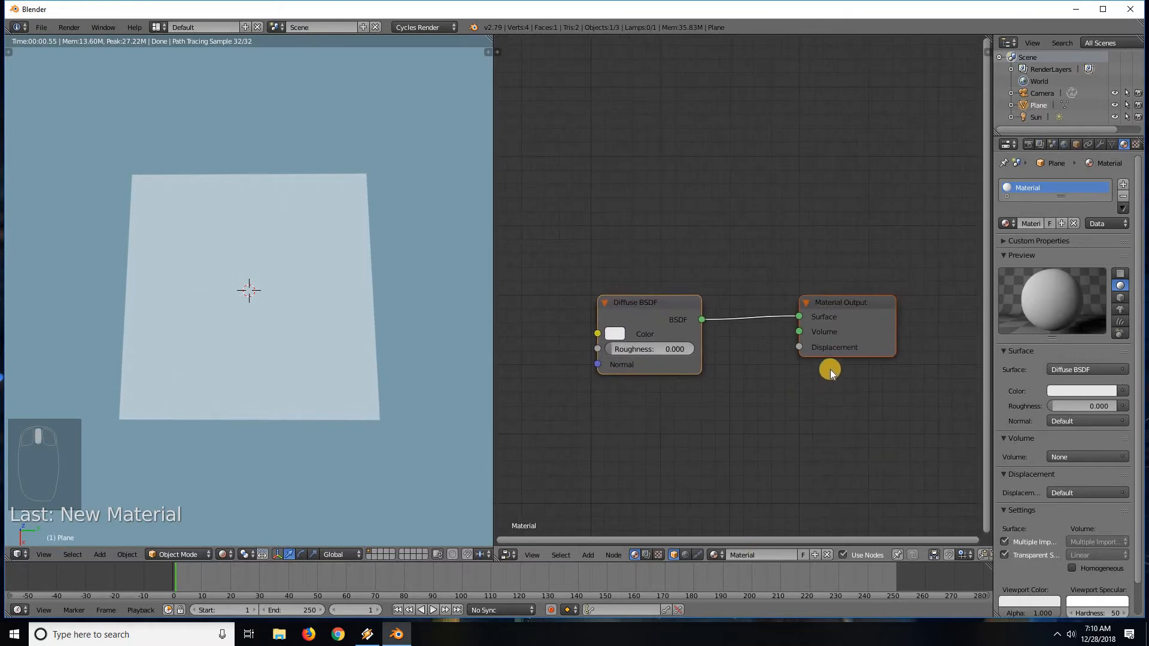
{"action": "left_click", "coordinate": [845, 316]}
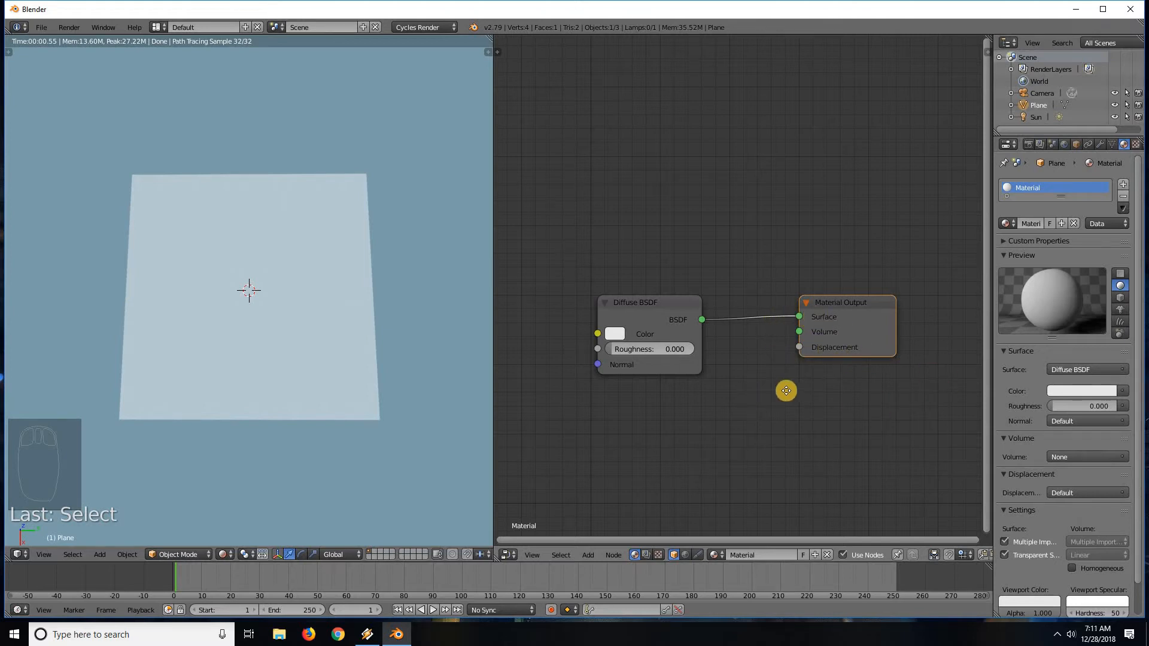
{"action": "middle_click_drag", "start_coordinate": [784, 390], "coordinate": [708, 300]}
{"action": "left_click_drag", "start_coordinate": [697, 280], "coordinate": [697, 281]}
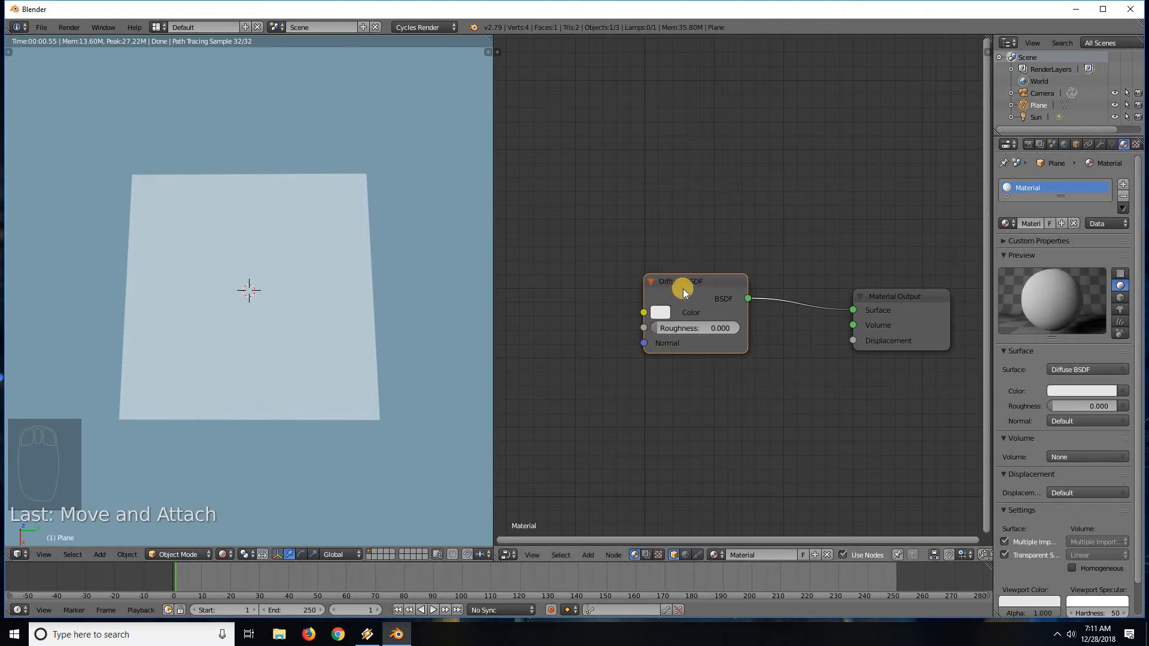
{"action": "middle_click_drag", "start_coordinate": [684, 238], "coordinate": [684, 207]}
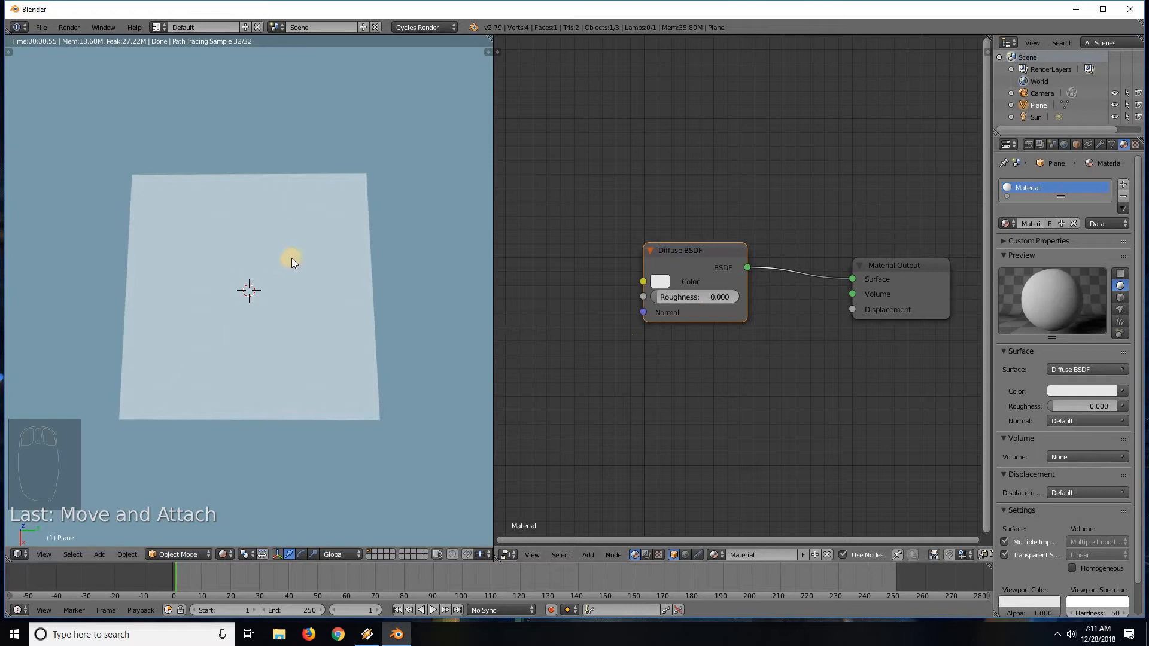
{"action": "scroll", "coordinate": [292, 261], "scroll_direction": "up", "scroll_amount": 5}
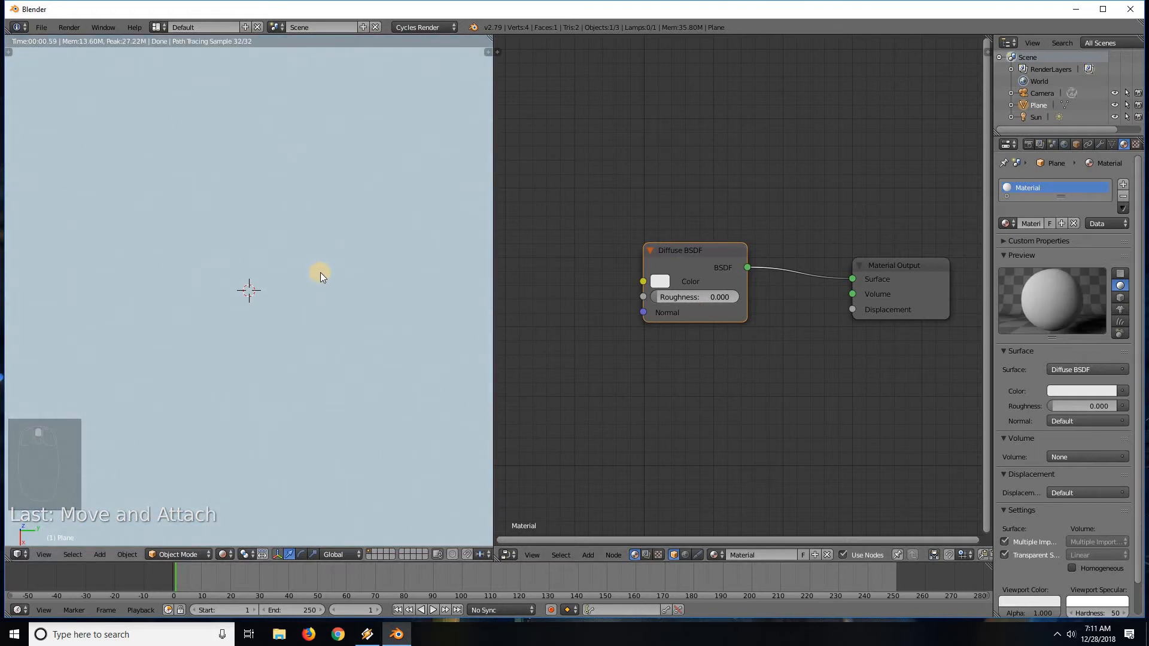
{"action": "scroll", "coordinate": [321, 274], "scroll_direction": "down", "scroll_amount": 5}
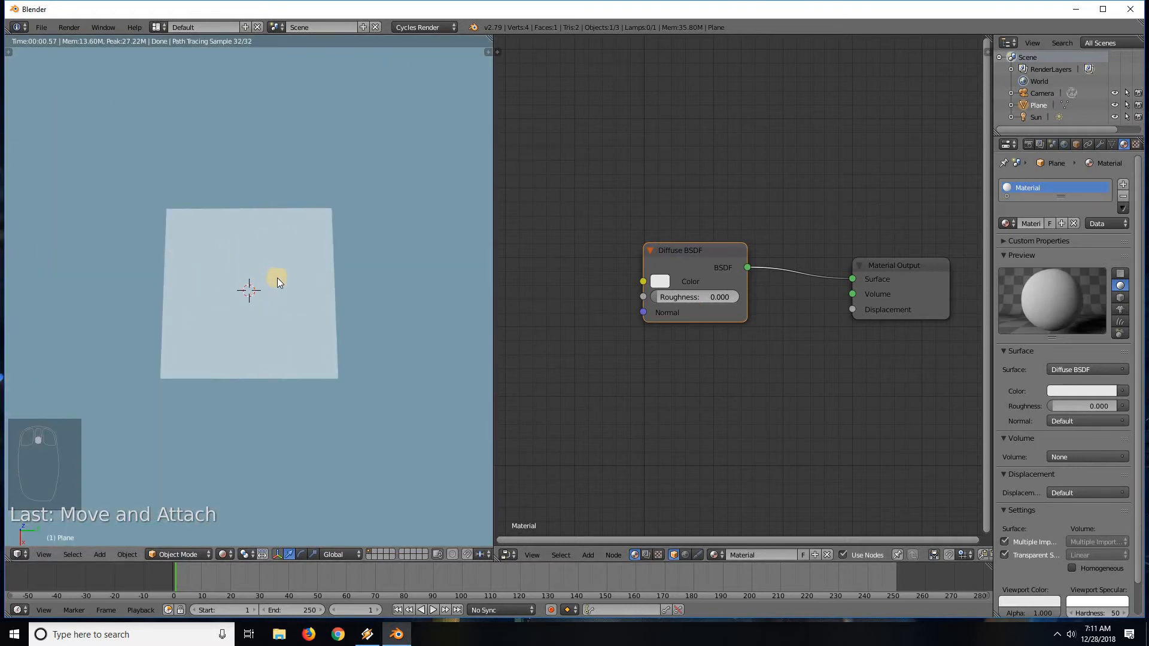
{"action": "scroll", "coordinate": [234, 299], "scroll_direction": "up", "scroll_amount": 1}
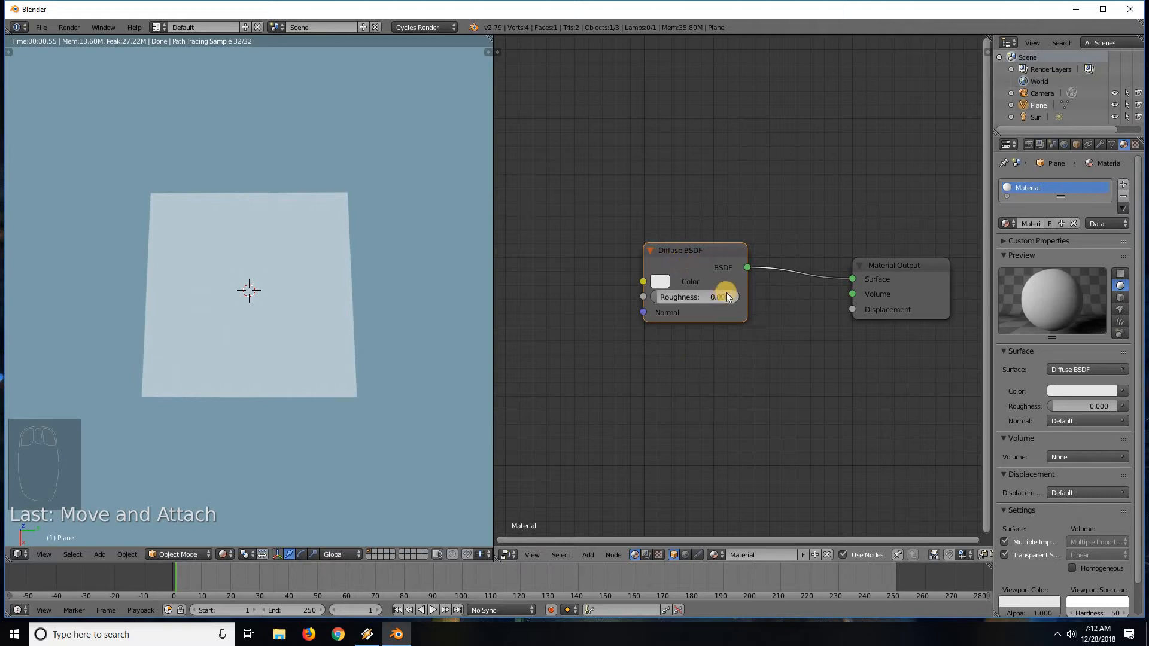
{"action": "scroll", "coordinate": [741, 292], "scroll_direction": "down", "scroll_amount": 3}
{"action": "scroll", "coordinate": [768, 296], "scroll_direction": "up", "scroll_amount": 3}
{"action": "middle_click_drag", "start_coordinate": [807, 308], "coordinate": [772, 301]}
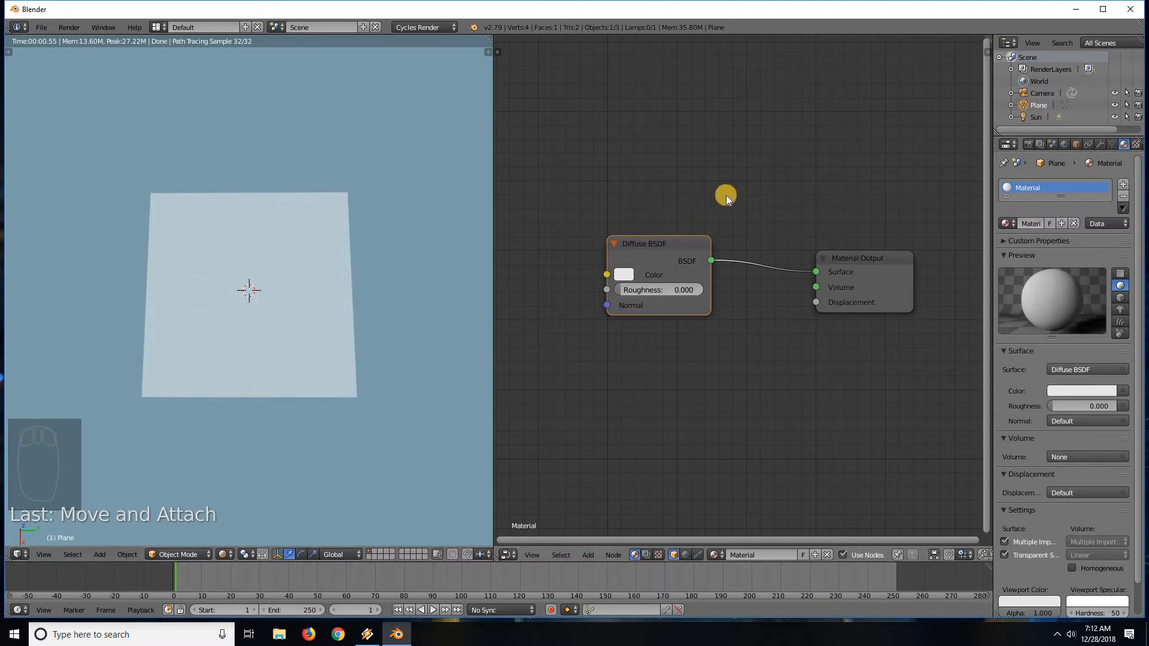
Add a Glossy BSDF shader node and place it directly above the Diffuse BSDF node.
{"action": "key", "text": "shift+a"}
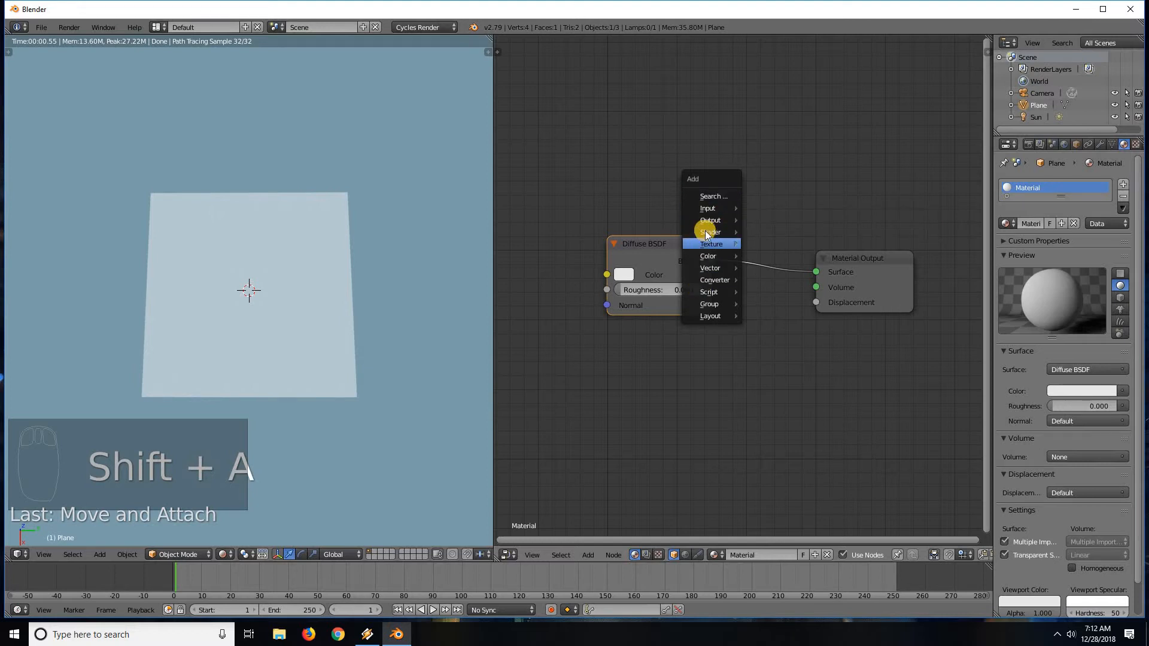
{"action": "mouse_move", "coordinate": [717, 231]}
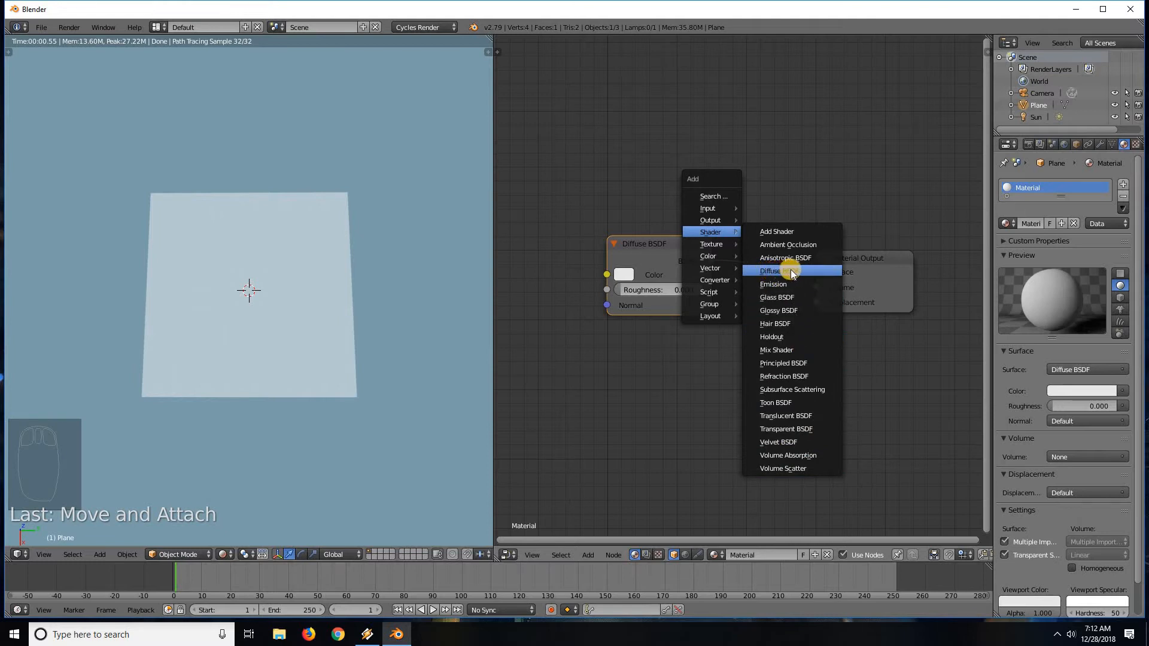
{"action": "left_click", "coordinate": [778, 311]}
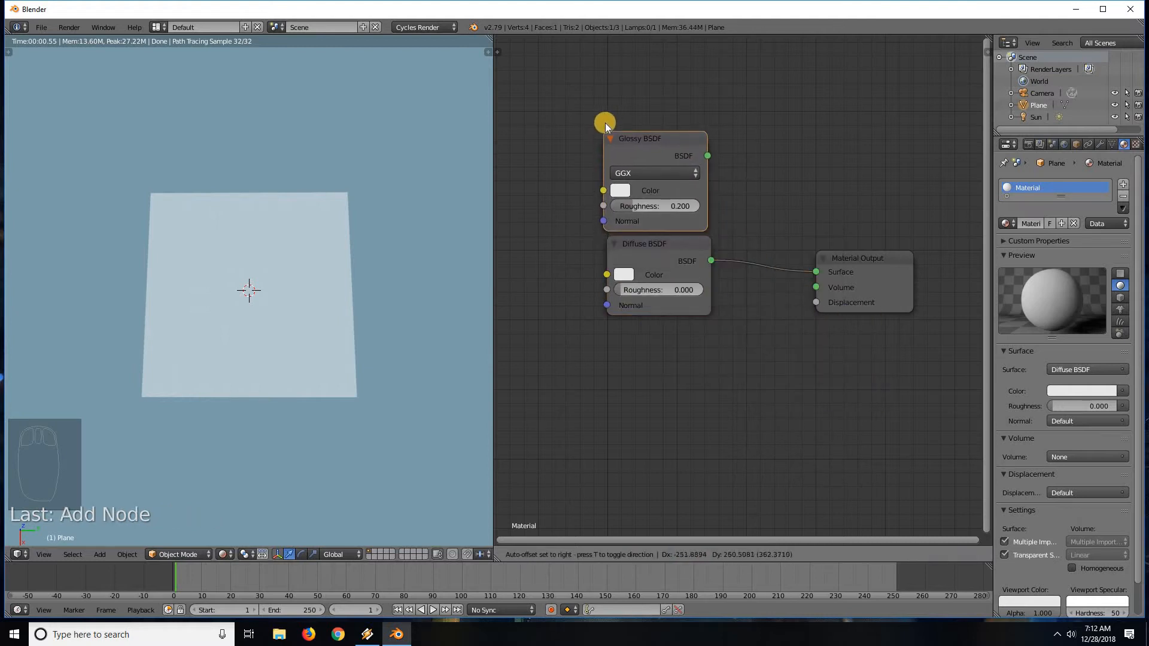
{"action": "left_click", "coordinate": [607, 115]}
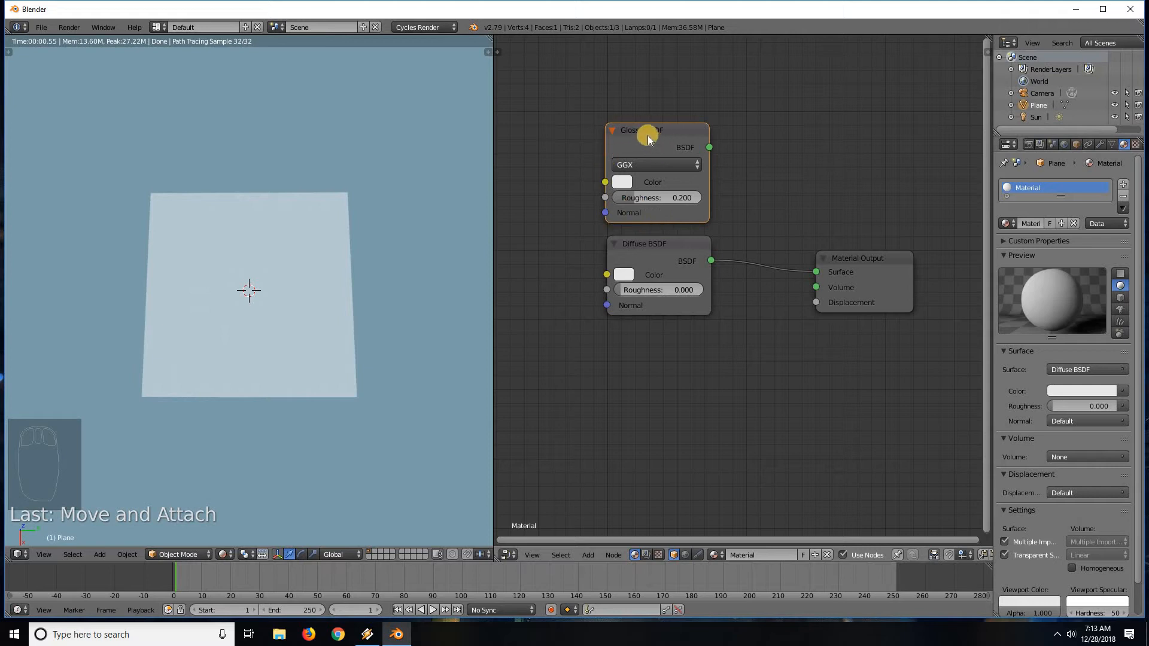
{"action": "left_click_drag", "start_coordinate": [665, 124], "coordinate": [653, 147]}
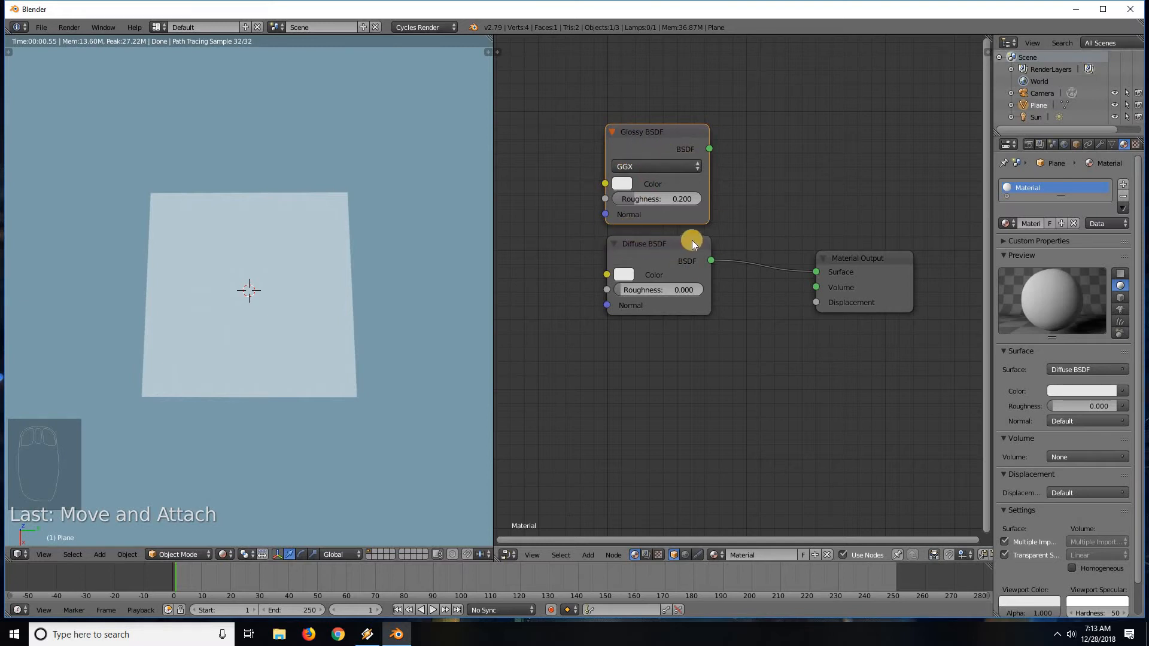
Move the Material Output node up and further right, and align the Diffuse BSDF node just beneath the Glossy BSDF.
{"action": "left_click_drag", "start_coordinate": [899, 239], "coordinate": [939, 167]}
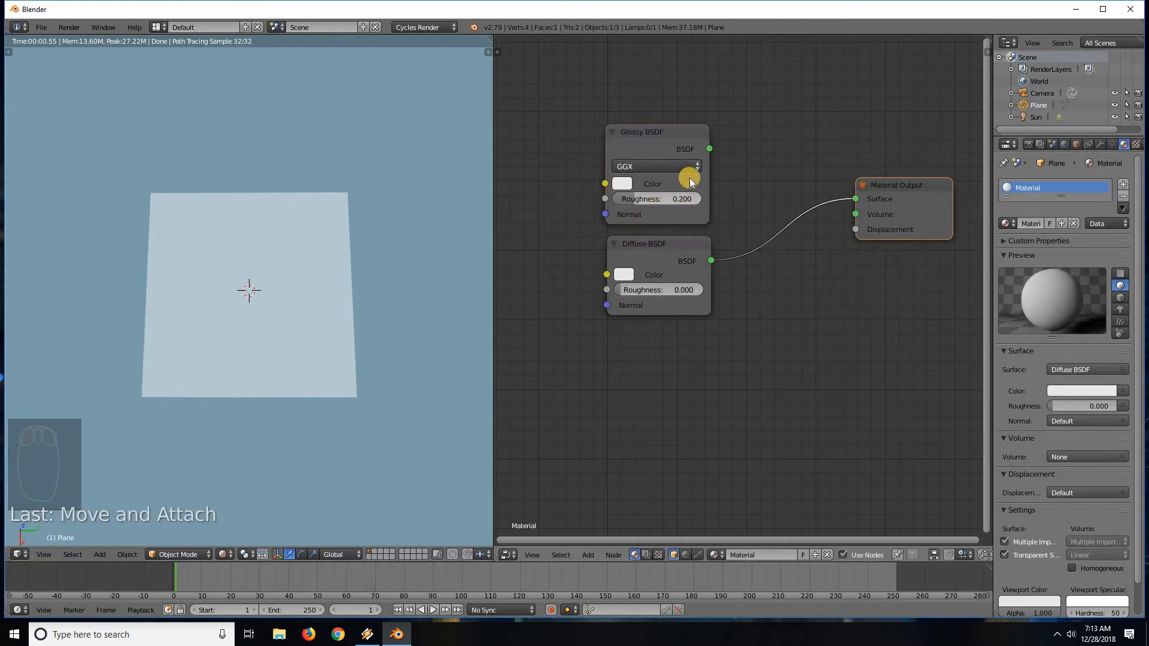
{"action": "left_click_drag", "start_coordinate": [709, 148], "coordinate": [787, 140]}
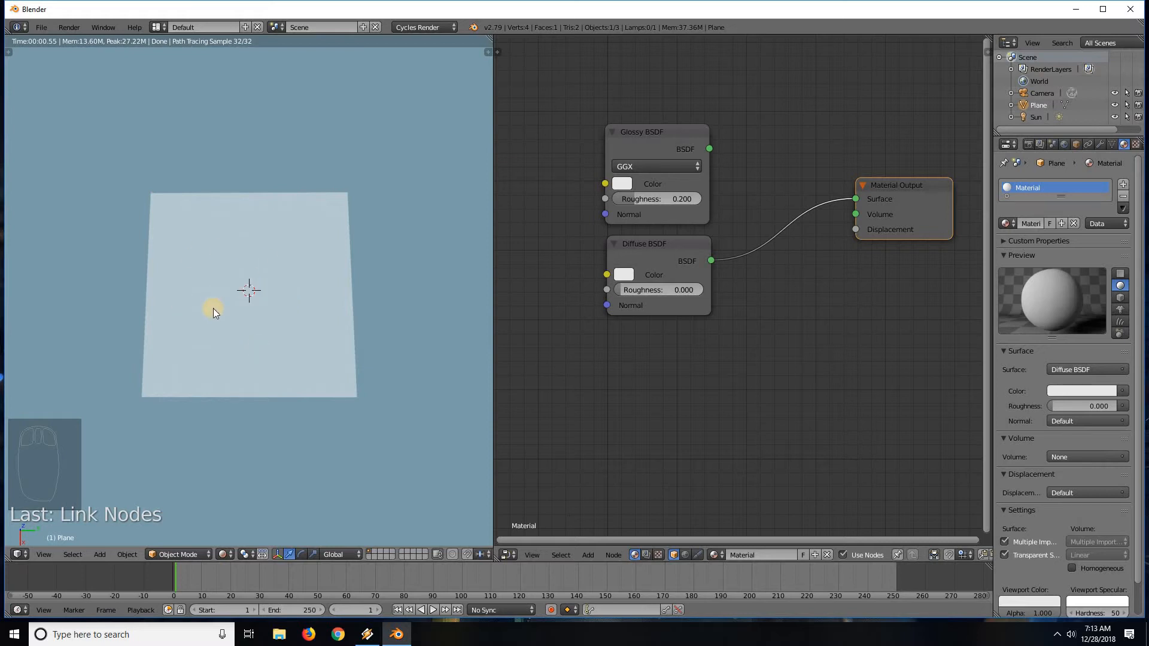
{"action": "middle_click_drag", "start_coordinate": [378, 321], "coordinate": [216, 287]}
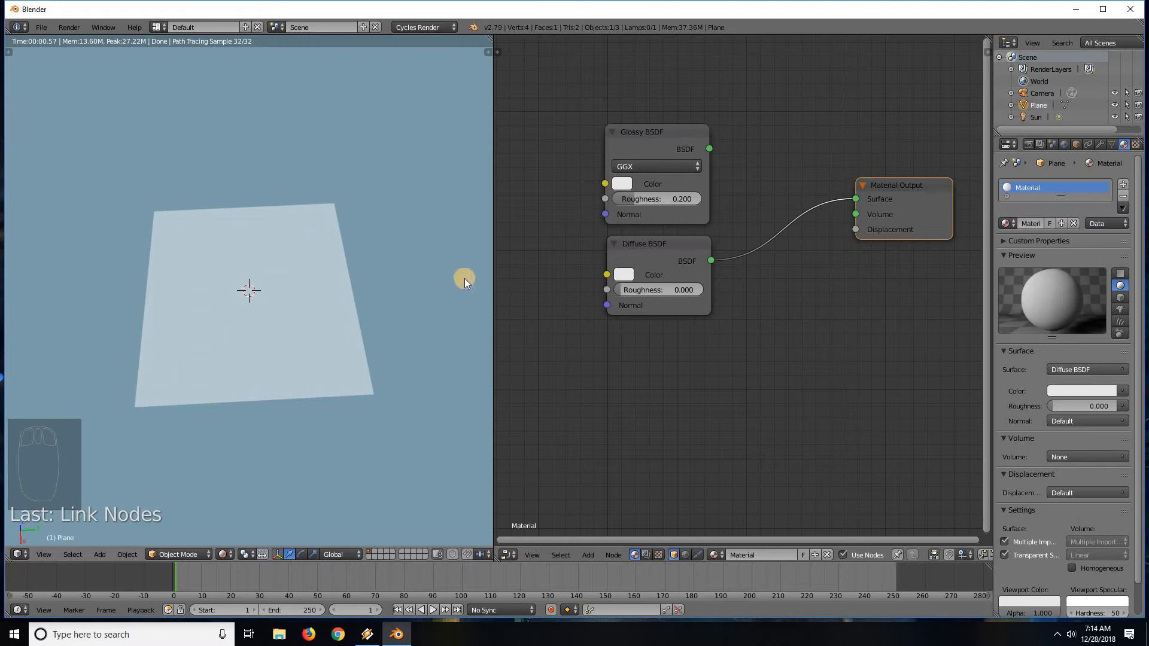
{"action": "left_click_drag", "start_coordinate": [655, 247], "coordinate": [653, 244]}
Open the Diffuse BSDF color picker and compare its RGB, HSV and Hex value modes.
{"action": "left_click", "coordinate": [623, 273]}
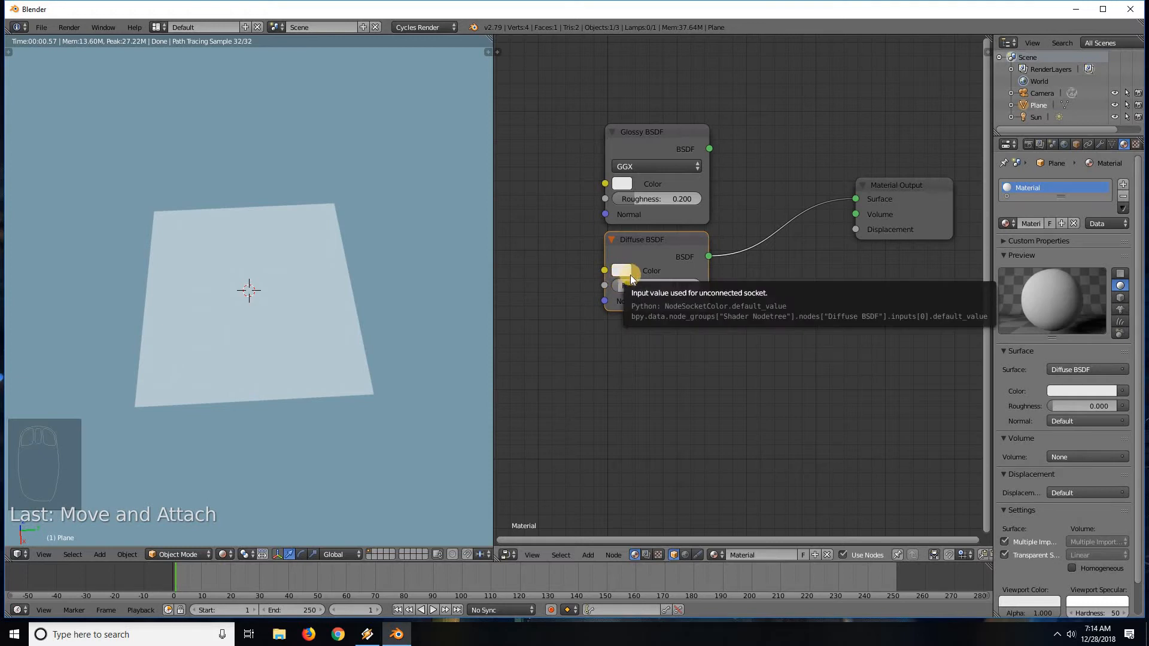
{"action": "left_click", "coordinate": [624, 270]}
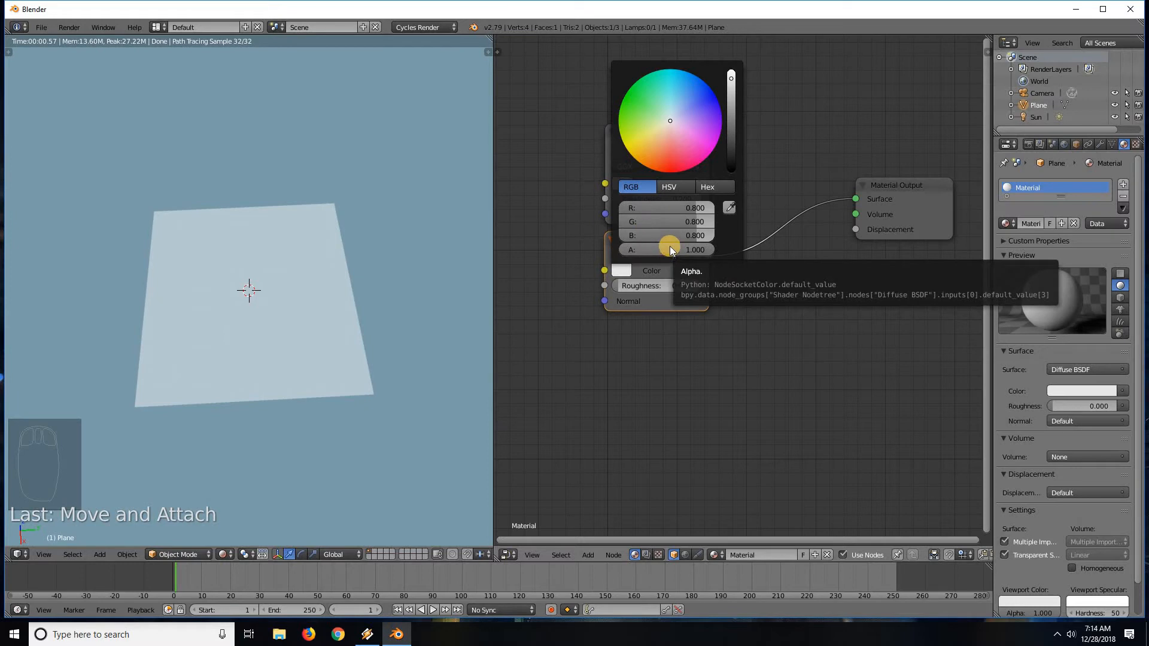
{"action": "left_click", "coordinate": [670, 187]}
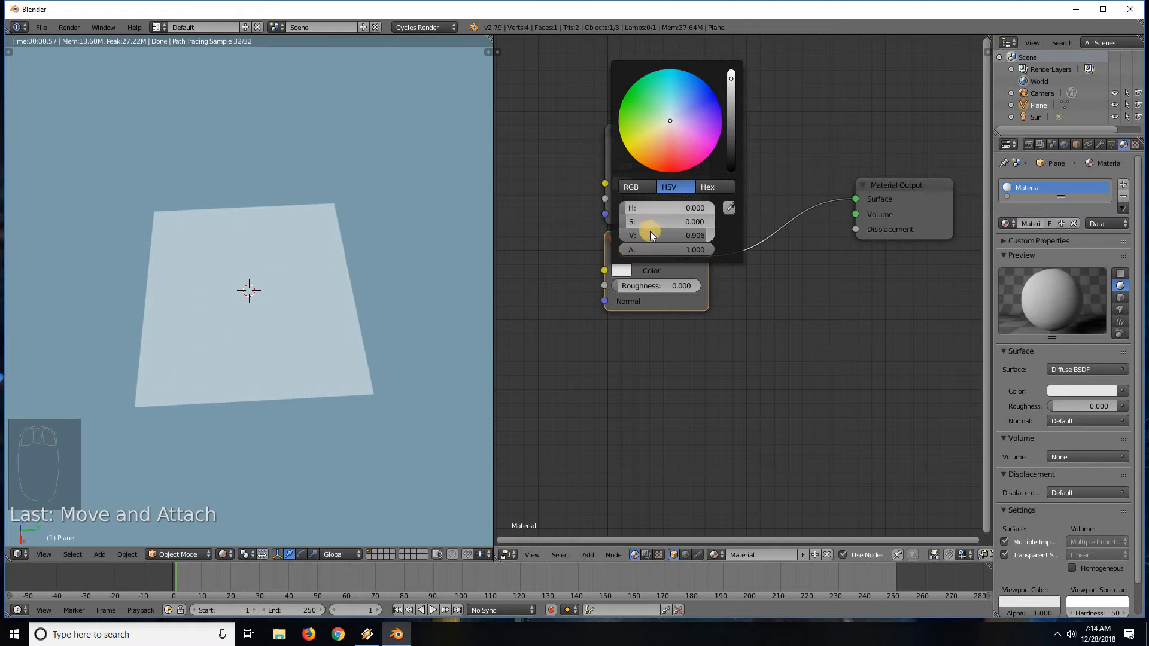
{"action": "left_click", "coordinate": [709, 187]}
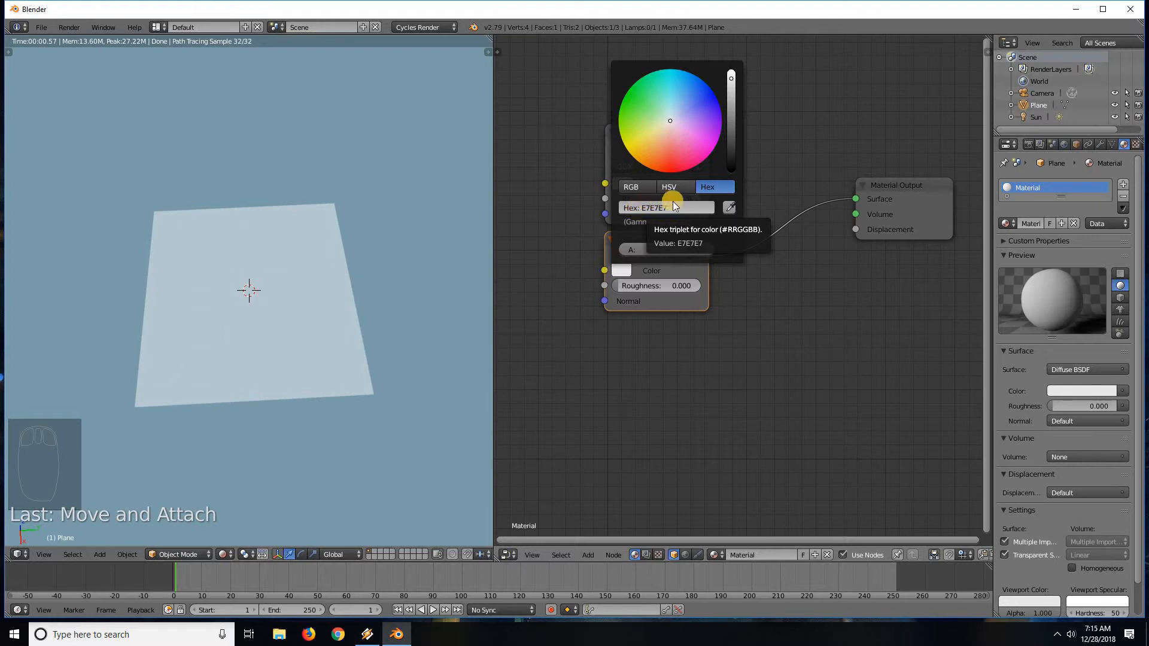
{"action": "left_click", "coordinate": [654, 208]}
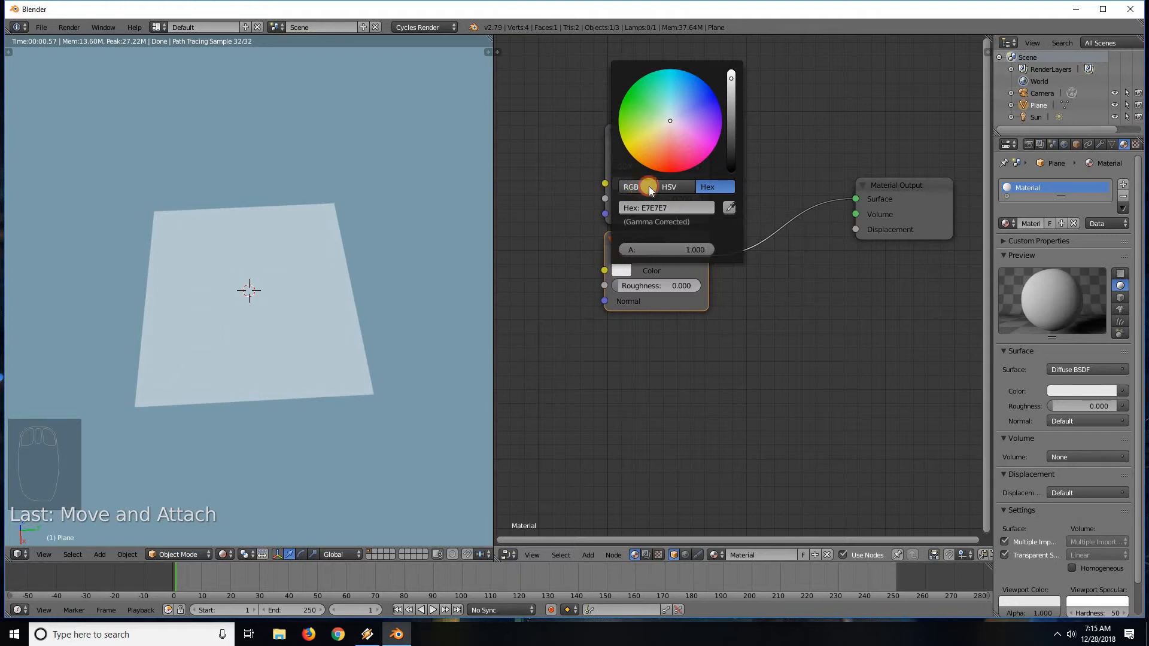
{"action": "left_click", "coordinate": [643, 187]}
{"action": "left_click", "coordinate": [670, 188]}
{"action": "left_click", "coordinate": [702, 187]}
Brighten the Diffuse BSDF color to pure white with R, G and B at 1.000 in RGB mode.
{"action": "left_click", "coordinate": [631, 188]}
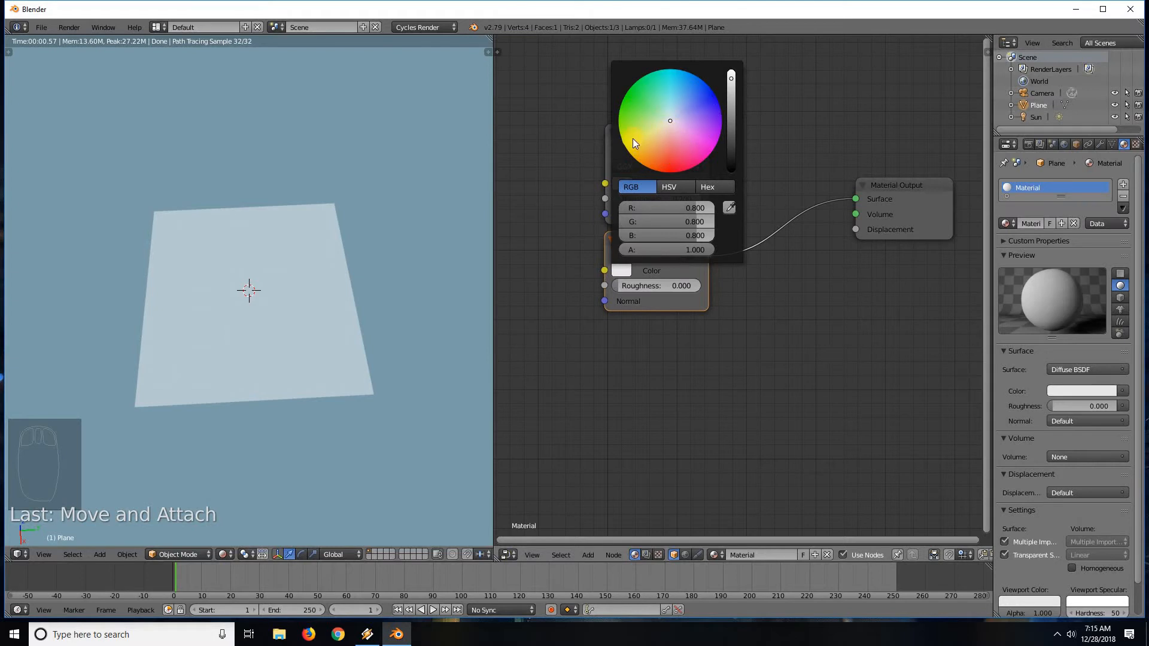
{"action": "left_click_drag", "start_coordinate": [728, 80], "coordinate": [748, 62]}
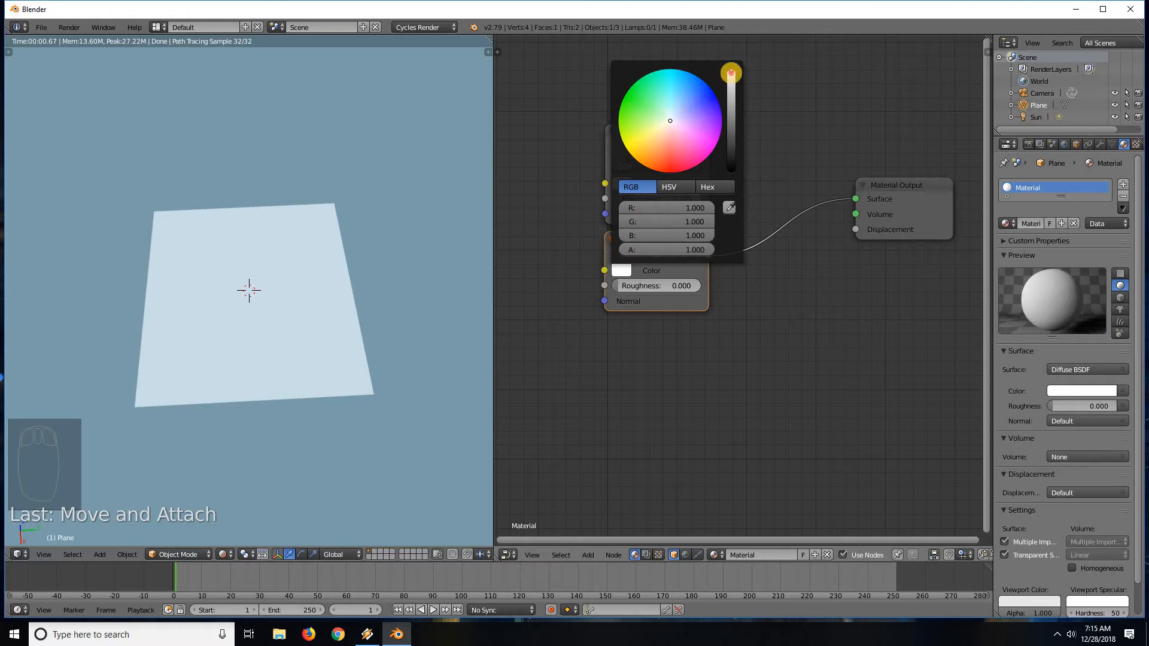
Change the Diffuse BSDF color from the color wheel to a bright yellow.
{"action": "left_click_drag", "start_coordinate": [730, 77], "coordinate": [754, 57]}
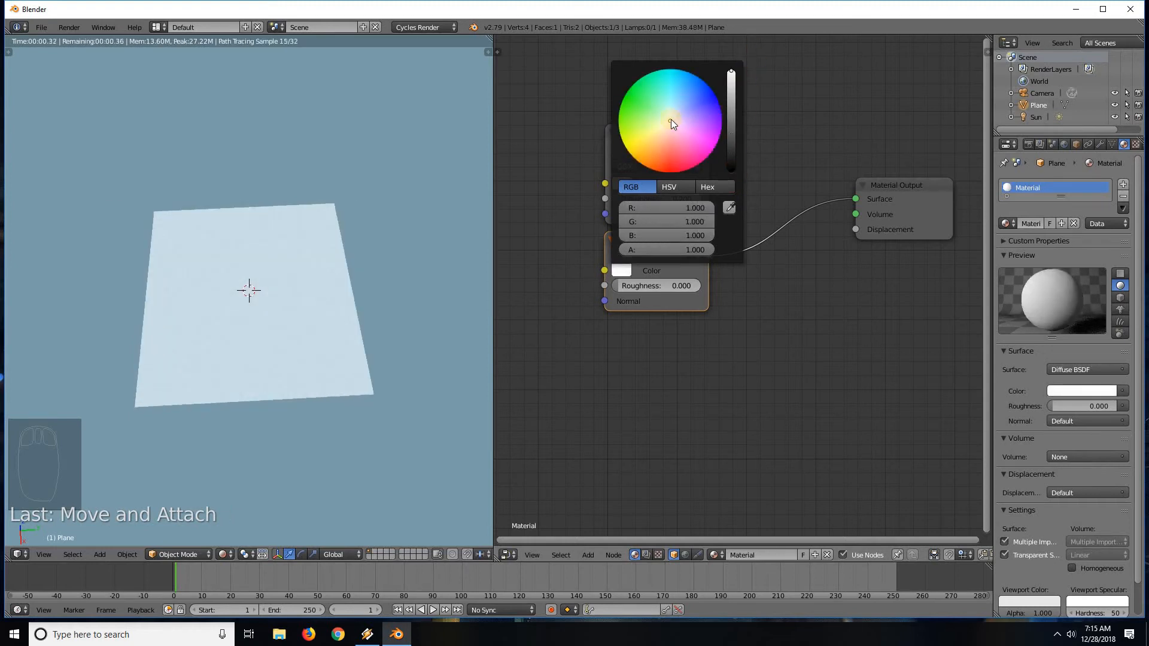
{"action": "left_click", "coordinate": [679, 80]}
{"action": "left_click_drag", "start_coordinate": [711, 116], "coordinate": [628, 152]}
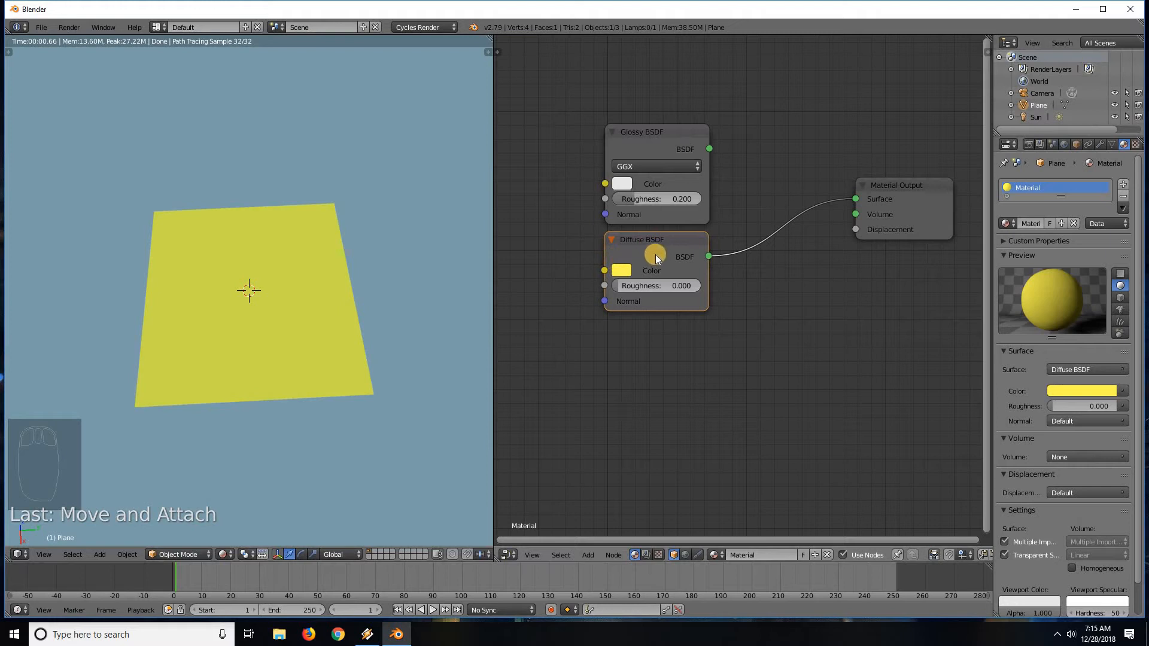
{"action": "left_click", "coordinate": [617, 271]}
Compare the yellow plane's shading with the Diffuse BSDF roughness at 1.000 and 0.000, ending at 0.000.
{"action": "left_click_drag", "start_coordinate": [626, 285], "coordinate": [744, 283]}
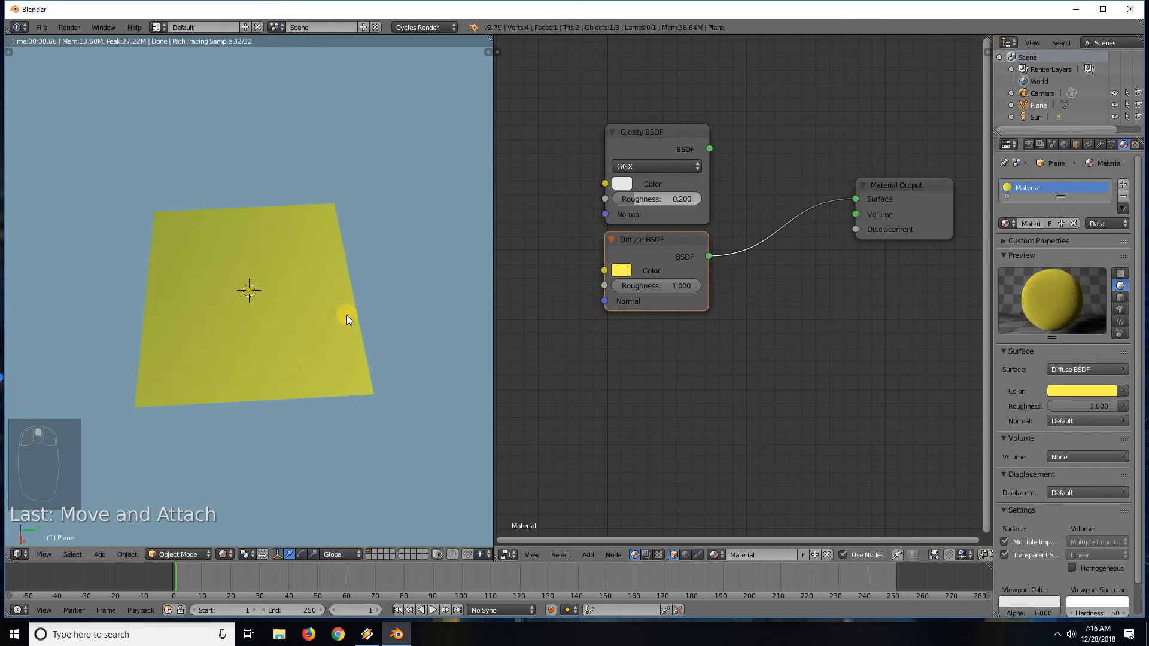
{"action": "scroll", "coordinate": [347, 313], "scroll_direction": "up", "scroll_amount": 4}
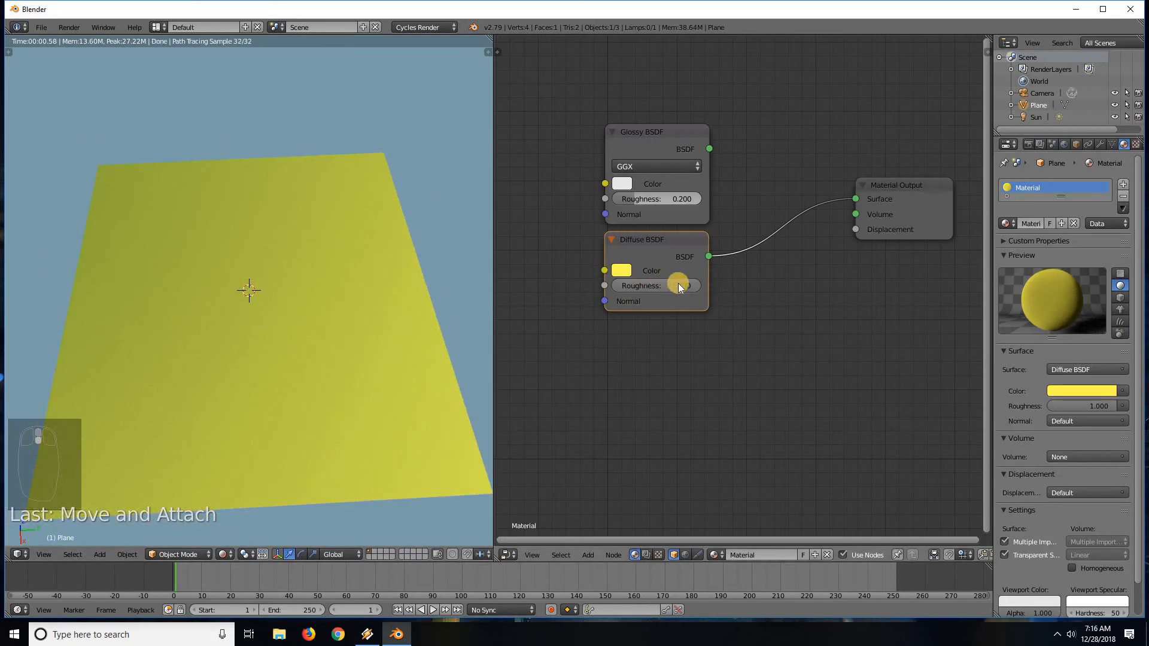
{"action": "left_click_drag", "start_coordinate": [677, 285], "coordinate": [550, 286]}
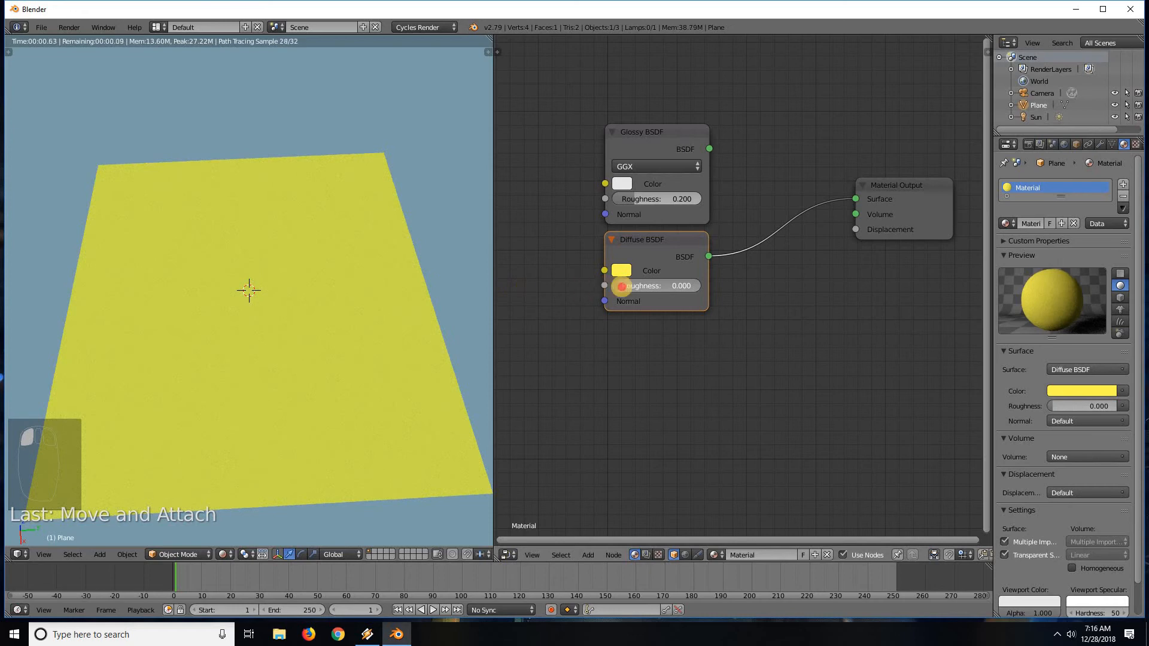
{"action": "left_click_drag", "start_coordinate": [621, 287], "coordinate": [697, 290]}
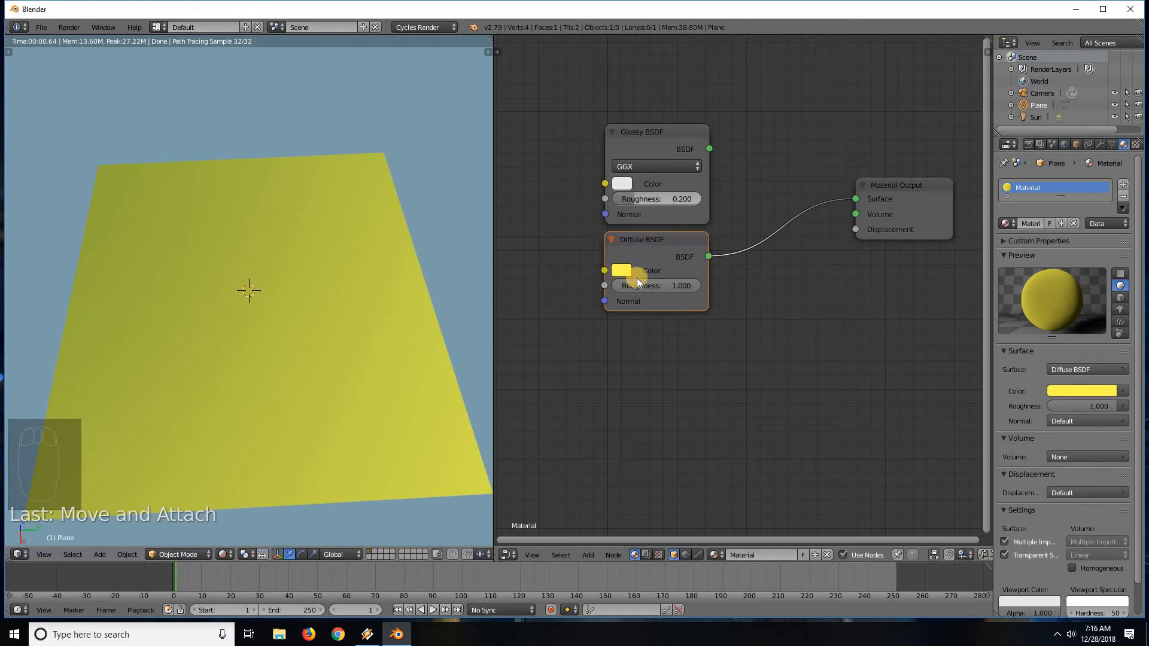
{"action": "left_click_drag", "start_coordinate": [650, 285], "coordinate": [339, 371]}
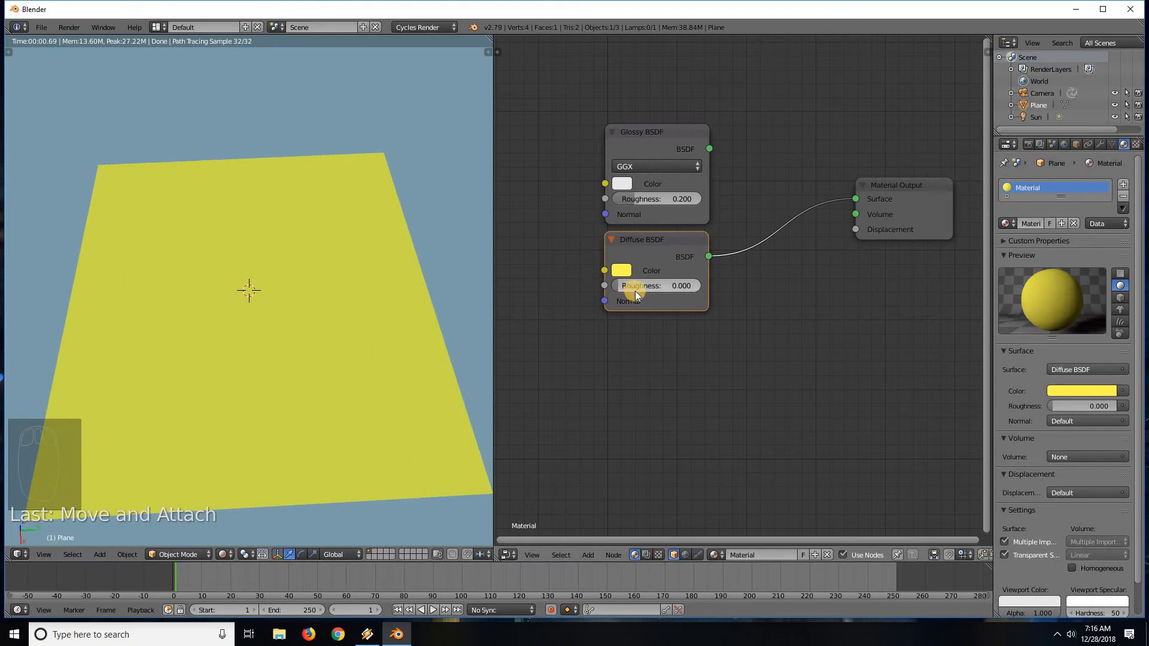
Link the Glossy BSDF to the Material Output's Surface input and brighten its color to pure white.
{"action": "left_click_drag", "start_coordinate": [711, 149], "coordinate": [855, 200]}
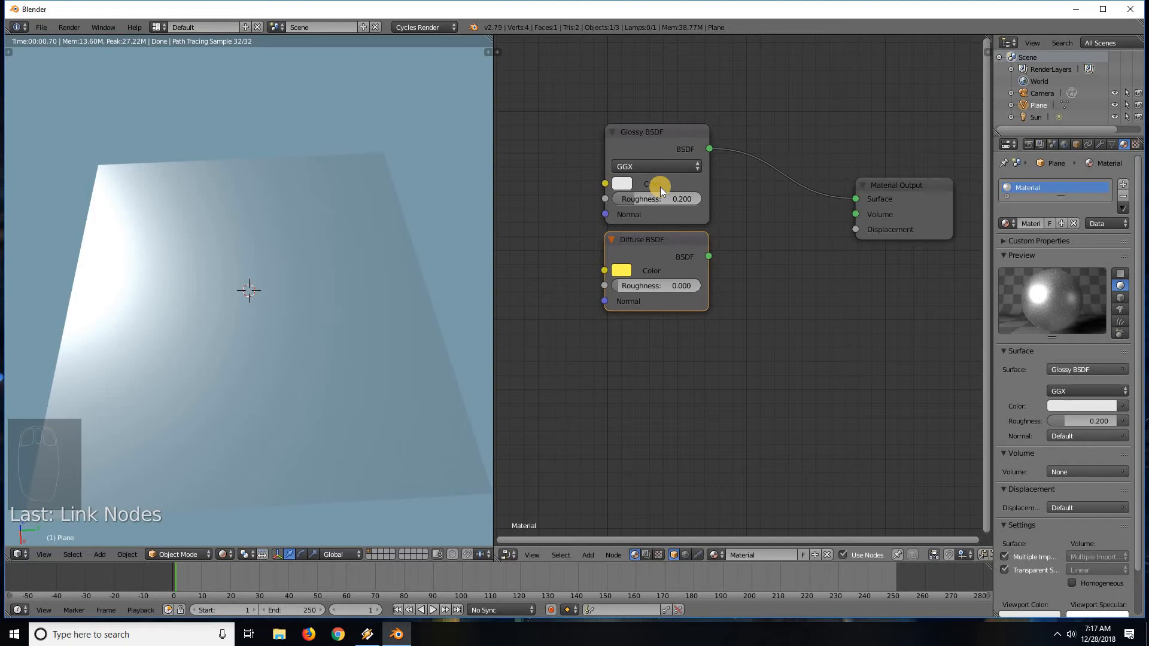
{"action": "left_click", "coordinate": [625, 186]}
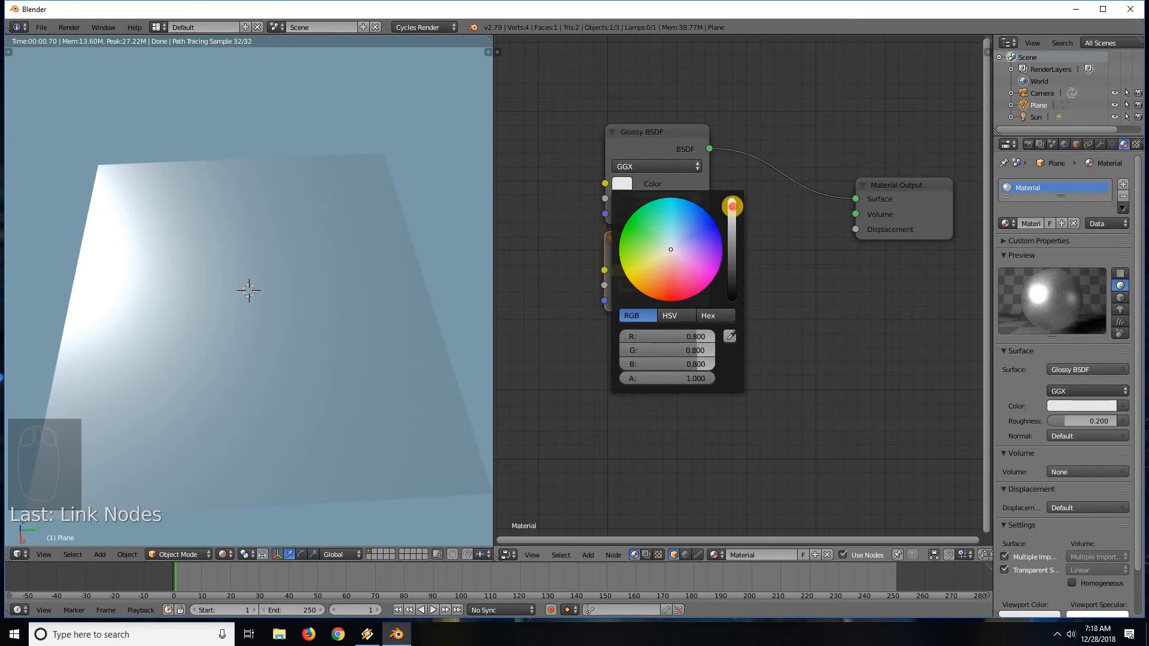
{"action": "left_click_drag", "start_coordinate": [732, 206], "coordinate": [731, 199]}
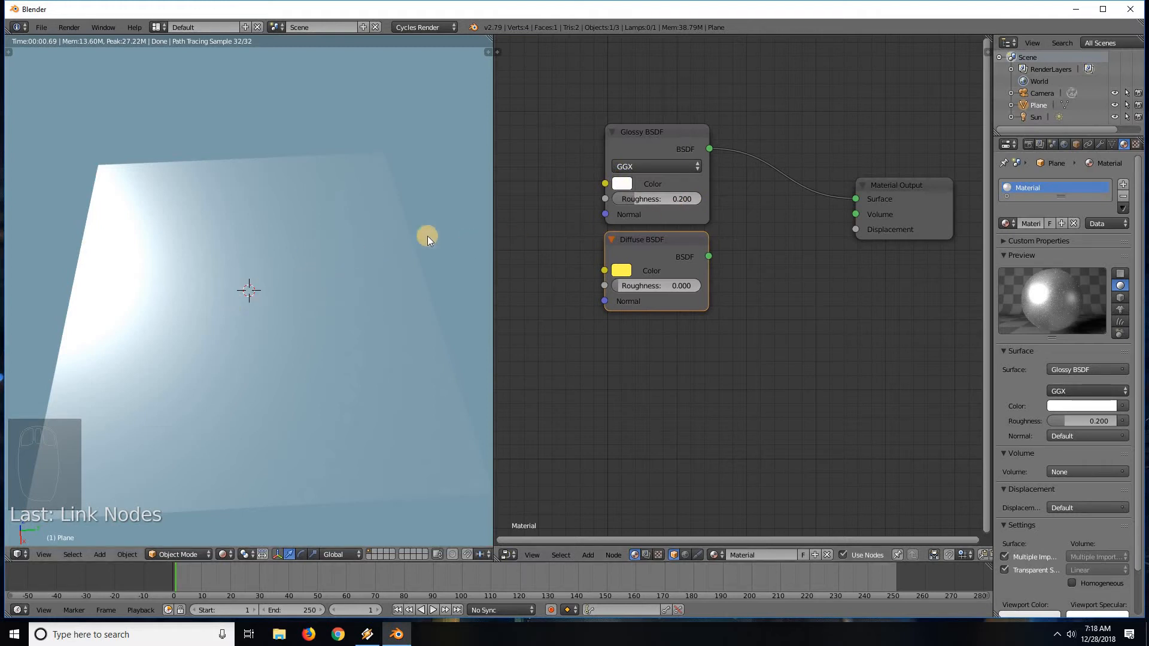
Compare the plane's highlight at Glossy BSDF roughness 0.925 and 0.217, ending at 0.000.
{"action": "left_click_drag", "start_coordinate": [661, 197], "coordinate": [705, 195]}
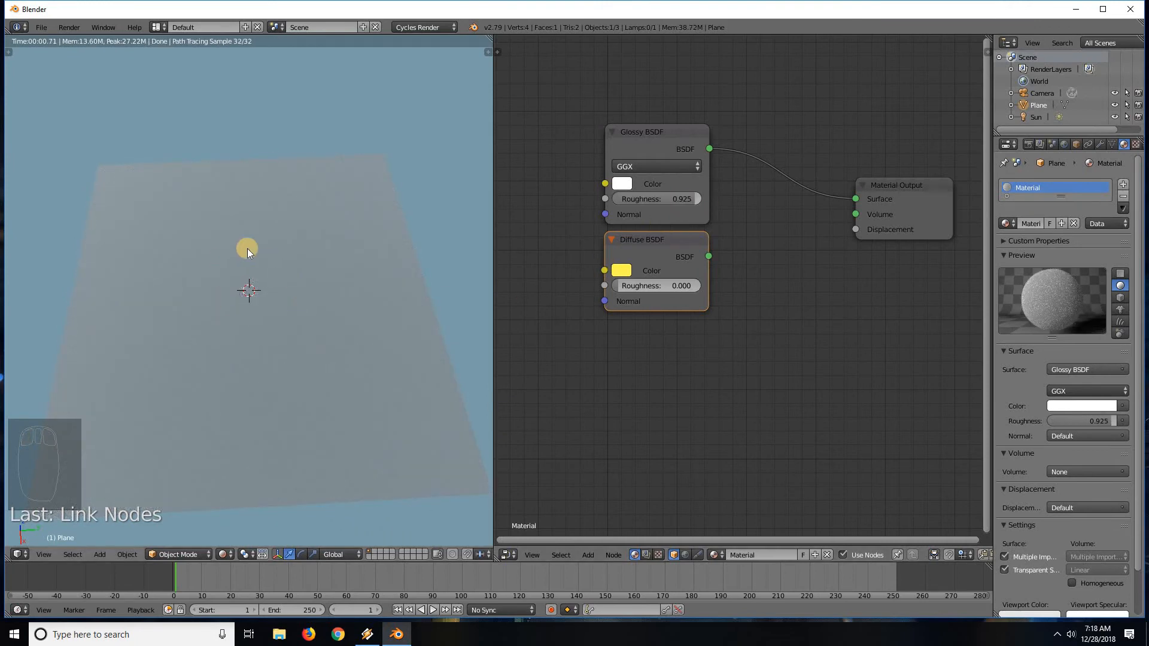
{"action": "left_click_drag", "start_coordinate": [677, 198], "coordinate": [622, 199]}
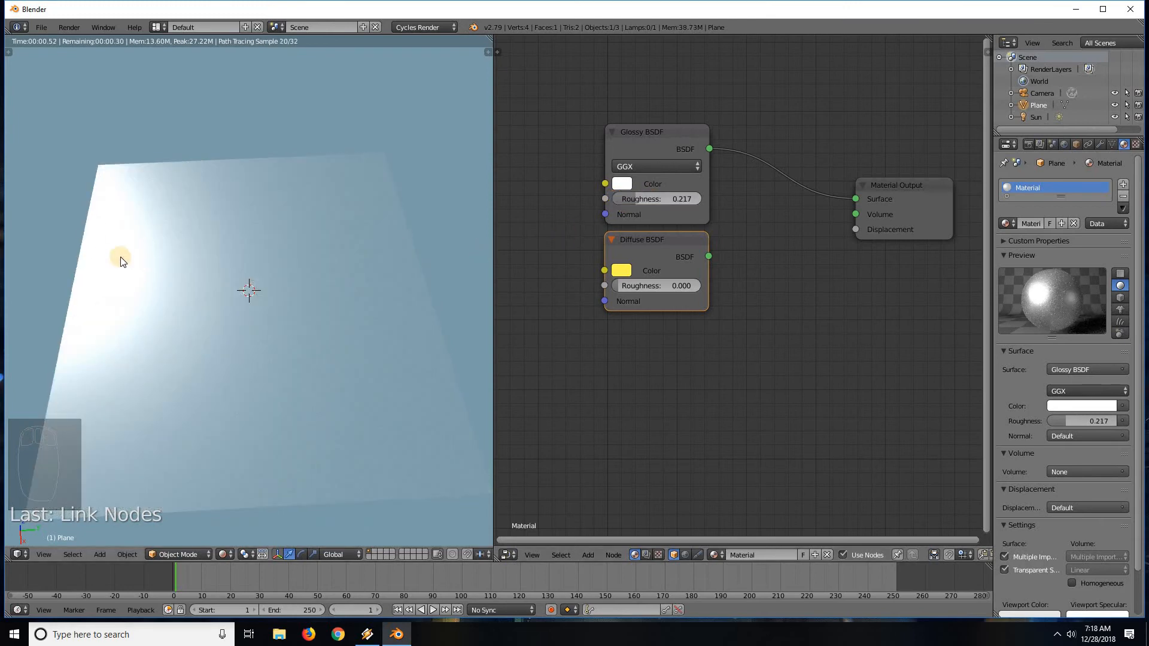
{"action": "middle_click_drag", "start_coordinate": [253, 273], "coordinate": [293, 282]}
{"action": "left_click_drag", "start_coordinate": [636, 195], "coordinate": [585, 196]}
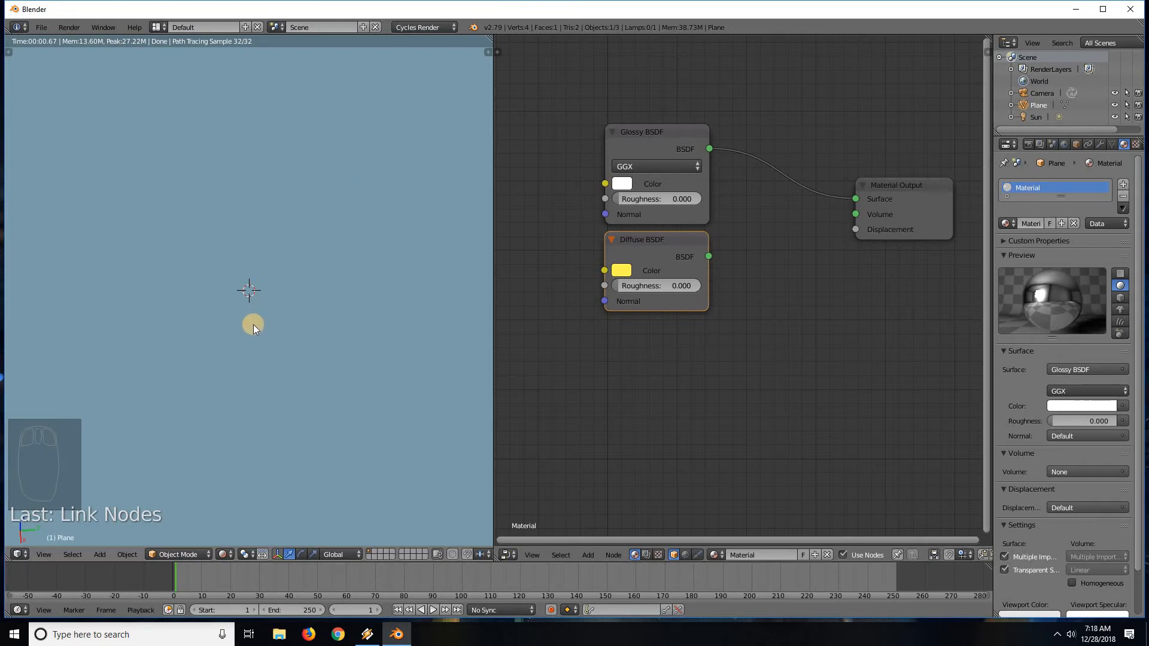
{"action": "key", "text": "shift+a"}
{"action": "mouse_move", "coordinate": [253, 324]}
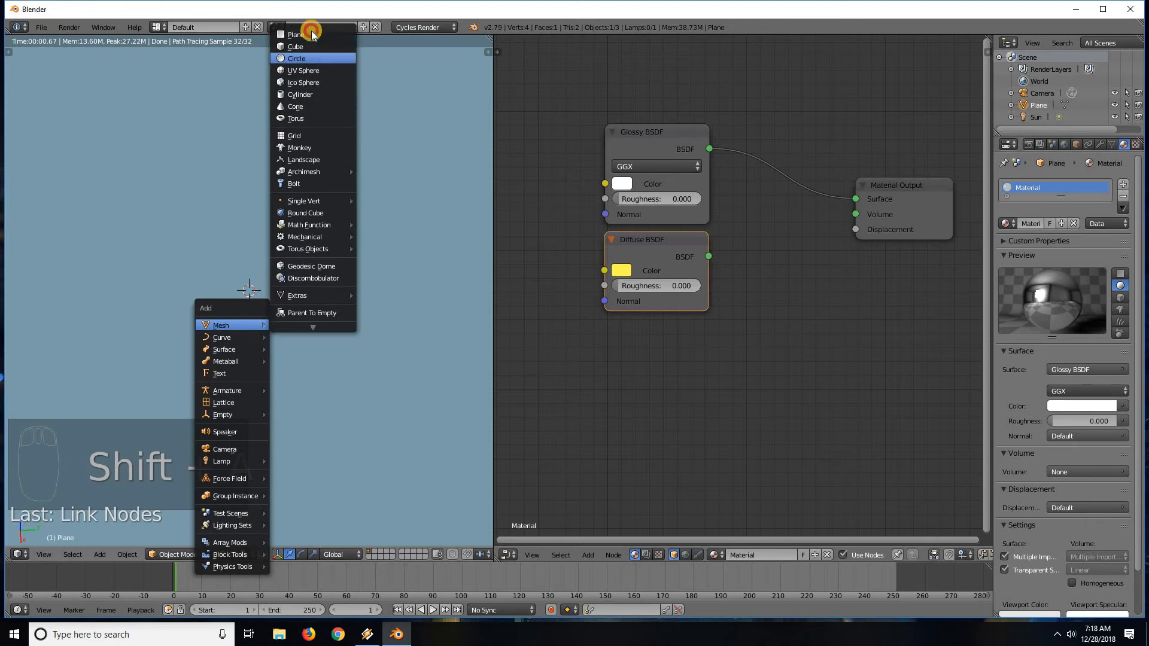
{"action": "left_click", "coordinate": [308, 37]}
{"action": "key", "text": "x"}
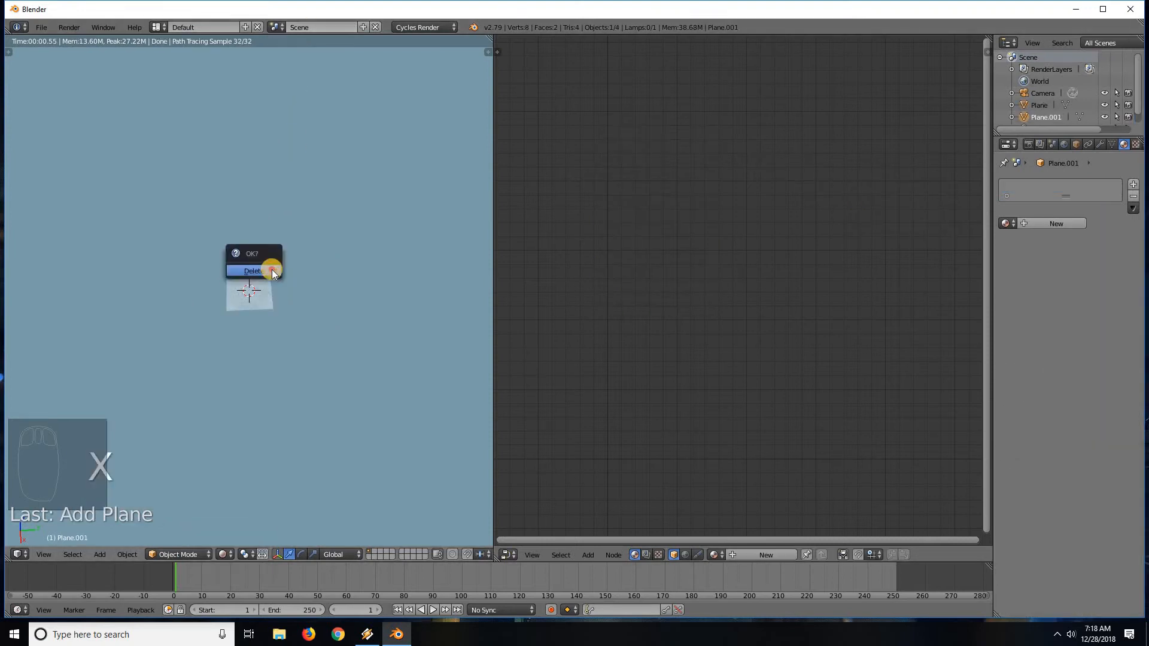
{"action": "left_click", "coordinate": [272, 270]}
Add a cube and raise it along the global Z axis so it floats above the glossy plane.
{"action": "key", "text": "shift+a"}
{"action": "mouse_move", "coordinate": [278, 270]}
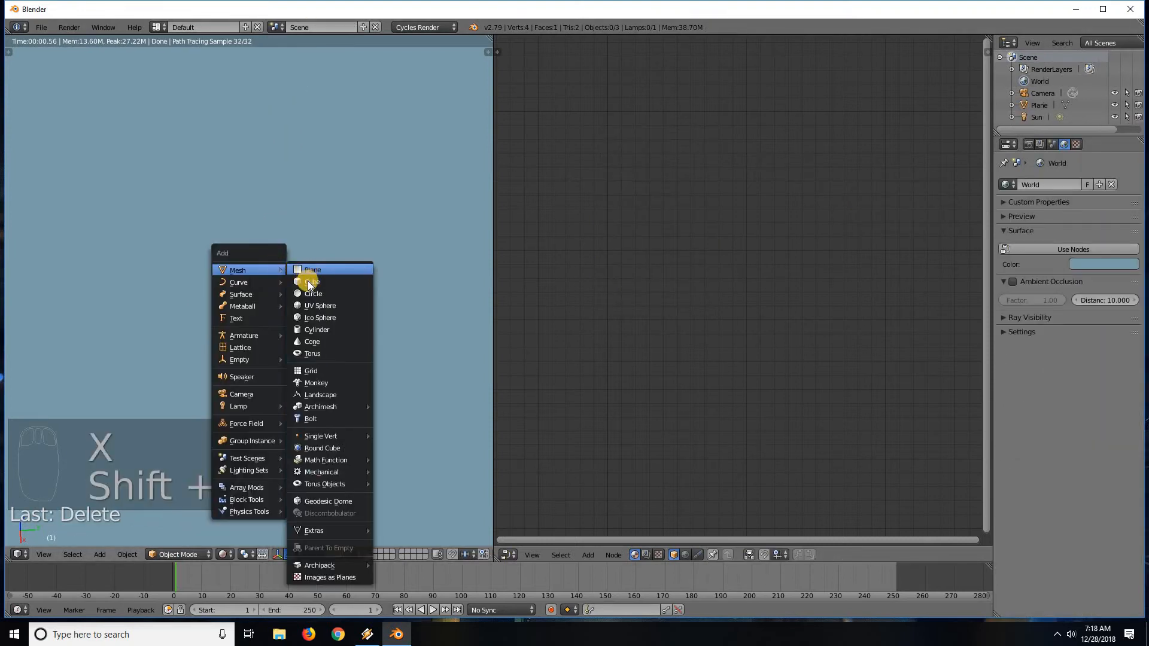
{"action": "left_click", "coordinate": [310, 281]}
{"action": "key", "text": "g"}
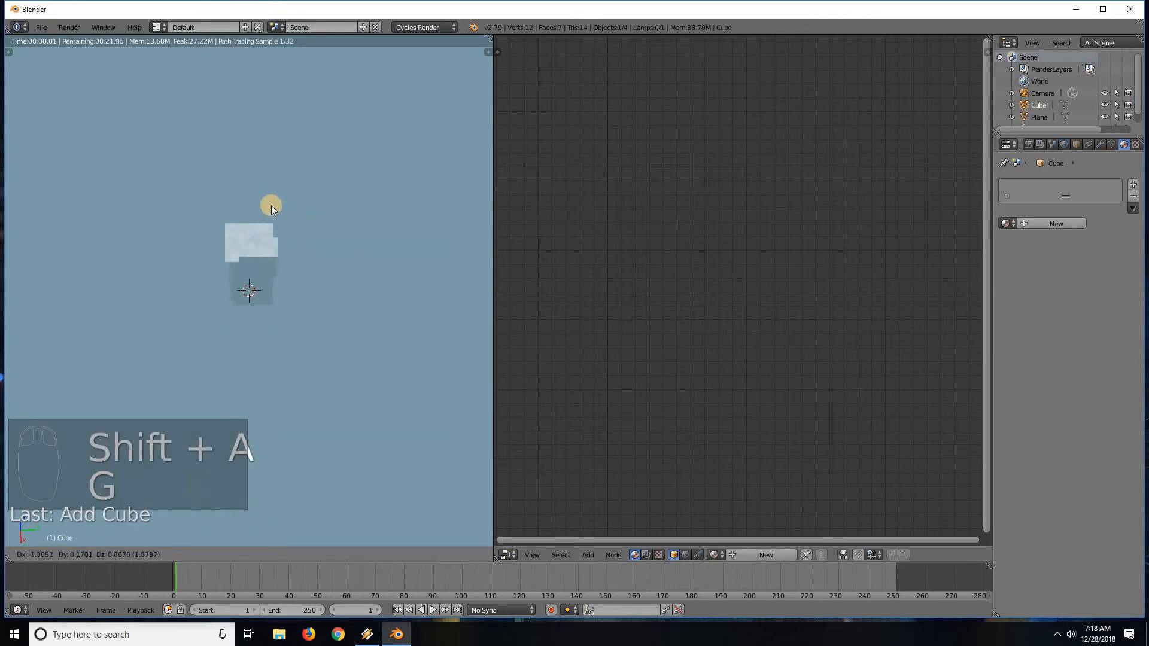
{"action": "key", "text": "z"}
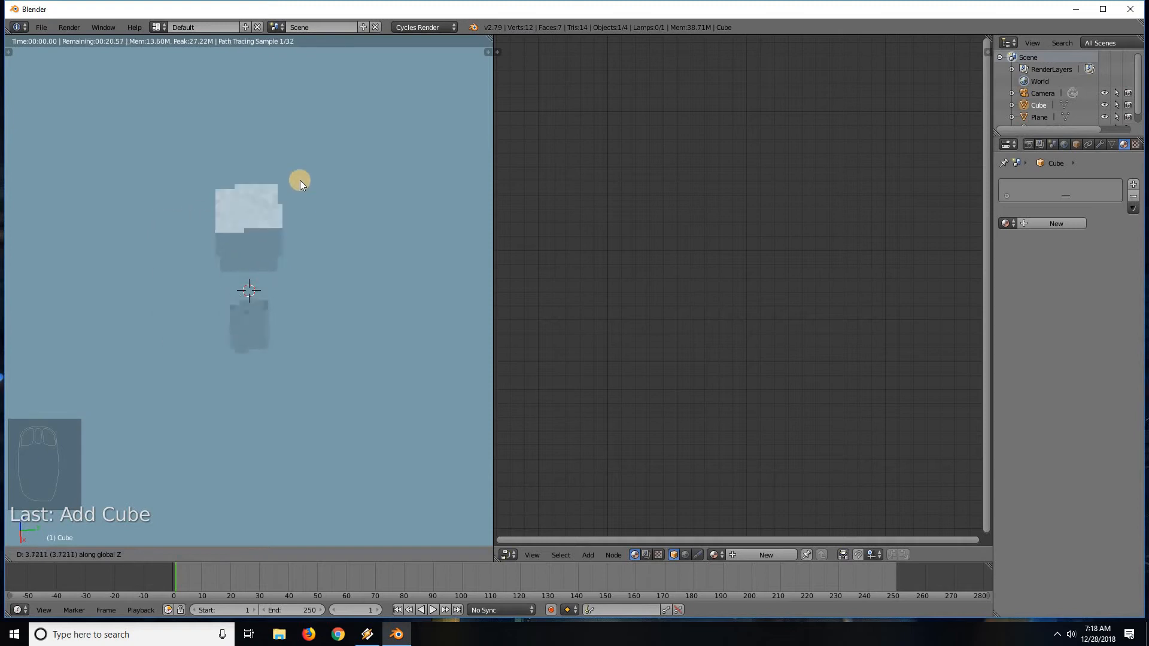
{"action": "left_click", "coordinate": [299, 240]}
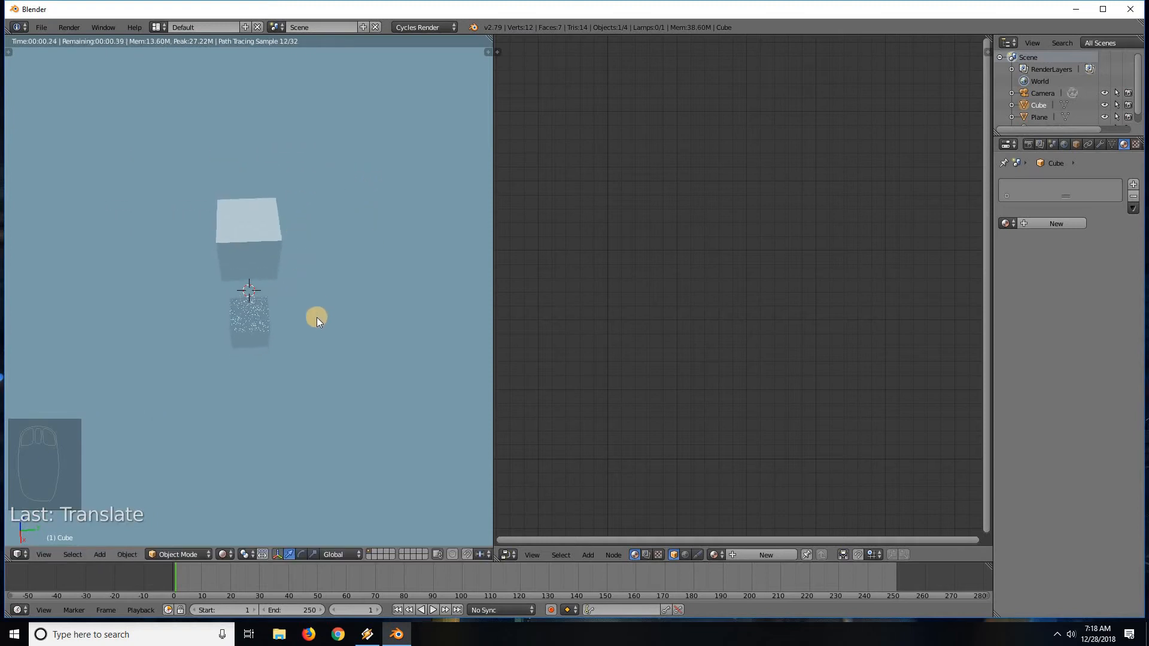
Compare the cube's reflection in the plane at Glossy BSDF roughness 0.075 and 0.033, ending at 0.000.
{"action": "right_click", "coordinate": [282, 318]}
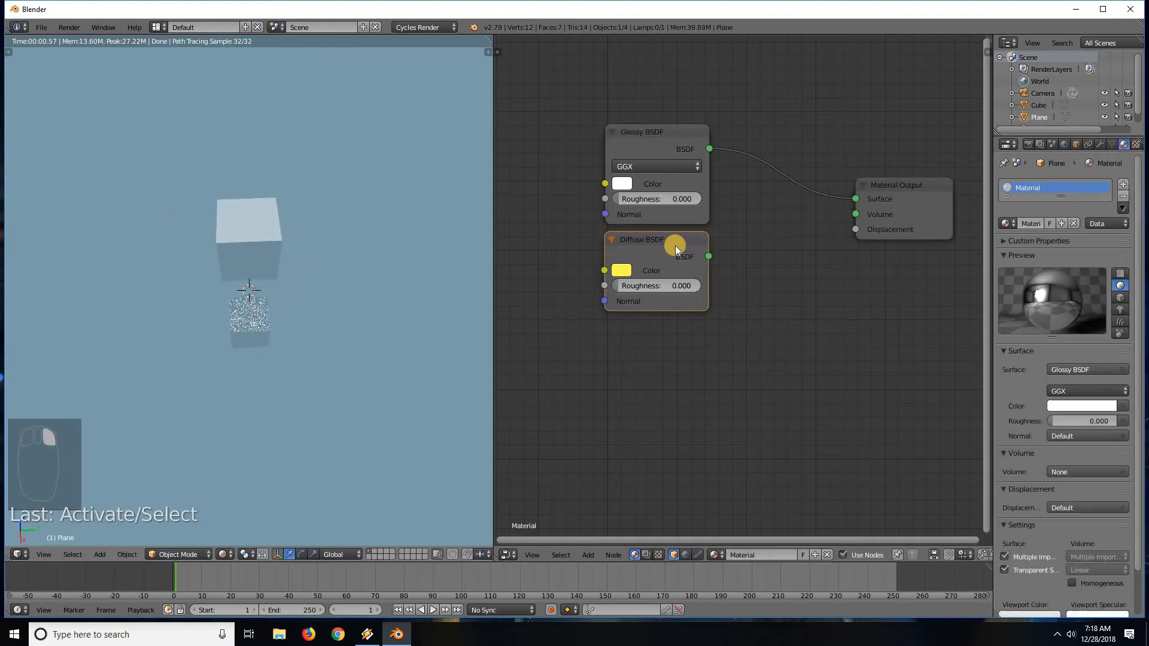
{"action": "left_click", "coordinate": [668, 199]}
{"action": "left_click_drag", "start_coordinate": [669, 199], "coordinate": [624, 199]}
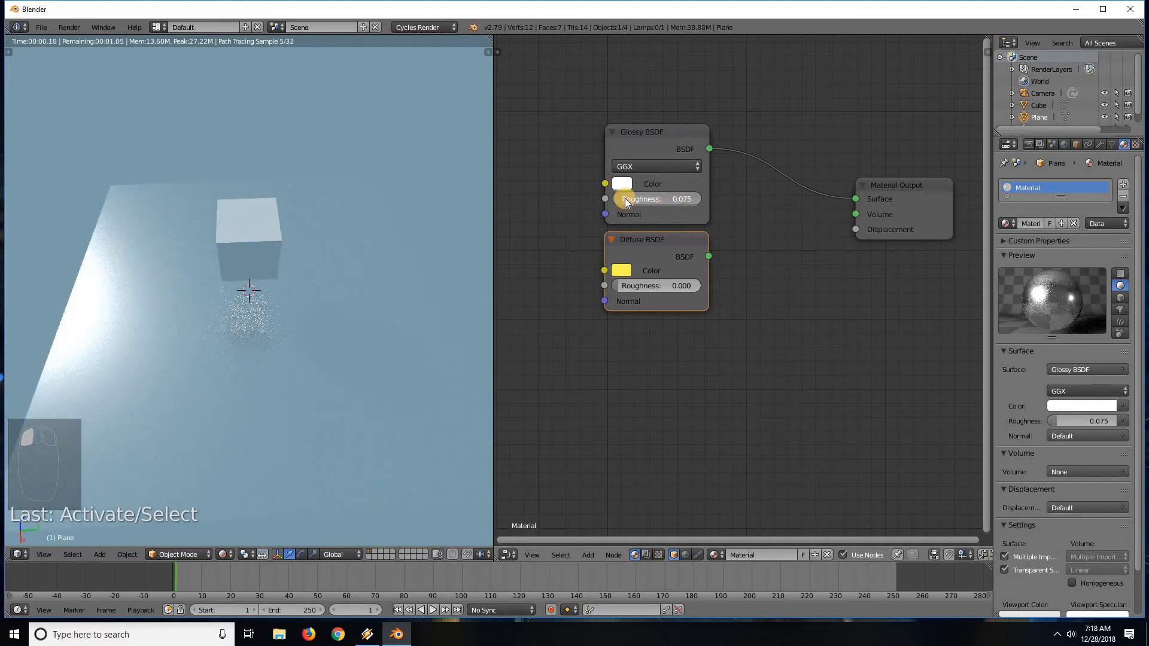
{"action": "middle_click_drag", "start_coordinate": [355, 299], "coordinate": [356, 248]}
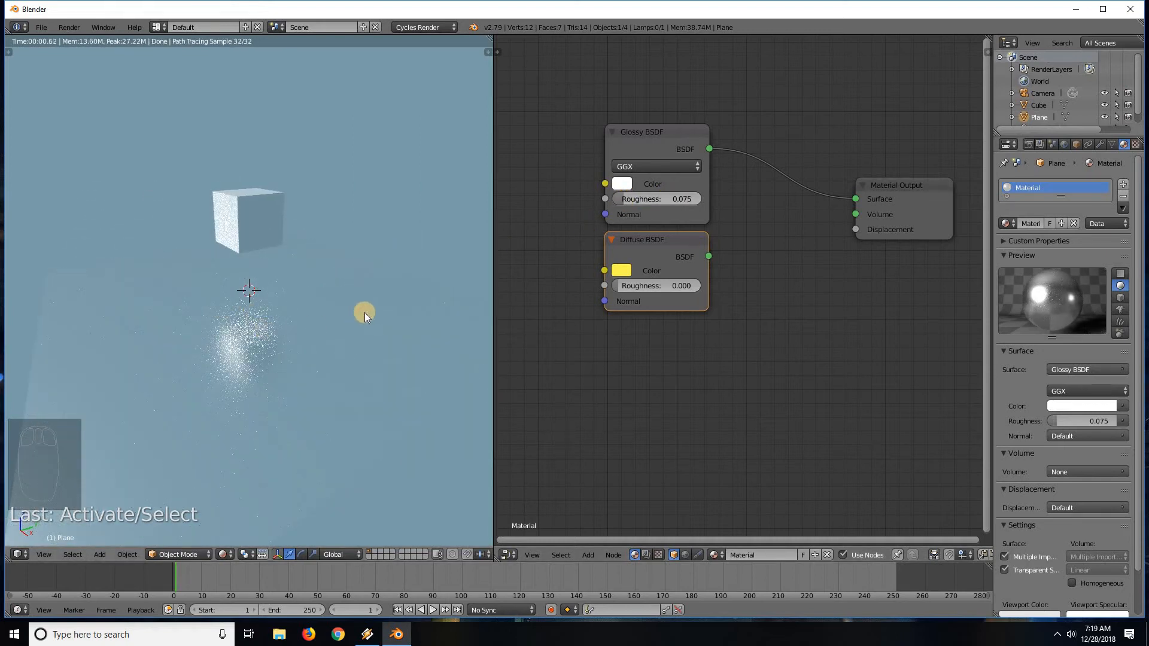
{"action": "middle_click_drag", "start_coordinate": [310, 322], "coordinate": [257, 339]}
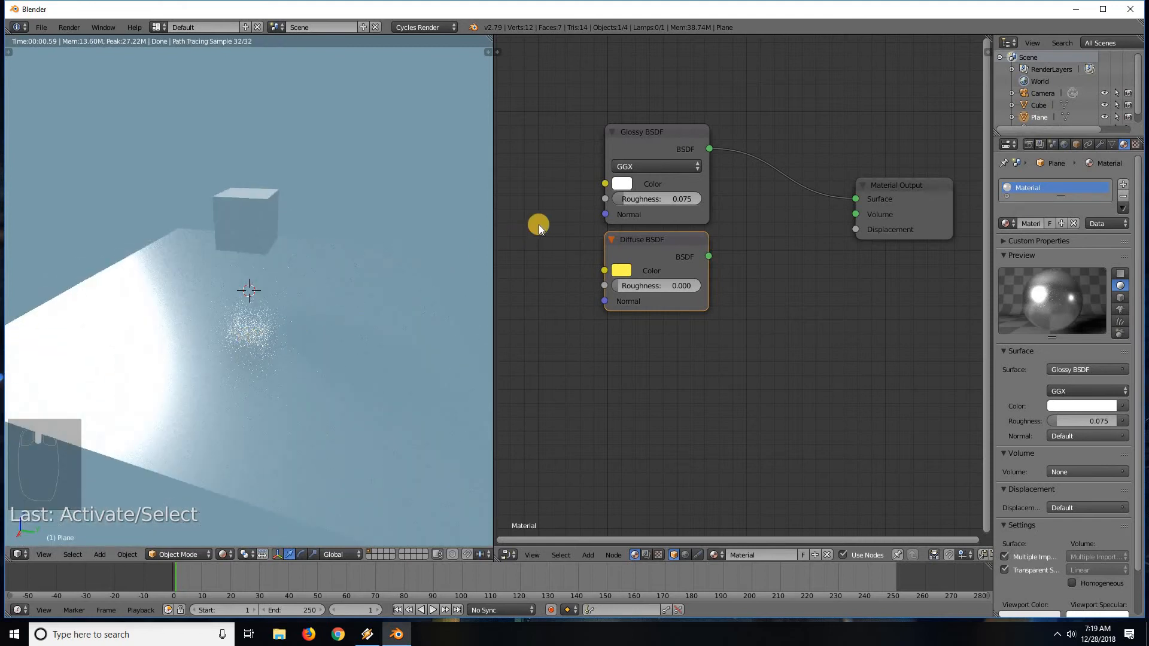
{"action": "left_click_drag", "start_coordinate": [629, 199], "coordinate": [617, 200]}
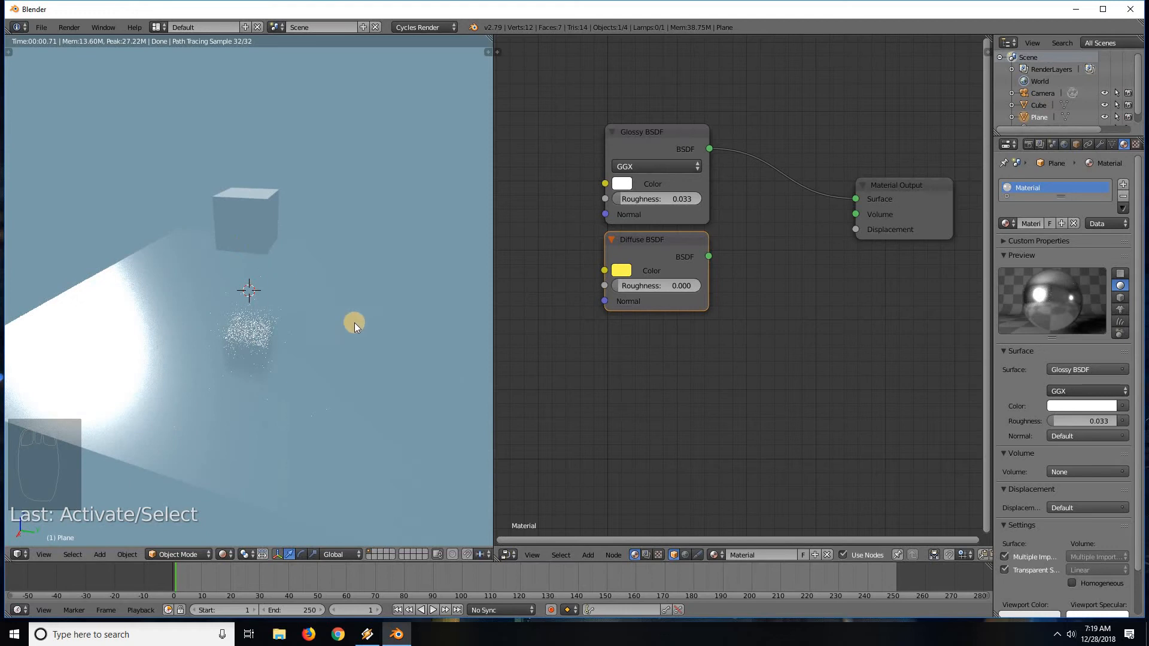
{"action": "left_click_drag", "start_coordinate": [622, 197], "coordinate": [615, 199]}
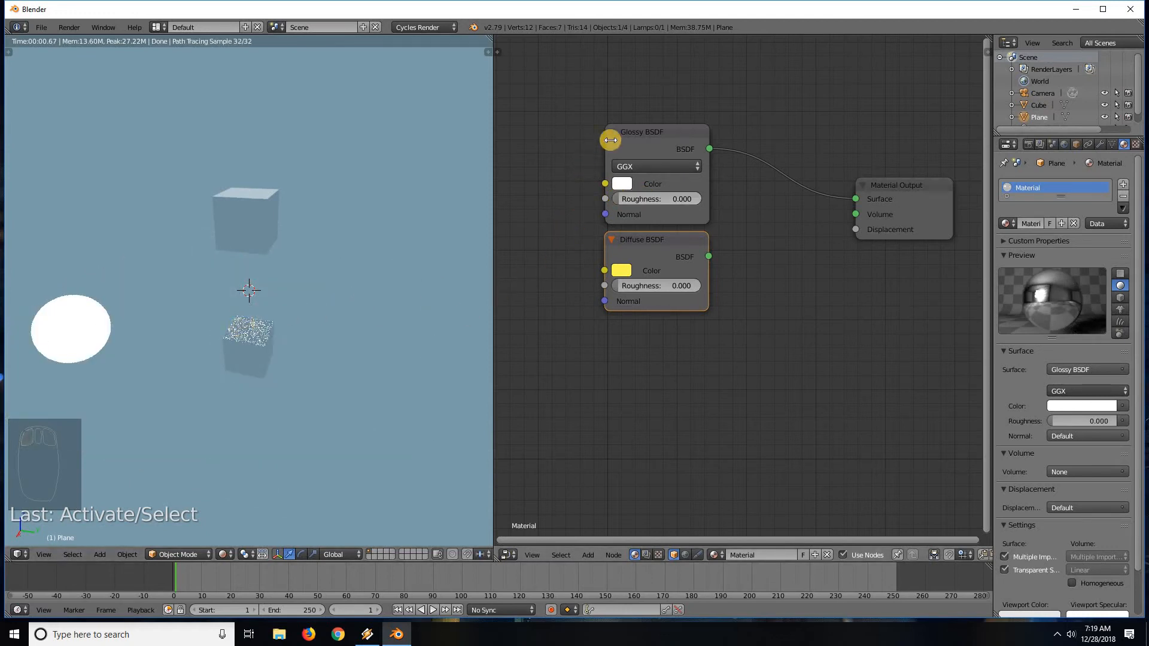
Delete the cube floating above the plane.
{"action": "middle_click_drag", "start_coordinate": [641, 149], "coordinate": [774, 235]}
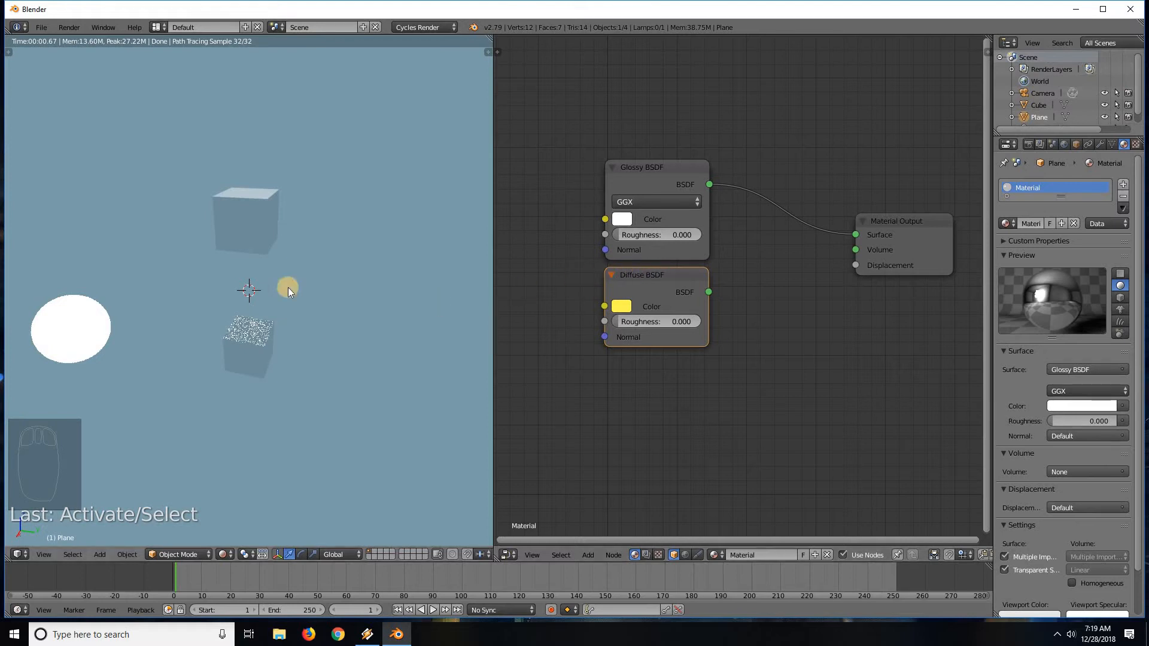
{"action": "right_click", "coordinate": [243, 217]}
{"action": "key", "text": "x"}
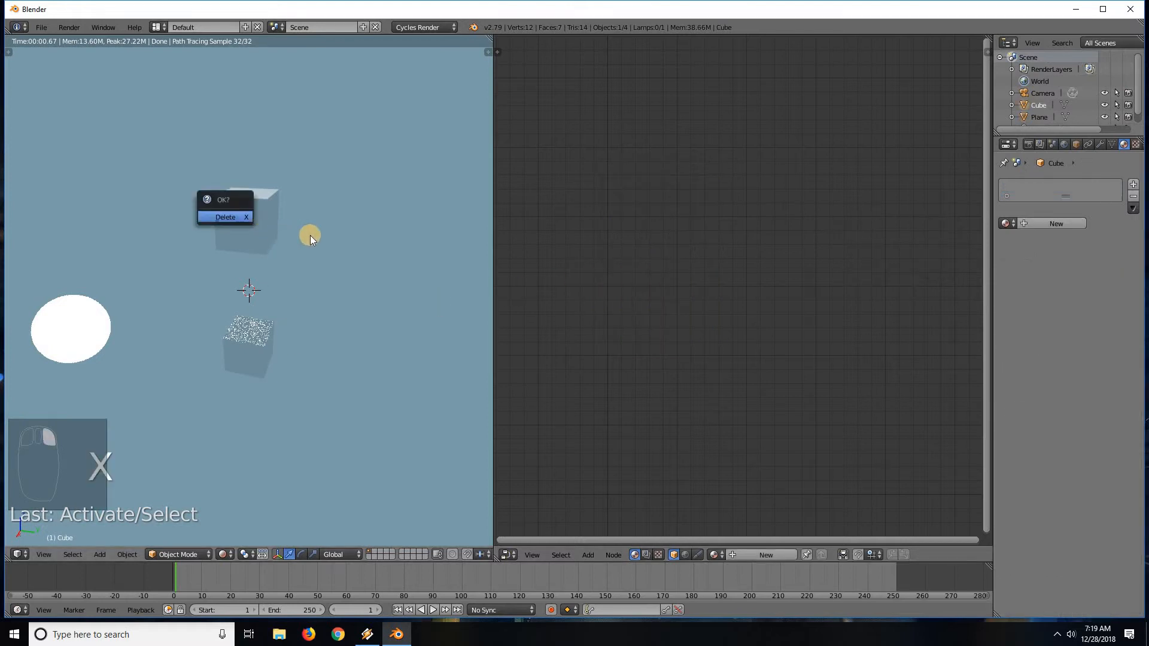
{"action": "right_click", "coordinate": [245, 218]}
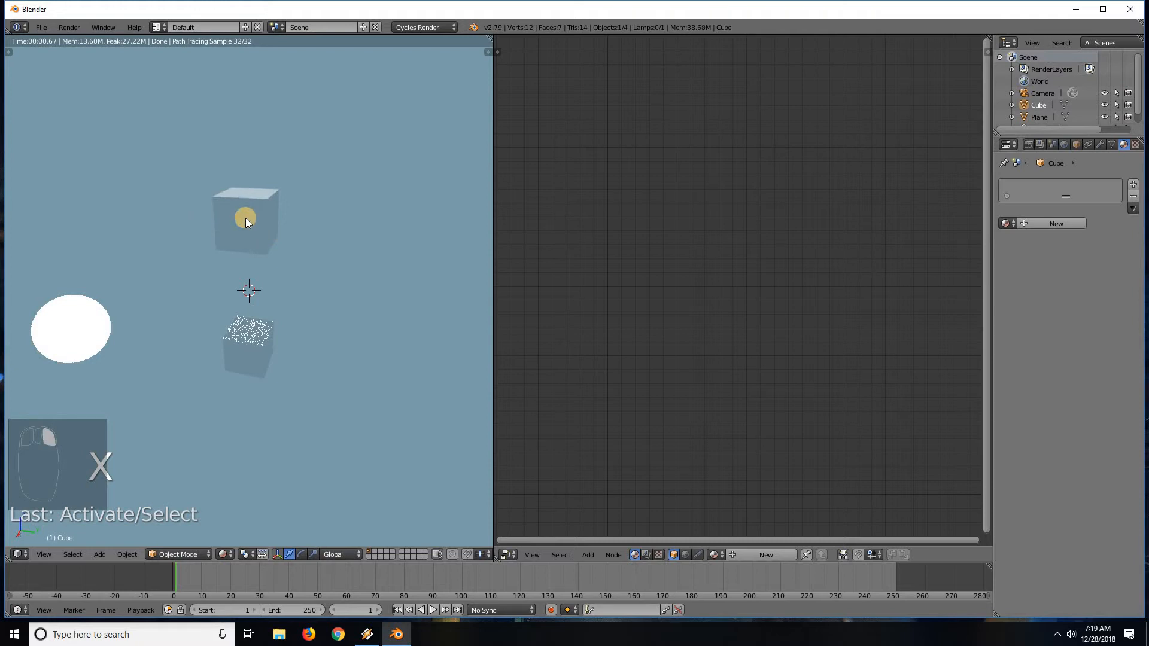
{"action": "key", "text": "x"}
{"action": "left_click", "coordinate": [245, 218]}
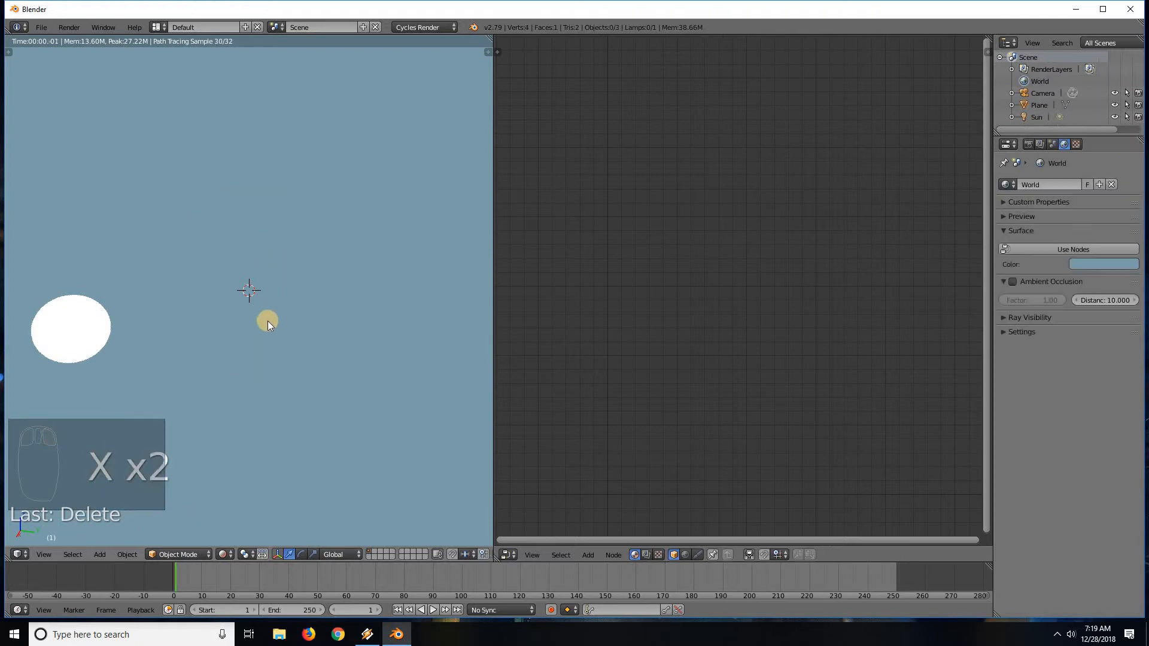
Select the plane again and delete the Glossy BSDF node from its material.
{"action": "right_click", "coordinate": [254, 343]}
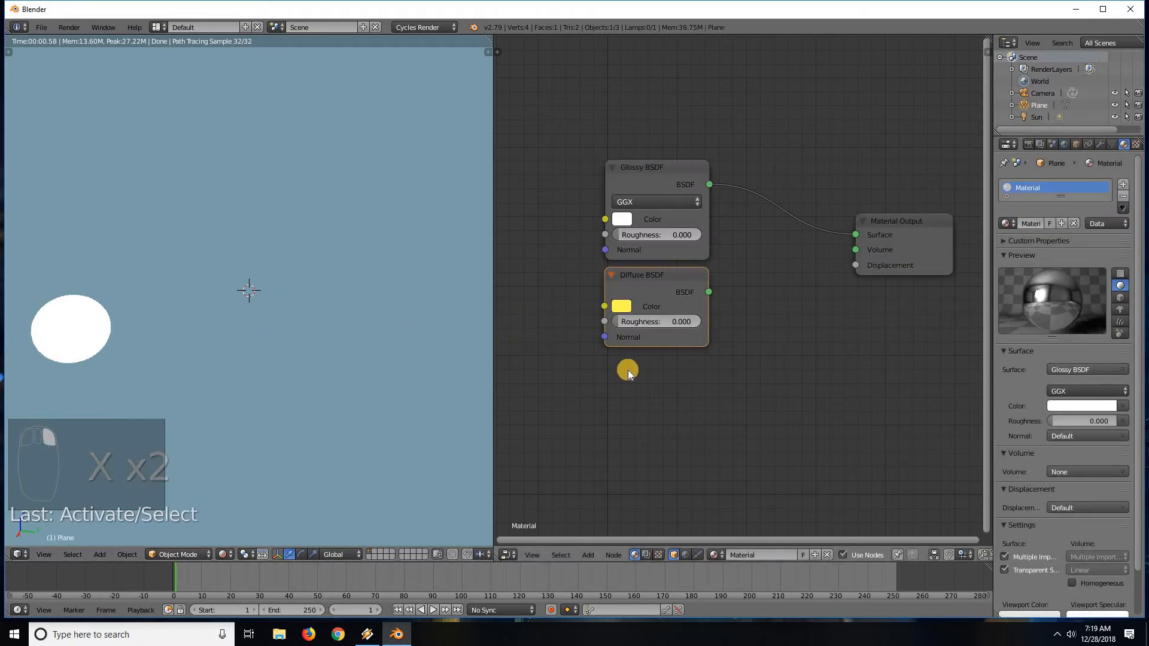
{"action": "scroll", "coordinate": [627, 370], "scroll_direction": "down", "scroll_amount": 2}
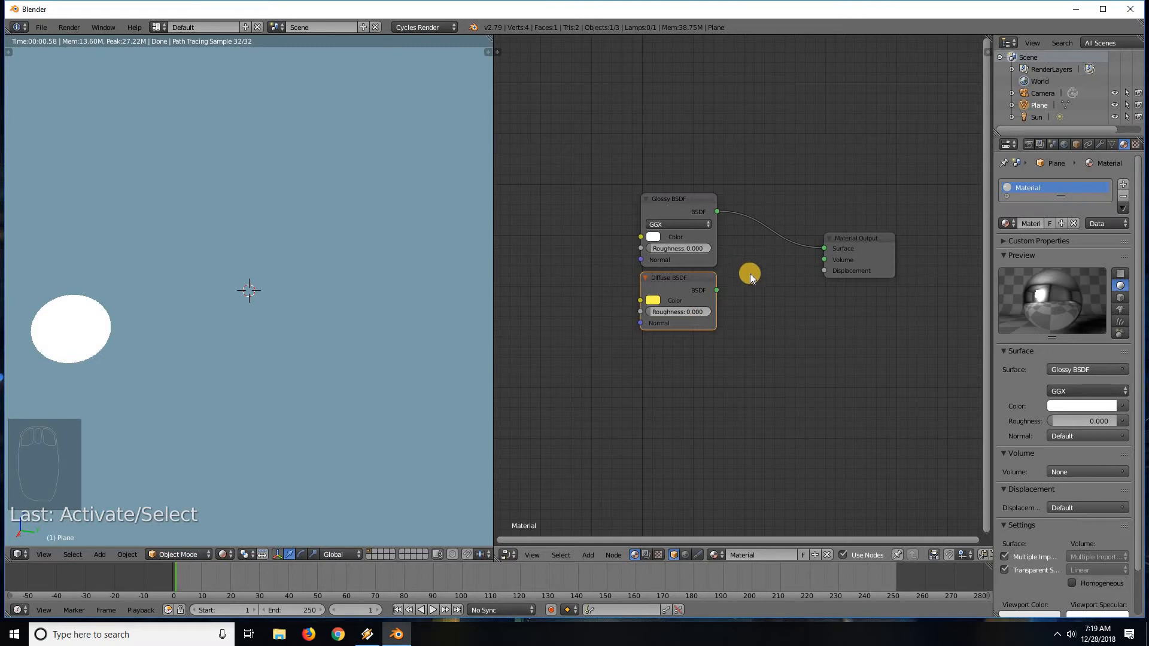
{"action": "scroll", "coordinate": [748, 274], "scroll_direction": "up", "scroll_amount": 2}
{"action": "left_click", "coordinate": [656, 173]}
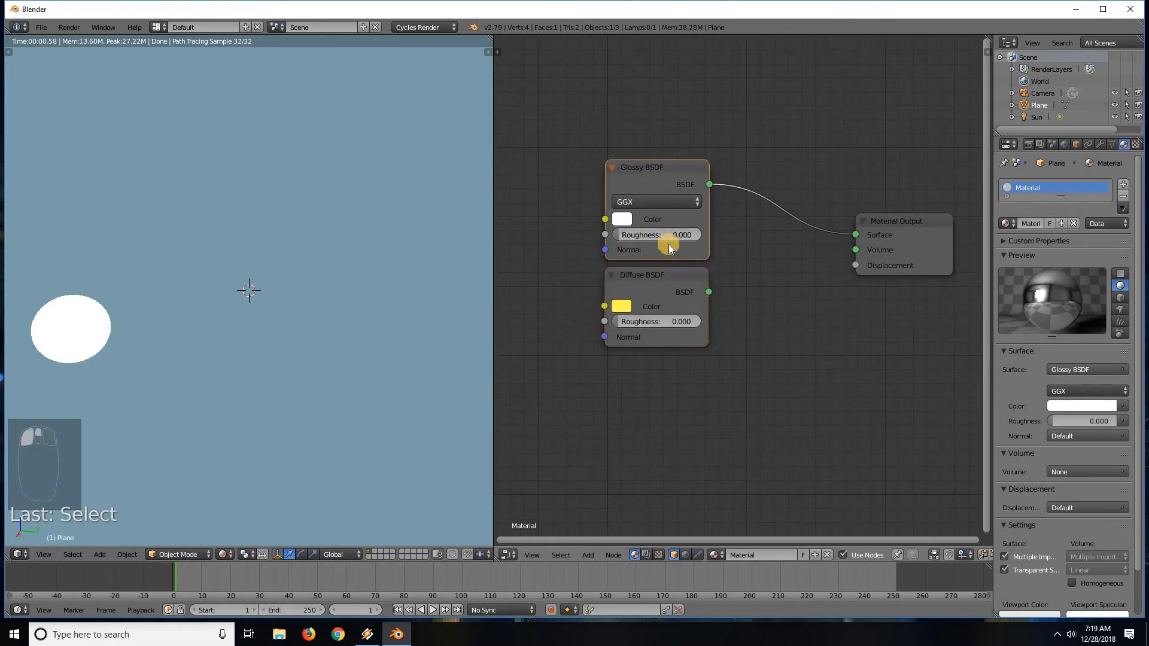
{"action": "key", "text": "x"}
{"action": "left_click", "coordinate": [659, 217]}
Link the Diffuse BSDF to the Material Output's Surface input and place the node close beside the output.
{"action": "left_click_drag", "start_coordinate": [660, 271], "coordinate": [852, 234]}
{"action": "left_click_drag", "start_coordinate": [673, 228], "coordinate": [759, 224]}
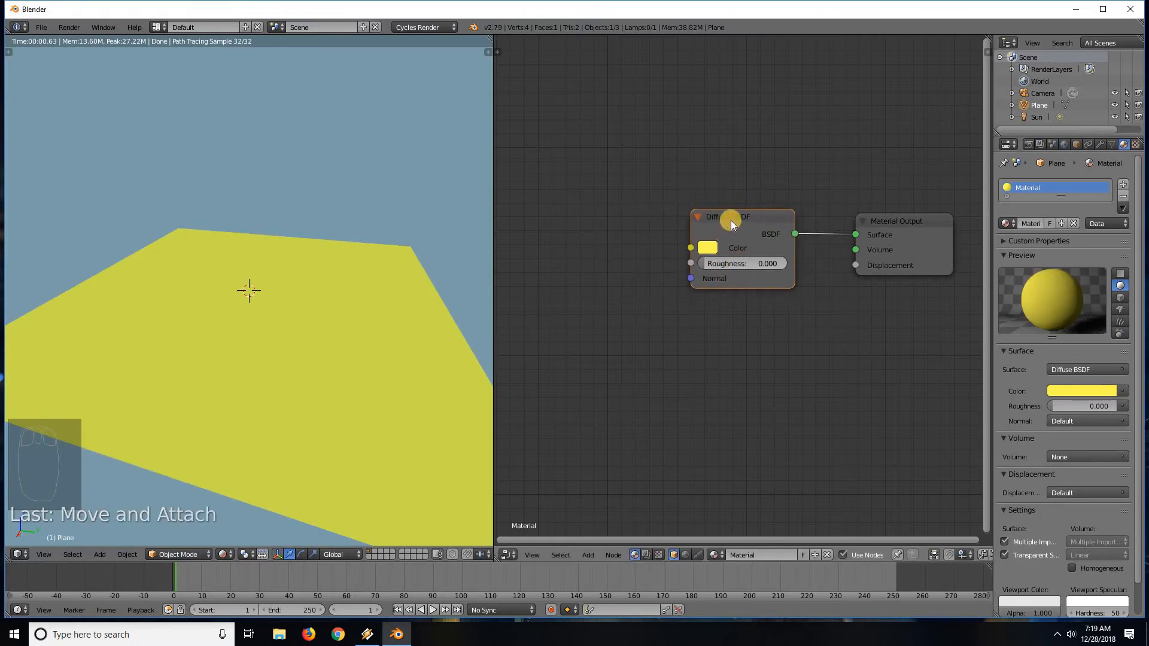
{"action": "left_click_drag", "start_coordinate": [741, 261], "coordinate": [759, 260]}
Open the Diffuse BSDF color picker with the whole plane in view.
{"action": "scroll", "coordinate": [361, 308], "scroll_direction": "down", "scroll_amount": 4}
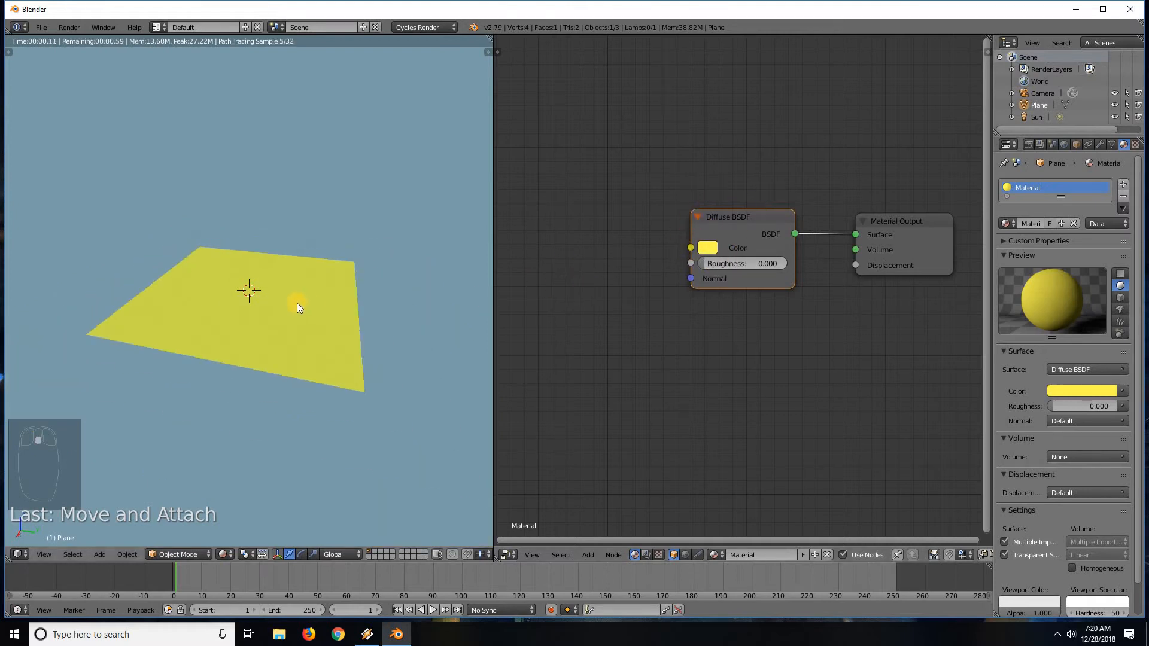
{"action": "middle_click_drag", "start_coordinate": [331, 335], "coordinate": [337, 365]}
{"action": "left_click", "coordinate": [707, 247]}
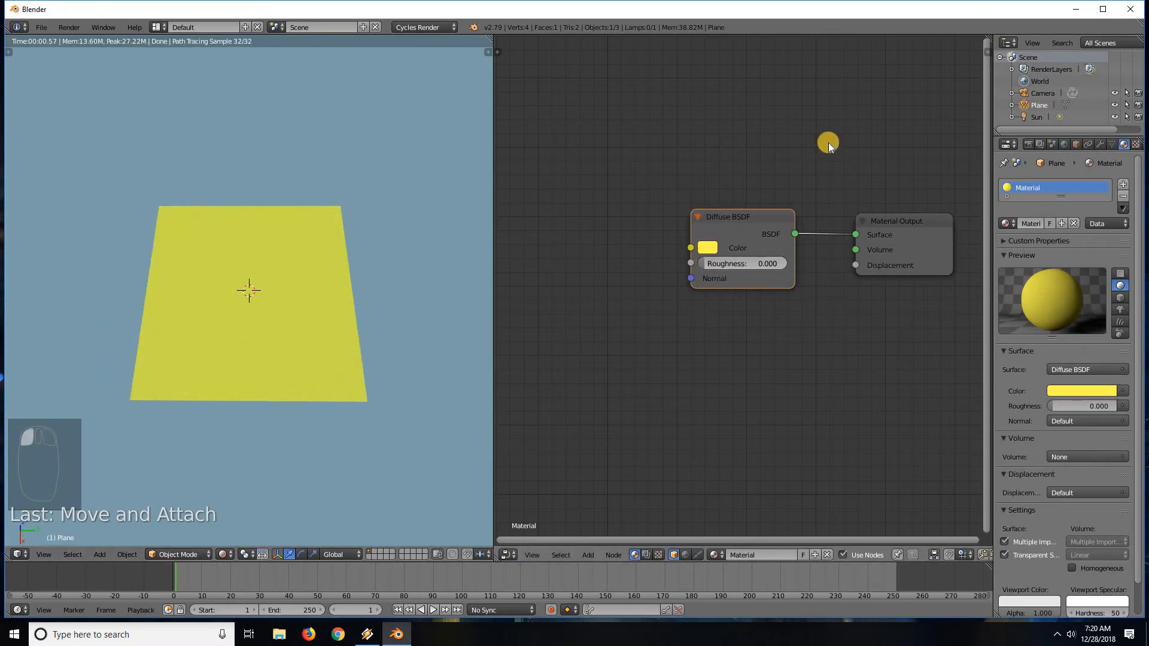
Set the Diffuse BSDF color to white and move its node closer to the Material Output node.
{"action": "left_click_drag", "start_coordinate": [759, 100], "coordinate": [755, 99]}
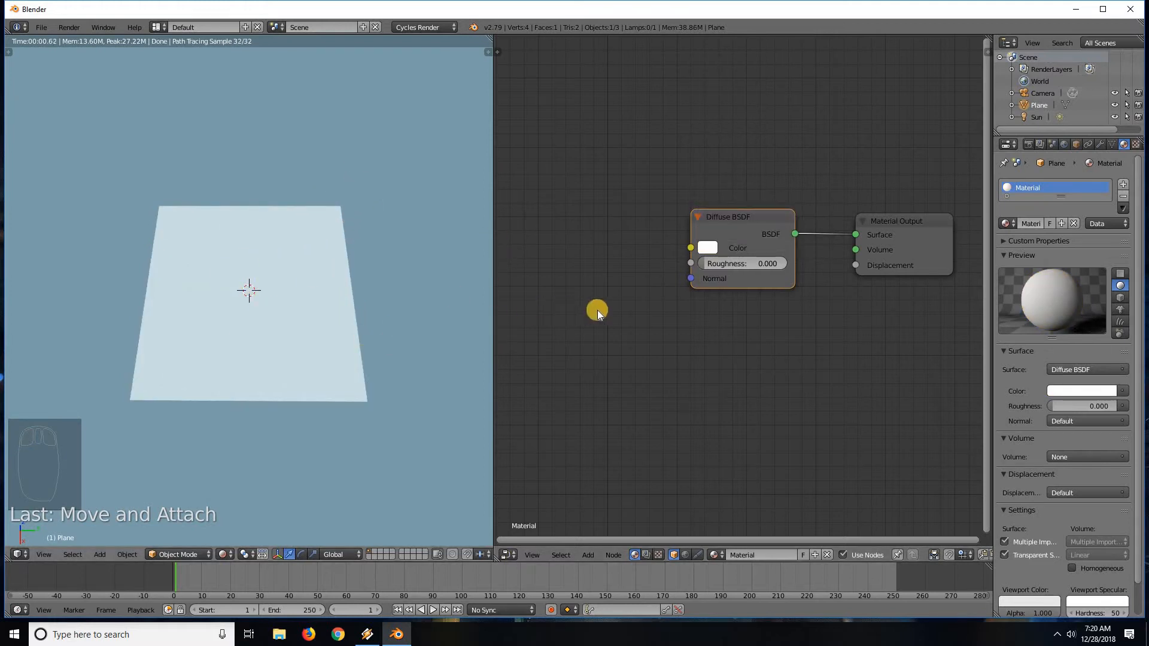
{"action": "scroll", "coordinate": [595, 326], "scroll_direction": "up", "scroll_amount": 1}
{"action": "middle_click_drag", "start_coordinate": [687, 321], "coordinate": [744, 323]}
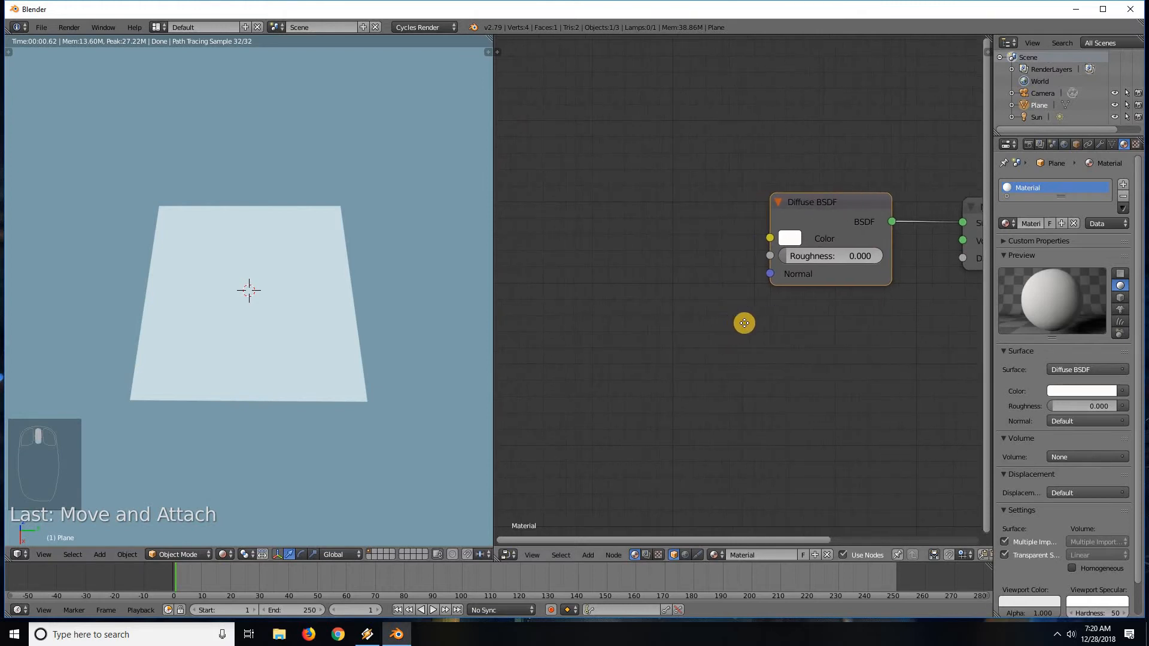
{"action": "scroll", "coordinate": [744, 323], "scroll_direction": "up", "scroll_amount": 2, "text": "ctrl"}
{"action": "scroll", "coordinate": [734, 332], "scroll_direction": "down", "scroll_amount": 1}
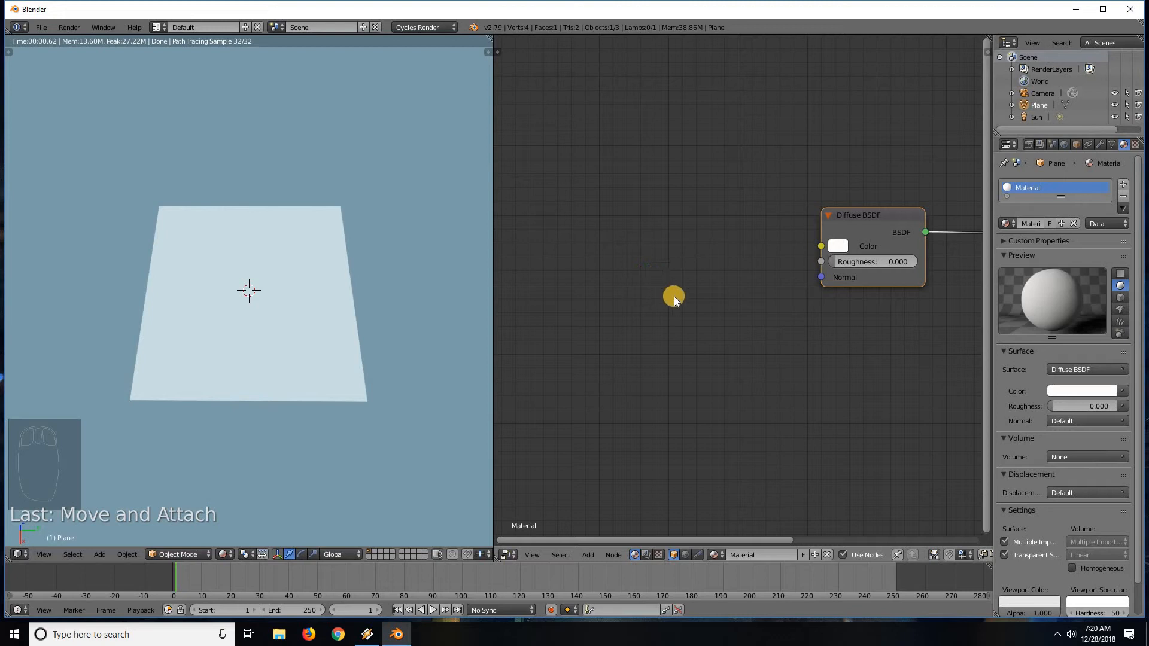
{"action": "mouse_move", "coordinate": [718, 305]}
{"action": "middle_mouse_down"}
{"action": "mouse_move", "coordinate": [728, 308]}
{"action": "mouse_move", "coordinate": [695, 316]}
{"action": "mouse_move", "coordinate": [728, 308]}
{"action": "middle_mouse_up"}
{"action": "scroll", "coordinate": [684, 318], "scroll_direction": "down", "scroll_amount": 2}
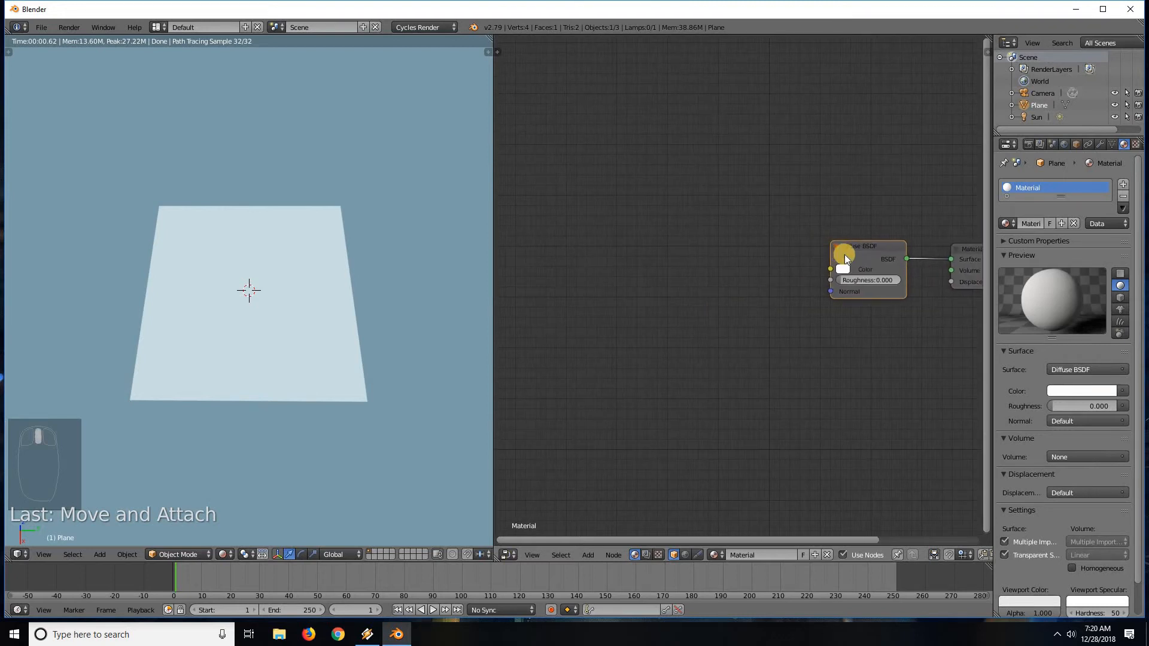
{"action": "left_click_drag", "start_coordinate": [854, 250], "coordinate": [878, 250]}
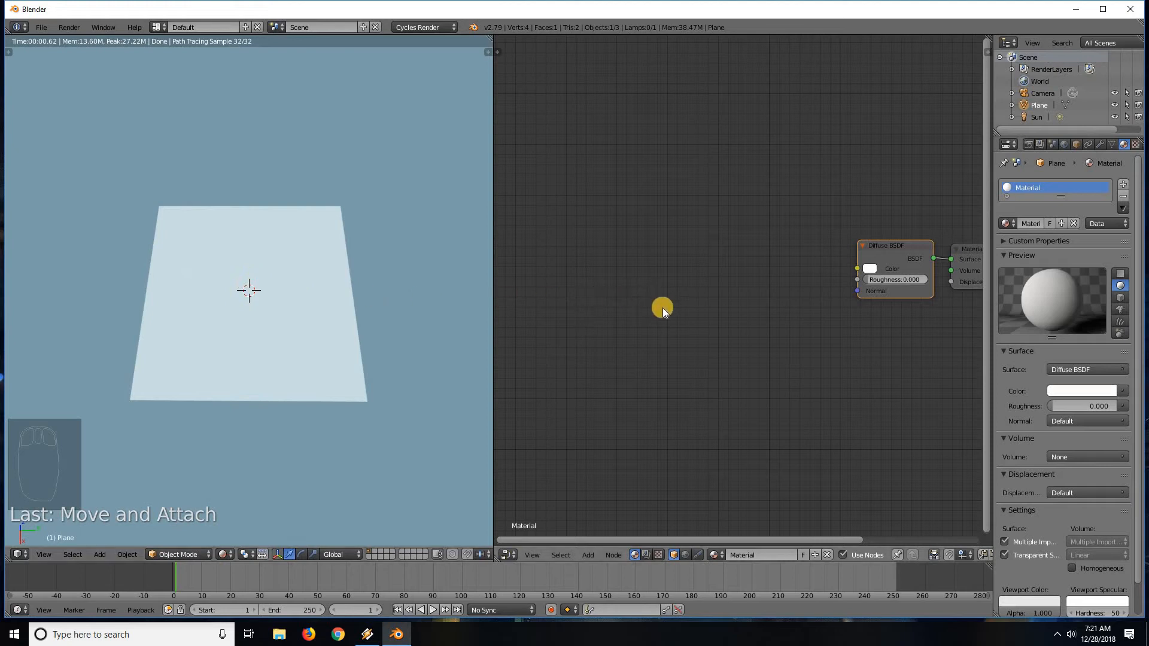
{"action": "scroll", "coordinate": [726, 320], "scroll_direction": "up", "scroll_amount": 1}
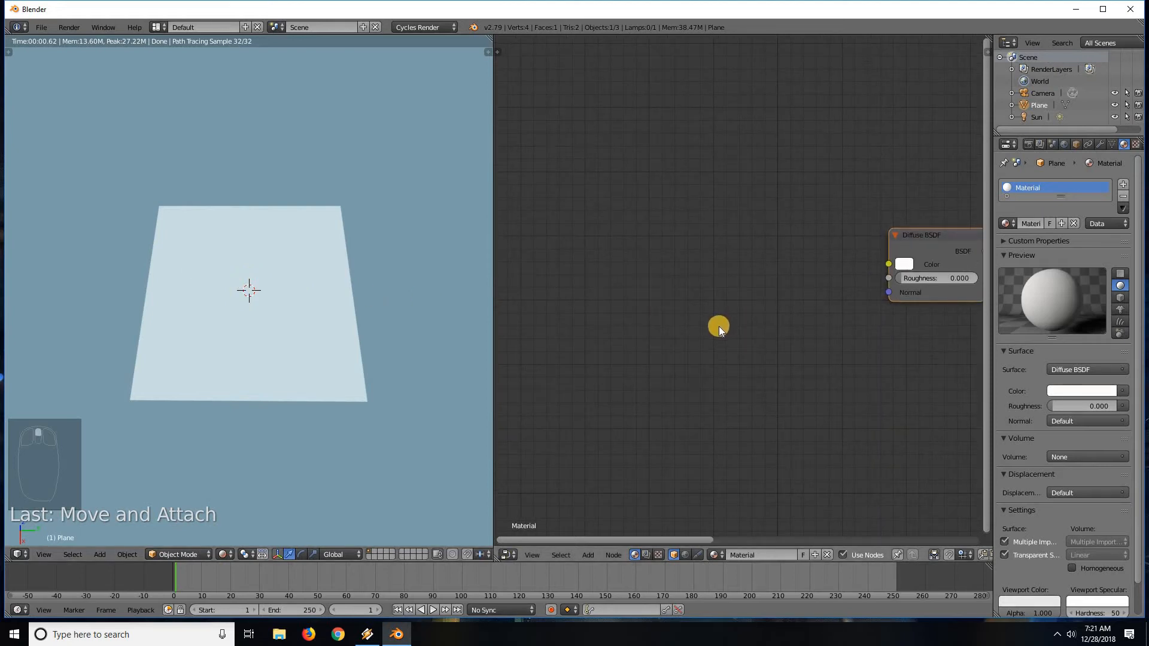
{"action": "scroll", "coordinate": [718, 326], "scroll_direction": "down", "scroll_amount": 1}
{"action": "scroll", "coordinate": [718, 327], "scroll_direction": "down", "scroll_amount": 1}
{"action": "scroll", "coordinate": [717, 329], "scroll_direction": "up", "scroll_amount": 1}
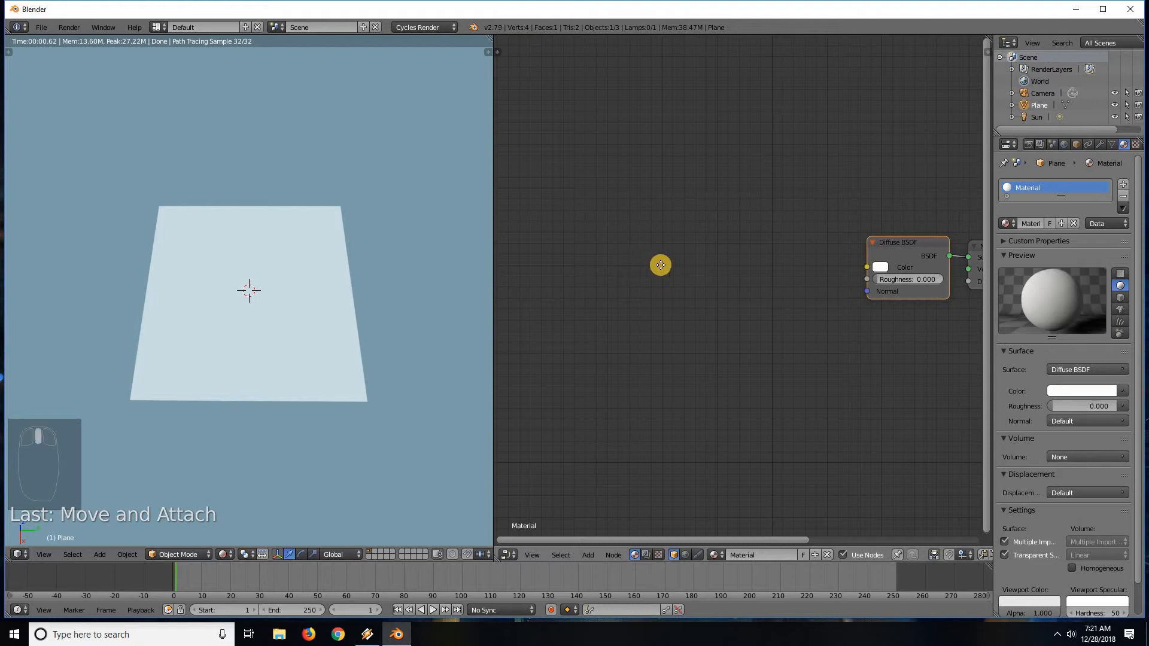
{"action": "mouse_move", "coordinate": [659, 263]}
{"action": "middle_mouse_down"}
{"action": "mouse_move", "coordinate": [636, 264]}
{"action": "mouse_move", "coordinate": [684, 275]}
{"action": "mouse_move", "coordinate": [646, 259]}
{"action": "middle_mouse_up"}
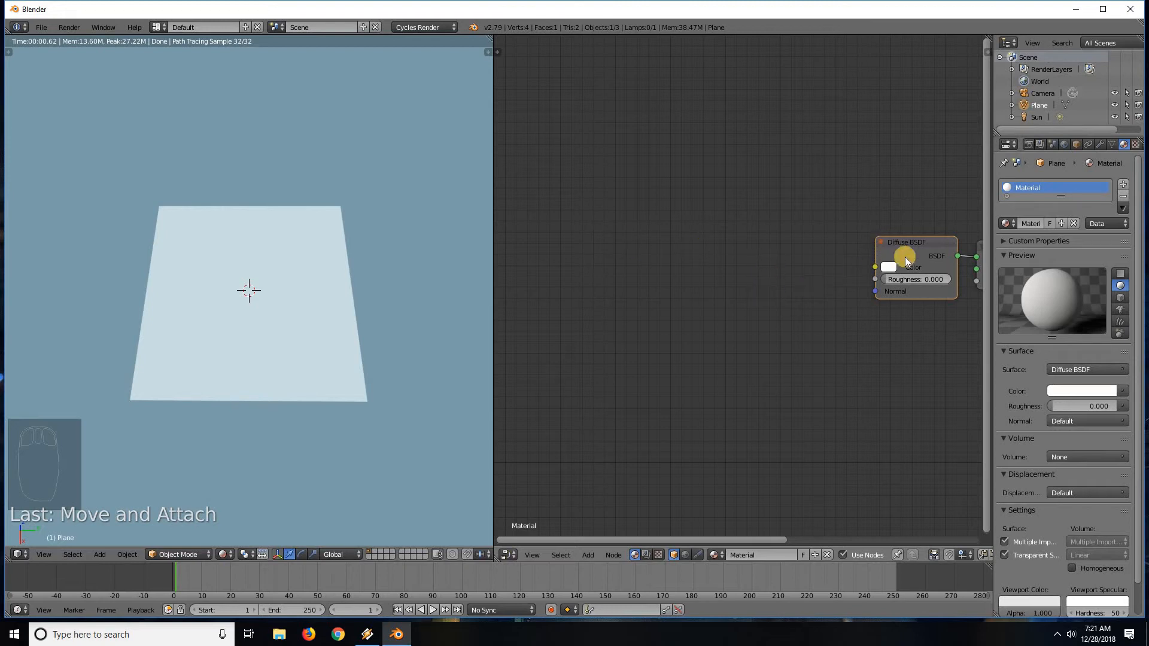
Add an Image Texture node before the Diffuse BSDF and link its Color output to the shader's Color input.
{"action": "middle_click_drag", "start_coordinate": [910, 231], "coordinate": [779, 233]}
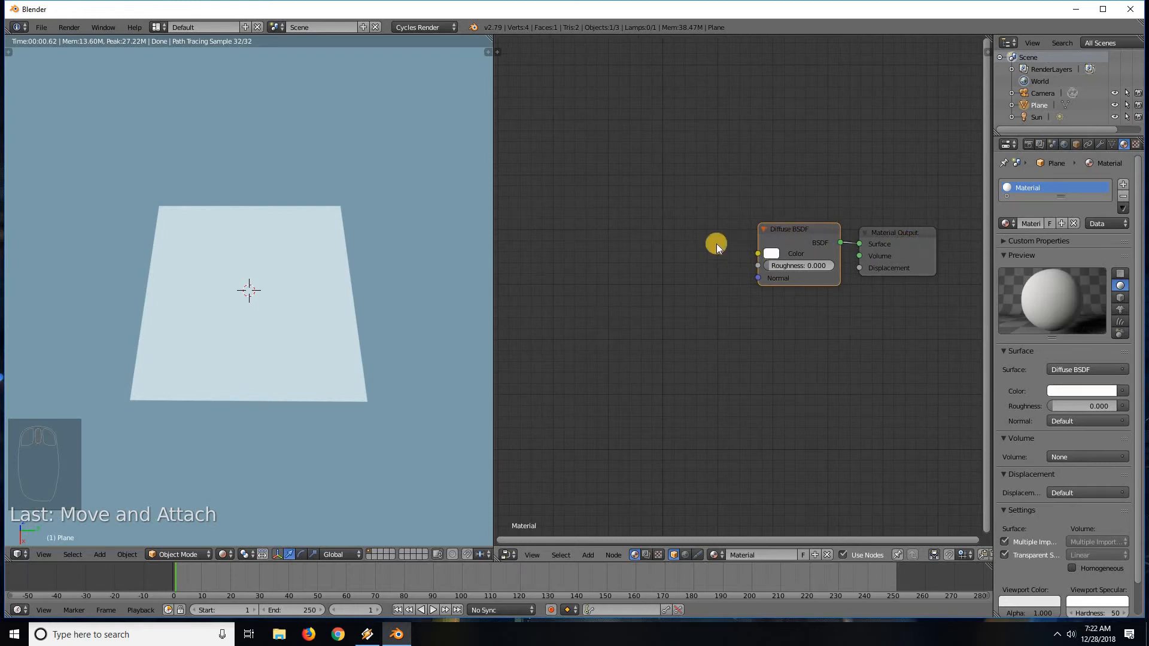
{"action": "key", "text": "shift+a"}
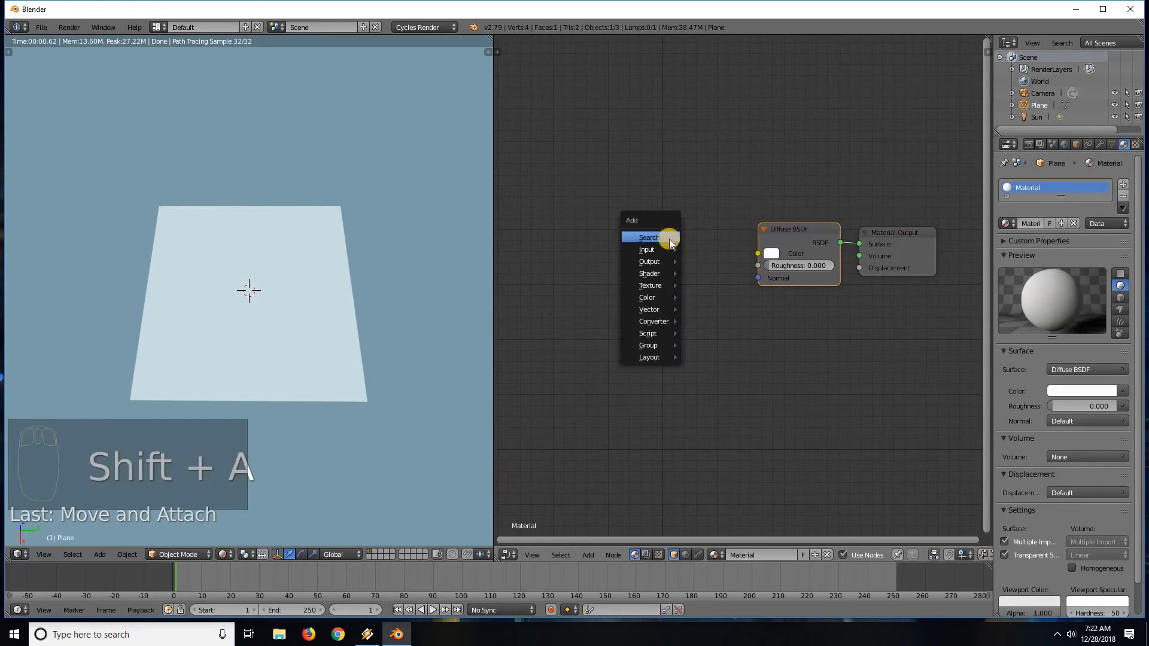
{"action": "mouse_move", "coordinate": [641, 289]}
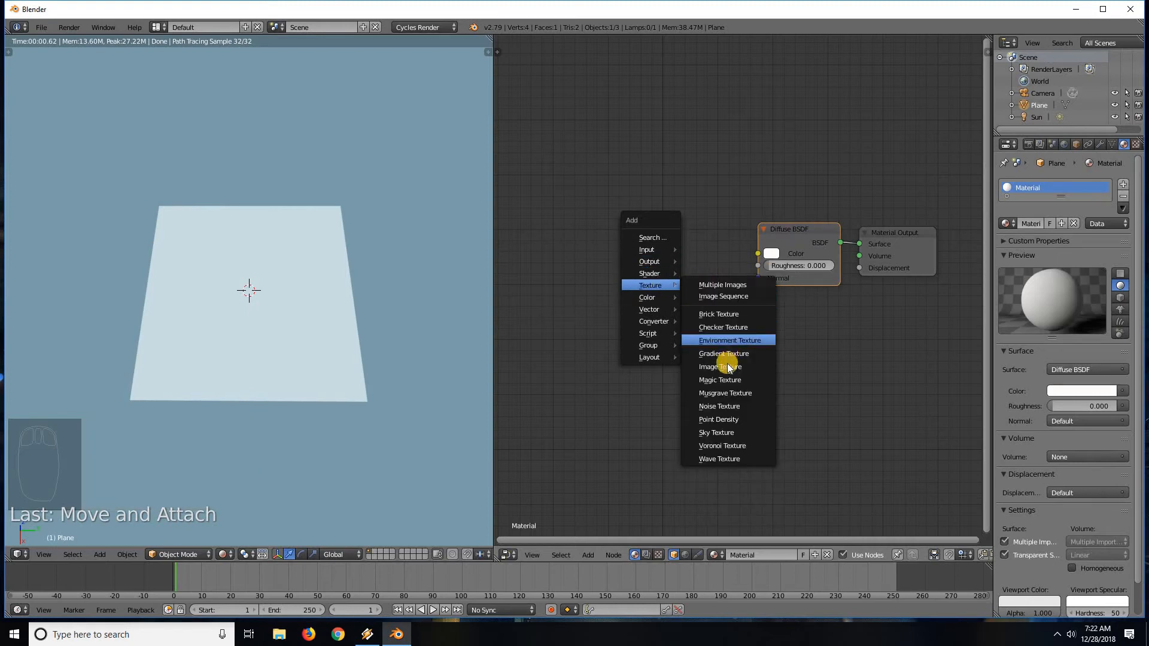
{"action": "left_click", "coordinate": [727, 367]}
{"action": "left_click", "coordinate": [619, 210]}
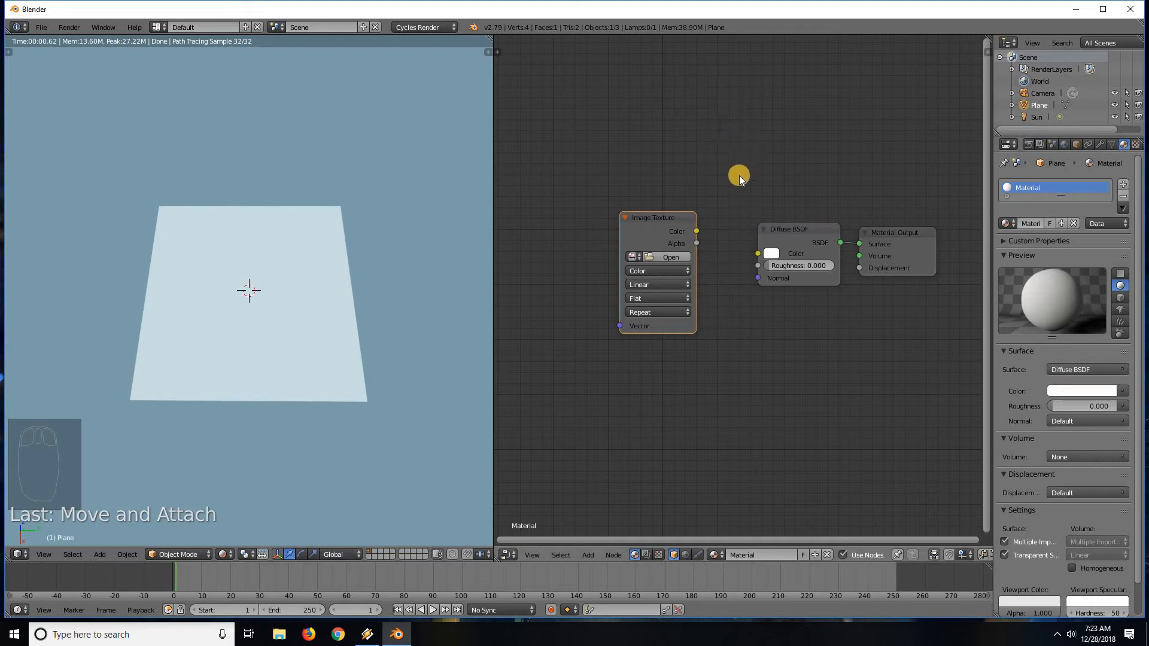
{"action": "middle_click_drag", "start_coordinate": [713, 189], "coordinate": [752, 190]}
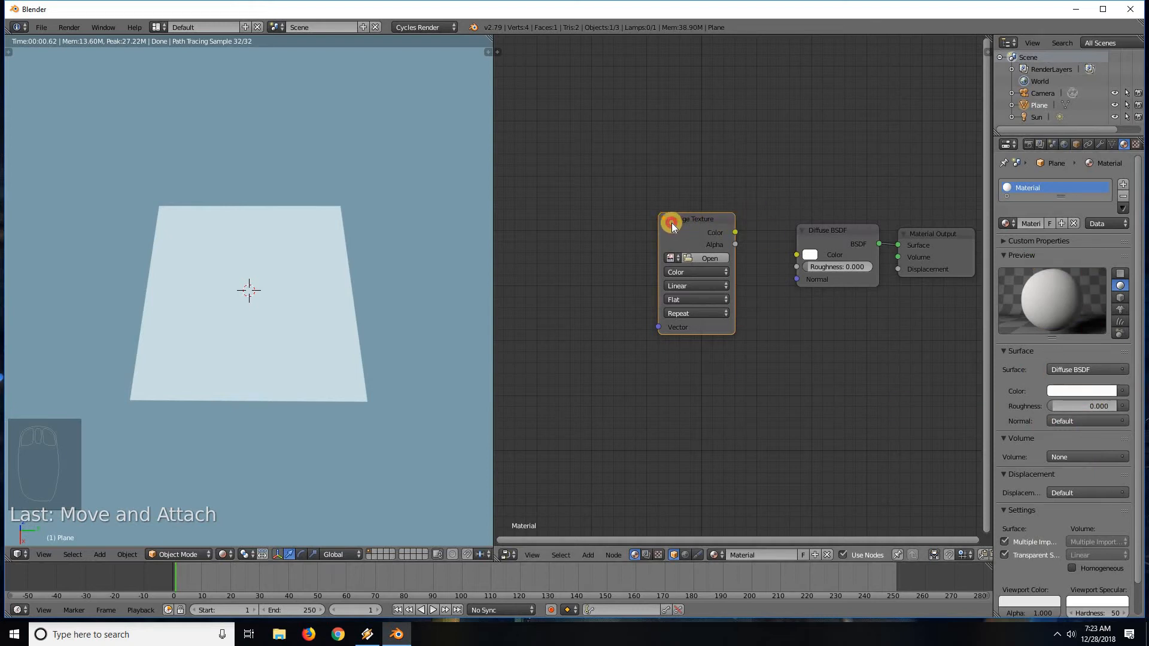
{"action": "left_click_drag", "start_coordinate": [672, 222], "coordinate": [726, 249]}
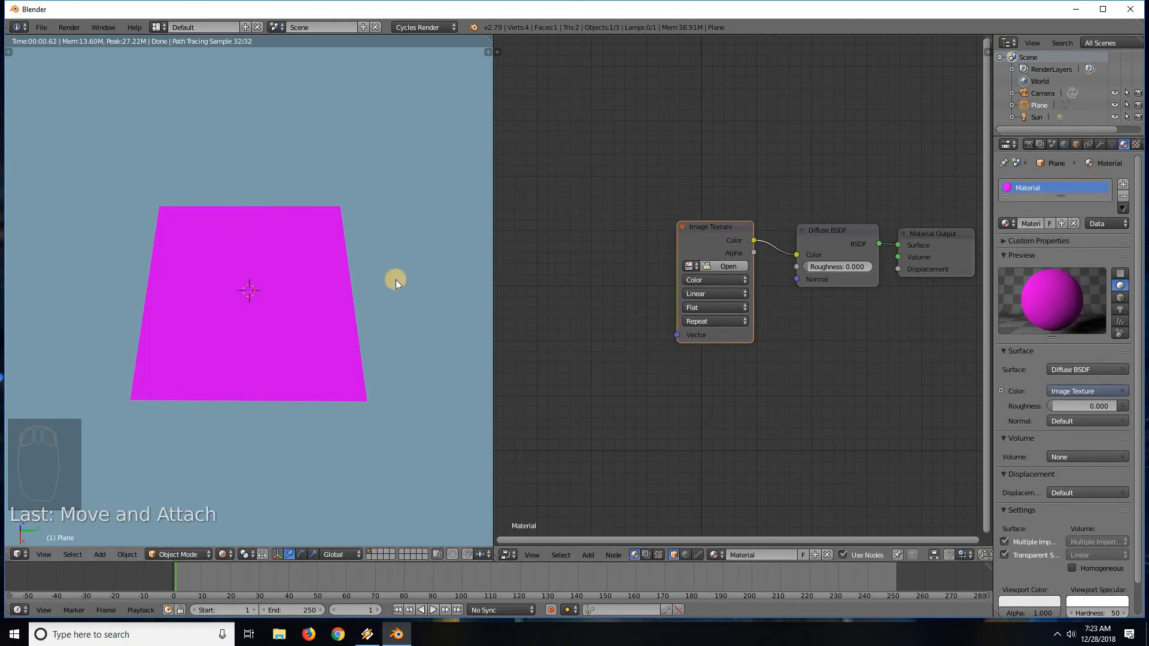
Open the Image Texture node's image file browser, leave it without choosing a file, and move the node slightly higher.
{"action": "left_click", "coordinate": [727, 266]}
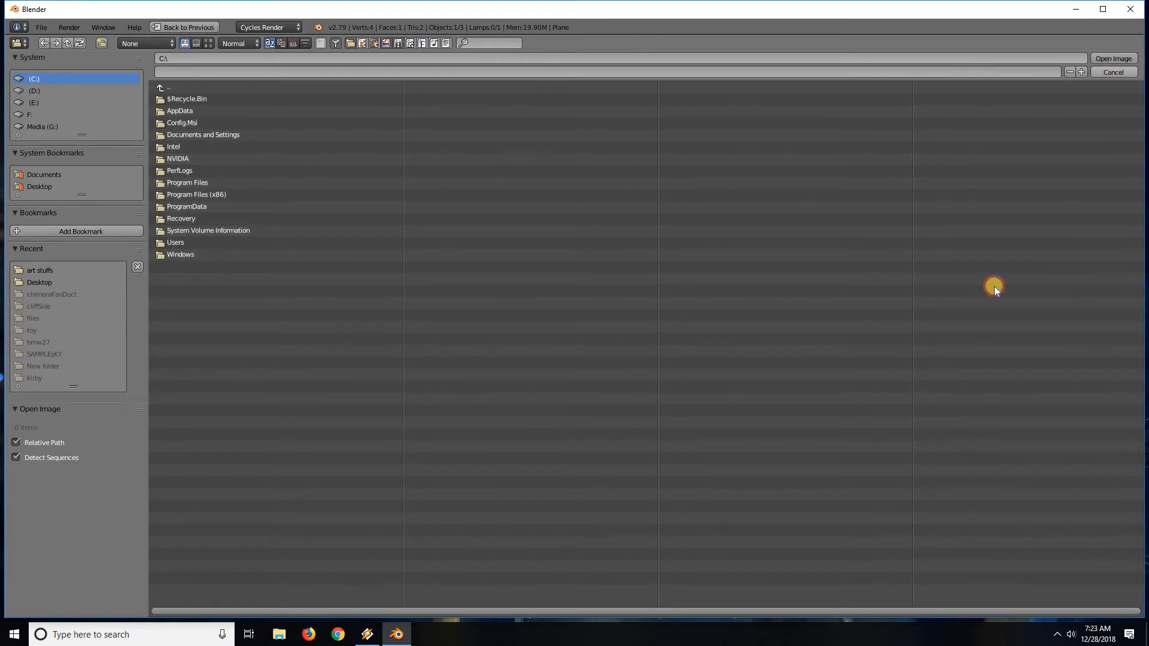
{"action": "key", "text": "Escape"}
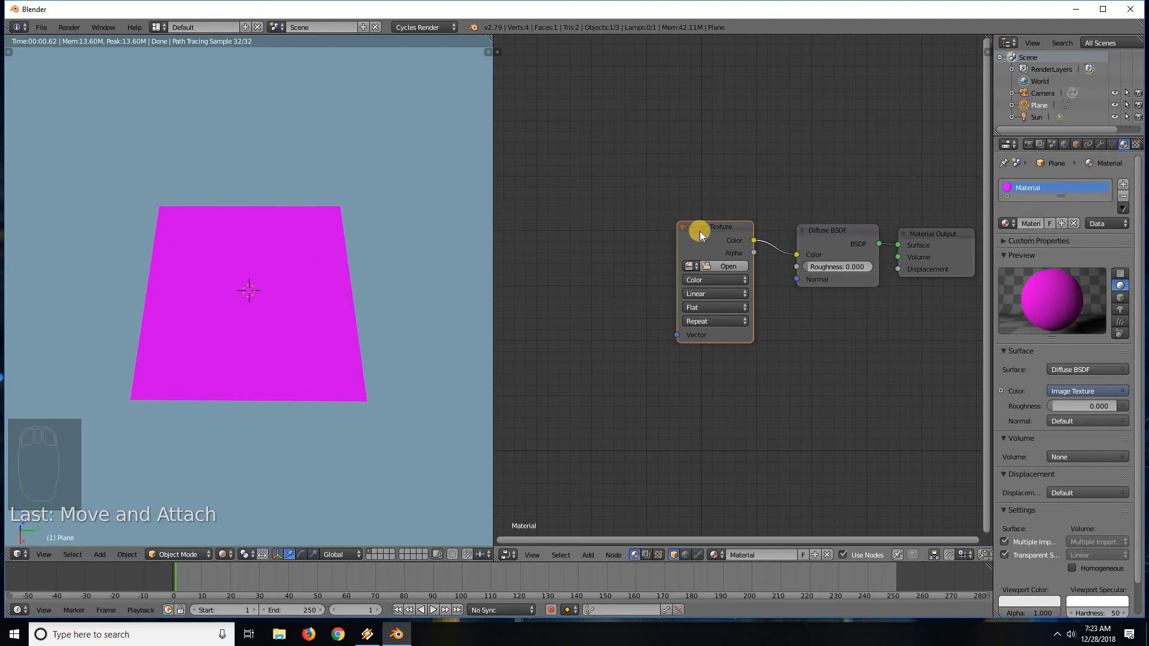
{"action": "mouse_move", "coordinate": [688, 211]}
{"action": "left_mouse_down"}
{"action": "mouse_move", "coordinate": [694, 189]}
{"action": "mouse_move", "coordinate": [705, 198]}
{"action": "left_mouse_up"}
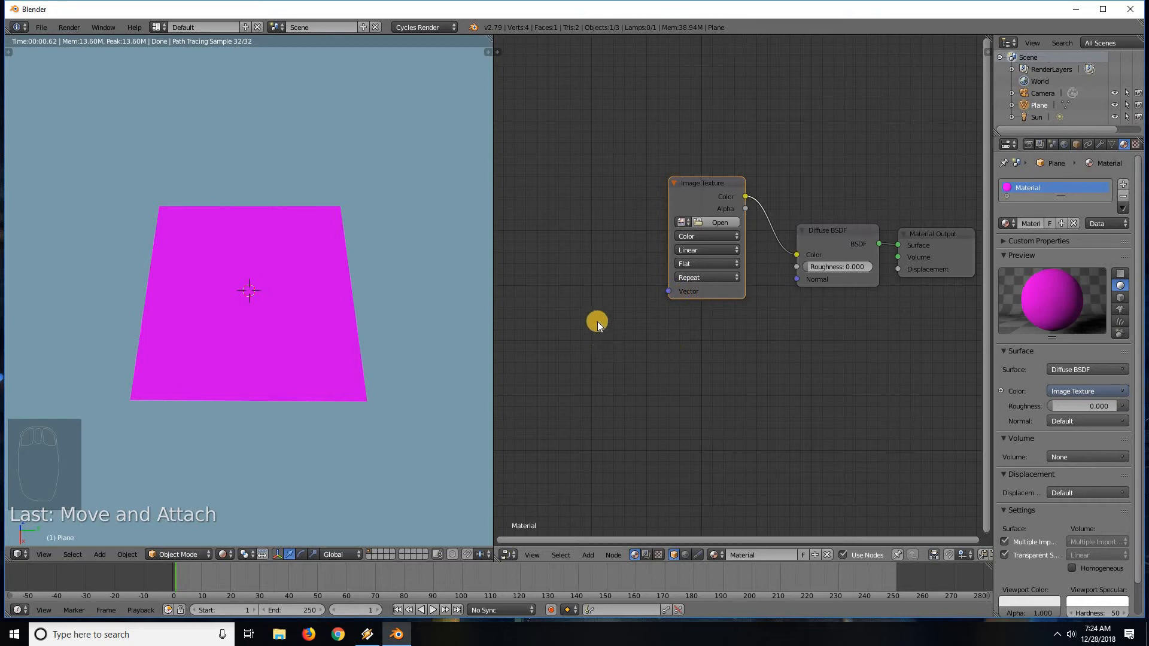
Add a Texture Coordinate input node and place it before the Image Texture node.
{"action": "middle_click_drag", "start_coordinate": [597, 321], "coordinate": [669, 321]}
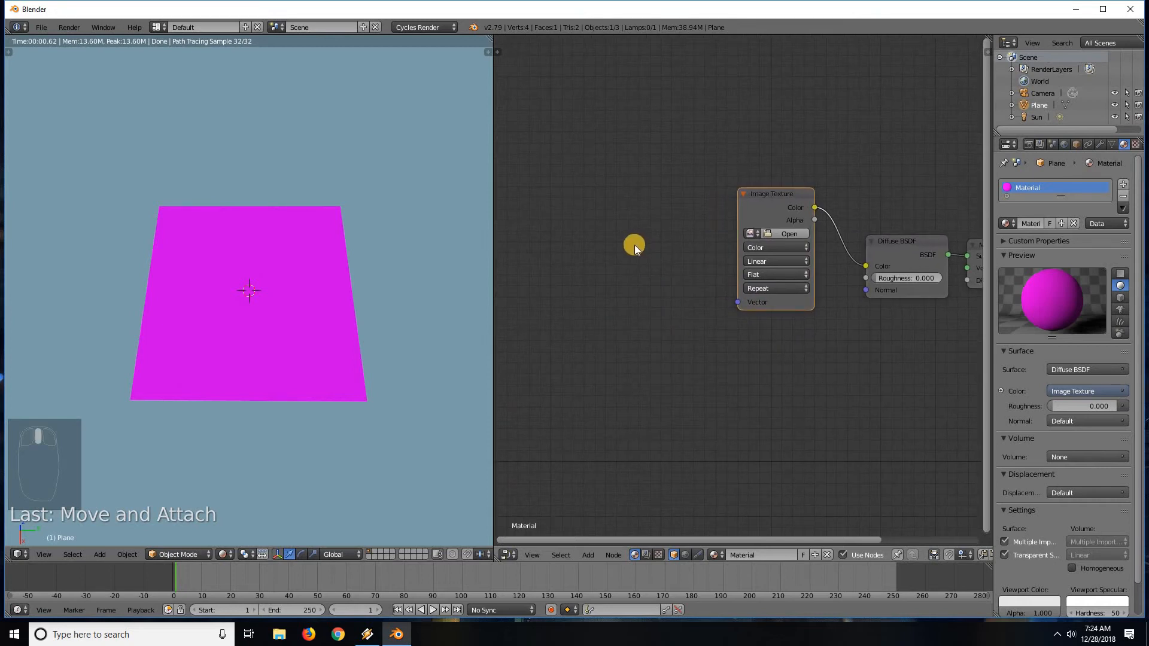
{"action": "key", "text": "shift+a"}
{"action": "mouse_move", "coordinate": [620, 211]}
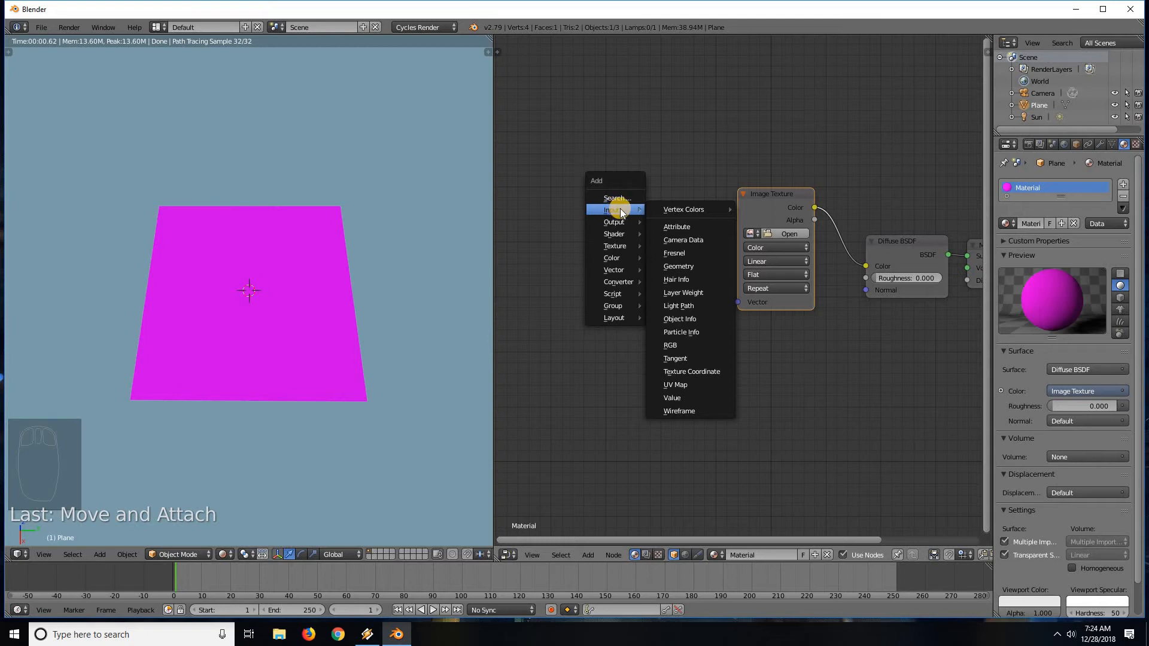
{"action": "left_click", "coordinate": [700, 371]}
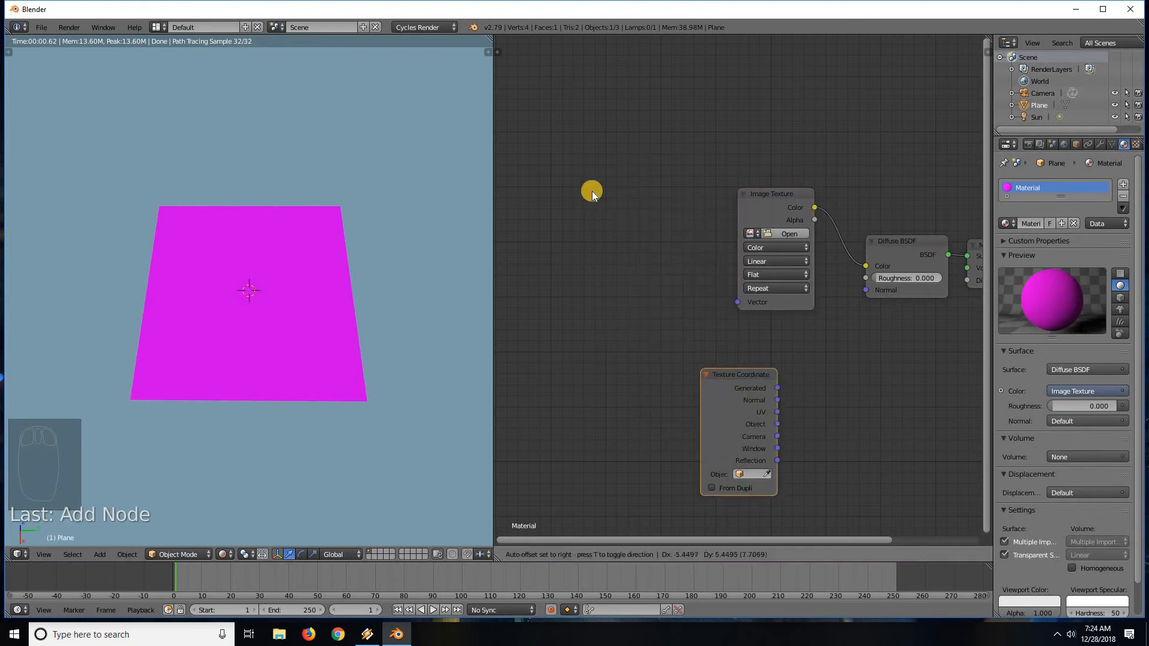
{"action": "left_click", "coordinate": [619, 273]}
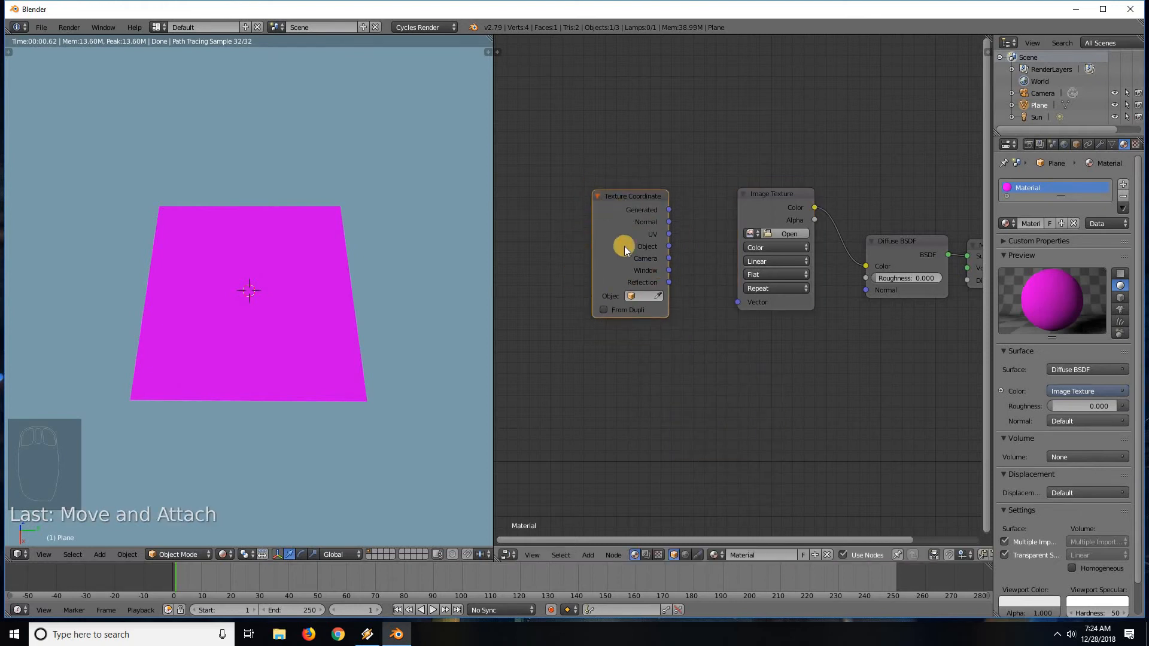
Move the Material Output node farther away from the Diffuse BSDF node.
{"action": "middle_click_drag", "start_coordinate": [798, 276], "coordinate": [659, 263]}
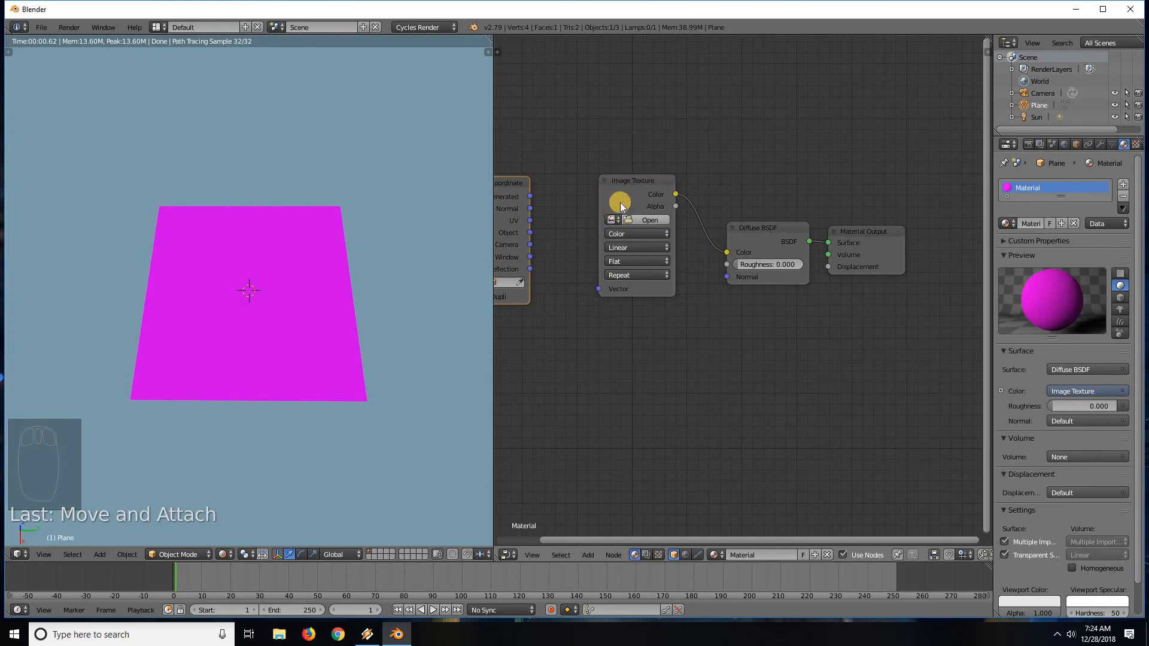
{"action": "middle_click_drag", "start_coordinate": [764, 145], "coordinate": [634, 231]}
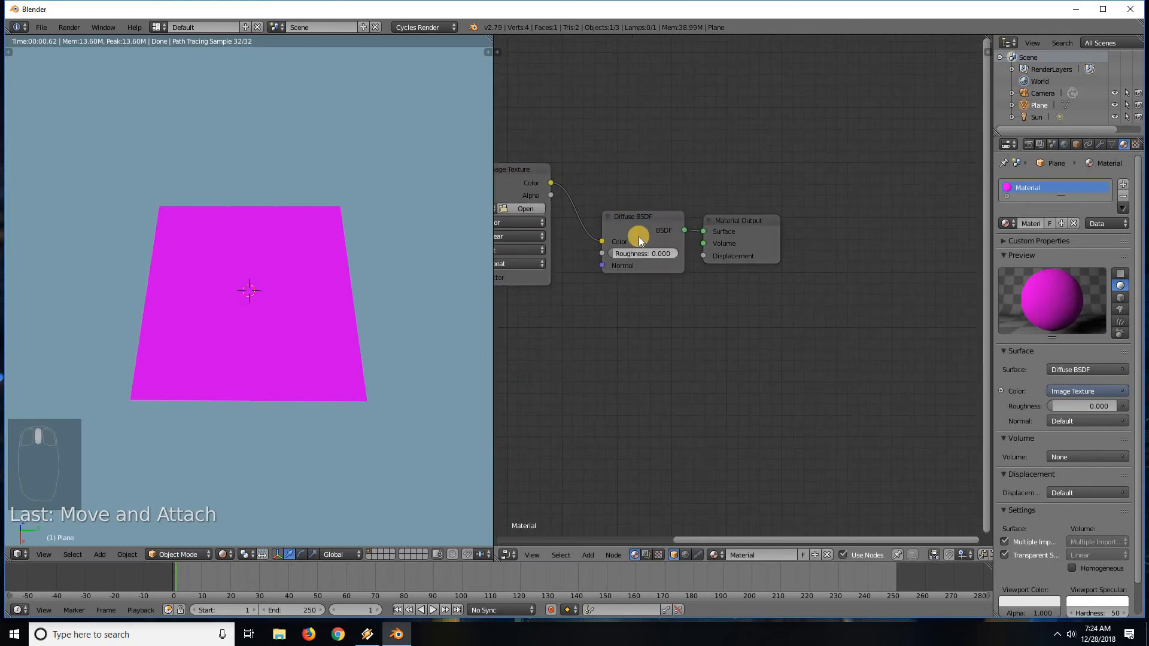
{"action": "middle_click_drag", "start_coordinate": [762, 171], "coordinate": [905, 186]}
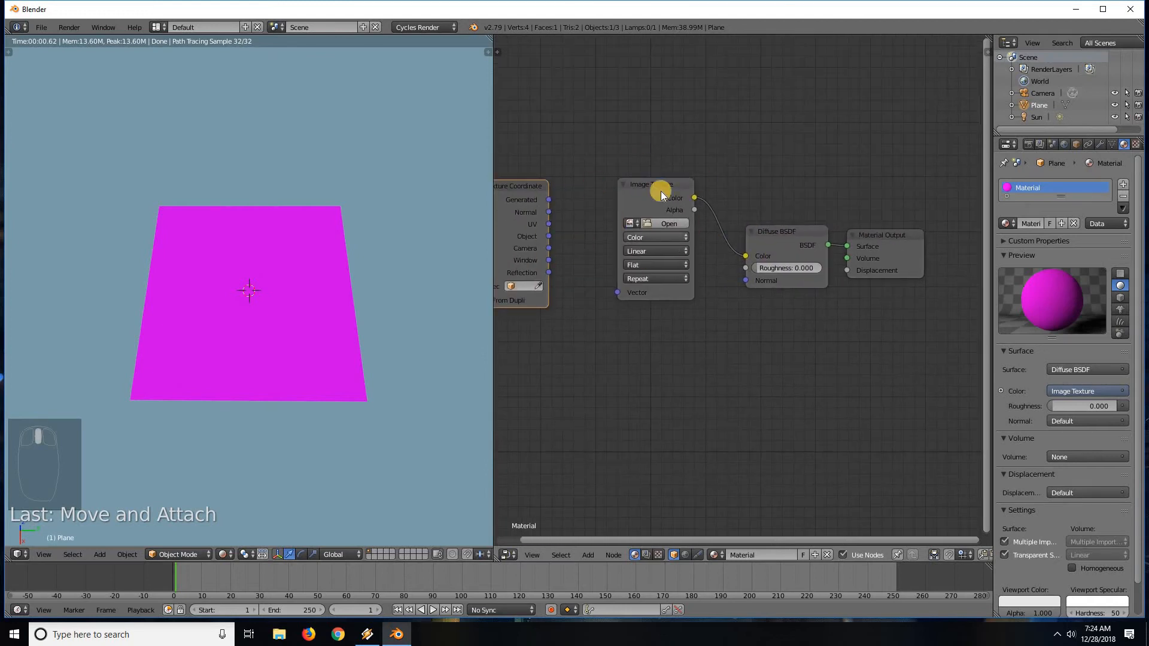
{"action": "middle_click_drag", "start_coordinate": [725, 159], "coordinate": [650, 197]}
{"action": "left_click_drag", "start_coordinate": [707, 218], "coordinate": [699, 217]}
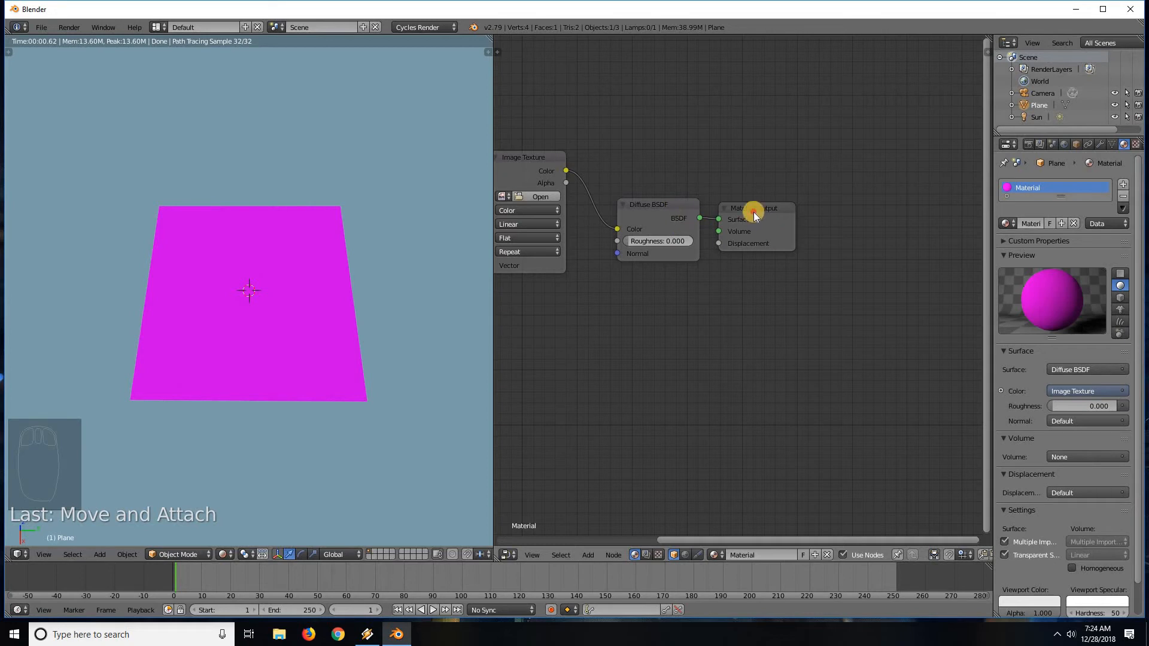
{"action": "left_click_drag", "start_coordinate": [756, 240], "coordinate": [803, 243]}
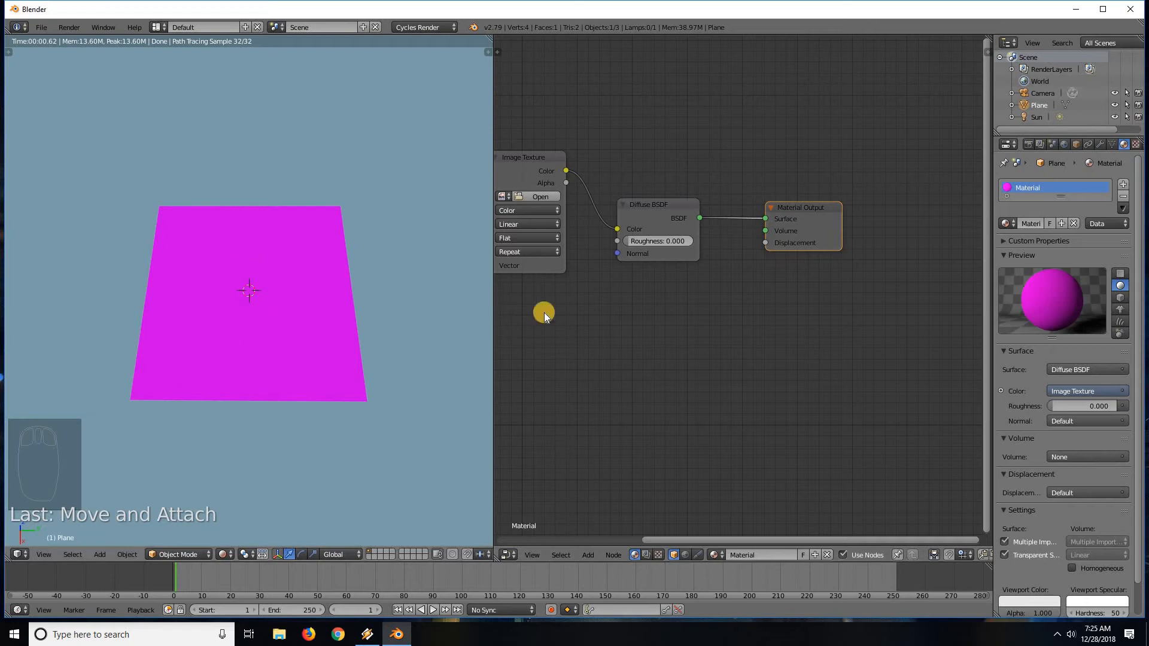
Link the Texture Coordinate node's Object output to the Image Texture's Vector input.
{"action": "middle_click_drag", "start_coordinate": [836, 311], "coordinate": [974, 315]}
{"action": "scroll", "coordinate": [790, 299], "scroll_direction": "down", "scroll_amount": 1}
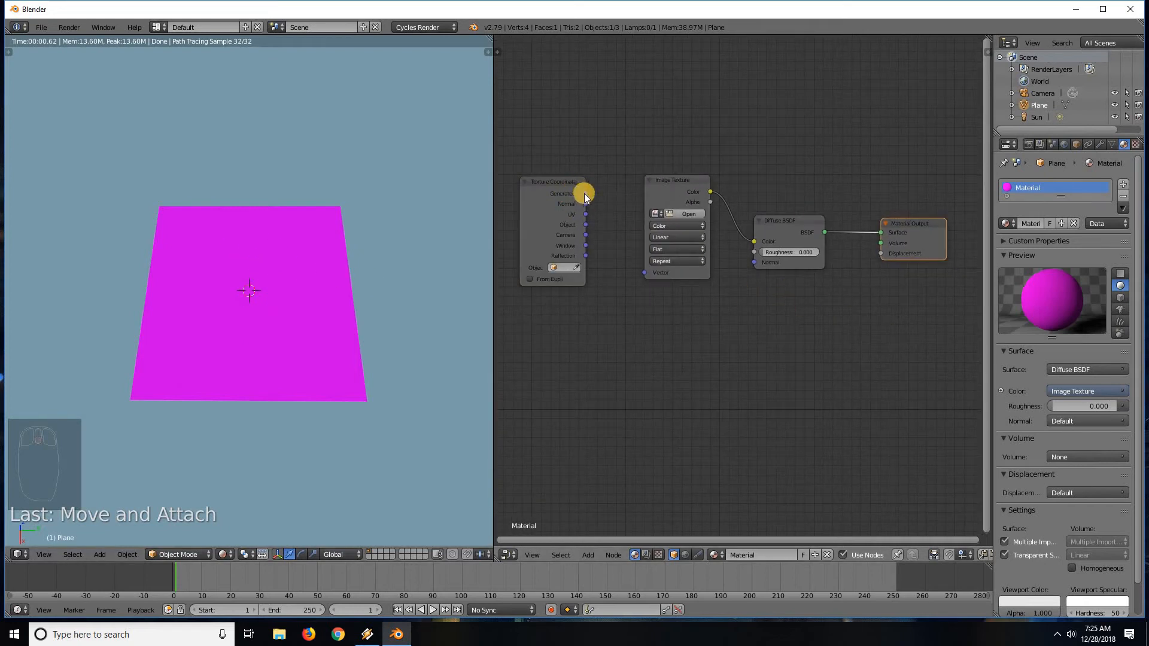
{"action": "scroll", "coordinate": [625, 207], "scroll_direction": "up", "scroll_amount": 1}
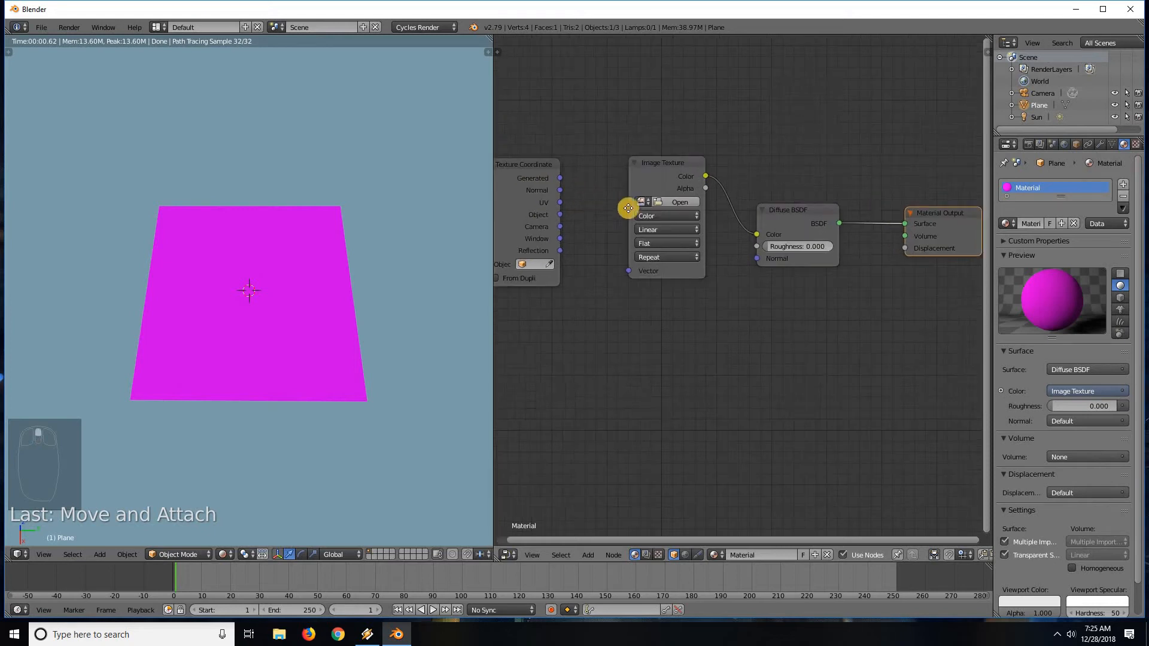
{"action": "middle_click_drag", "start_coordinate": [570, 196], "coordinate": [648, 233]}
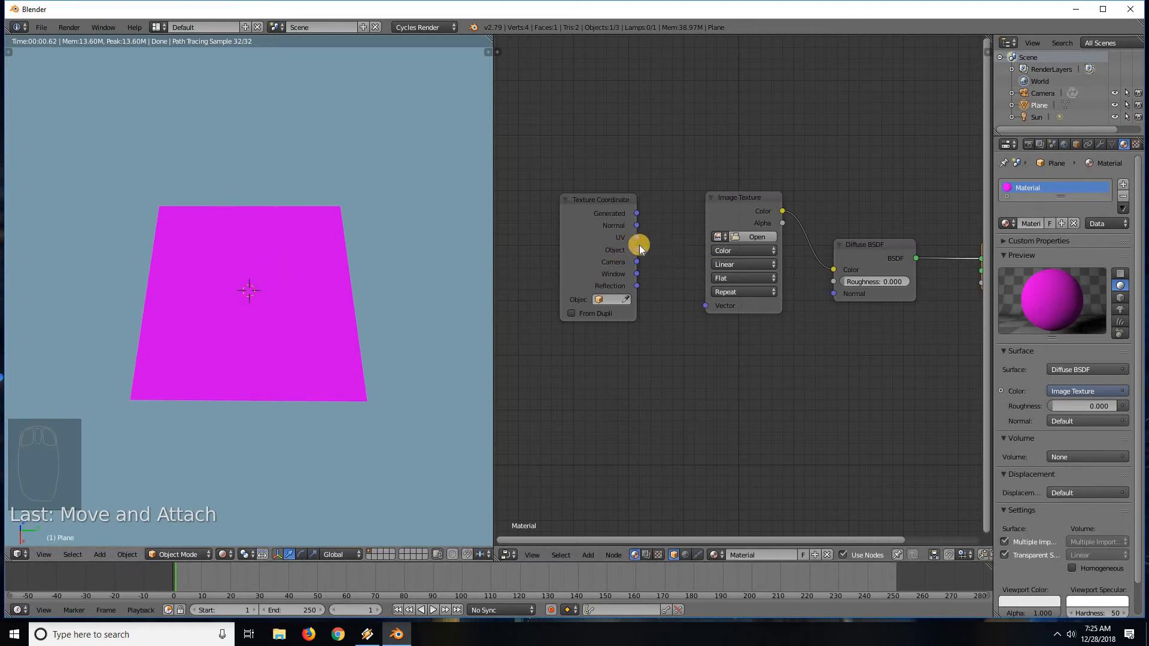
{"action": "left_click_drag", "start_coordinate": [638, 249], "coordinate": [706, 305]}
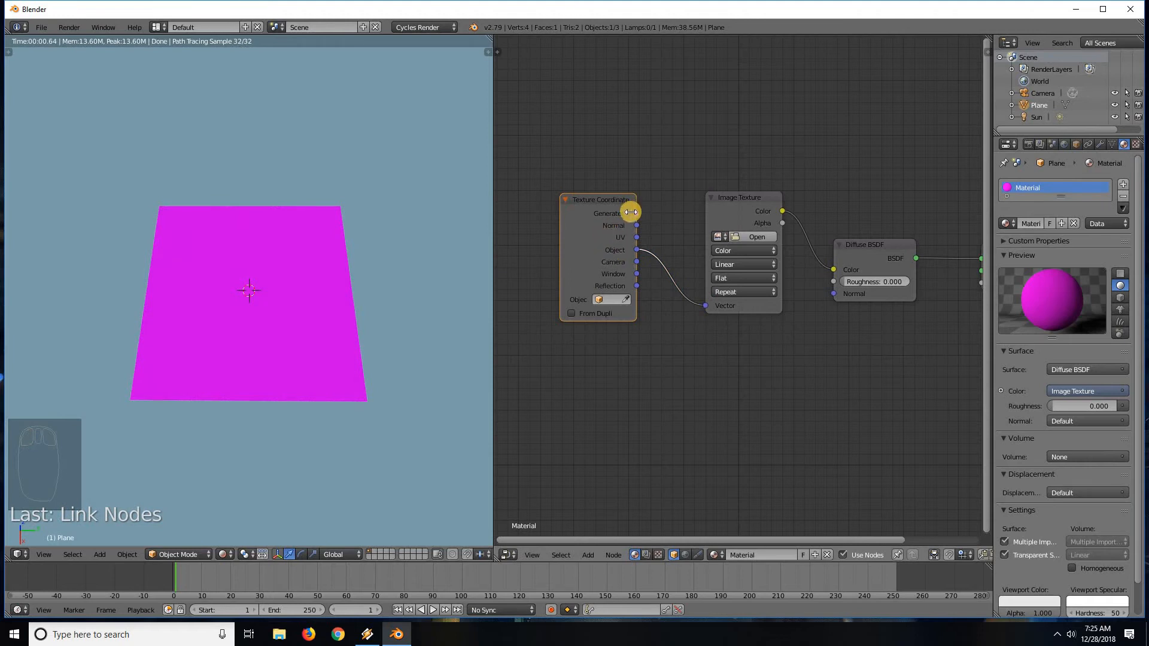
Replace the Vector link with one from the Texture Coordinate's Generated output and move the Texture Coordinate node slightly higher.
{"action": "mouse_move", "coordinate": [638, 216]}
{"action": "left_mouse_down"}
{"action": "mouse_move", "coordinate": [669, 211]}
{"action": "mouse_move", "coordinate": [706, 304]}
{"action": "mouse_move", "coordinate": [629, 235]}
{"action": "left_mouse_up"}
{"action": "mouse_move", "coordinate": [585, 231]}
{"action": "middle_mouse_down"}
{"action": "mouse_move", "coordinate": [585, 215]}
{"action": "mouse_move", "coordinate": [587, 228]}
{"action": "middle_mouse_up"}
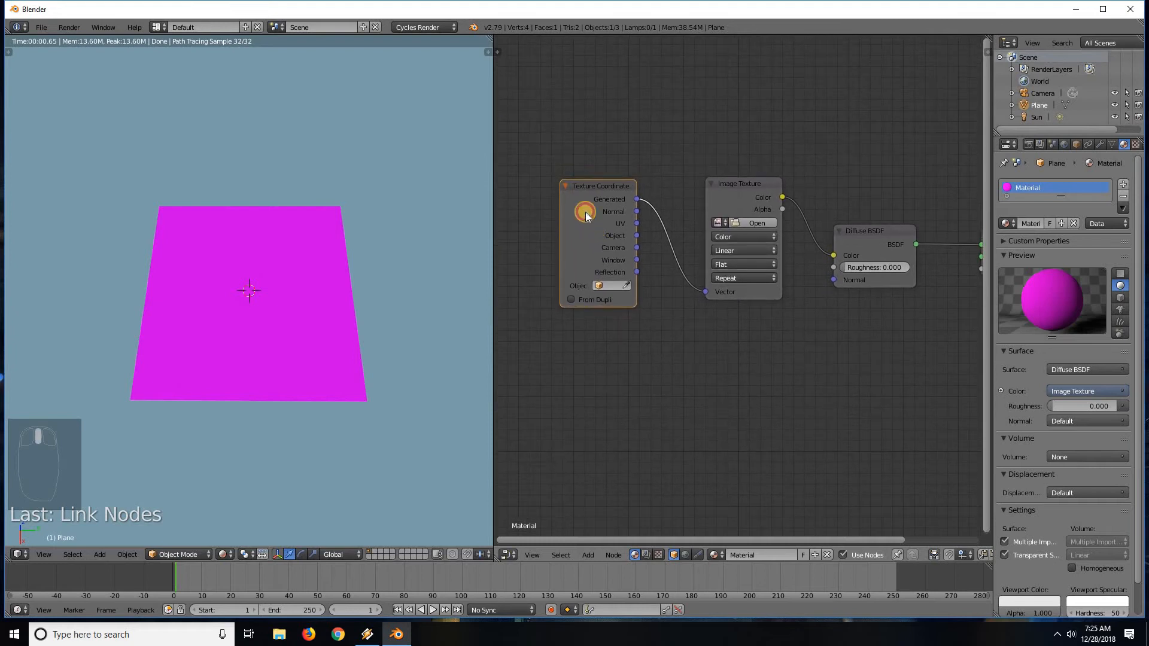
{"action": "left_click_drag", "start_coordinate": [596, 229], "coordinate": [598, 220]}
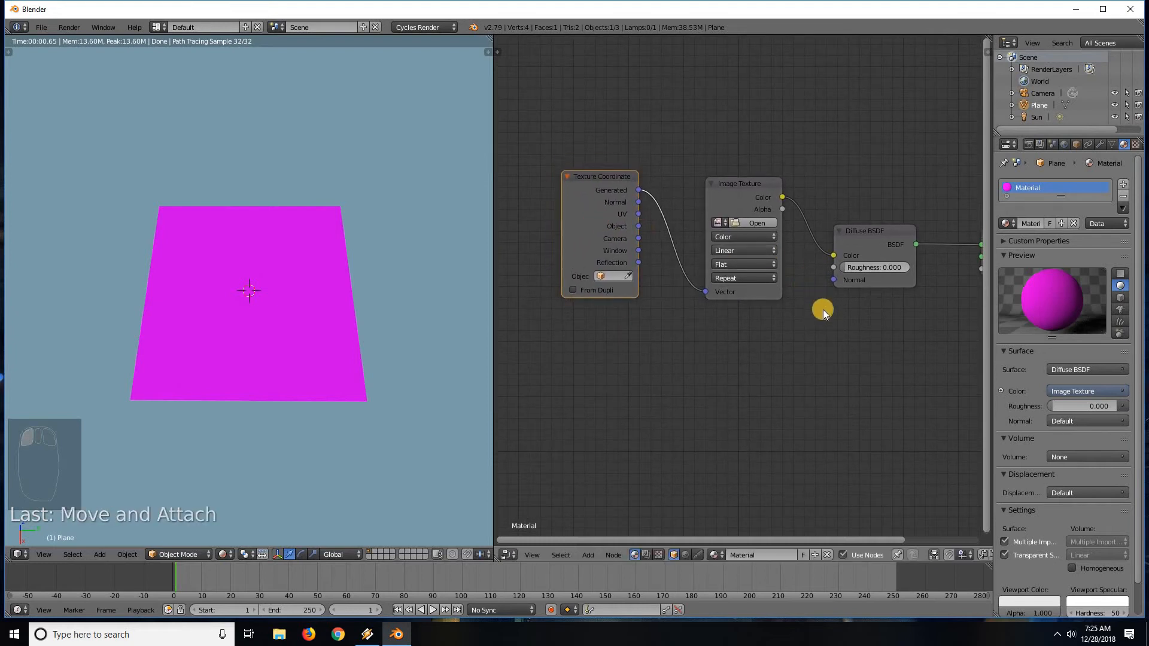
Delete the Image Texture node from the plane's material.
{"action": "middle_click_drag", "start_coordinate": [777, 313], "coordinate": [628, 293]}
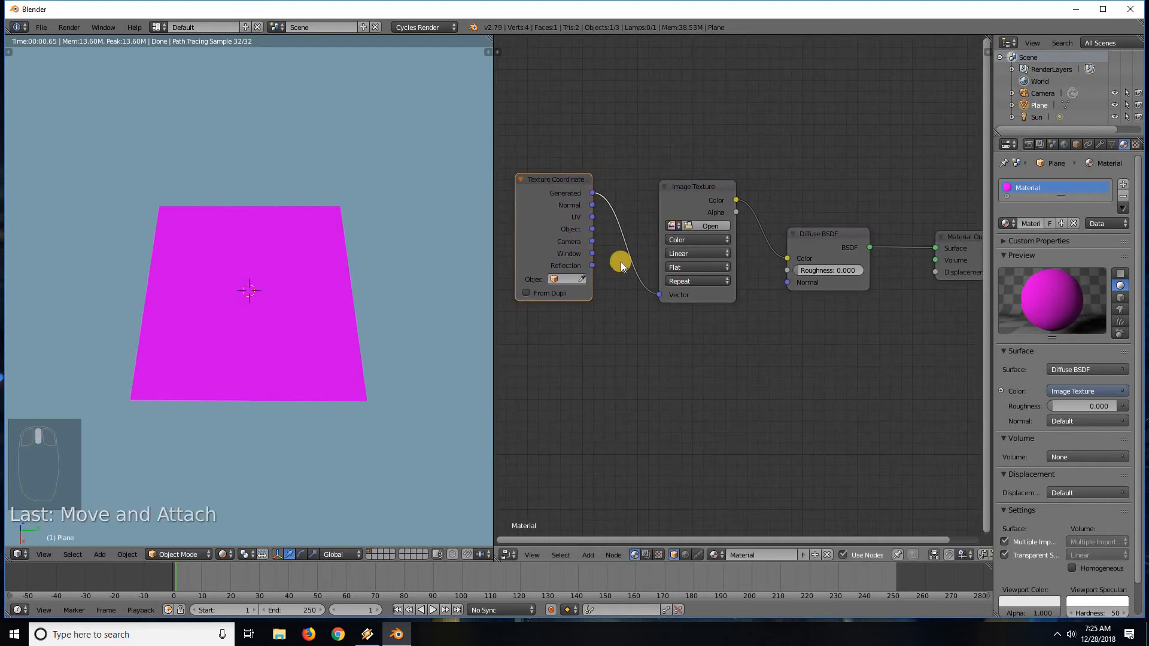
{"action": "left_click", "coordinate": [694, 202]}
{"action": "key", "text": "x"}
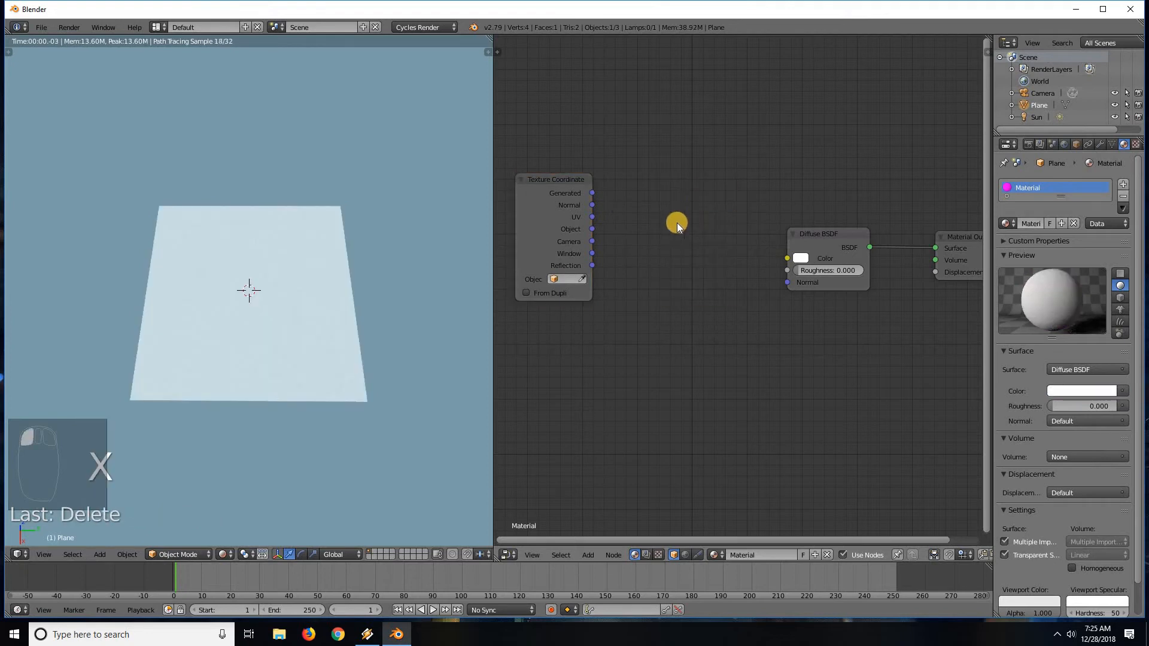
Add a Checker Texture node after the Texture Coordinate node and link the Generated output to its Vector input.
{"action": "key", "text": "shift+a"}
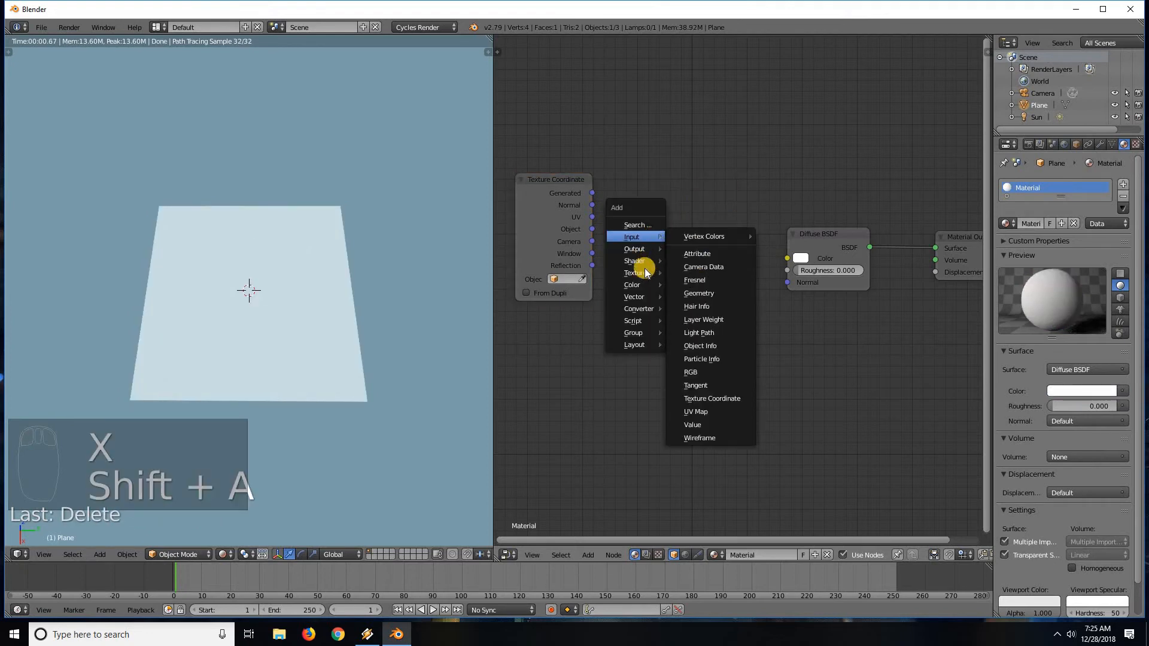
{"action": "mouse_move", "coordinate": [644, 273]}
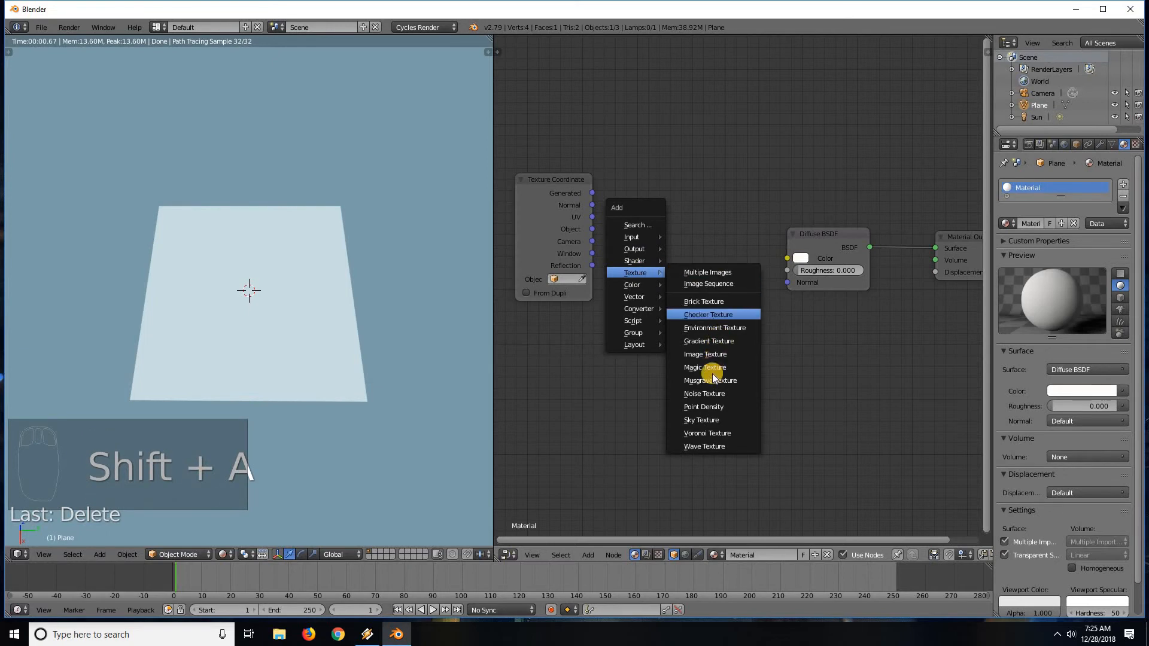
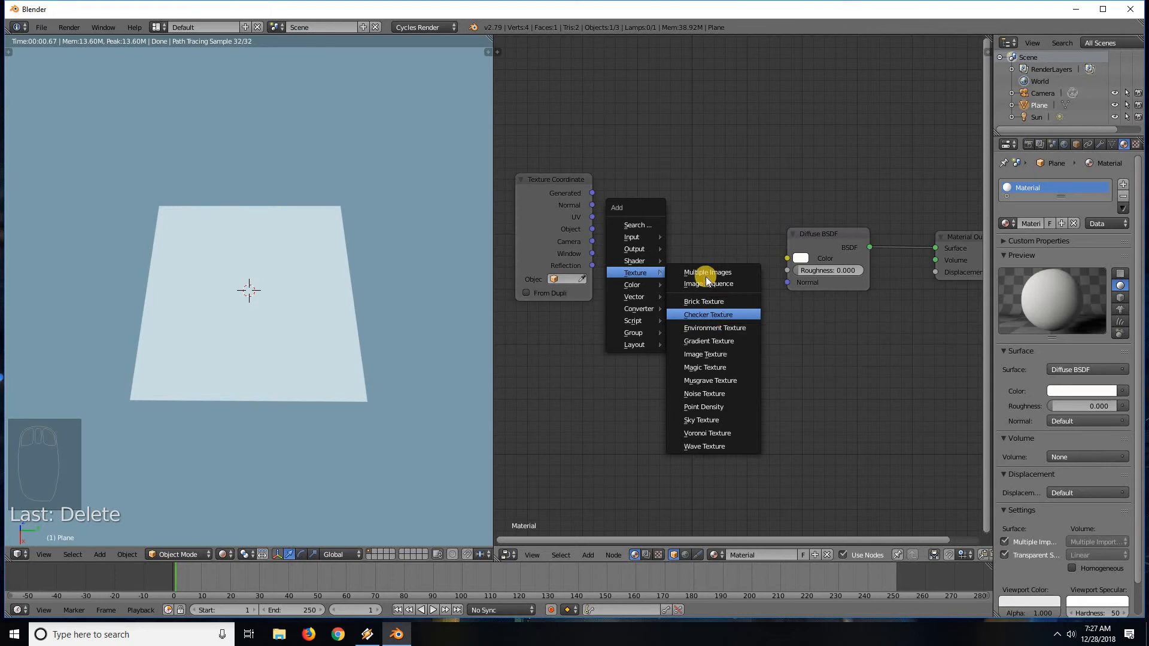
{"action": "left_click", "coordinate": [708, 314]}
{"action": "left_click", "coordinate": [643, 191]}
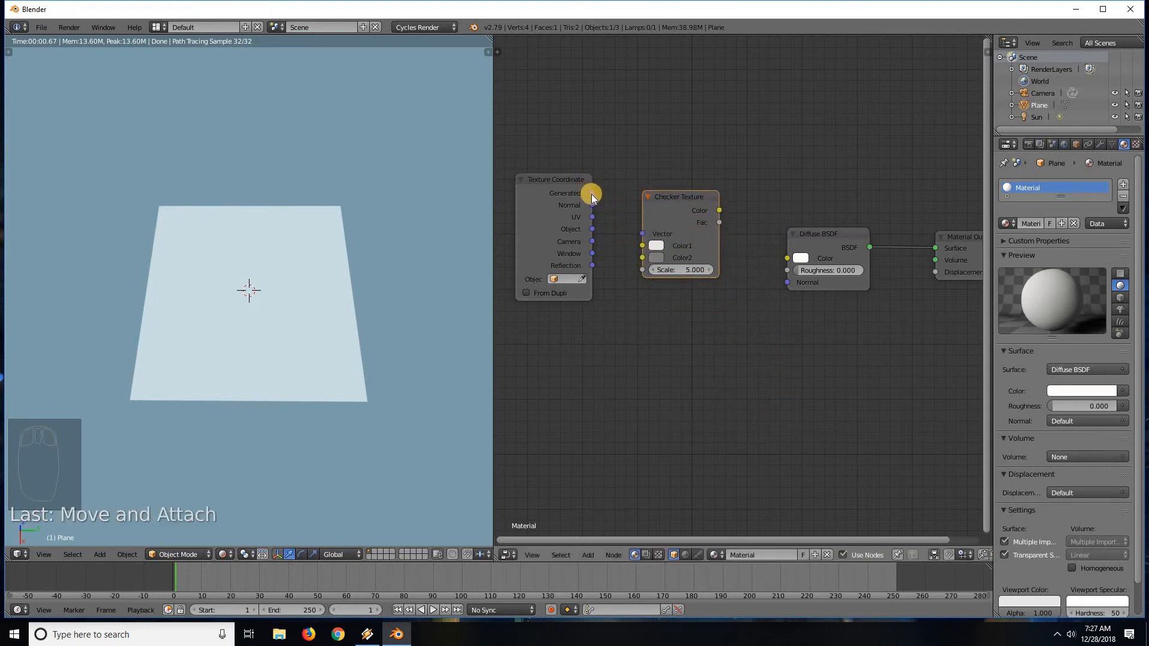
{"action": "left_click_drag", "start_coordinate": [590, 191], "coordinate": [646, 238]}
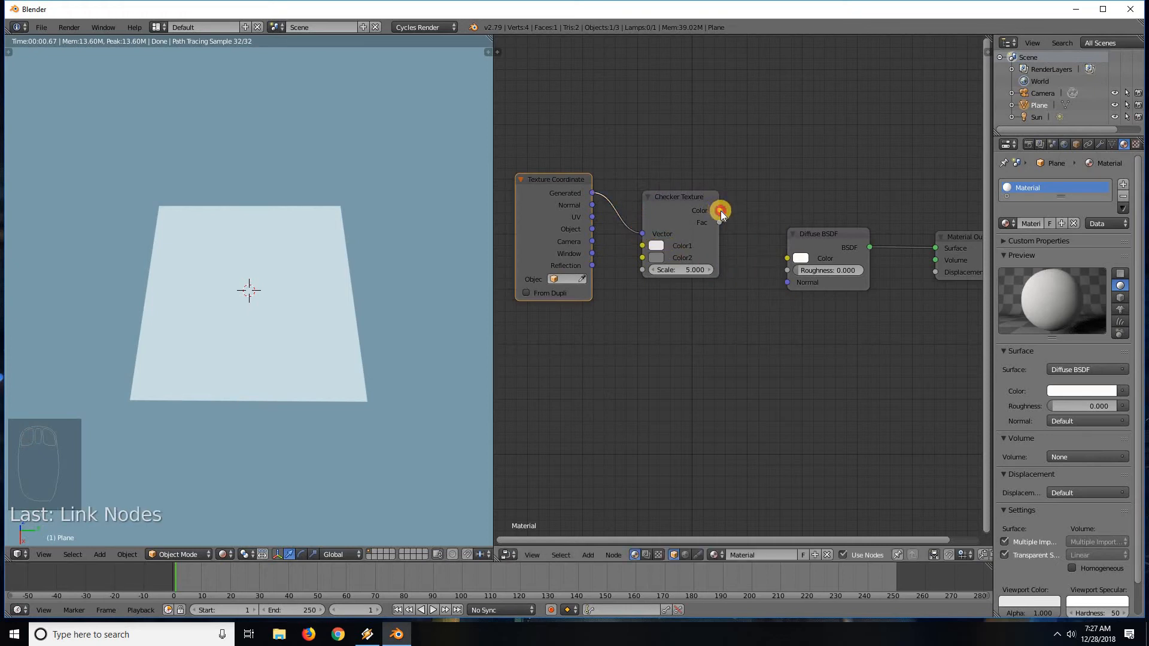
Examine the node chain from Texture Coordinate through Checker Texture and Diffuse BSDF to the Material Output.
{"action": "mouse_move", "coordinate": [720, 210]}
{"action": "left_mouse_down"}
{"action": "mouse_move", "coordinate": [749, 209]}
{"action": "mouse_move", "coordinate": [701, 211]}
{"action": "left_mouse_up"}
{"action": "middle_click_drag", "start_coordinate": [839, 190], "coordinate": [672, 182]}
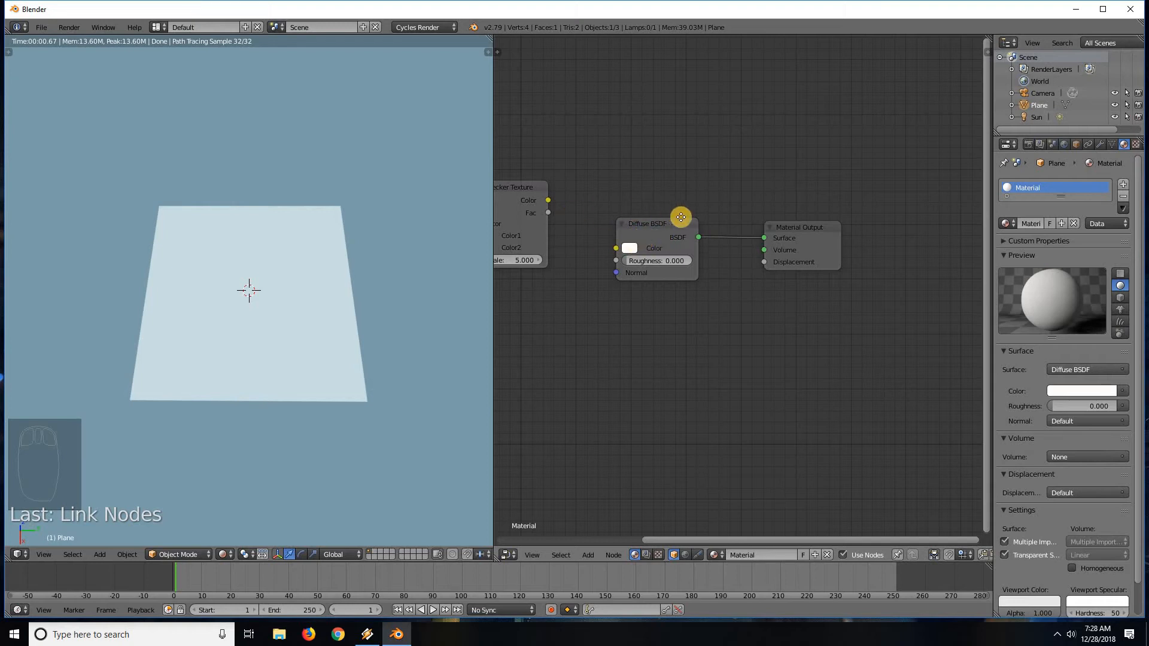
{"action": "middle_click_drag", "start_coordinate": [563, 226], "coordinate": [669, 232]}
{"action": "middle_click_drag", "start_coordinate": [788, 237], "coordinate": [660, 224]}
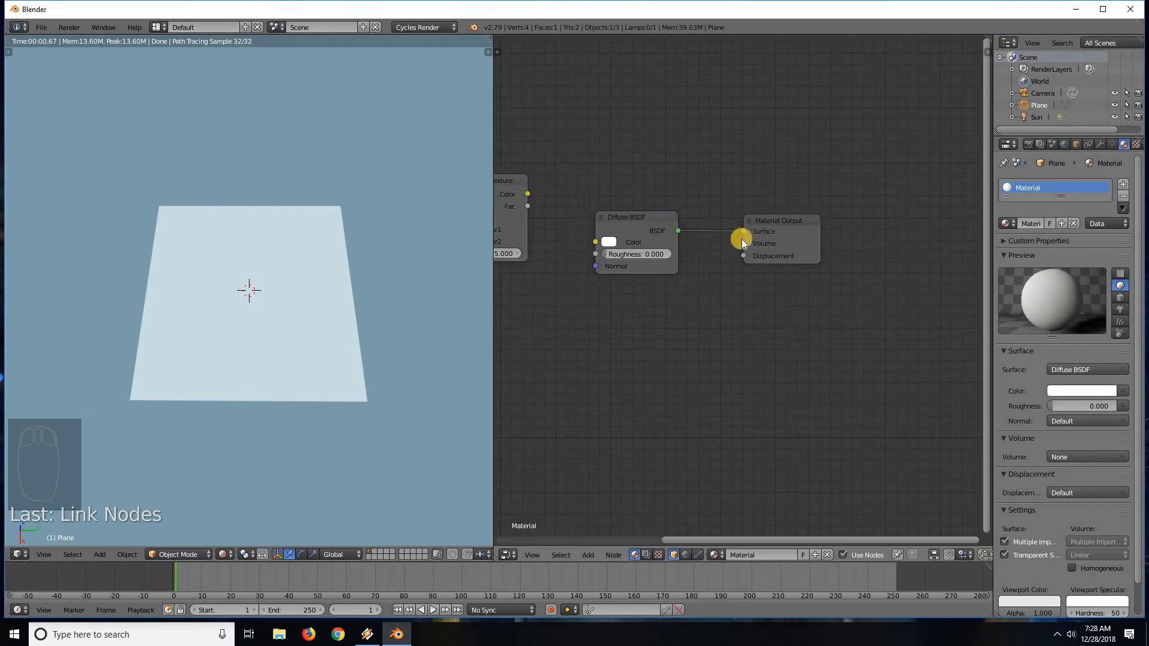
{"action": "middle_click_drag", "start_coordinate": [680, 222], "coordinate": [780, 226]}
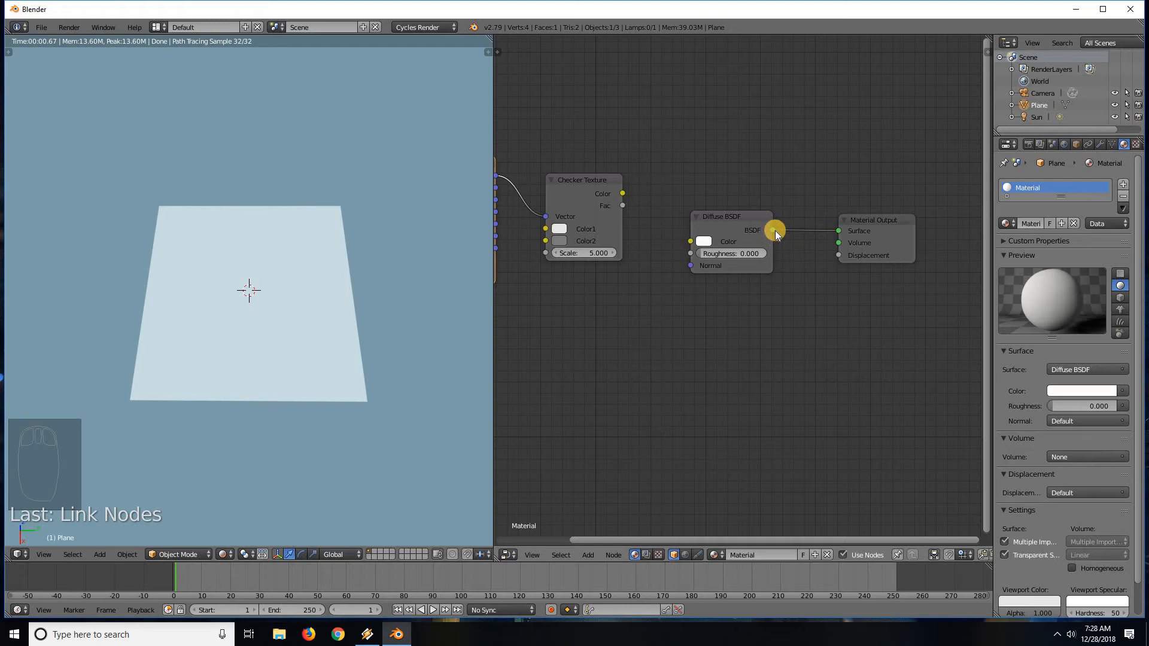
{"action": "middle_click_drag", "start_coordinate": [545, 218], "coordinate": [638, 222]}
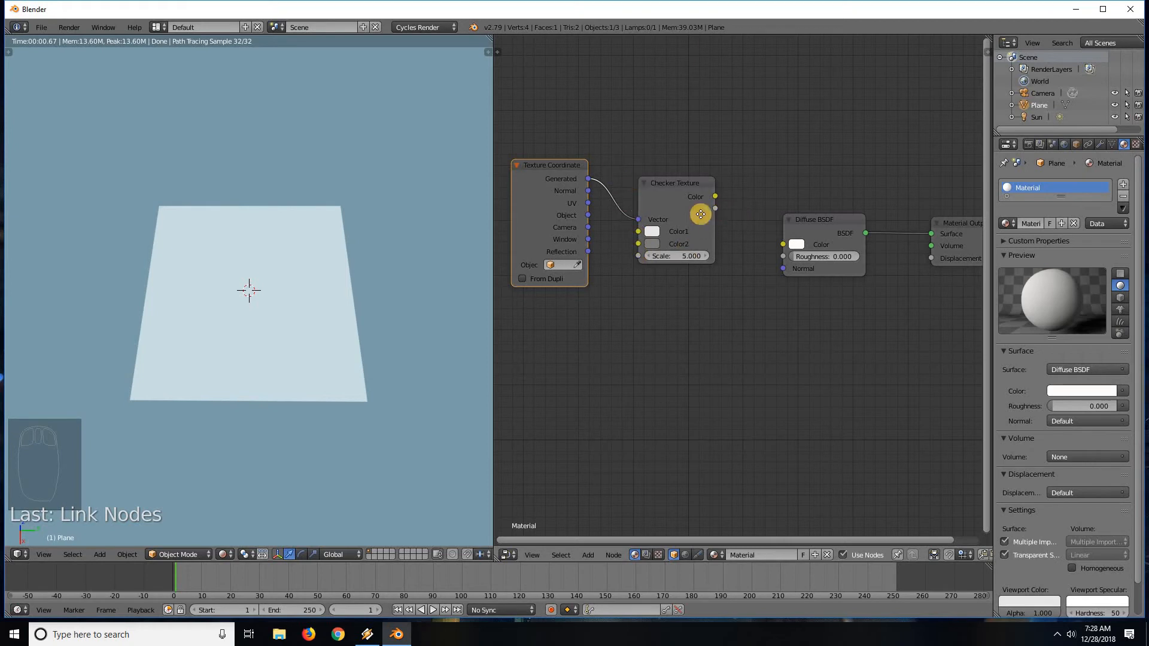
{"action": "middle_click_drag", "start_coordinate": [698, 213], "coordinate": [686, 214]}
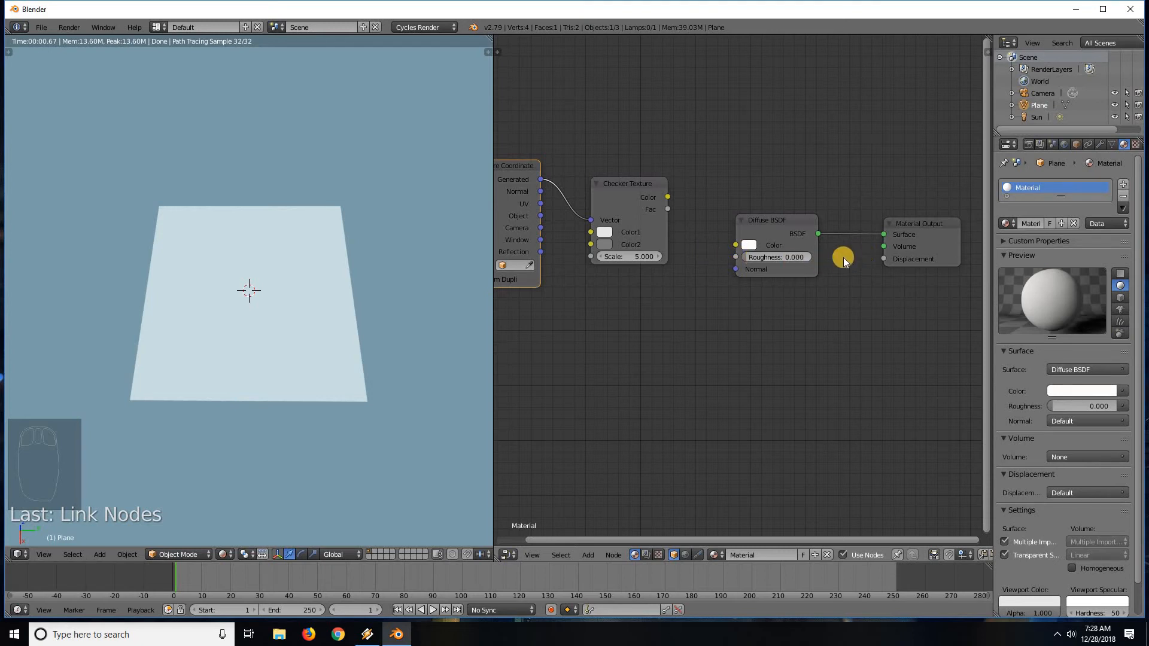
{"action": "middle_click_drag", "start_coordinate": [779, 258], "coordinate": [717, 262]}
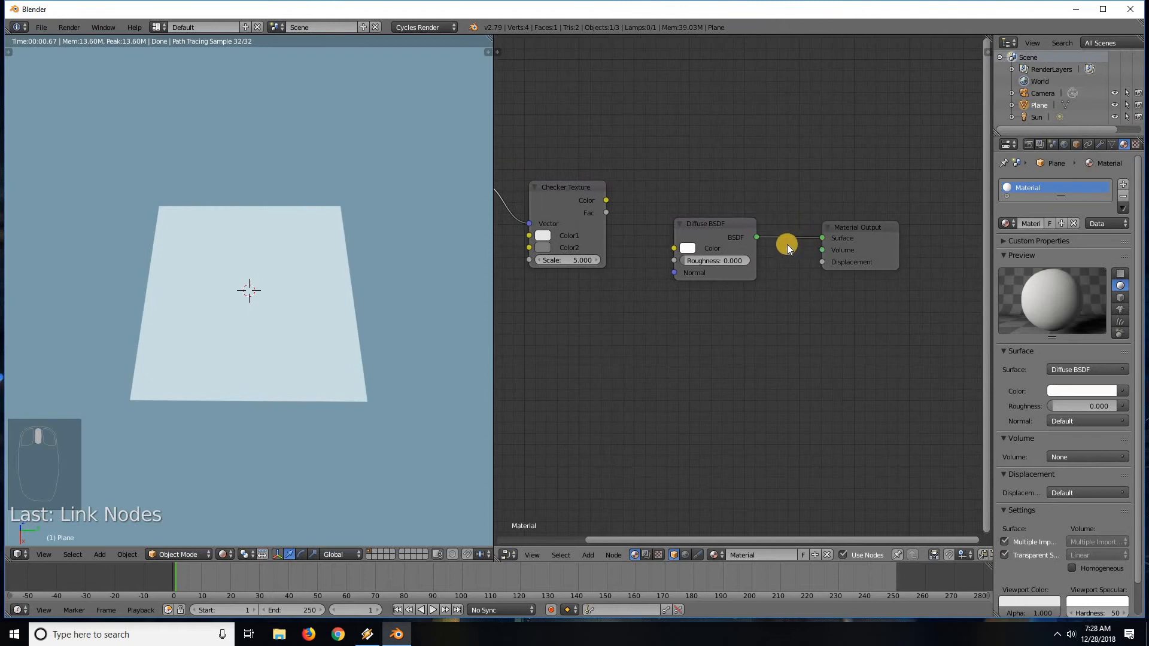
{"action": "middle_click_drag", "start_coordinate": [819, 194], "coordinate": [980, 200]}
{"action": "middle_click_drag", "start_coordinate": [758, 257], "coordinate": [705, 262]}
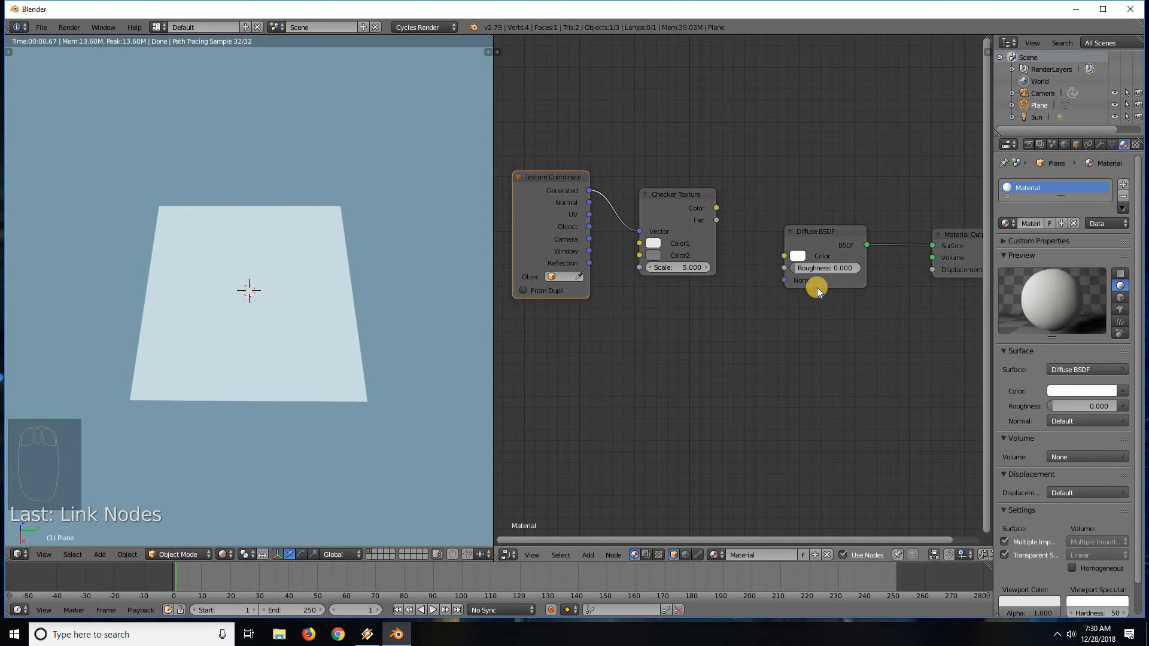
{"action": "mouse_move", "coordinate": [836, 333]}
{"action": "middle_mouse_down"}
{"action": "mouse_move", "coordinate": [817, 358]}
{"action": "mouse_move", "coordinate": [835, 335]}
{"action": "middle_mouse_up"}
Raise the Diffuse BSDF node and try rerouting the Generated output from the Checker Texture to the Diffuse BSDF's Color input.
{"action": "left_click_drag", "start_coordinate": [779, 289], "coordinate": [792, 205]}
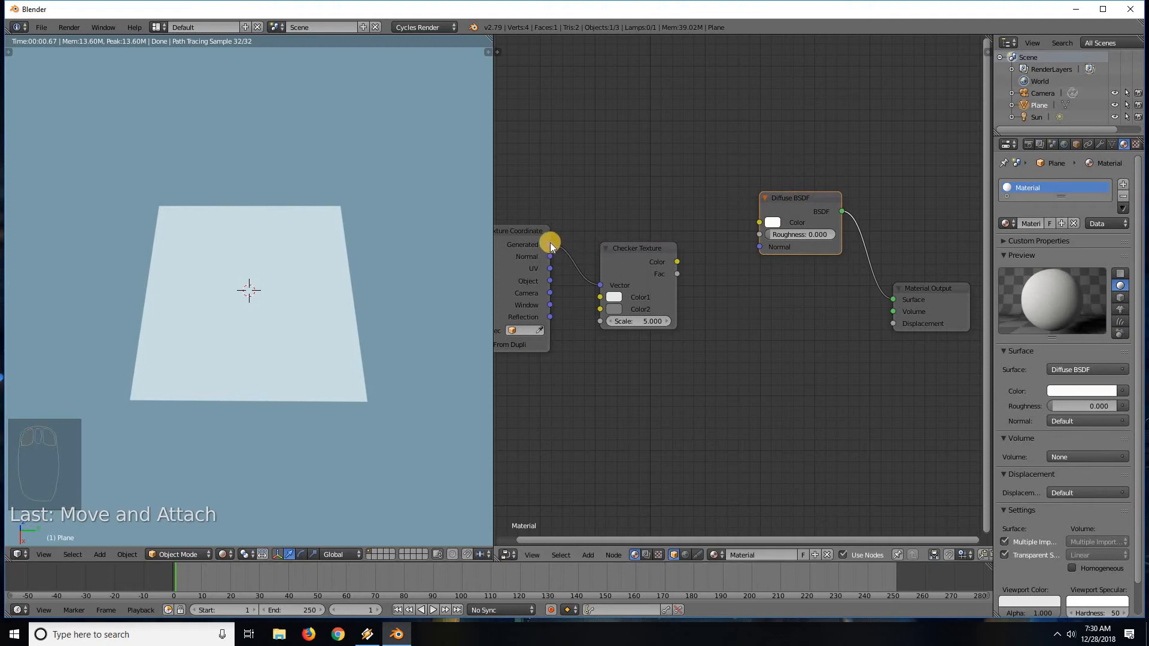
{"action": "left_click_drag", "start_coordinate": [569, 244], "coordinate": [758, 221], "text": "ctrl"}
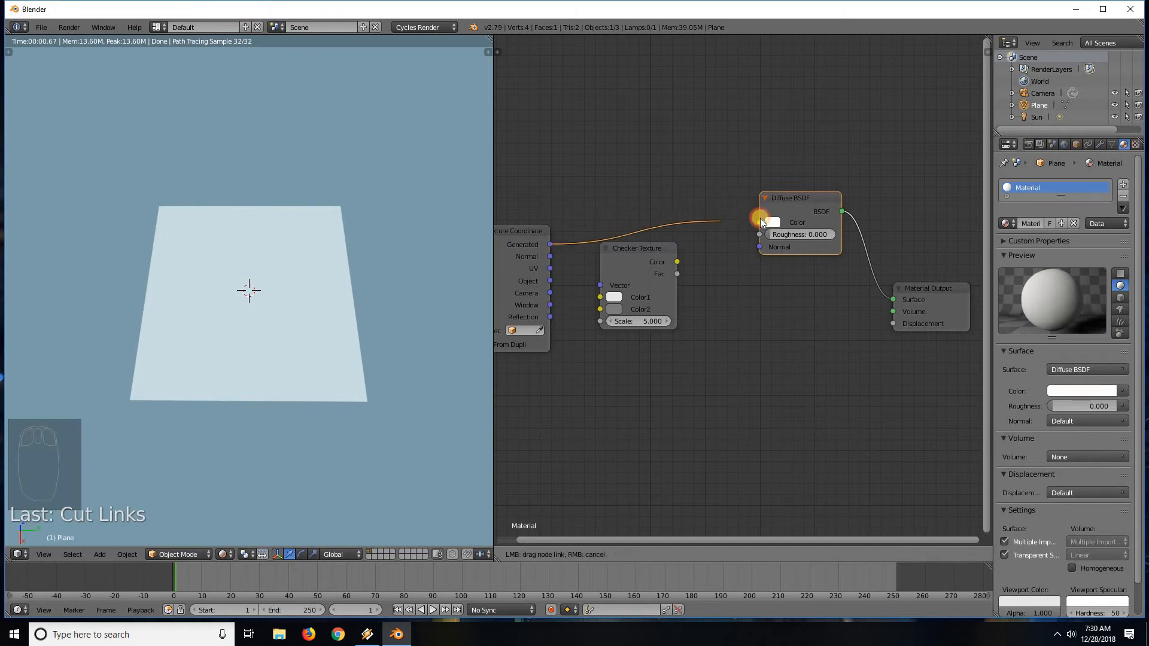
{"action": "left_click_drag", "start_coordinate": [669, 204], "coordinate": [553, 239]}
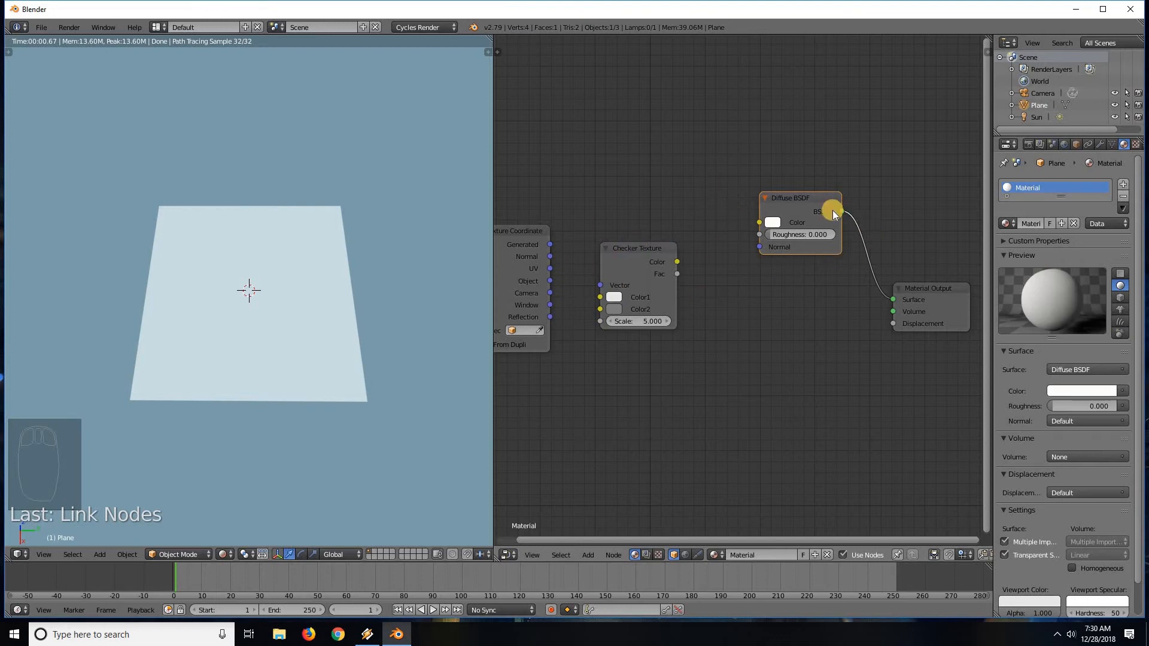
Try the Checker Texture's Color output directly in the Material Output's Surface input and relink the Diffuse BSDF there.
{"action": "mouse_move", "coordinate": [833, 210]}
{"action": "left_mouse_down"}
{"action": "mouse_move", "coordinate": [871, 227]}
{"action": "mouse_move", "coordinate": [887, 297]}
{"action": "mouse_move", "coordinate": [829, 213]}
{"action": "left_mouse_up"}
{"action": "left_click_drag", "start_coordinate": [677, 262], "coordinate": [893, 300]}
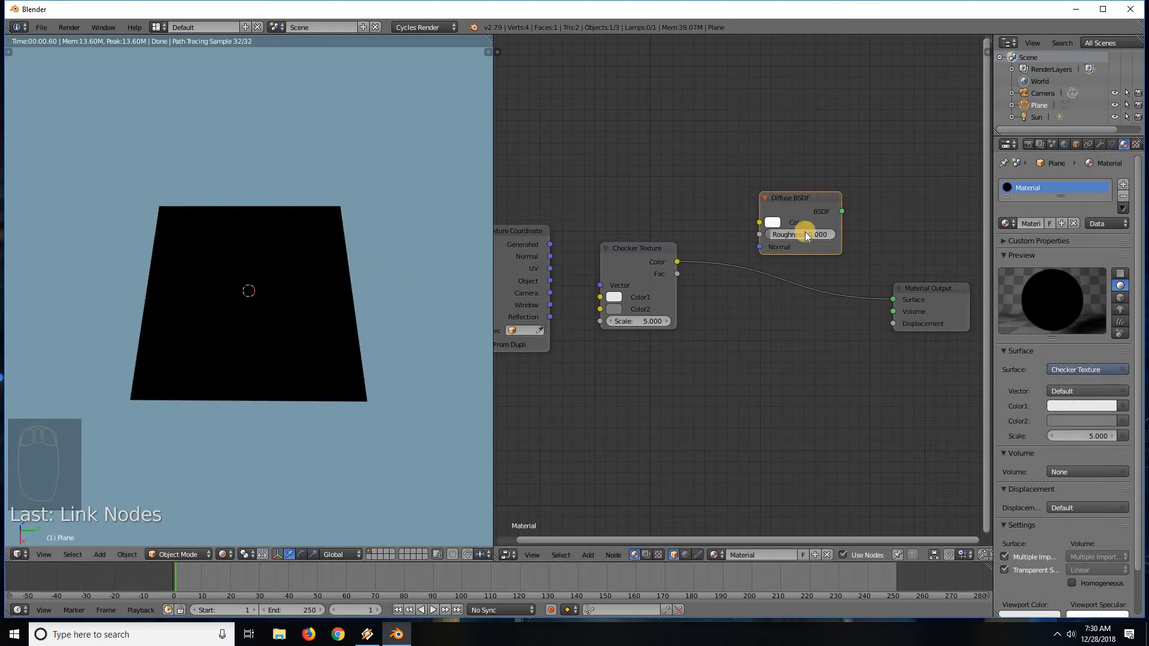
{"action": "left_click_drag", "start_coordinate": [842, 212], "coordinate": [893, 300]}
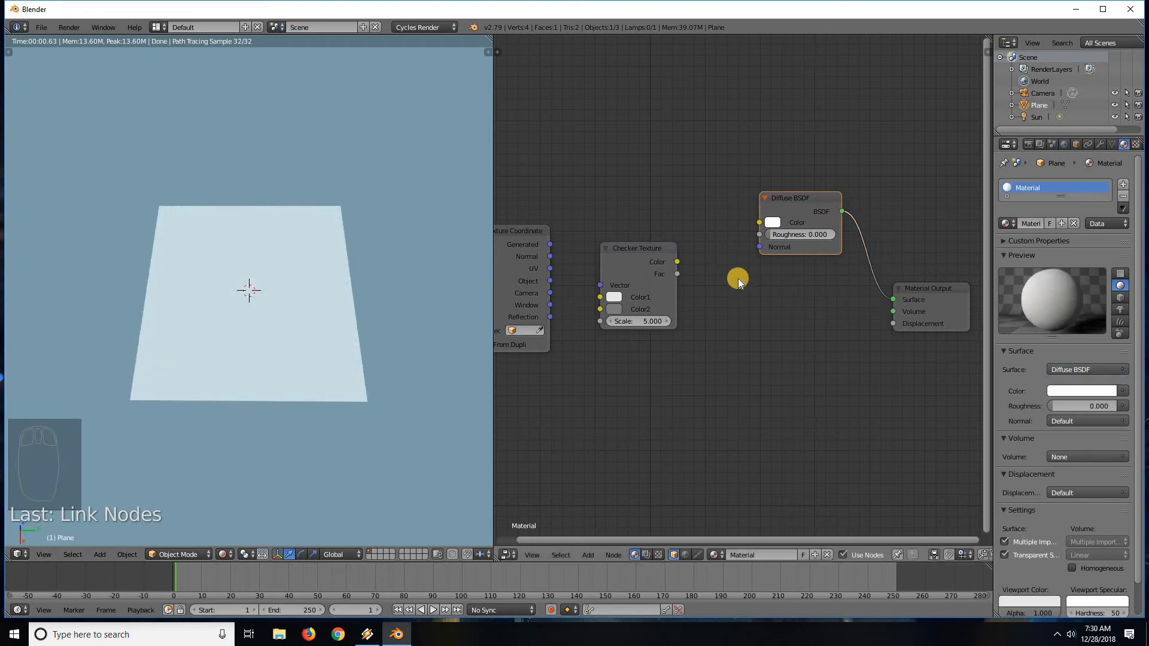
Preview the Texture Coordinate's Generated output on the plane through the Diffuse BSDF's Color input and cut that link.
{"action": "middle_click_drag", "start_coordinate": [804, 302], "coordinate": [608, 260]}
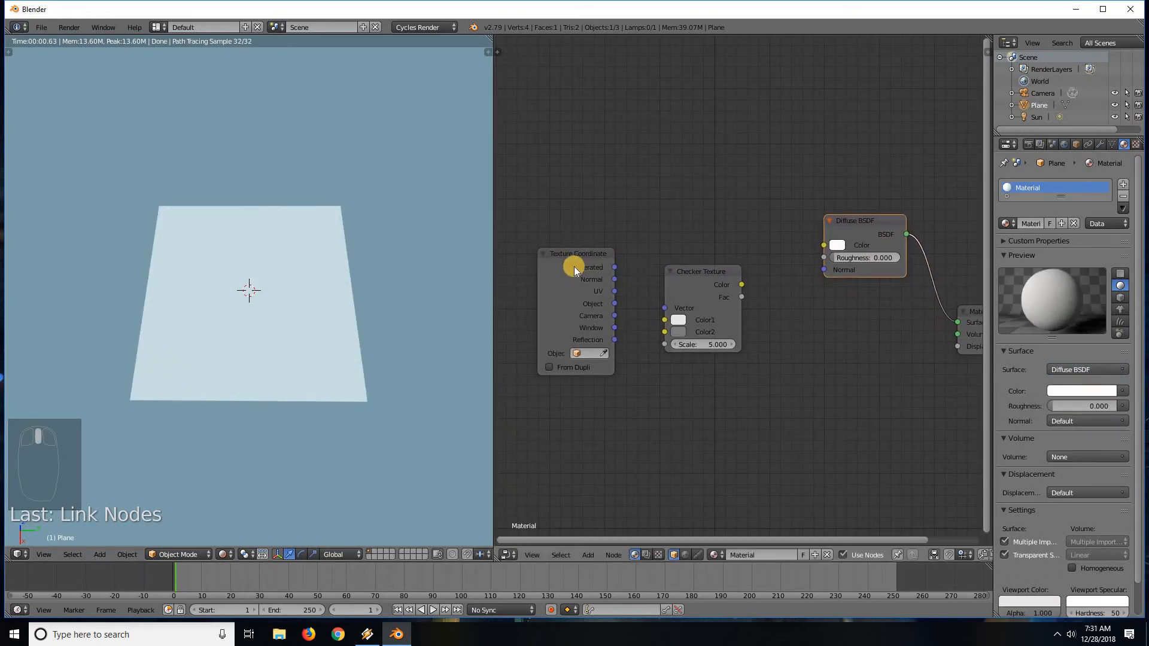
{"action": "left_click_drag", "start_coordinate": [613, 267], "coordinate": [826, 245]}
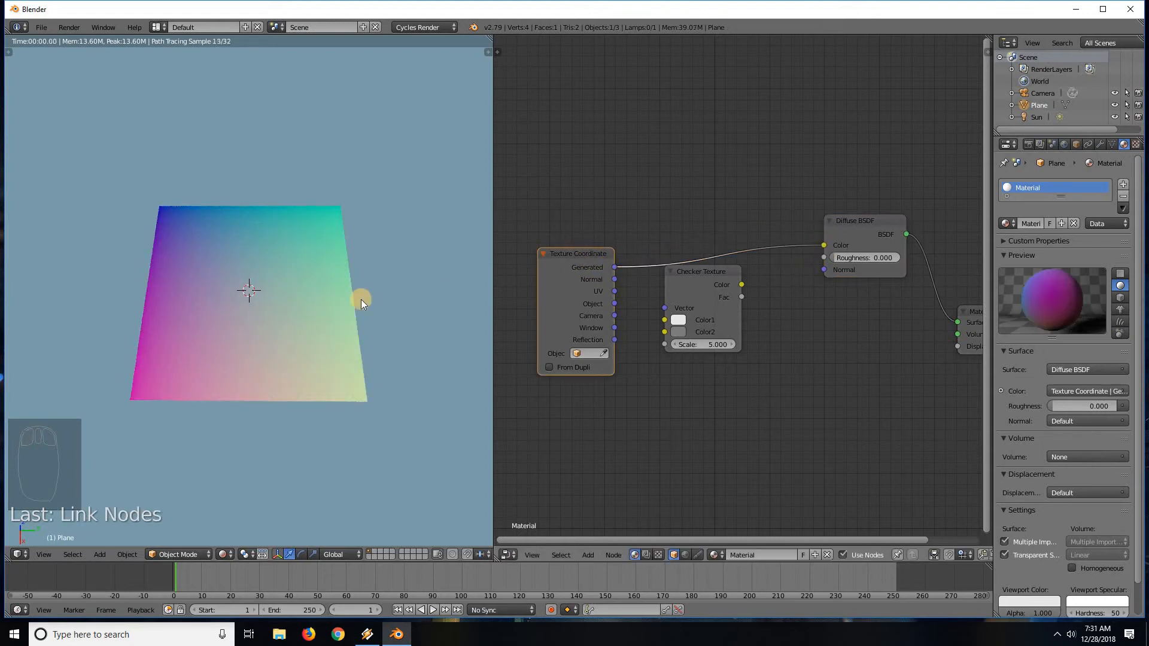
{"action": "middle_click_drag", "start_coordinate": [249, 287], "coordinate": [182, 334]}
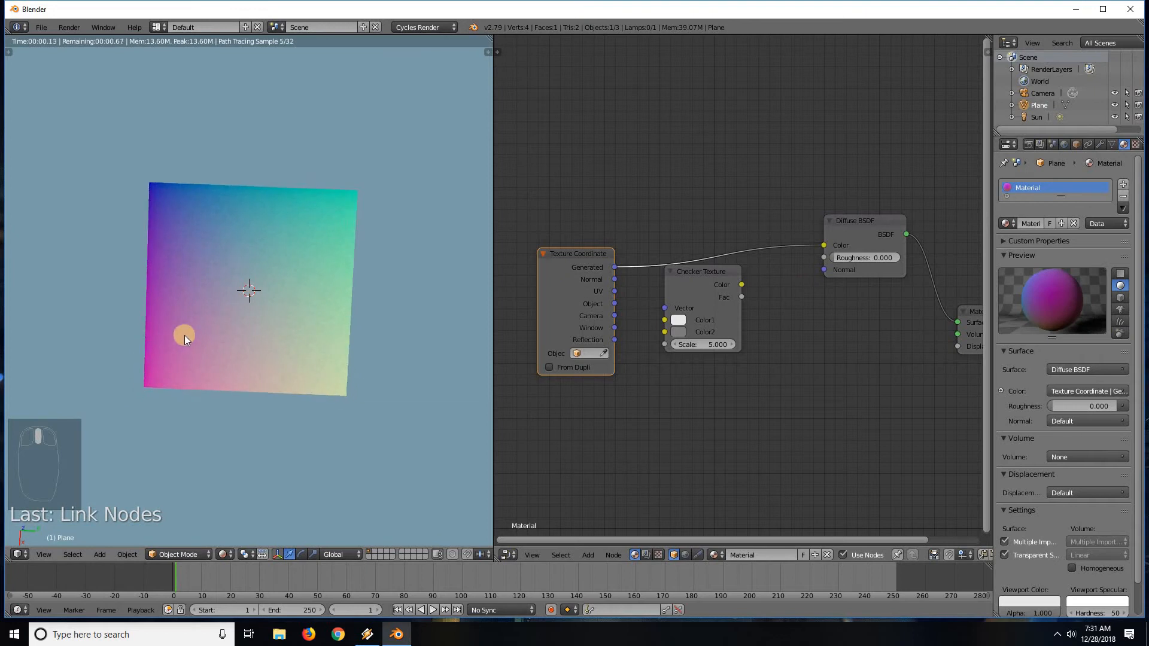
{"action": "middle_click_drag", "start_coordinate": [326, 260], "coordinate": [295, 236]}
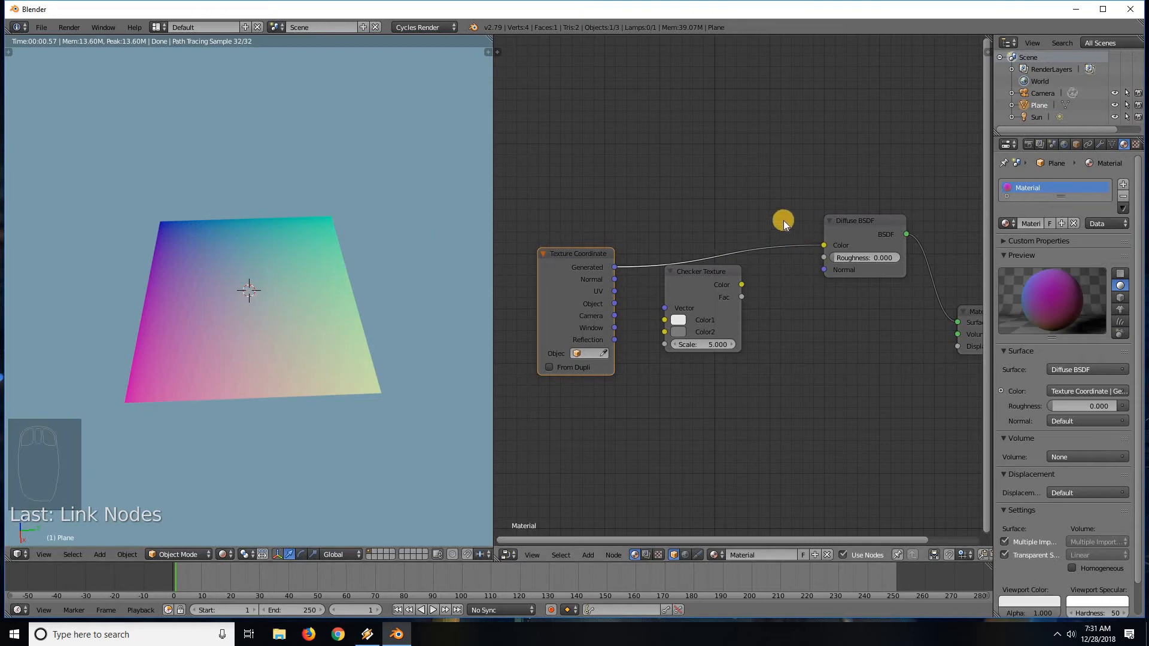
{"action": "left_click_drag", "start_coordinate": [785, 220], "coordinate": [810, 280], "text": "ctrl"}
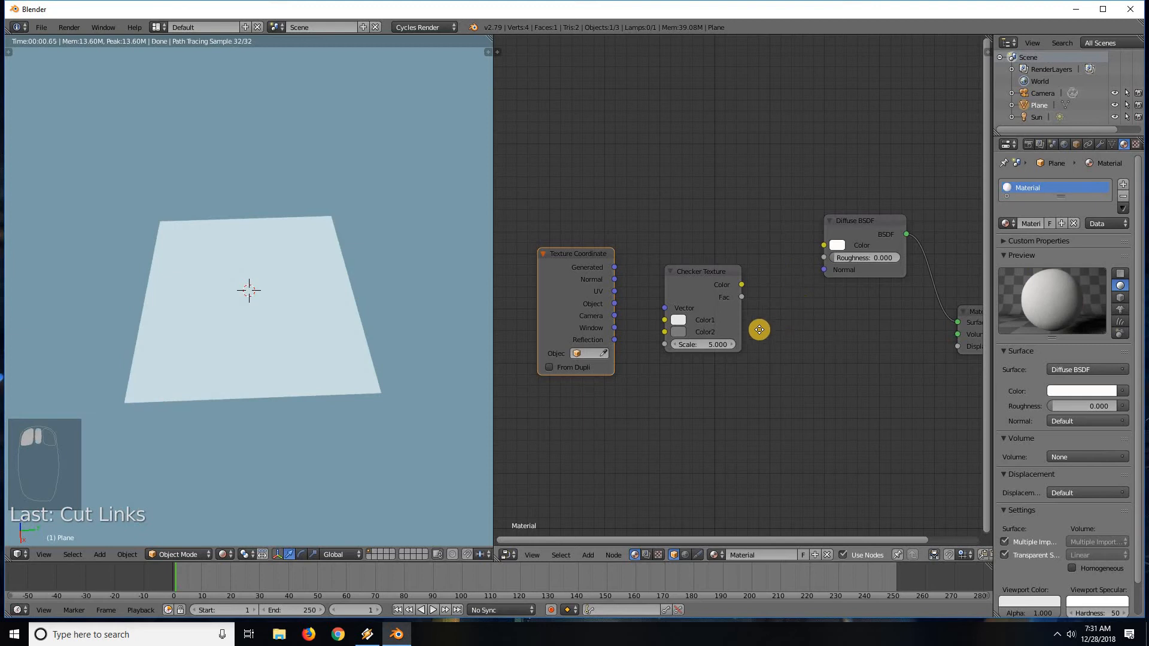
Lower the Diffuse BSDF node into line with the Checker Texture and adjust the Checker Texture's position between its neighbours.
{"action": "middle_click_drag", "start_coordinate": [759, 328], "coordinate": [832, 246]}
{"action": "left_click_drag", "start_coordinate": [817, 303], "coordinate": [776, 307]}
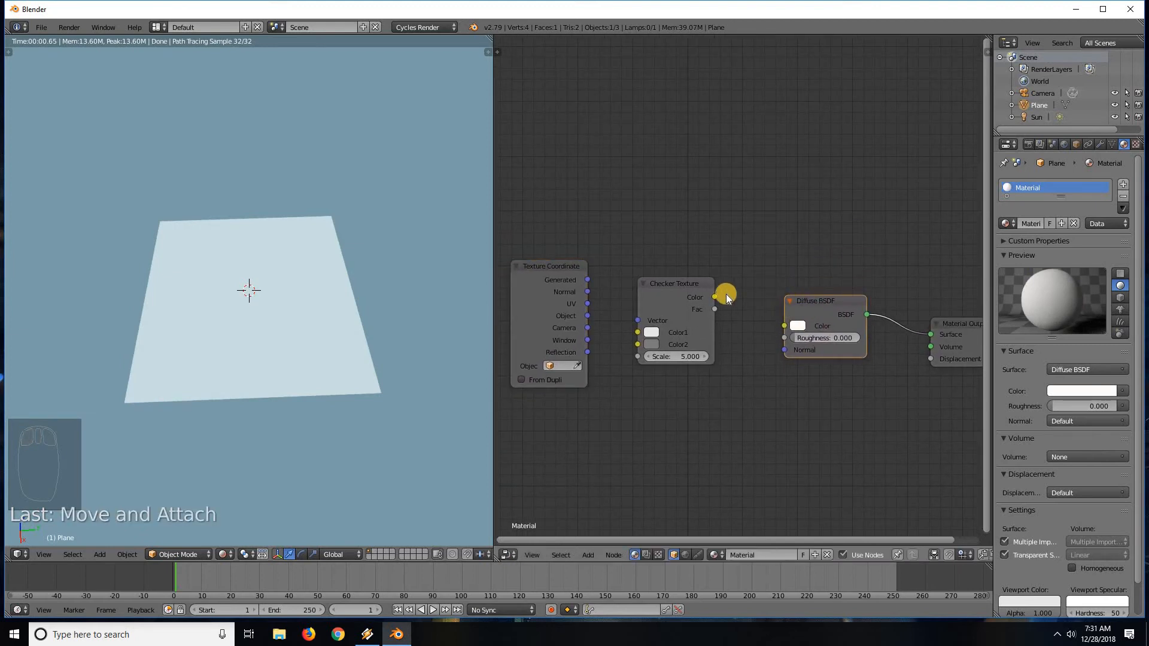
{"action": "left_click_drag", "start_coordinate": [668, 292], "coordinate": [683, 285]}
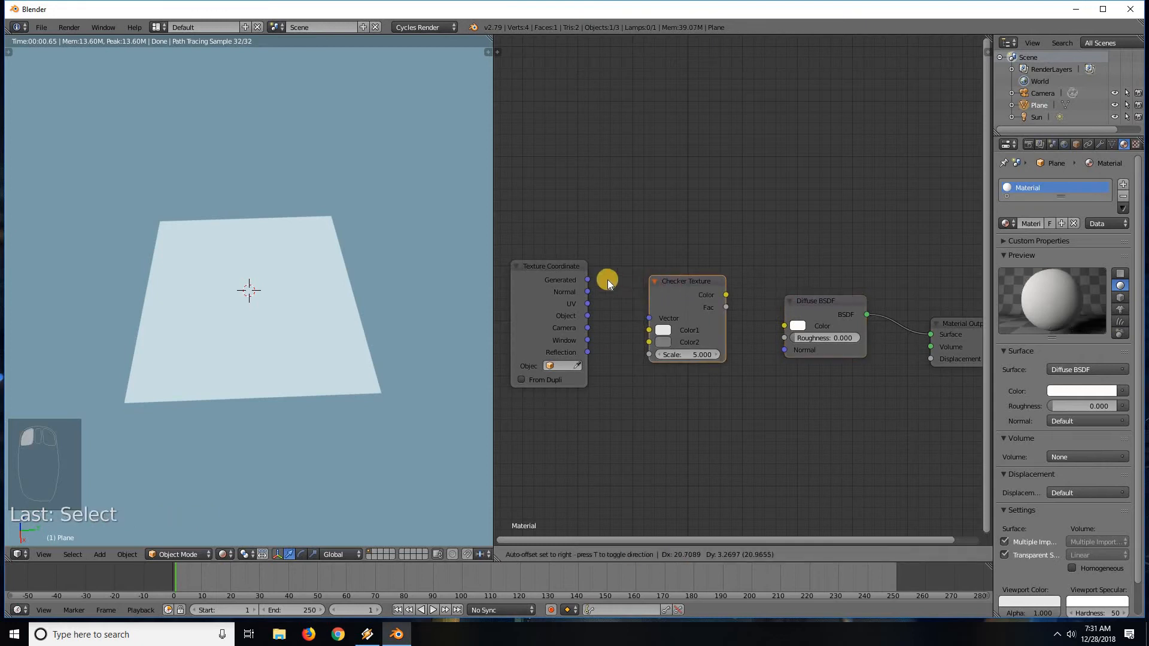
Link the Generated output to the Checker Texture's Vector input and the checker's Color output to the Diffuse BSDF's Color input.
{"action": "left_click_drag", "start_coordinate": [587, 279], "coordinate": [646, 318]}
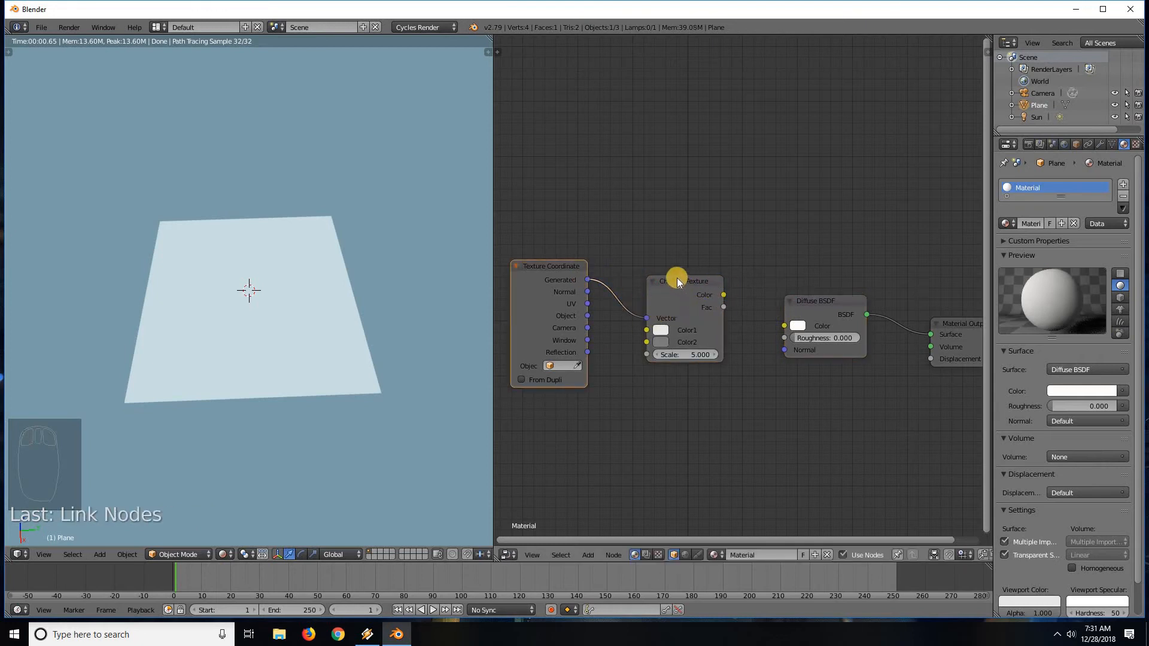
{"action": "left_click_drag", "start_coordinate": [682, 284], "coordinate": [718, 303]}
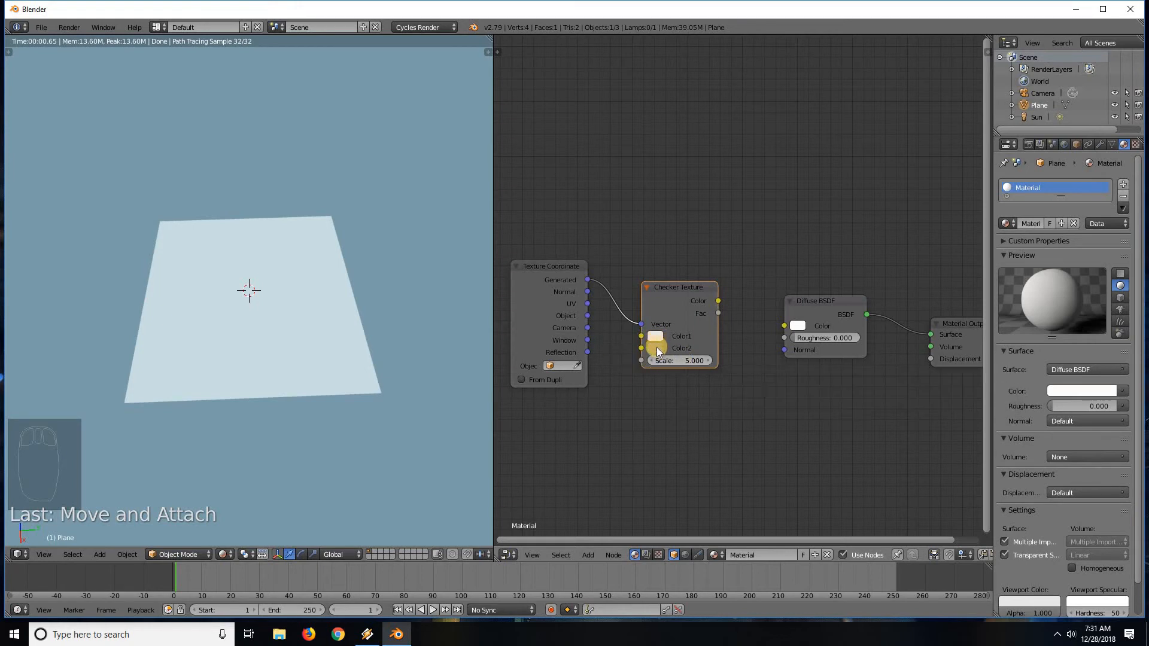
{"action": "left_click_drag", "start_coordinate": [718, 300], "coordinate": [782, 322]}
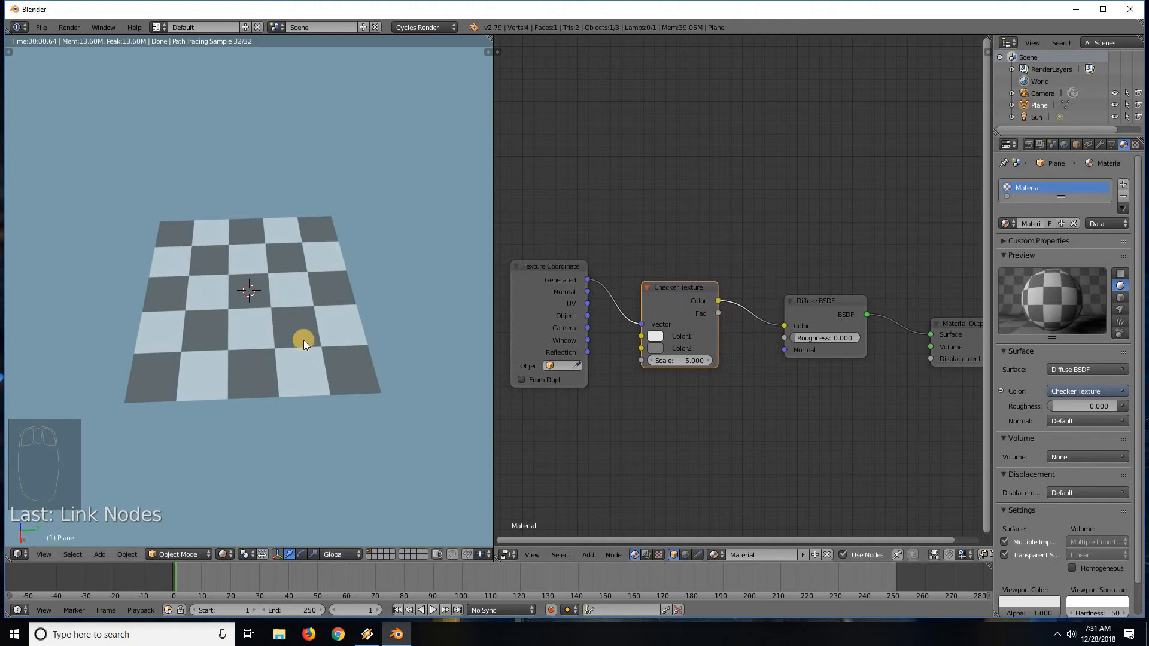
Set the Checker Texture's Color1 to red and Color2 to green.
{"action": "left_click", "coordinate": [656, 336]}
{"action": "left_click", "coordinate": [698, 254]}
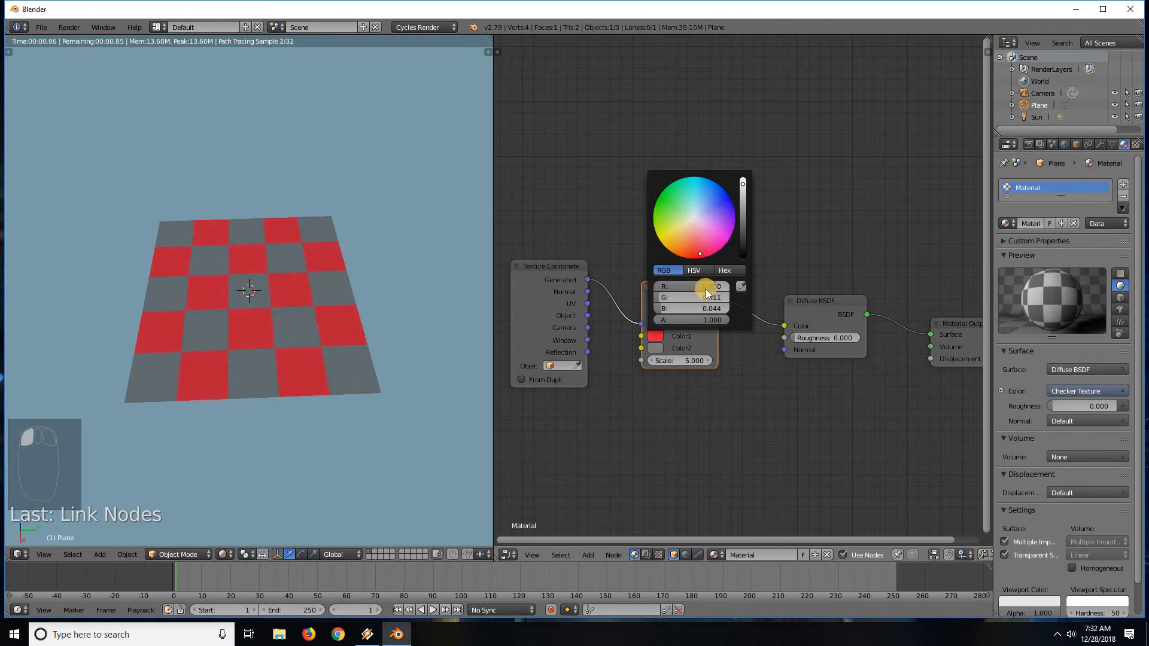
{"action": "left_click", "coordinate": [656, 348]}
{"action": "left_click", "coordinate": [664, 211]}
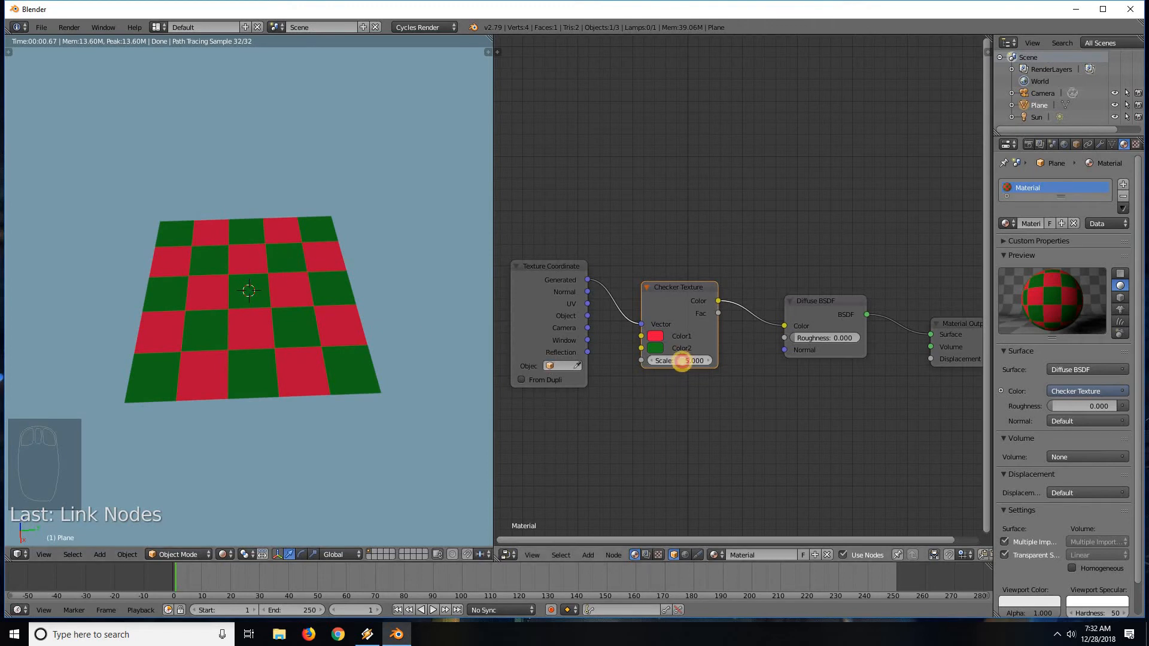
Try a Checker Texture scale of 12.7 and set it back to 5.
{"action": "mouse_move", "coordinate": [681, 361]}
{"action": "left_mouse_down"}
{"action": "mouse_move", "coordinate": [730, 360]}
{"action": "mouse_move", "coordinate": [676, 361]}
{"action": "left_mouse_up"}
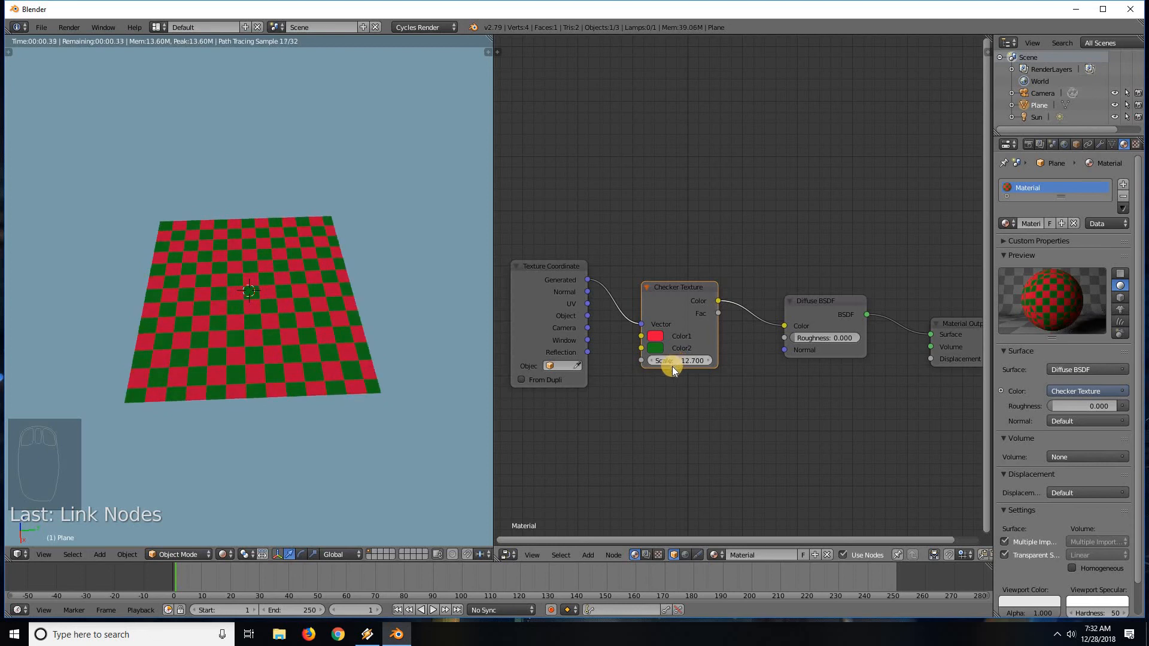
{"action": "left_click", "coordinate": [673, 364]}
{"action": "type", "text": "5"}
{"action": "key", "text": "Return"}
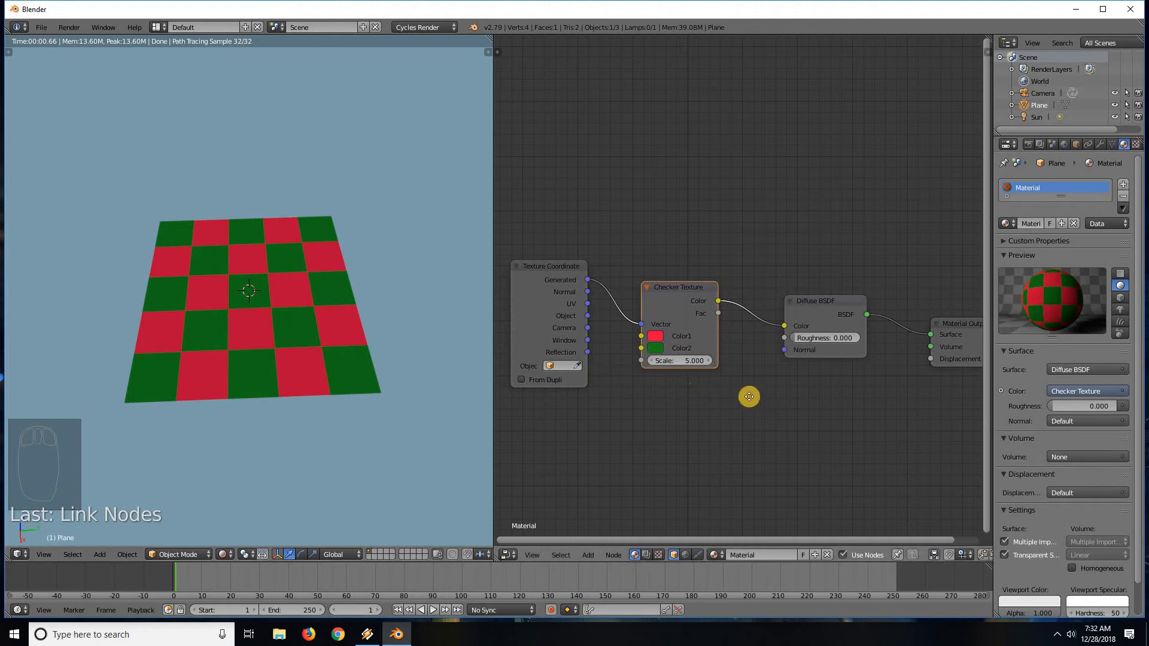
Replace the Diffuse BSDF's Color link with one from the Checker Texture's Fac output and cut that link.
{"action": "scroll", "coordinate": [745, 393], "scroll_direction": "down", "scroll_amount": 2}
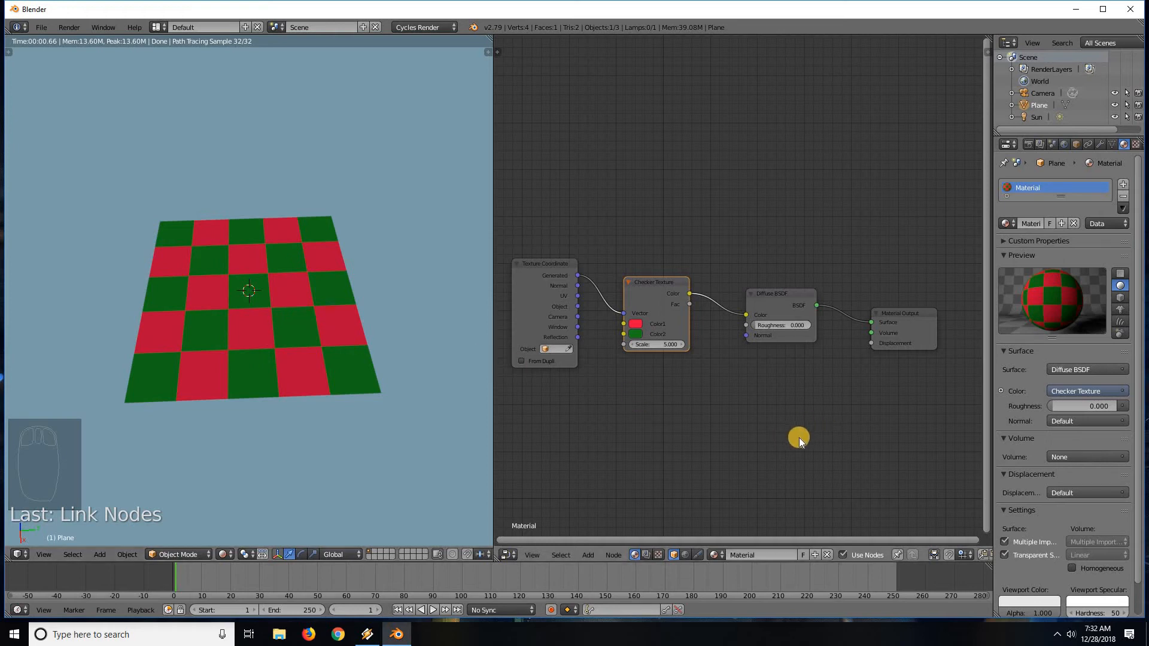
{"action": "middle_click_drag", "start_coordinate": [699, 398], "coordinate": [671, 420]}
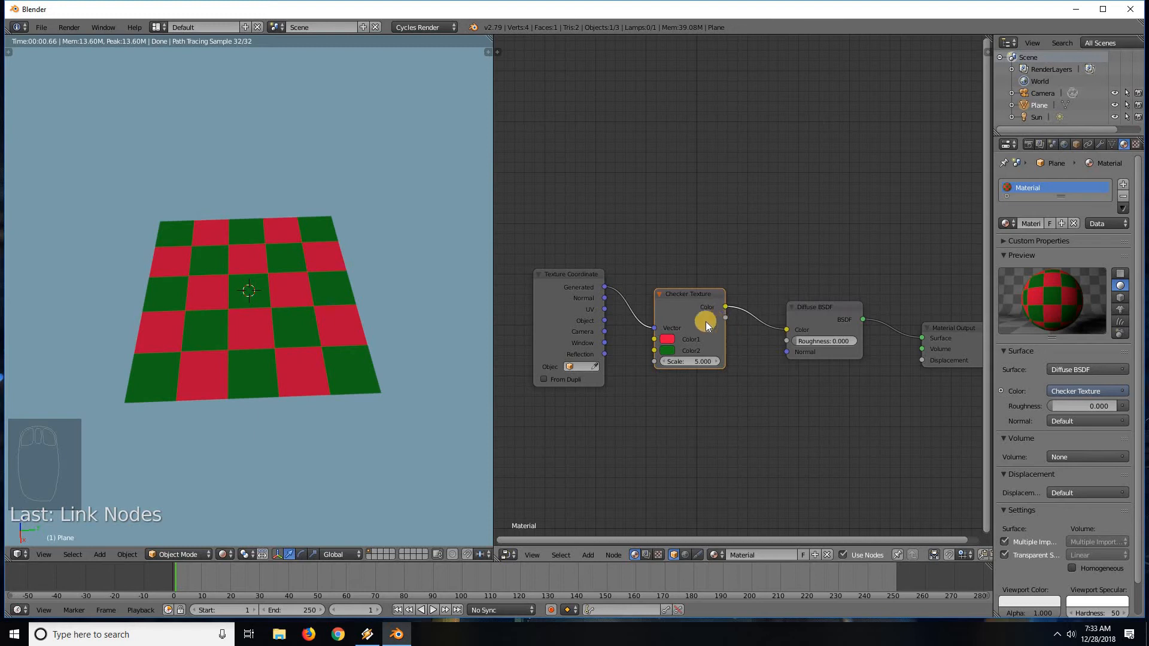
{"action": "left_click_drag", "start_coordinate": [725, 317], "coordinate": [786, 331]}
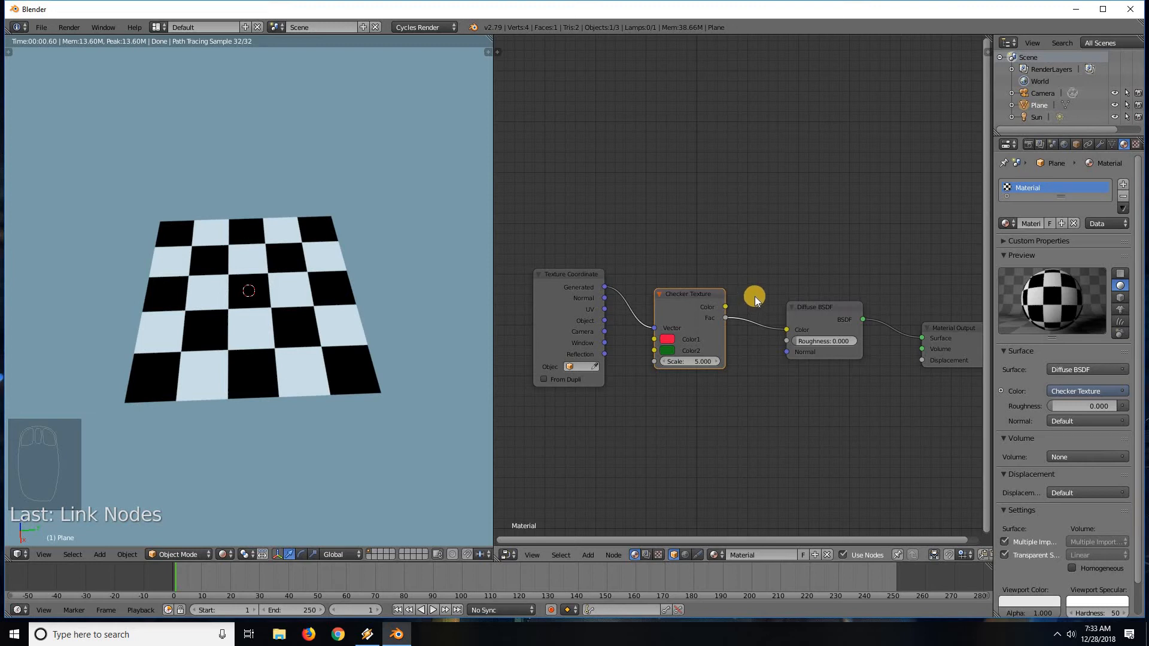
{"action": "left_click_drag", "start_coordinate": [753, 296], "coordinate": [754, 339], "text": "ctrl"}
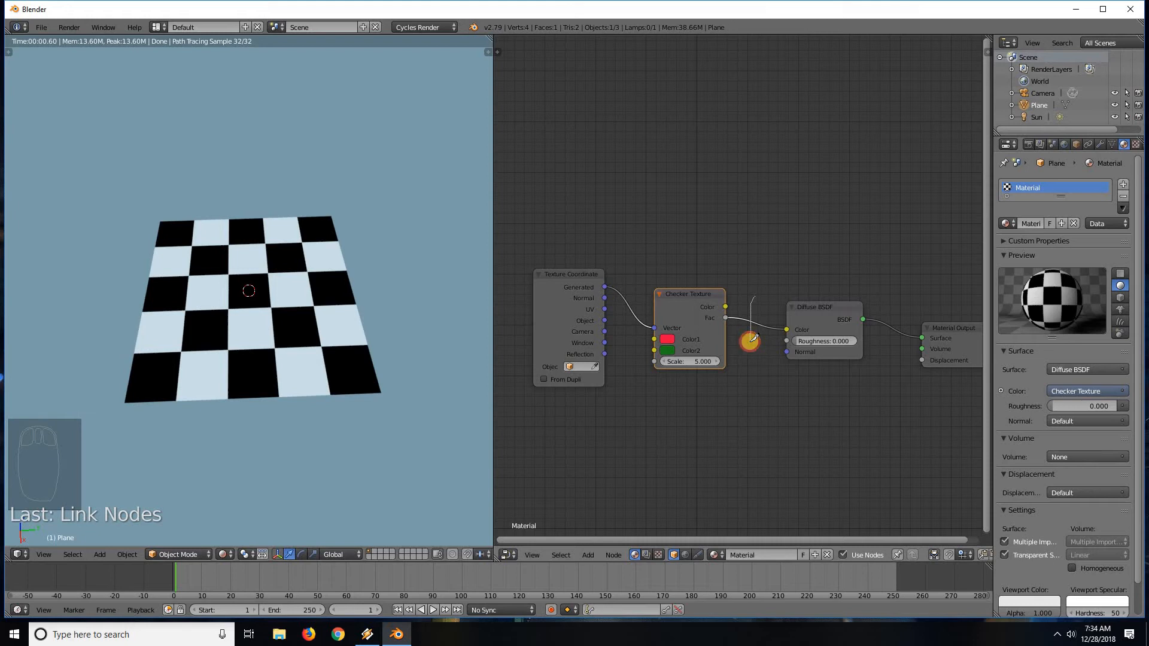
Cut the Checker Texture's Fac link to the Diffuse BSDF and the Texture Coordinate's Generated link to the checker's Vector input.
{"action": "right_click_drag", "start_coordinate": [752, 347], "coordinate": [749, 338], "text": "ctrl"}
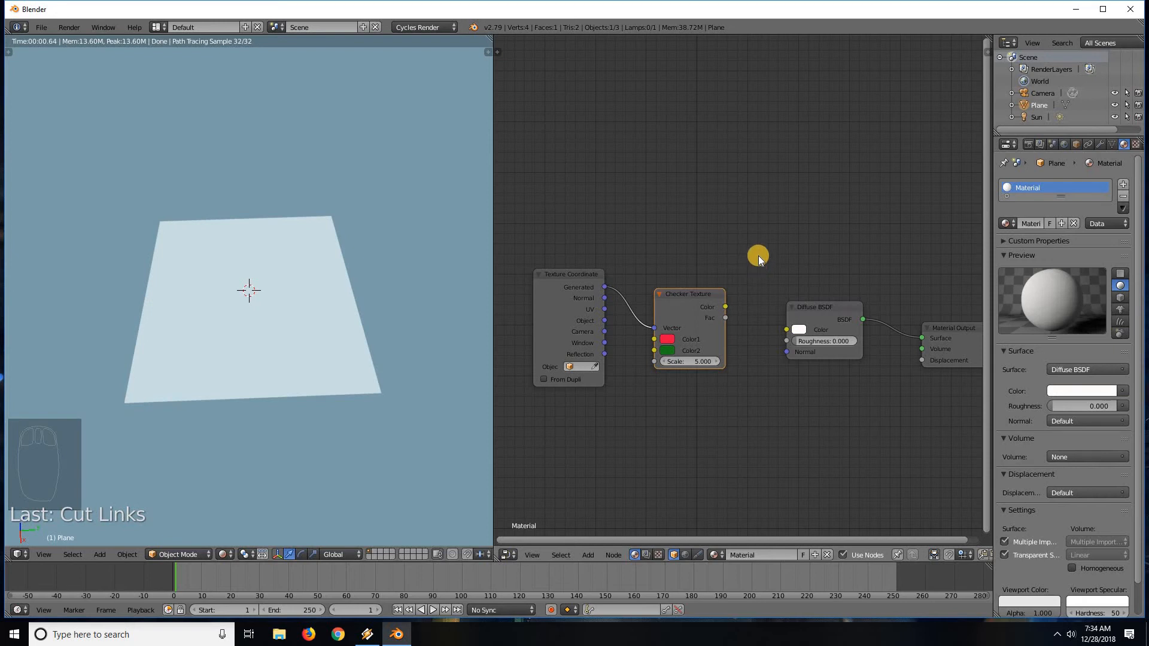
{"action": "mouse_move", "coordinate": [758, 256]}
{"action": "left_mouse_down", "text": "ctrl"}
{"action": "mouse_move", "coordinate": [769, 274]}
{"action": "mouse_move", "coordinate": [819, 244]}
{"action": "mouse_move", "coordinate": [748, 217]}
{"action": "mouse_move", "coordinate": [755, 169]}
{"action": "mouse_move", "coordinate": [871, 168]}
{"action": "mouse_move", "coordinate": [729, 138]}
{"action": "left_mouse_up", "text": "ctrl"}
{"action": "mouse_move", "coordinate": [731, 138]}
{"action": "right_mouse_down", "text": "ctrl"}
{"action": "mouse_move", "coordinate": [833, 126]}
{"action": "mouse_move", "coordinate": [764, 73]}
{"action": "mouse_move", "coordinate": [885, 68]}
{"action": "mouse_move", "coordinate": [658, 79]}
{"action": "mouse_move", "coordinate": [802, 125]}
{"action": "mouse_move", "coordinate": [633, 199]}
{"action": "mouse_move", "coordinate": [808, 195]}
{"action": "mouse_move", "coordinate": [815, 205]}
{"action": "mouse_move", "coordinate": [770, 288]}
{"action": "right_mouse_up", "text": "ctrl"}
{"action": "mouse_move", "coordinate": [630, 270]}
{"action": "left_mouse_down", "text": "ctrl"}
{"action": "mouse_move", "coordinate": [626, 316]}
{"action": "mouse_move", "coordinate": [608, 295]}
{"action": "mouse_move", "coordinate": [653, 328]}
{"action": "mouse_move", "coordinate": [623, 335]}
{"action": "left_mouse_up", "text": "ctrl"}
{"action": "mouse_move", "coordinate": [614, 290]}
{"action": "left_mouse_down"}
{"action": "mouse_move", "coordinate": [651, 327]}
{"action": "mouse_move", "coordinate": [636, 332]}
{"action": "left_mouse_up"}
{"action": "key", "text": "Home"}
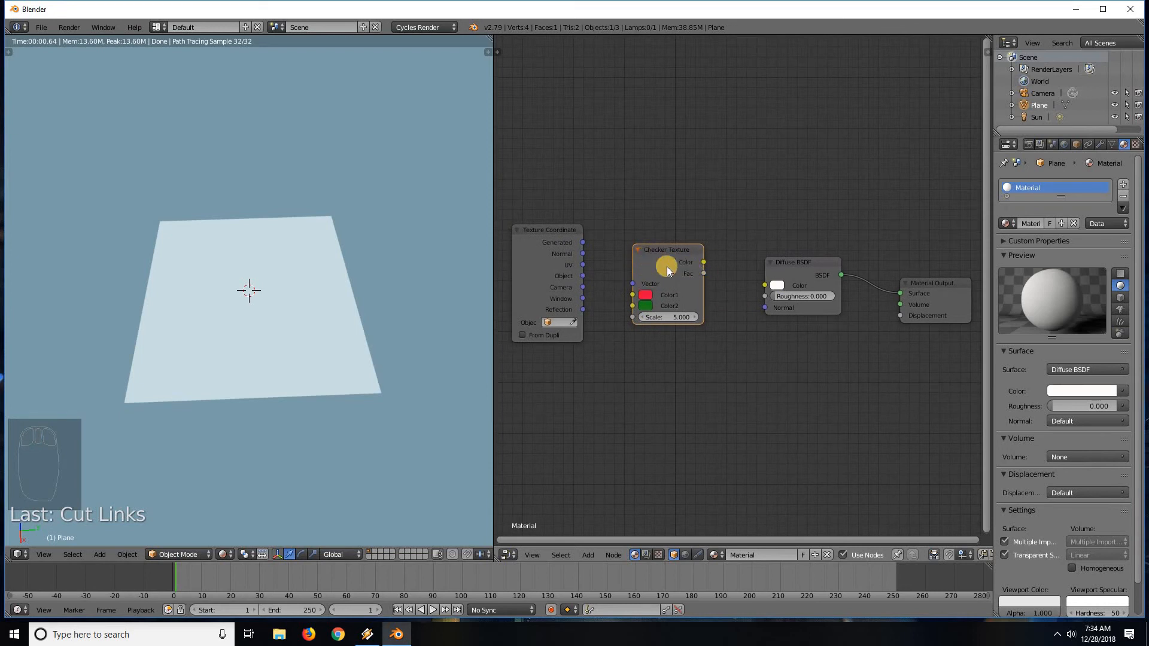
{"action": "scroll", "coordinate": [649, 292], "scroll_direction": "up", "scroll_amount": 1}
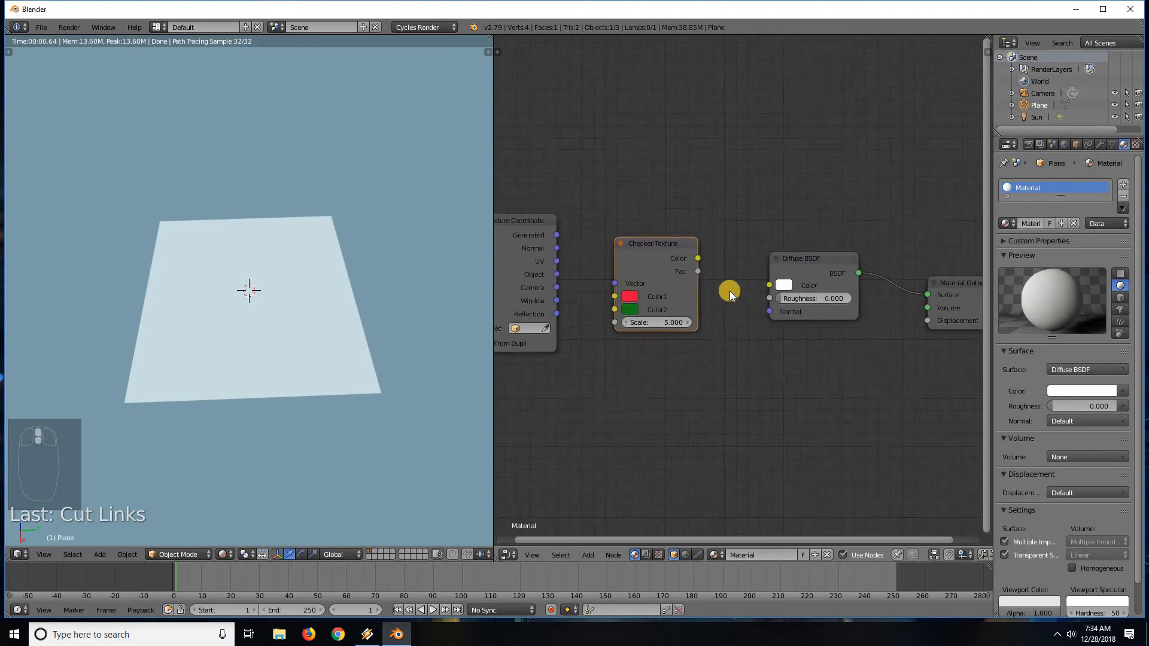
{"action": "middle_click_drag", "start_coordinate": [628, 292], "coordinate": [676, 292]}
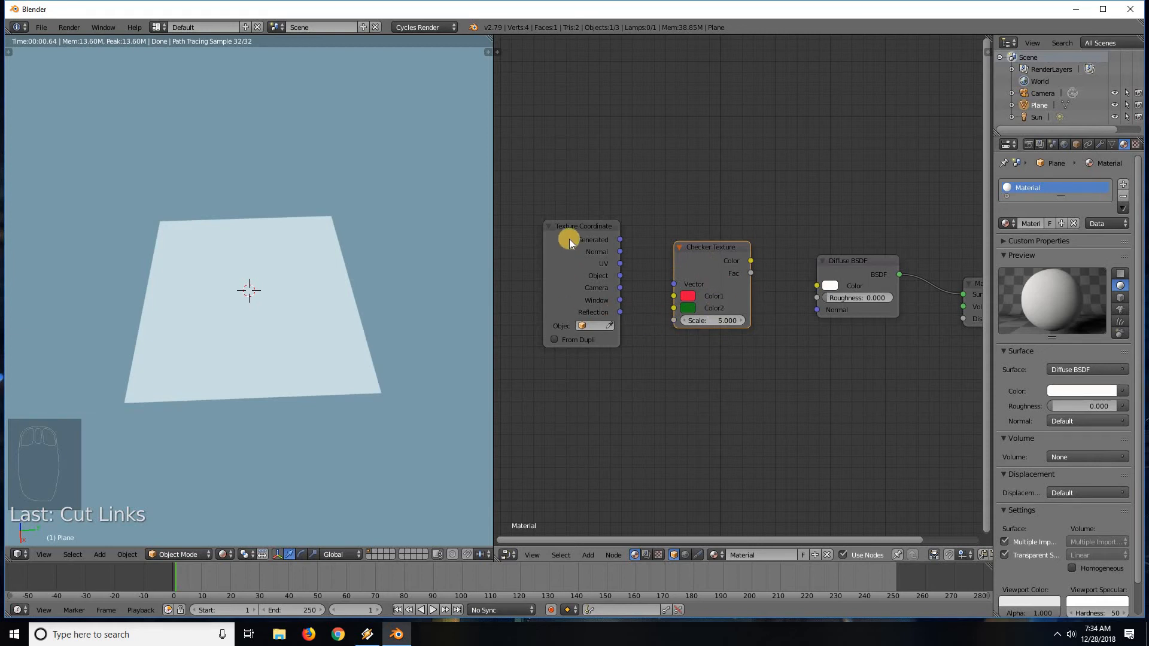
Link the Checker Texture's Color output to the Diffuse BSDF's Color input, leaving the Vector input unconnected.
{"action": "left_click", "coordinate": [562, 303]}
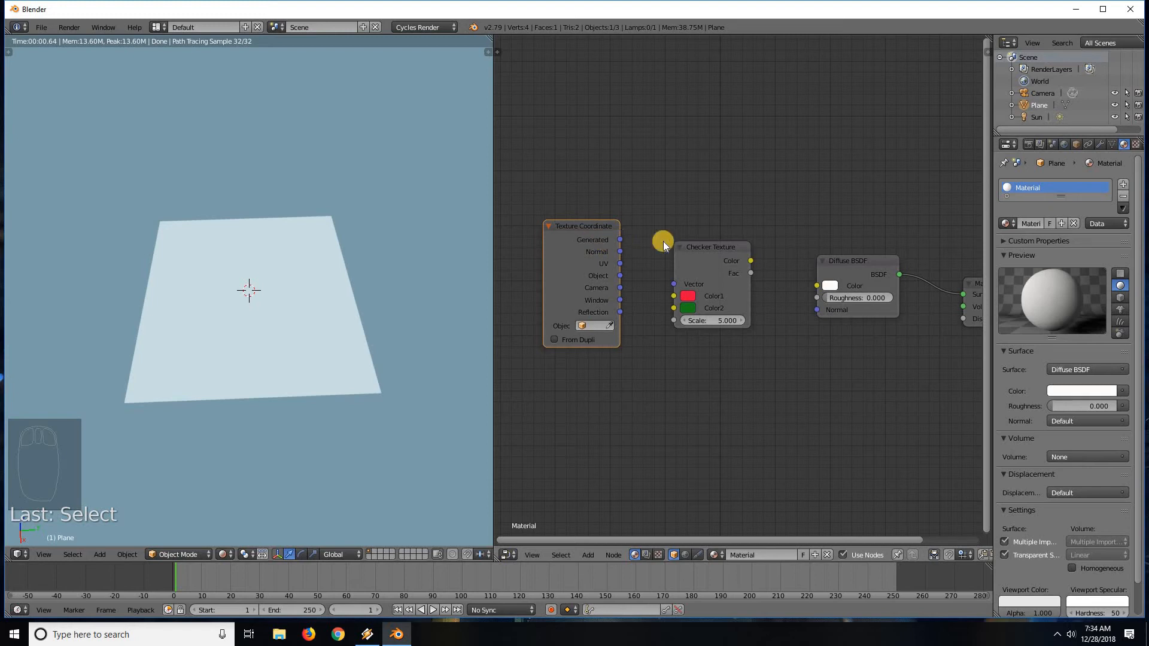
{"action": "left_click_drag", "start_coordinate": [751, 261], "coordinate": [816, 285]}
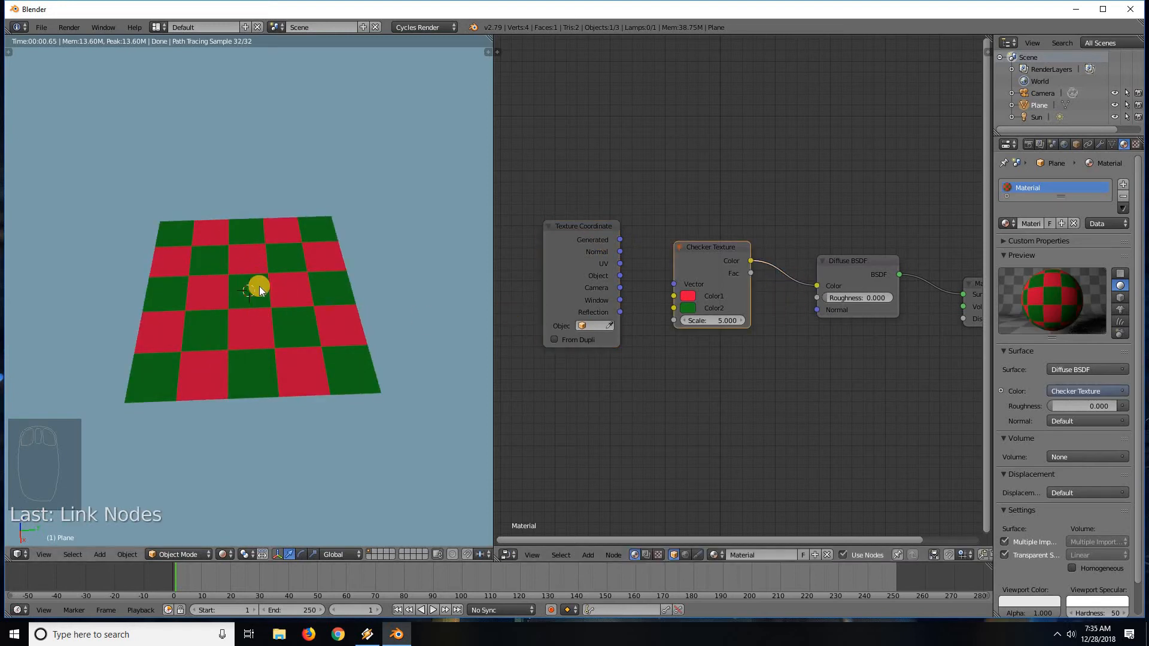
{"action": "left_click", "coordinate": [699, 266]}
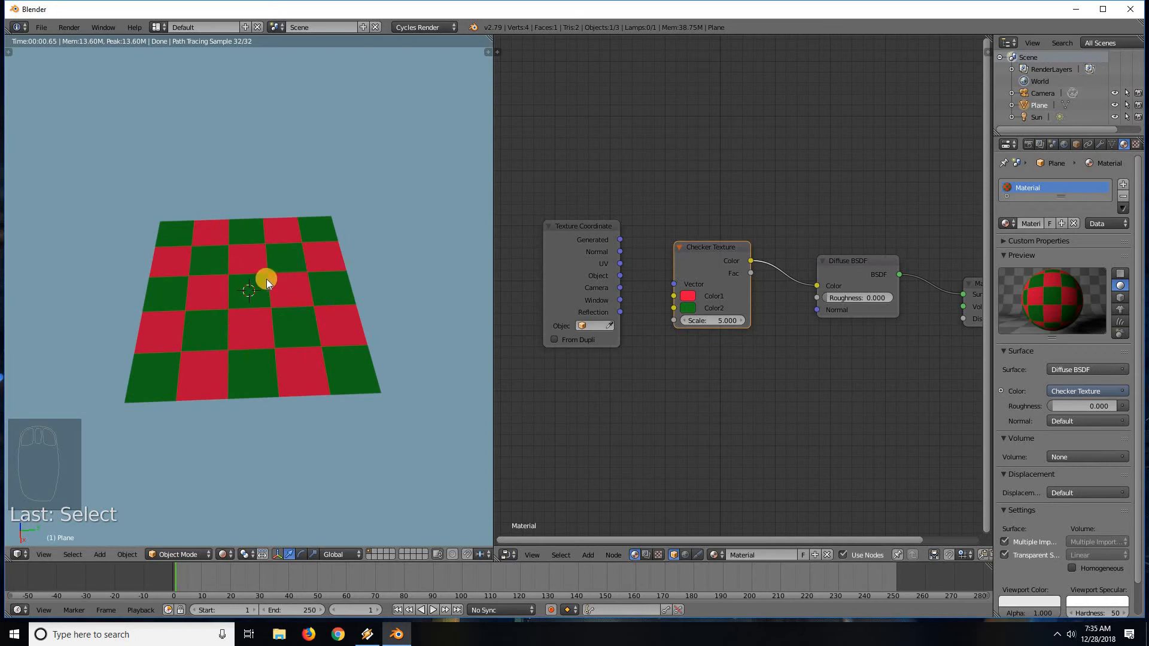
Delete the Texture Coordinate and Checker Texture nodes.
{"action": "left_click", "coordinate": [584, 252]}
{"action": "key", "text": "x"}
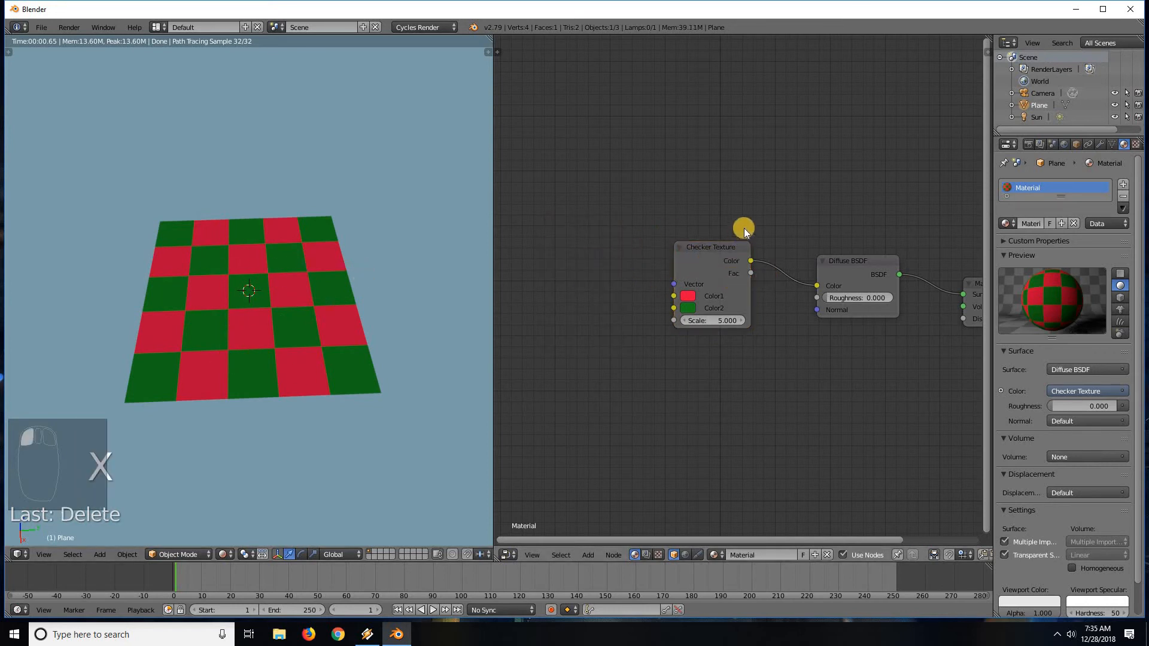
{"action": "middle_click_drag", "start_coordinate": [651, 181], "coordinate": [560, 158]}
{"action": "left_click", "coordinate": [598, 239]}
{"action": "key", "text": "x"}
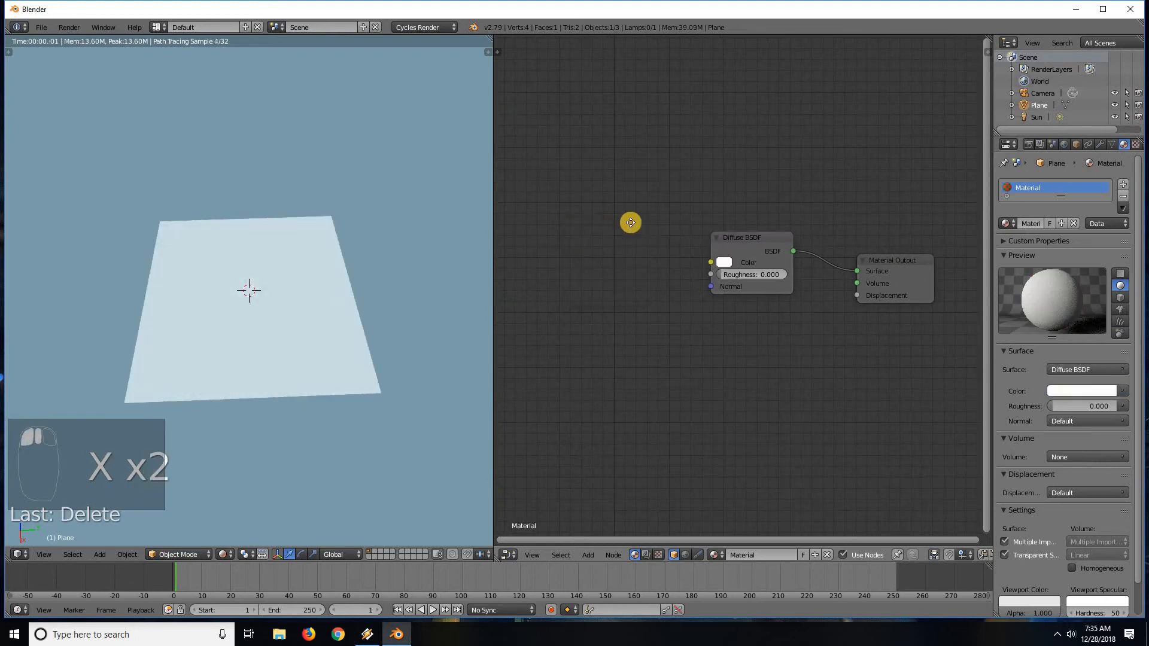
Move the Diffuse BSDF node close to the Material Output node.
{"action": "middle_click_drag", "start_coordinate": [630, 223], "coordinate": [658, 219]}
{"action": "left_click_drag", "start_coordinate": [785, 238], "coordinate": [832, 257]}
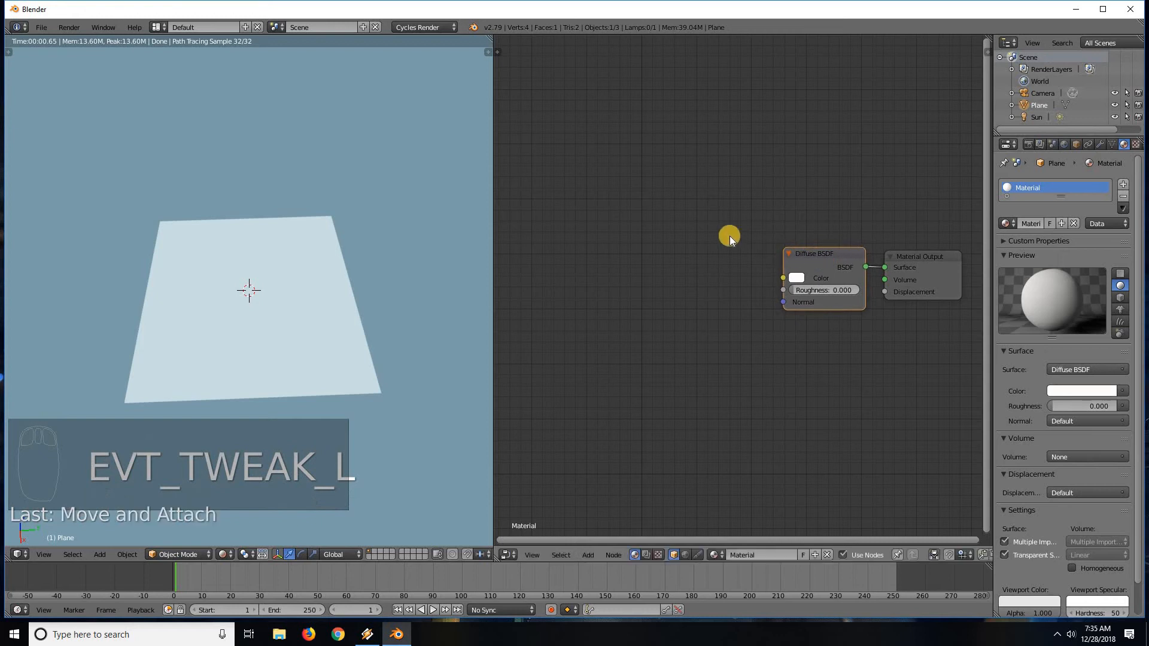
{"action": "middle_click_drag", "start_coordinate": [770, 219], "coordinate": [807, 204]}
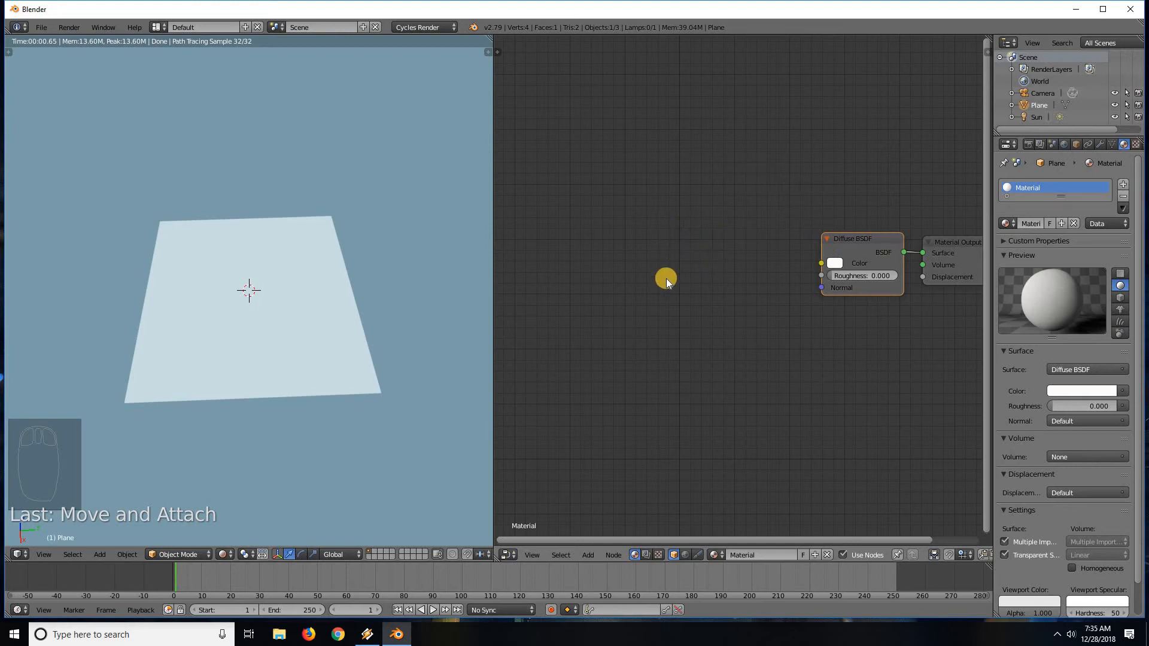
{"action": "left_click_drag", "start_coordinate": [821, 183], "coordinate": [884, 198]}
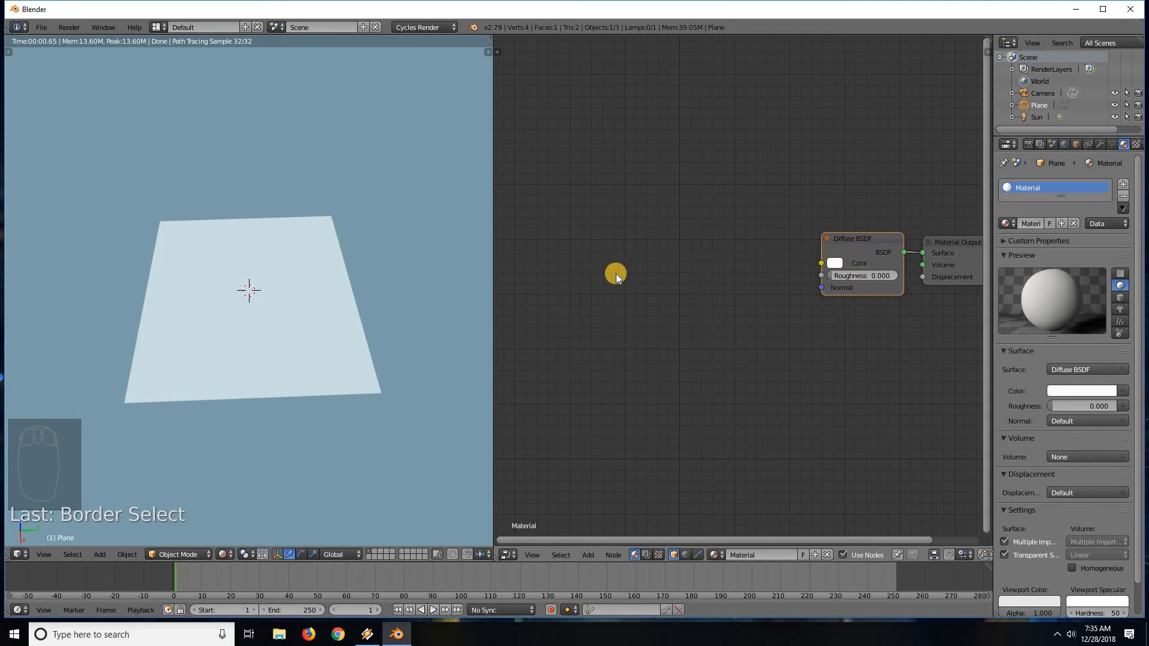
Add a Noise Texture node before the Diffuse BSDF and link its Color output to the shader's Color input.
{"action": "key", "text": "shift+a"}
{"action": "mouse_move", "coordinate": [584, 256]}
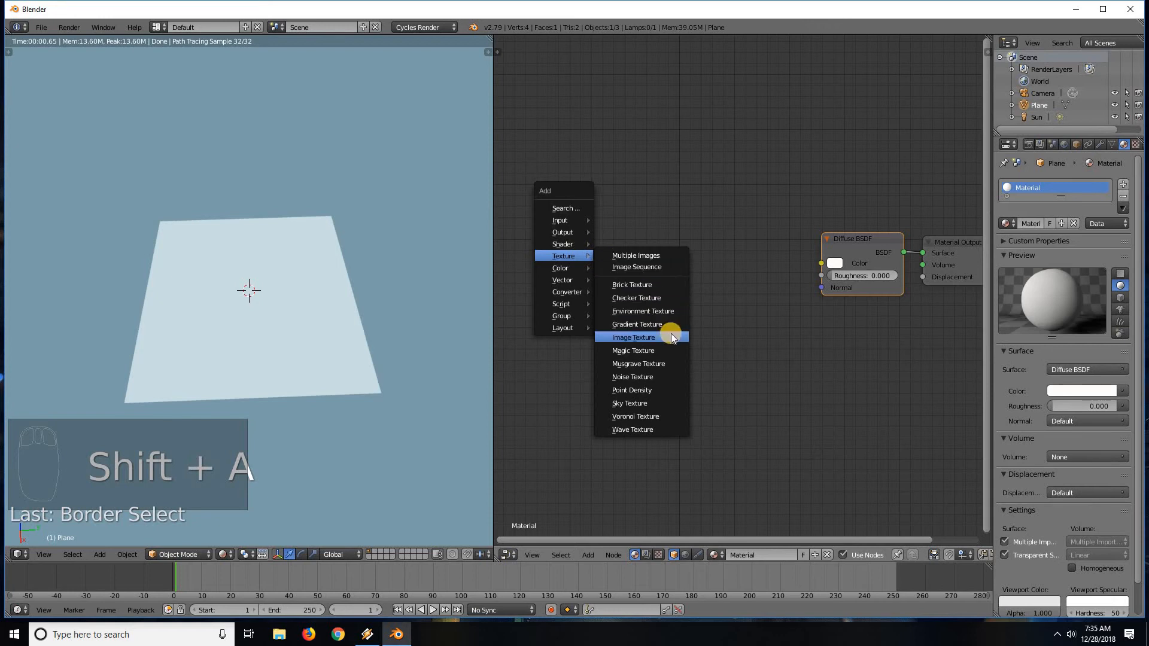
{"action": "left_click", "coordinate": [637, 376]}
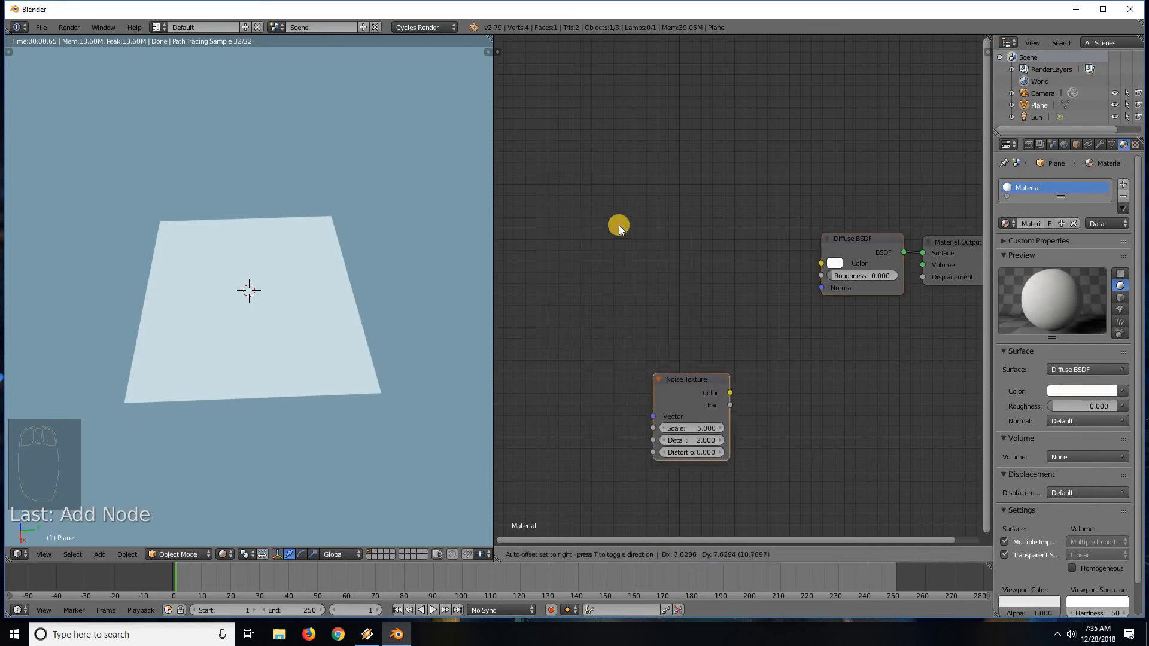
{"action": "left_click", "coordinate": [595, 227]}
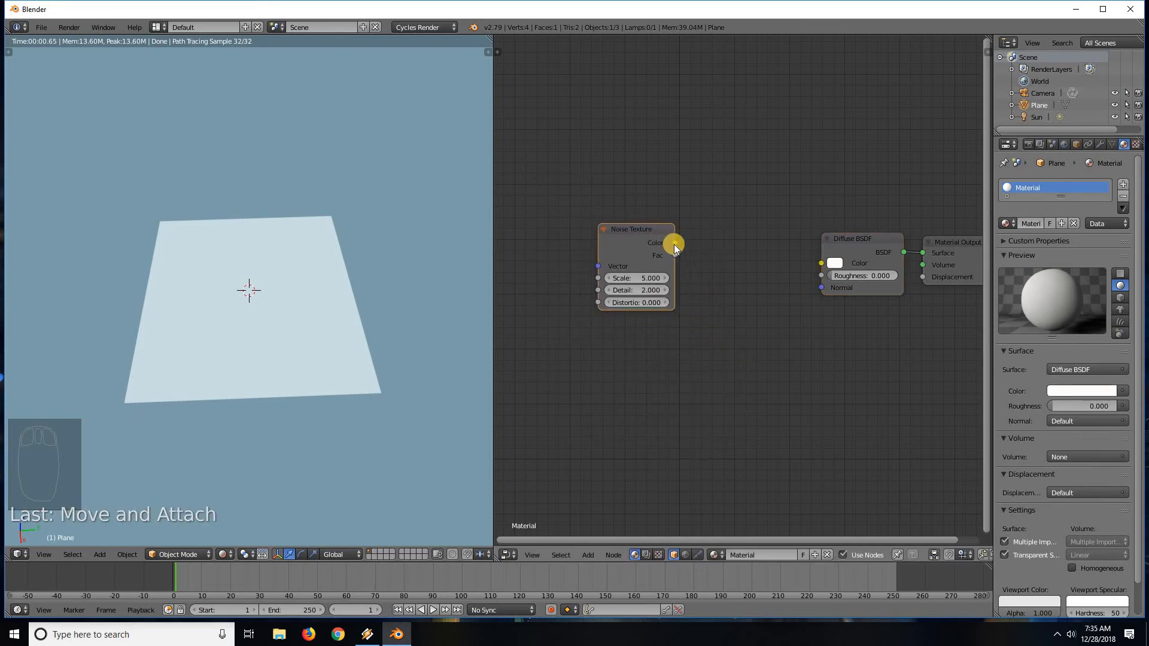
{"action": "left_click_drag", "start_coordinate": [676, 243], "coordinate": [820, 263]}
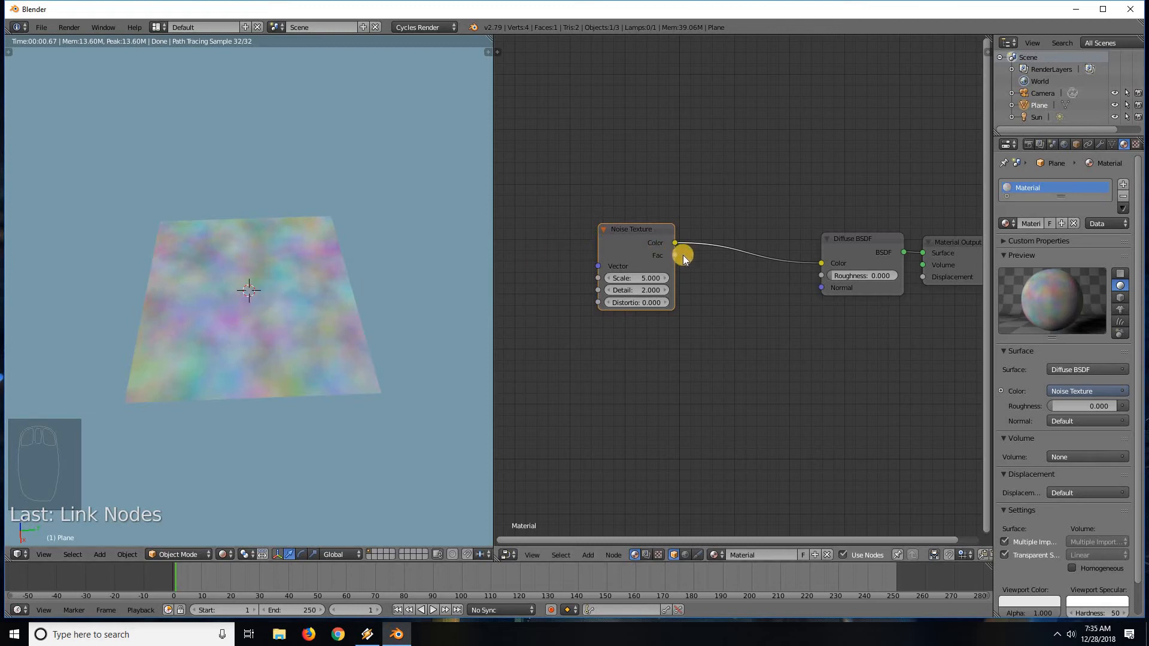
Feed the Diffuse BSDF's Color from the Noise Texture's Fac output instead and move the Noise Texture farther from the shader.
{"action": "left_click_drag", "start_coordinate": [675, 255], "coordinate": [818, 264]}
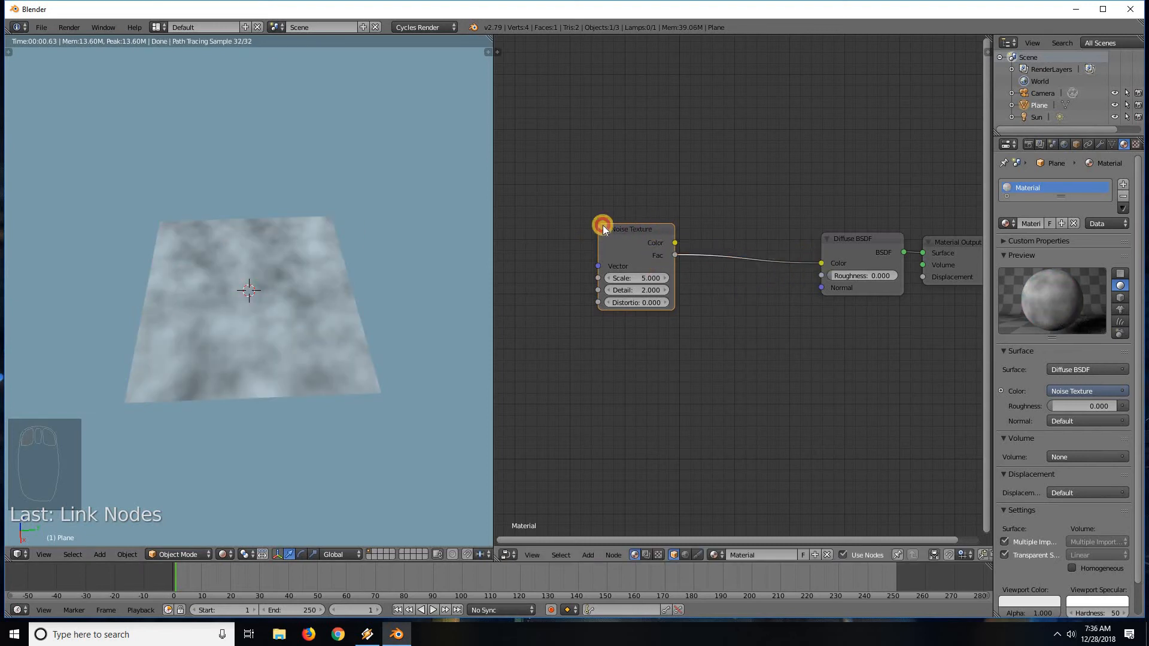
{"action": "left_click_drag", "start_coordinate": [602, 225], "coordinate": [491, 279]}
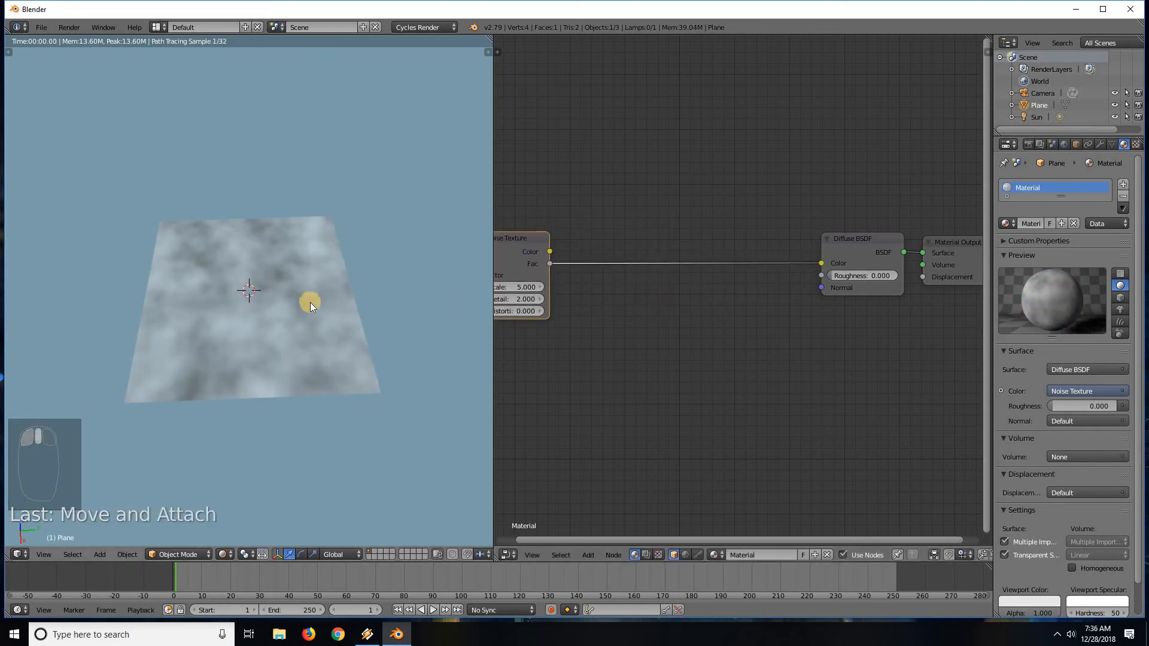
{"action": "mouse_move", "coordinate": [310, 303]}
{"action": "middle_mouse_down"}
{"action": "mouse_move", "coordinate": [293, 305]}
{"action": "mouse_move", "coordinate": [306, 310]}
{"action": "middle_mouse_up"}
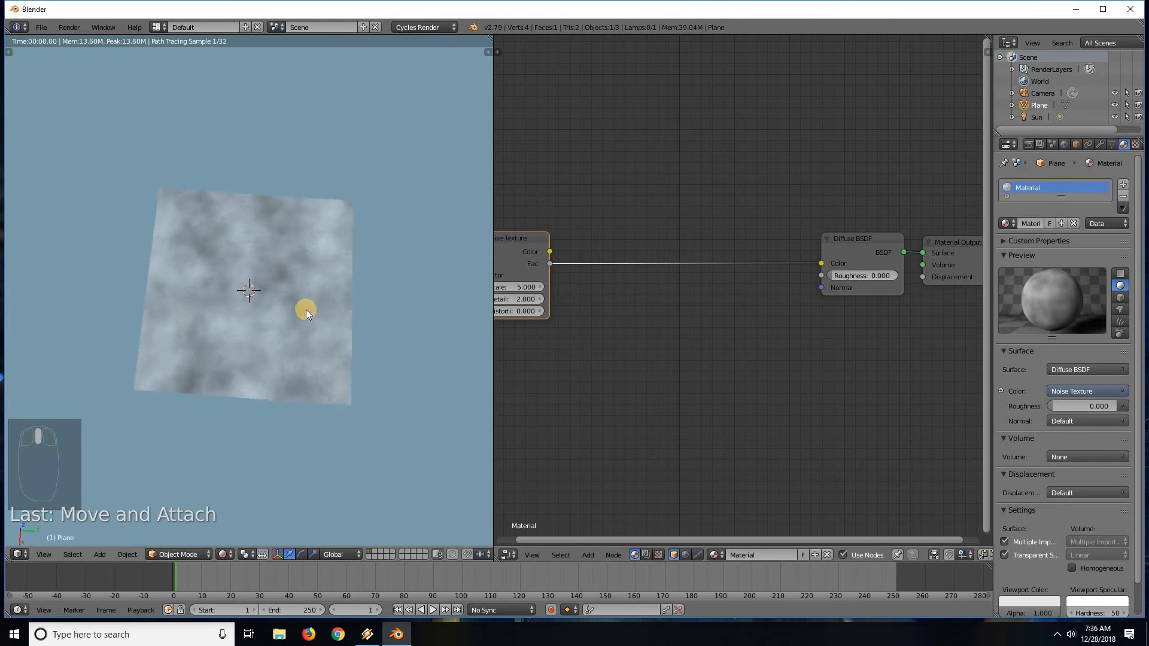
{"action": "scroll", "coordinate": [293, 311], "scroll_direction": "up", "scroll_amount": 3}
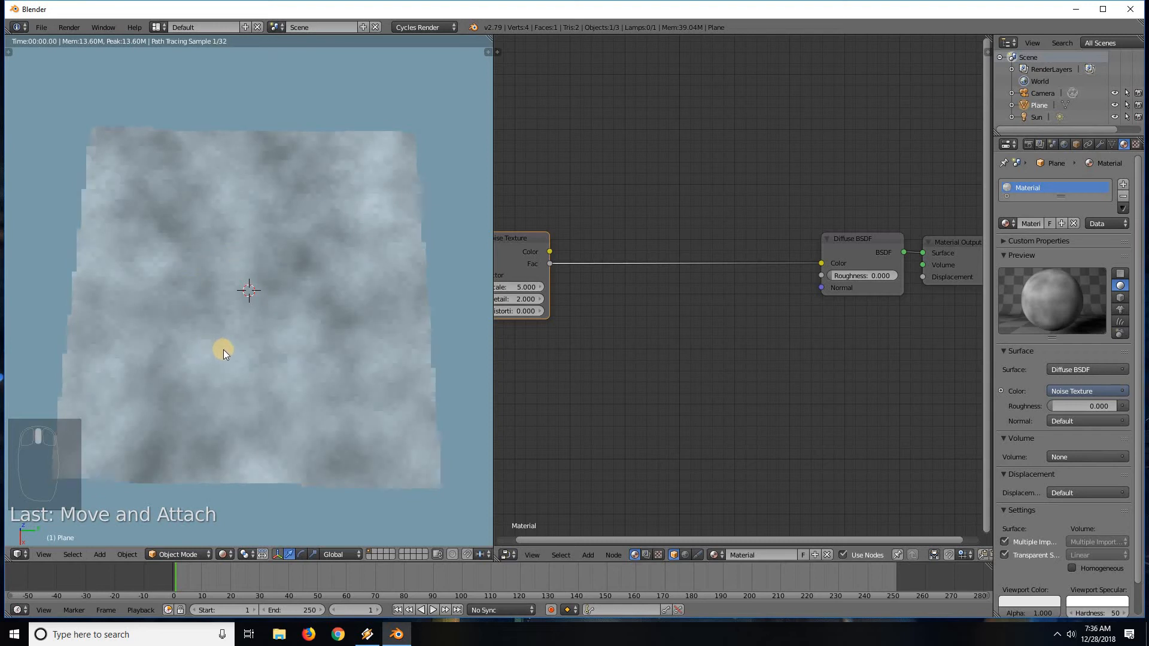
{"action": "middle_click_drag", "start_coordinate": [224, 349], "coordinate": [374, 168]}
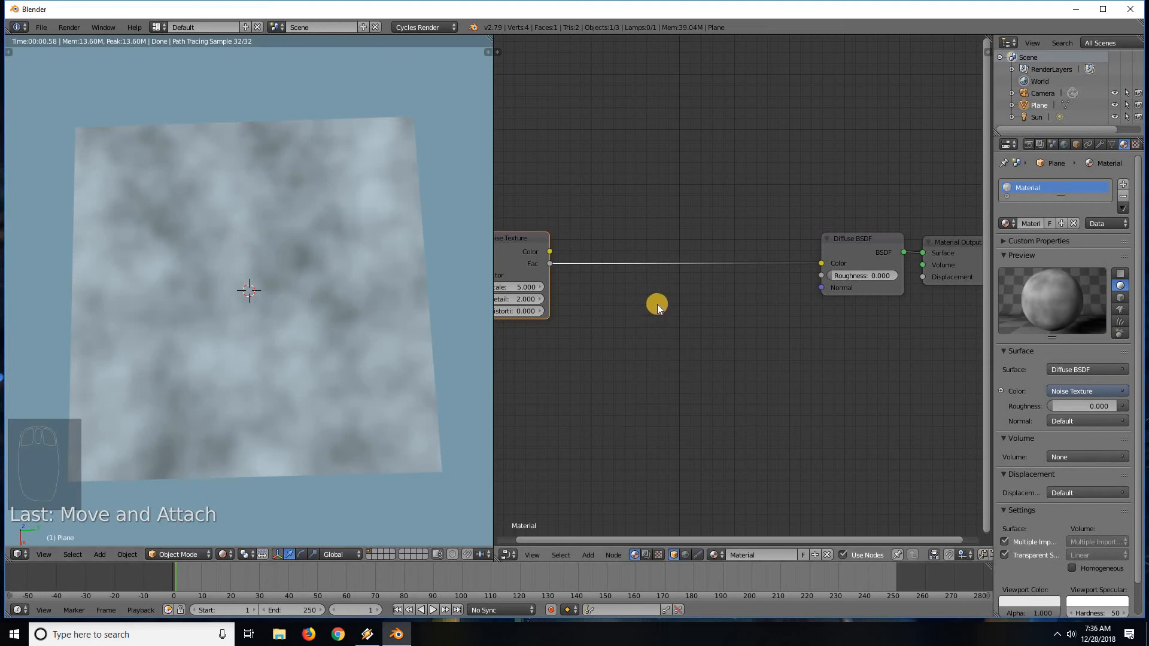
Insert a Bright/Contrast node into the link between the Noise Texture and the Diffuse BSDF.
{"action": "key", "text": "shift+a"}
{"action": "mouse_move", "coordinate": [660, 307]}
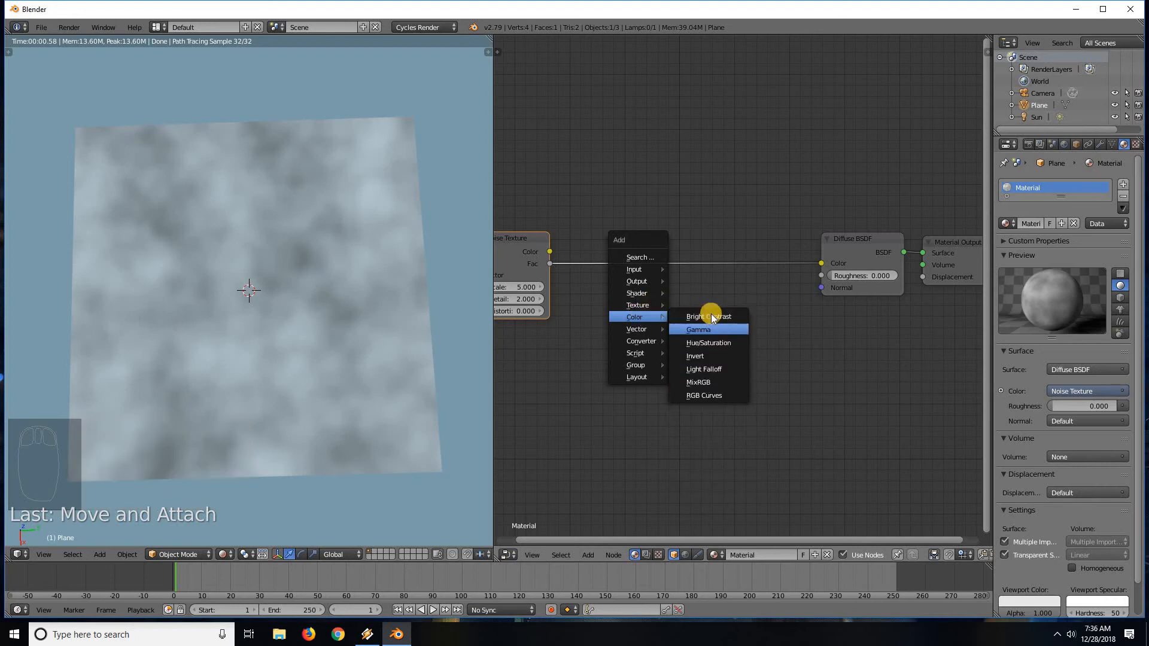
{"action": "left_click", "coordinate": [709, 316]}
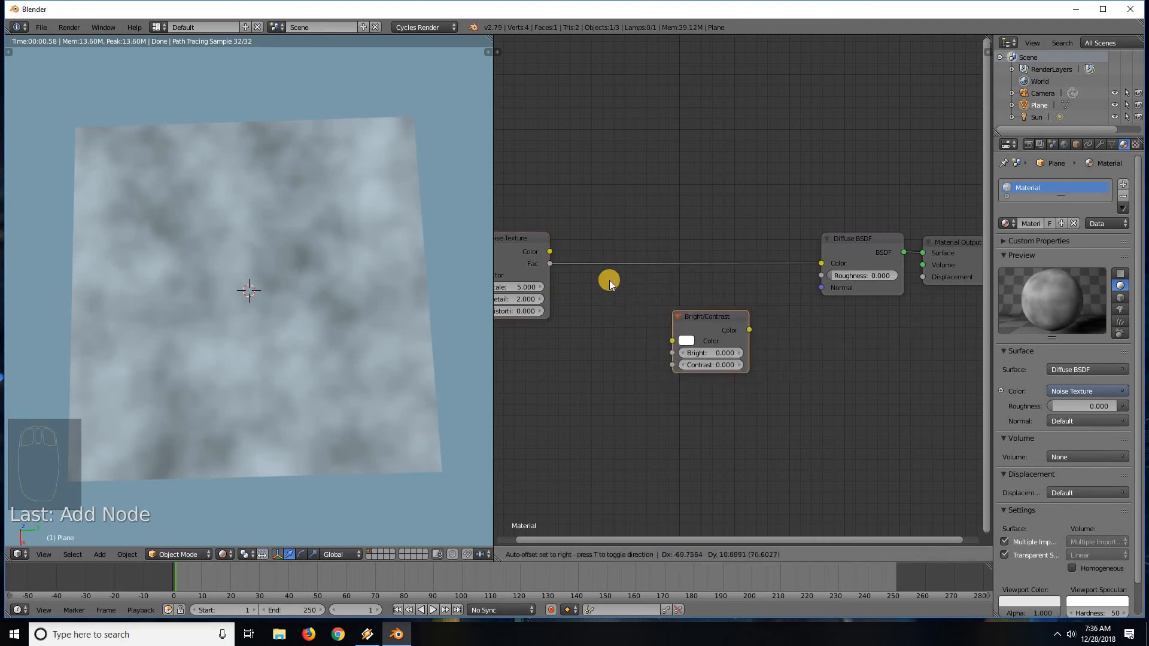
{"action": "left_click", "coordinate": [641, 227]}
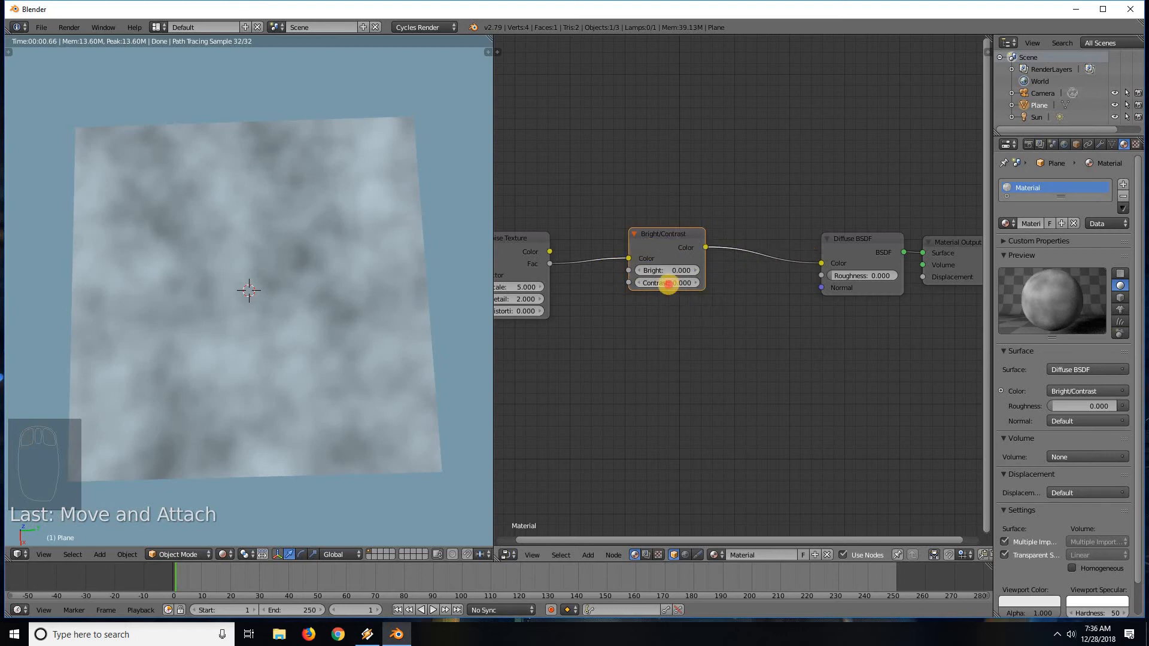
Try contrast values of 2.9 and 43 on the Bright/Contrast node and delete the node.
{"action": "mouse_move", "coordinate": [671, 286]}
{"action": "left_mouse_down"}
{"action": "mouse_move", "coordinate": [682, 282]}
{"action": "mouse_move", "coordinate": [664, 281]}
{"action": "left_mouse_up"}
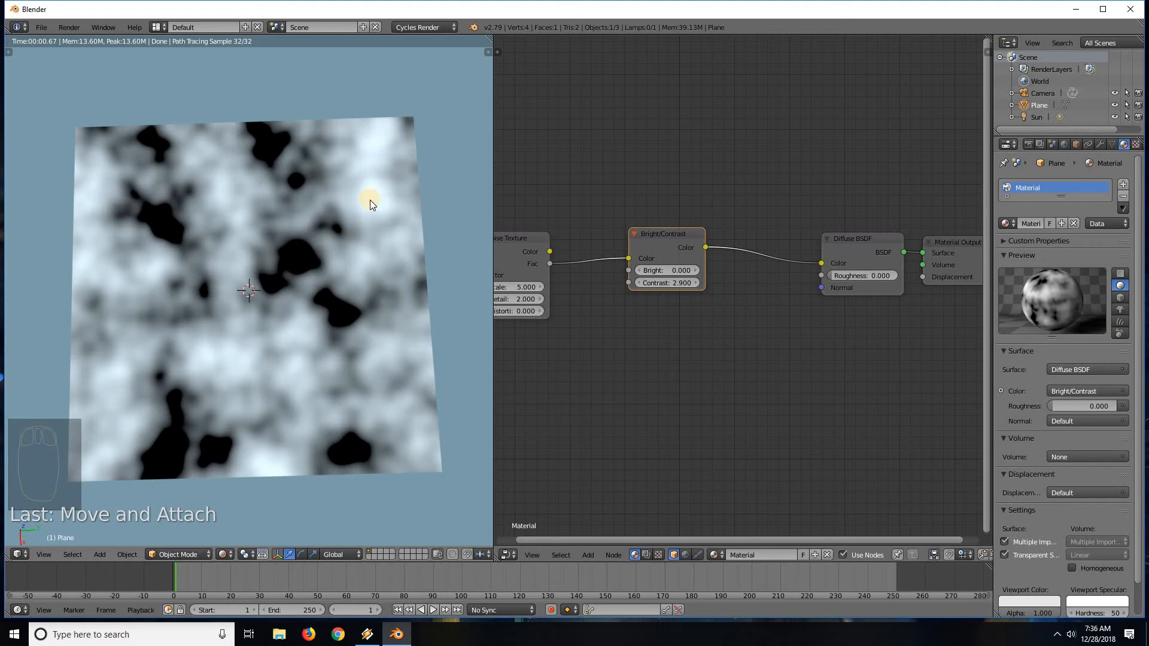
{"action": "left_click_drag", "start_coordinate": [662, 280], "coordinate": [225, 299]}
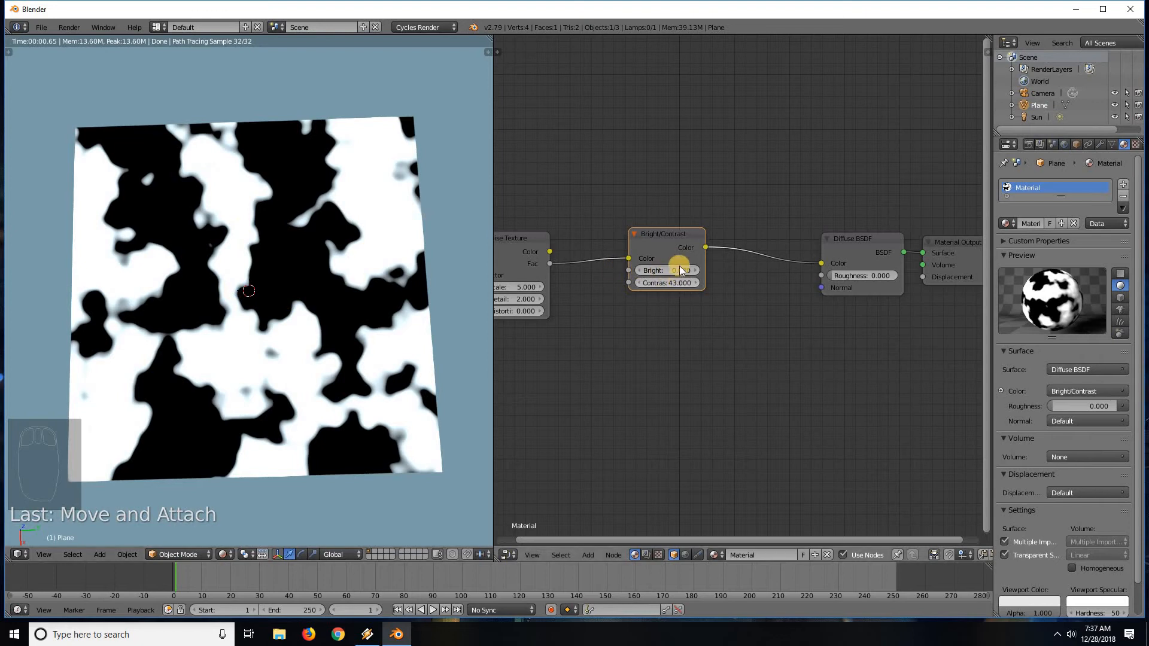
{"action": "left_click", "coordinate": [672, 244]}
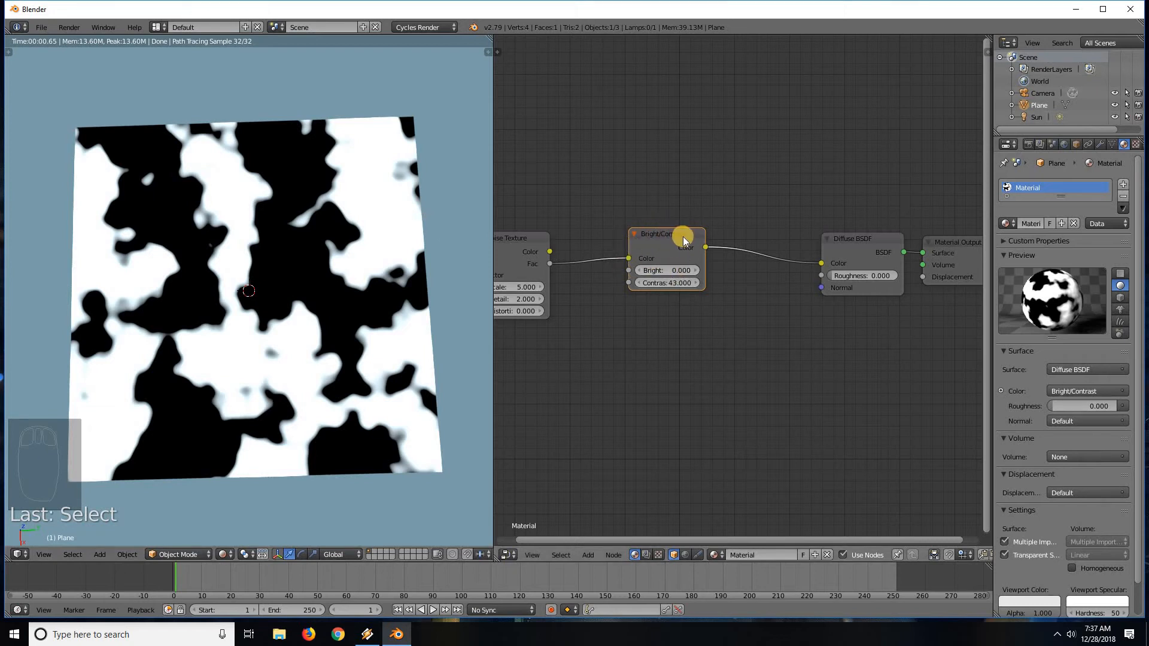
{"action": "key", "text": "x"}
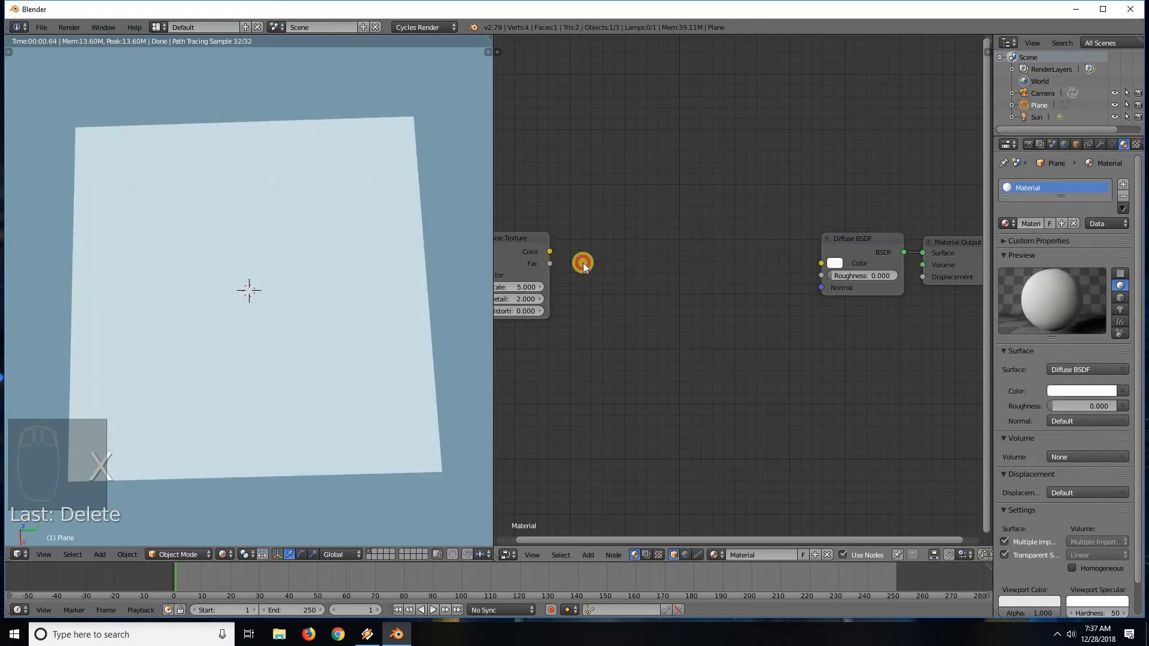
Link the Noise Texture's Fac output to the Diffuse BSDF color and insert a ColorRamp node between them.
{"action": "left_click_drag", "start_coordinate": [582, 263], "coordinate": [819, 263]}
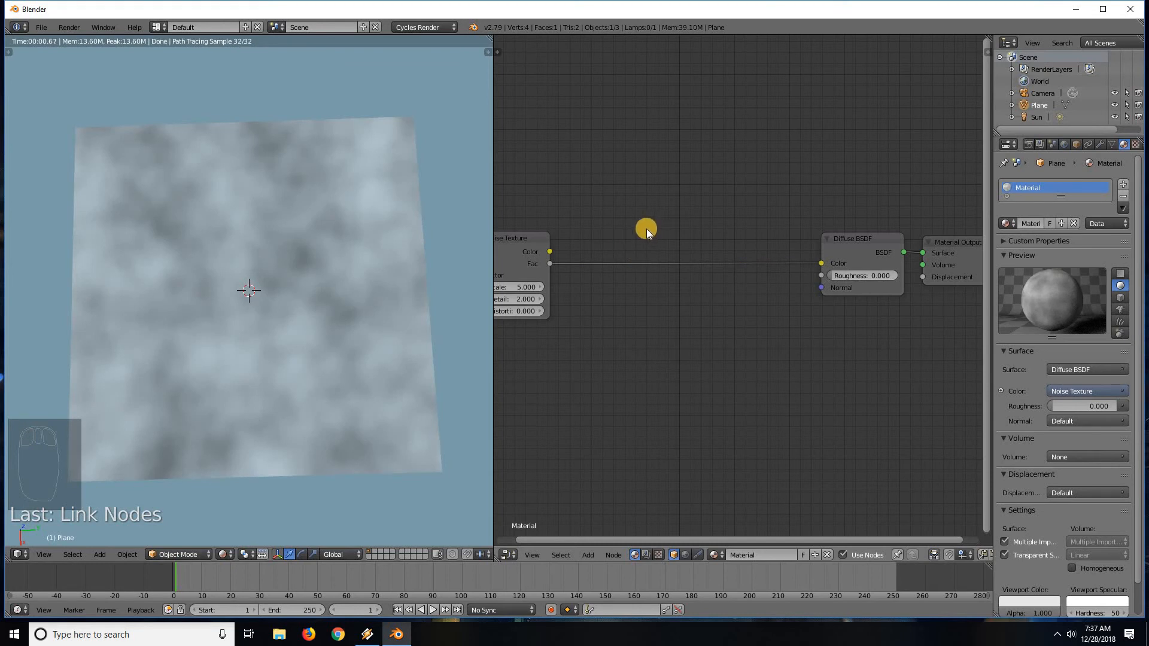
{"action": "key", "text": "shift+a"}
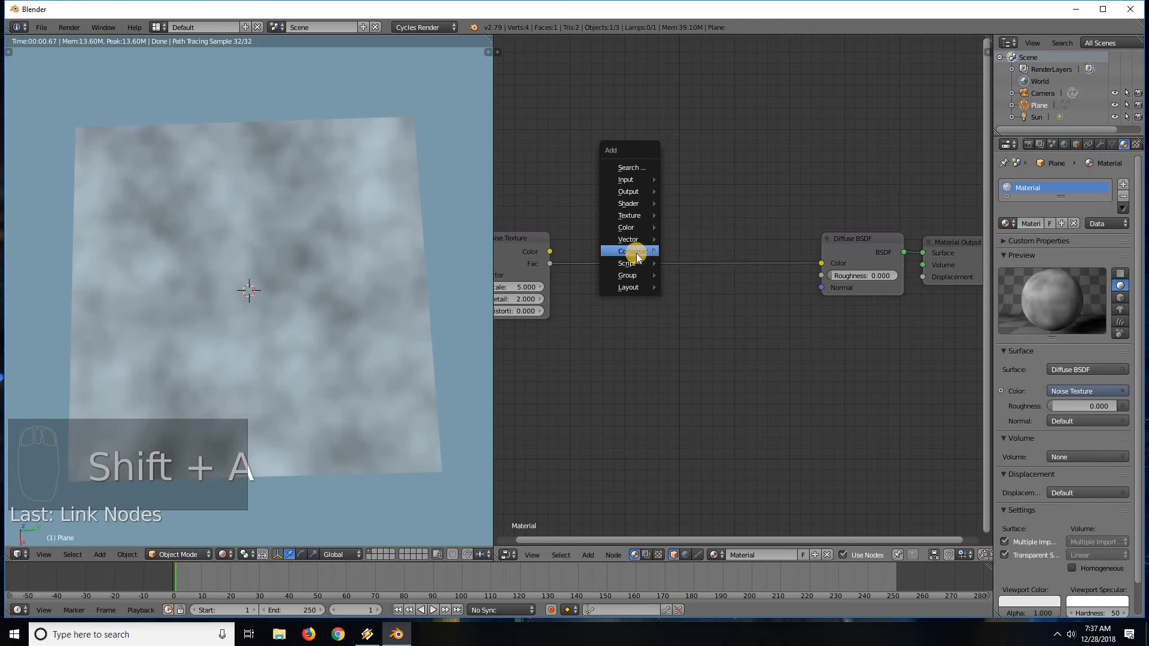
{"action": "mouse_move", "coordinate": [636, 253]}
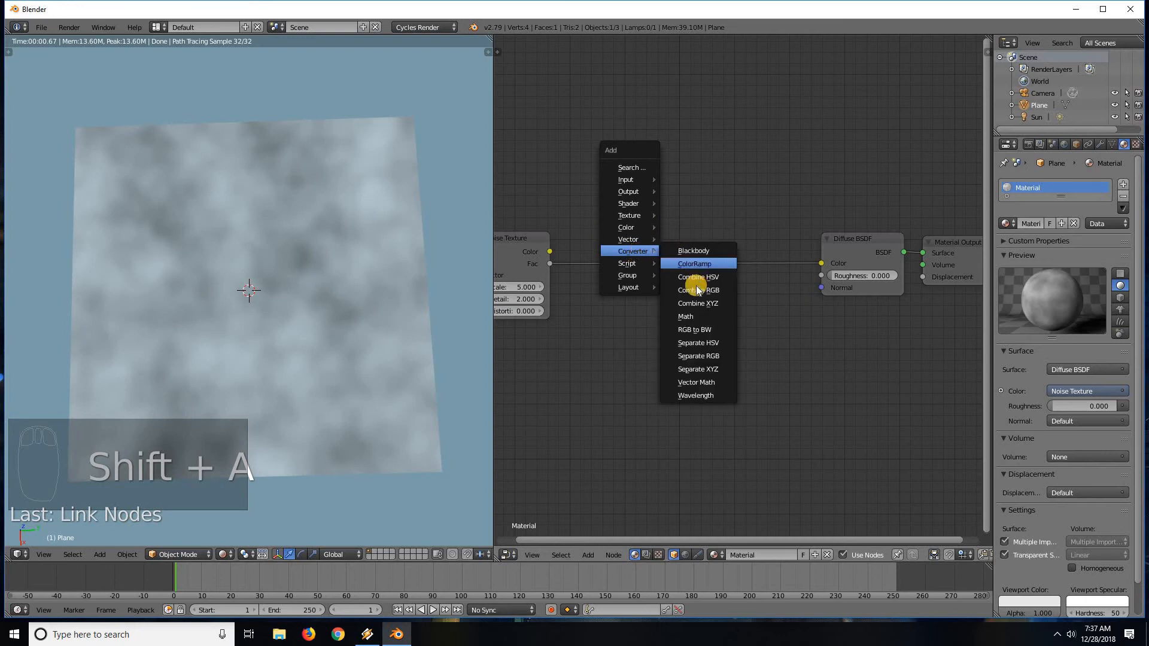
{"action": "left_click", "coordinate": [696, 264]}
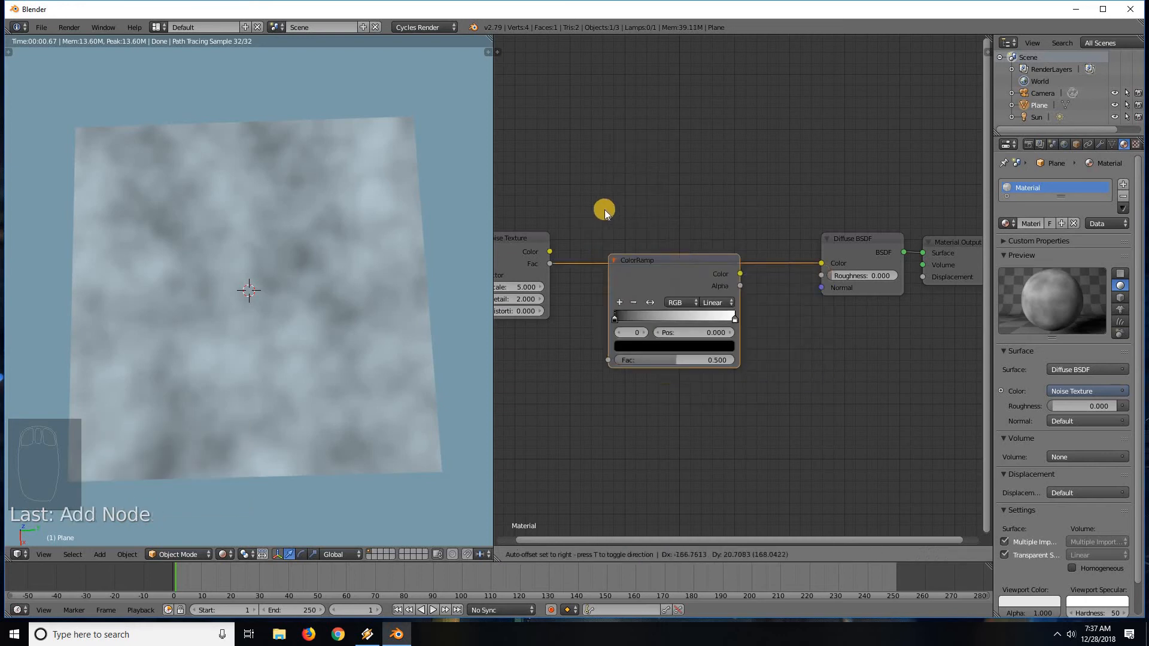
{"action": "left_click", "coordinate": [604, 209]}
{"action": "left_click_drag", "start_coordinate": [605, 315], "coordinate": [549, 264]}
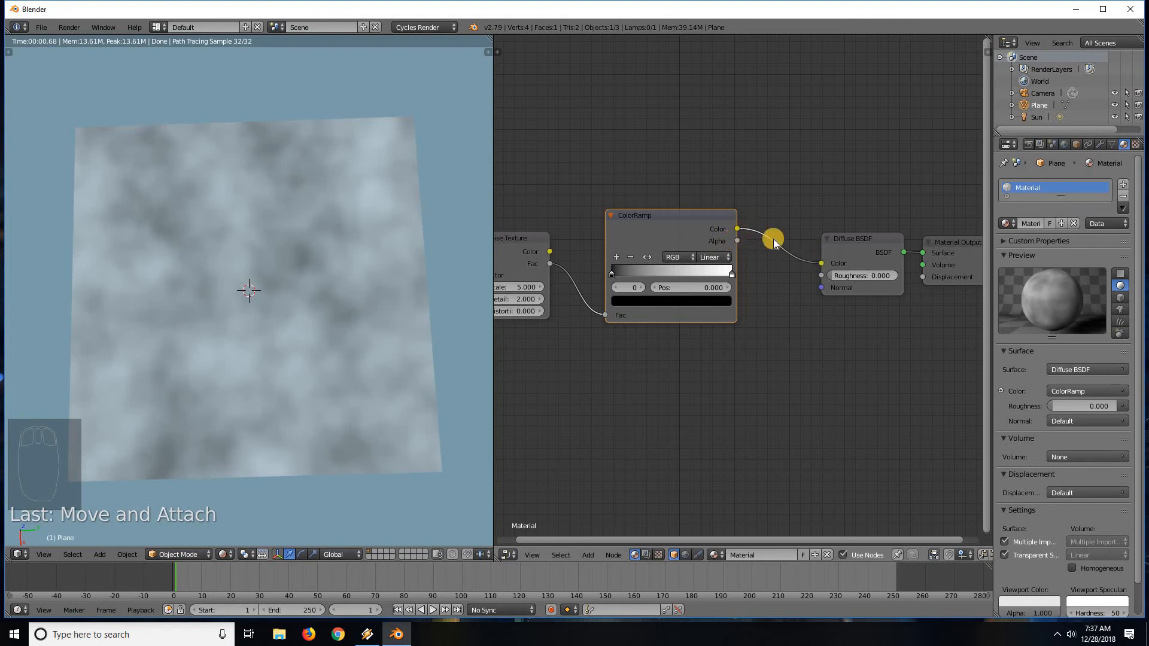
{"action": "left_click_drag", "start_coordinate": [816, 258], "coordinate": [821, 263]}
Test the ColorRamp's contrast by moving its black stop inward and white stop to 0.555, and return both stops to the ends.
{"action": "left_click_drag", "start_coordinate": [616, 273], "coordinate": [647, 268]}
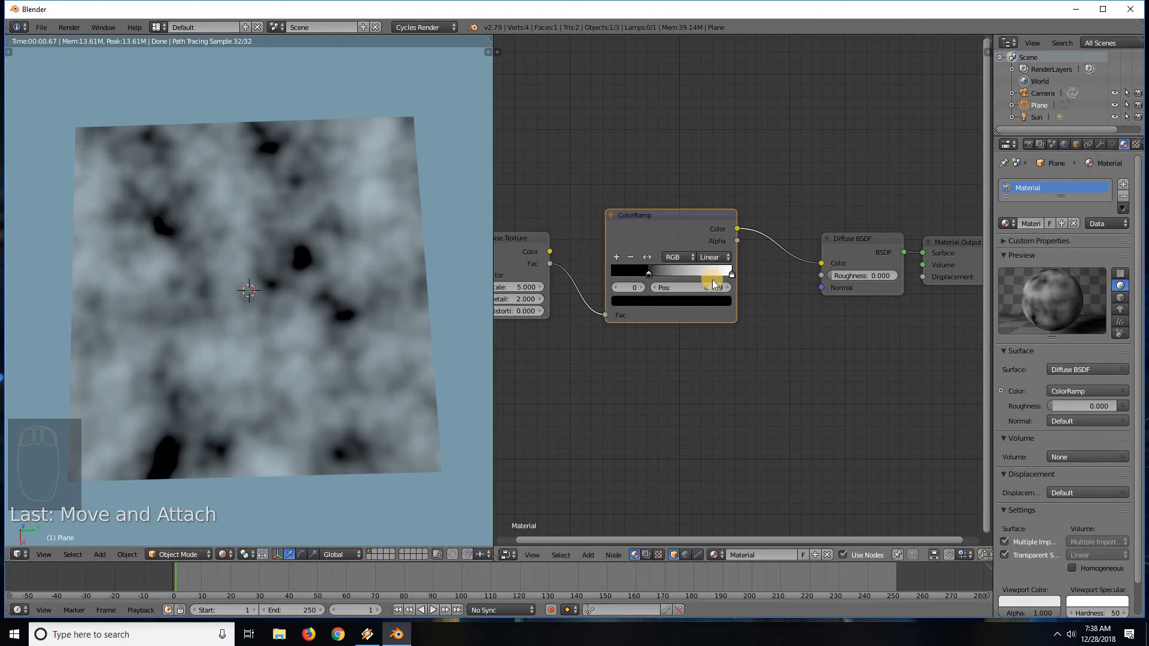
{"action": "left_click_drag", "start_coordinate": [729, 272], "coordinate": [677, 271]}
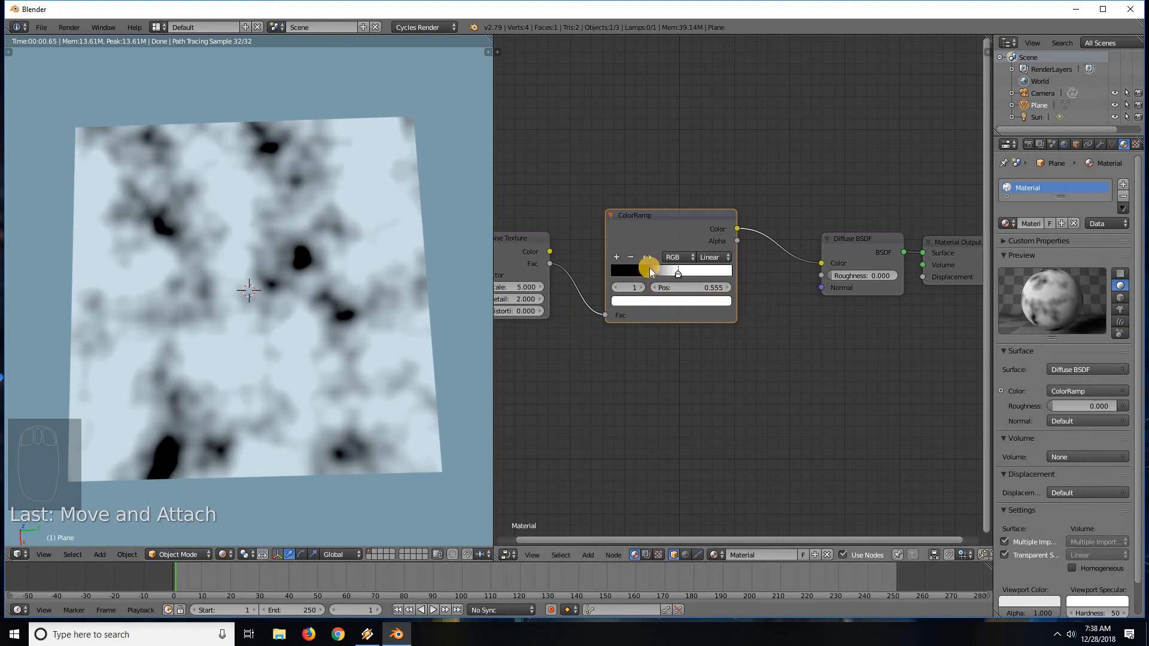
{"action": "left_click_drag", "start_coordinate": [645, 272], "coordinate": [604, 275]}
{"action": "left_click_drag", "start_coordinate": [677, 273], "coordinate": [703, 271]}
{"action": "left_click_drag", "start_coordinate": [612, 272], "coordinate": [636, 271]}
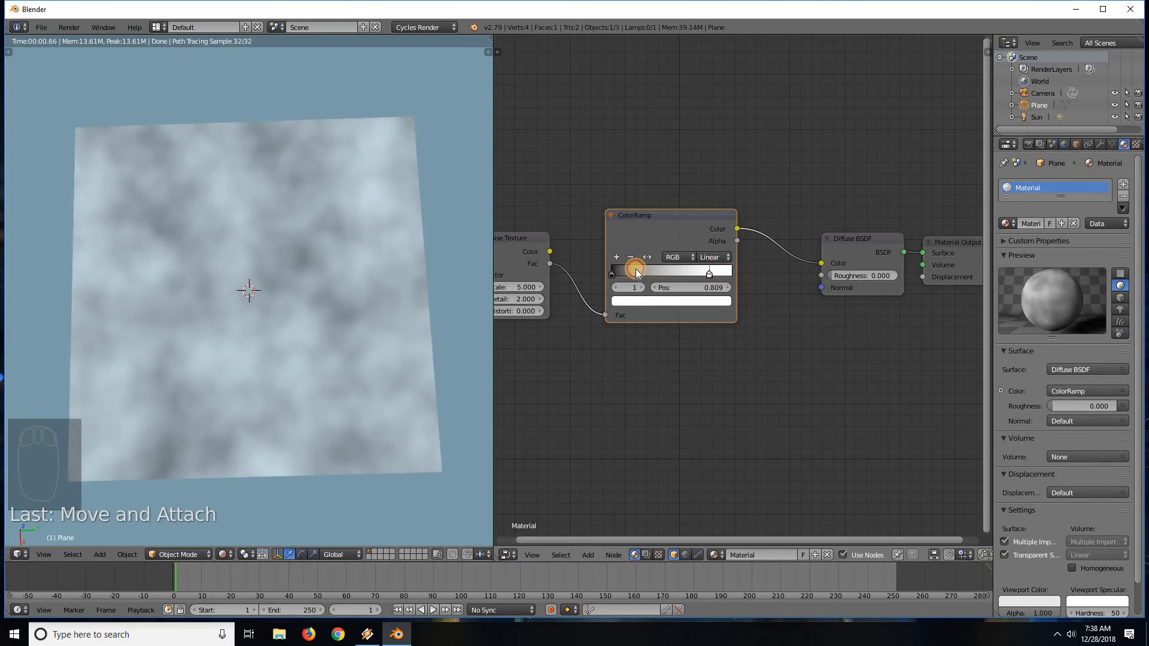
{"action": "left_click_drag", "start_coordinate": [706, 273], "coordinate": [740, 289]}
{"action": "left_click", "coordinate": [647, 273]}
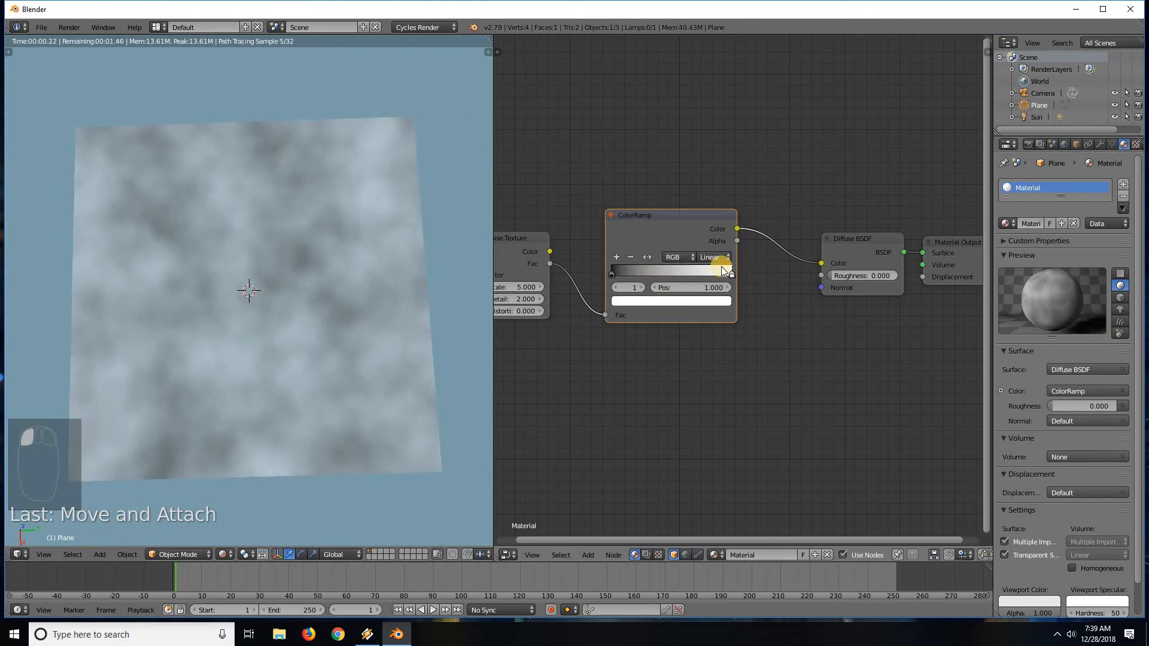
Add two stops to the ColorRamp and color the stop at position 0.500 pink.
{"action": "double_click", "coordinate": [616, 257]}
{"action": "left_click_drag", "start_coordinate": [644, 274], "coordinate": [636, 275]}
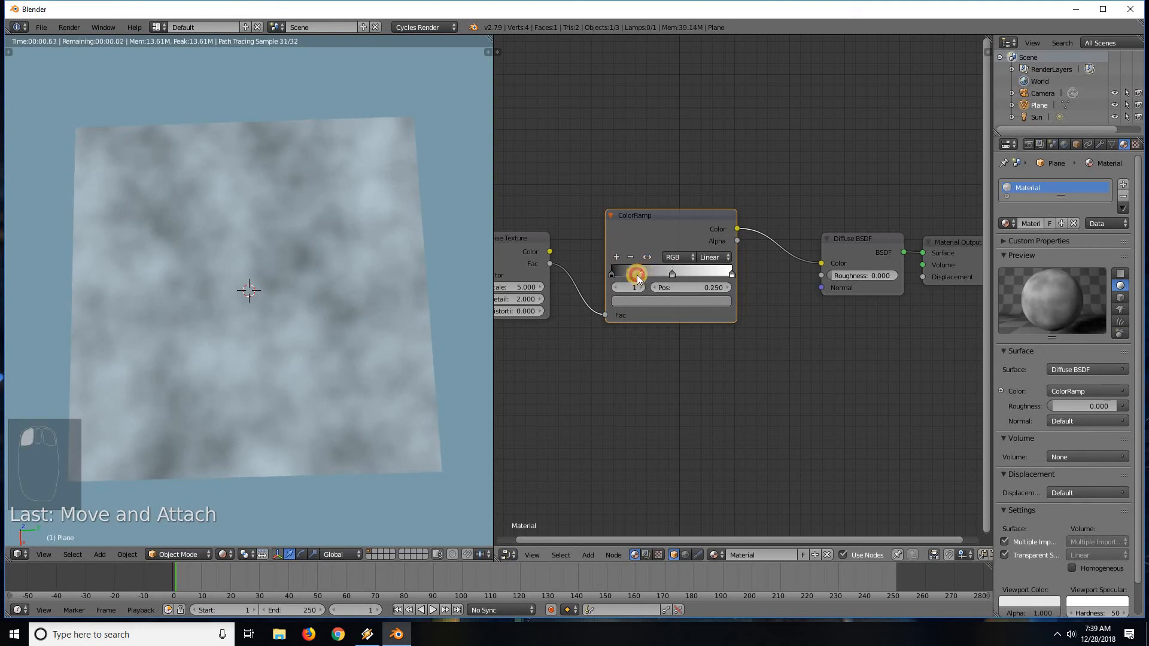
{"action": "left_click", "coordinate": [672, 275]}
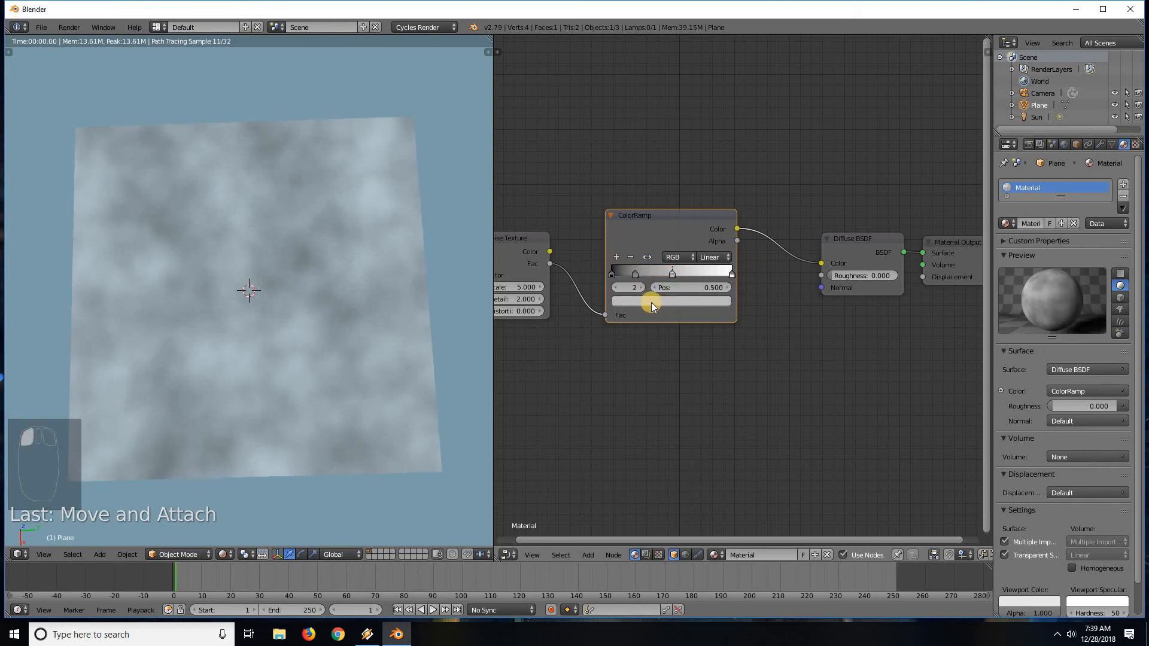
{"action": "left_click", "coordinate": [650, 302]}
{"action": "left_click", "coordinate": [680, 216]}
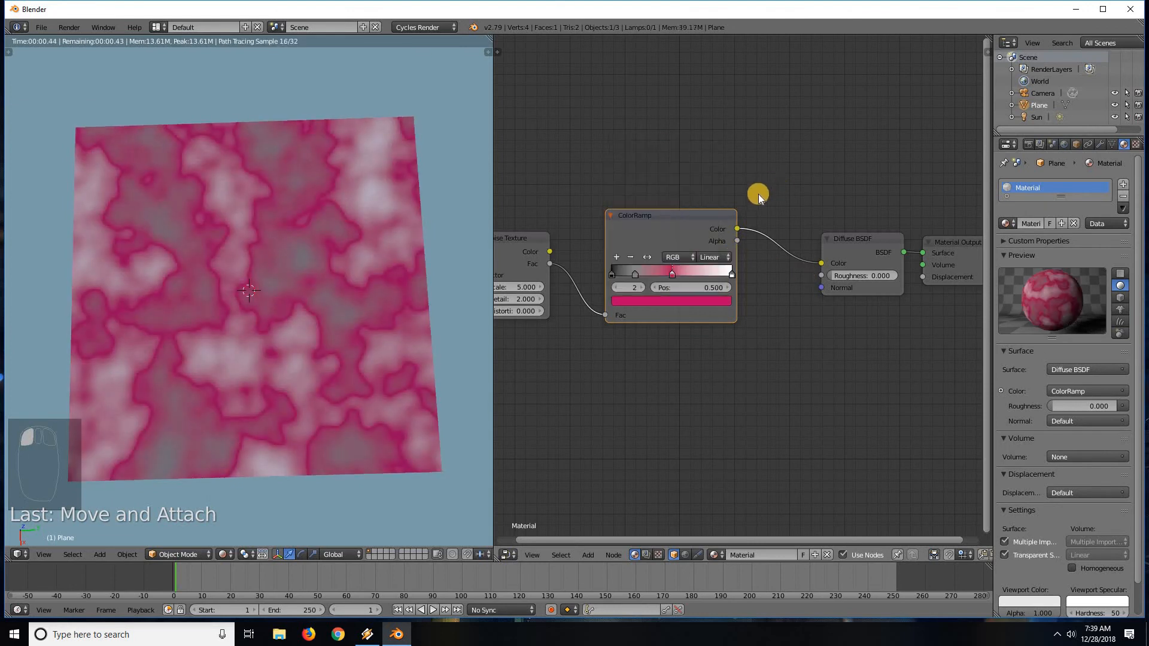
Delete the ColorRamp node and link the Noise Texture's Fac output directly to the Diffuse BSDF color.
{"action": "left_click", "coordinate": [652, 227]}
{"action": "key", "text": "x"}
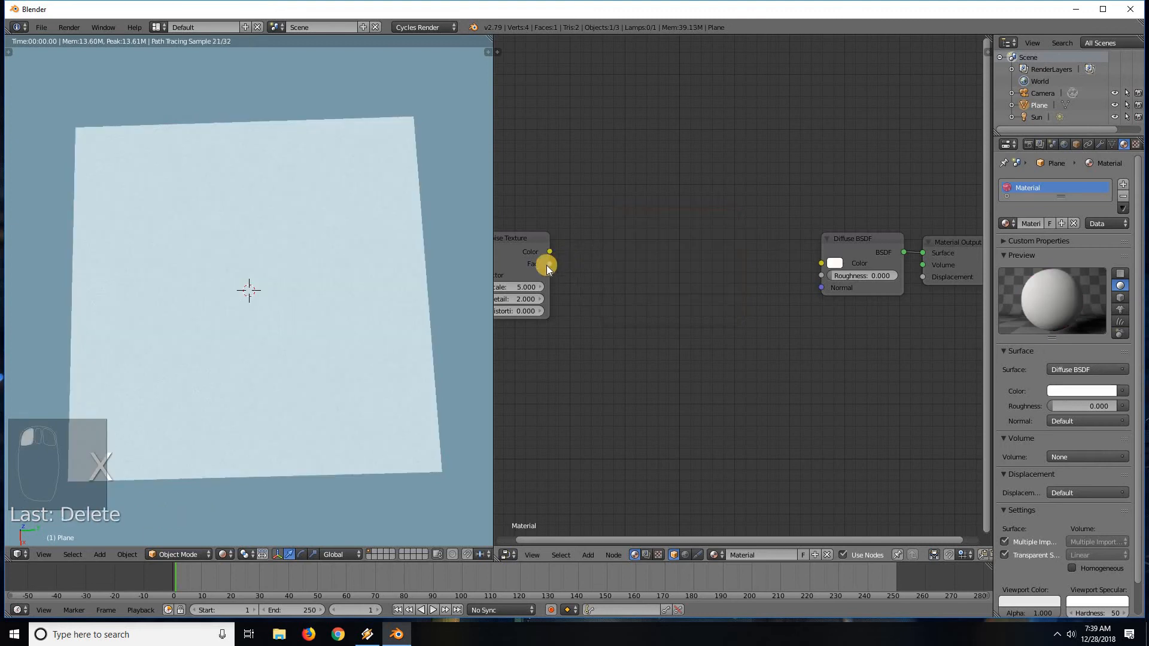
{"action": "left_click_drag", "start_coordinate": [561, 263], "coordinate": [821, 263]}
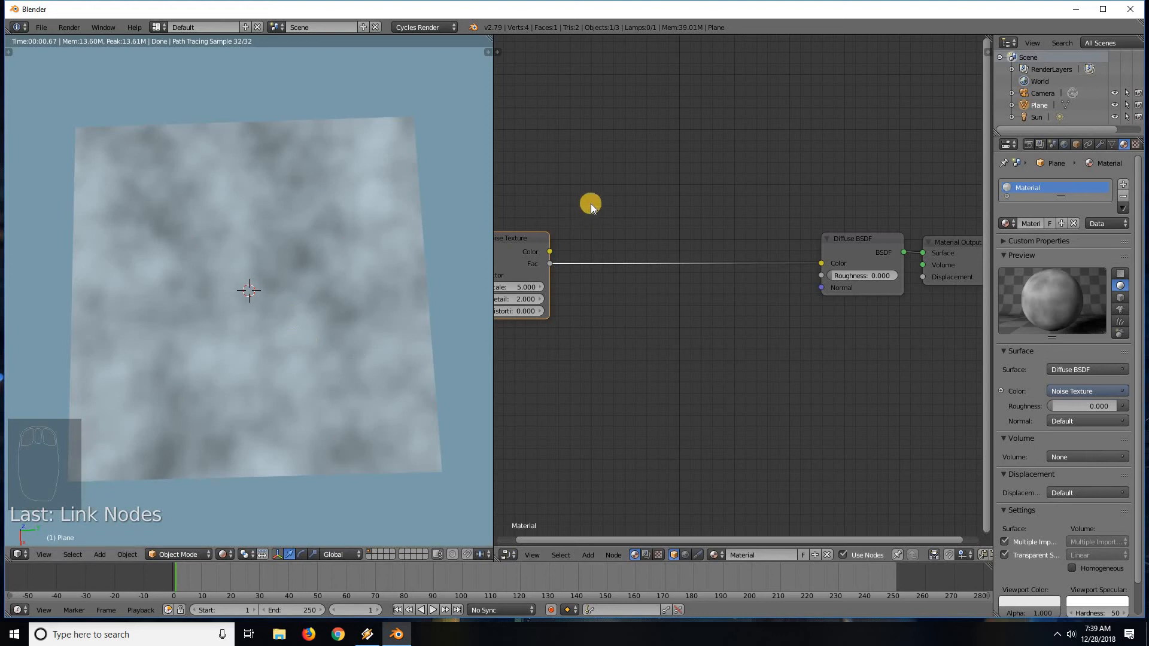
Reposition the Noise Texture node and add a Math node above its link to the Diffuse BSDF.
{"action": "middle_click_drag", "start_coordinate": [527, 250], "coordinate": [595, 245]}
{"action": "left_click_drag", "start_coordinate": [569, 224], "coordinate": [532, 212]}
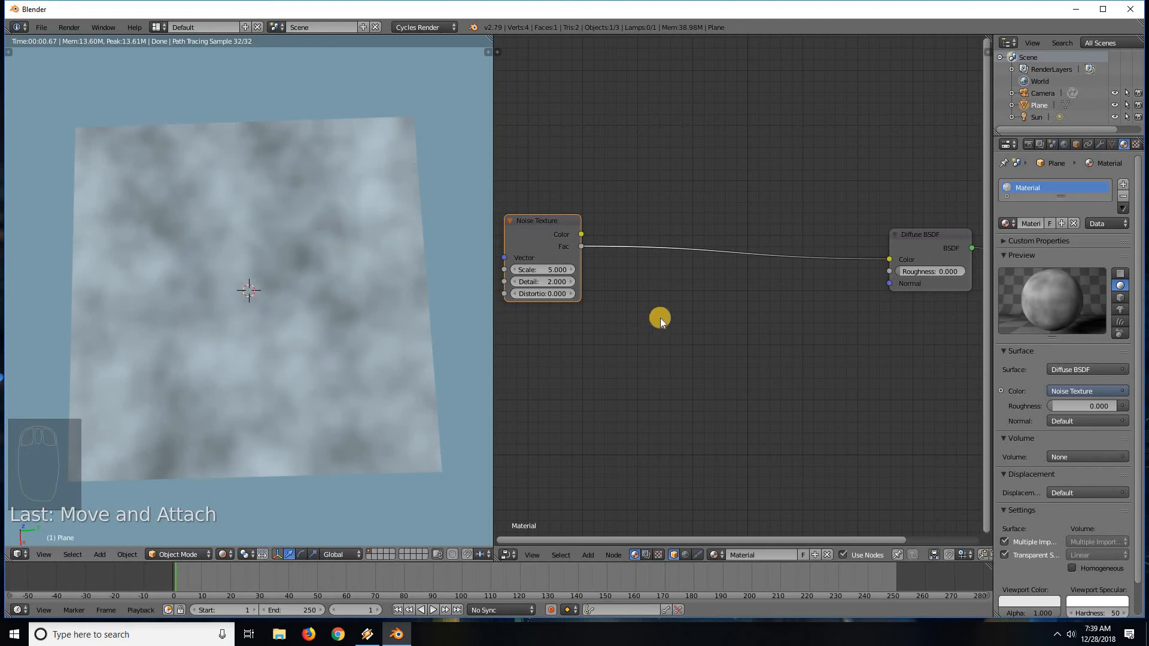
{"action": "mouse_move", "coordinate": [690, 323]}
{"action": "middle_mouse_down"}
{"action": "mouse_move", "coordinate": [671, 331]}
{"action": "mouse_move", "coordinate": [702, 332]}
{"action": "middle_mouse_up"}
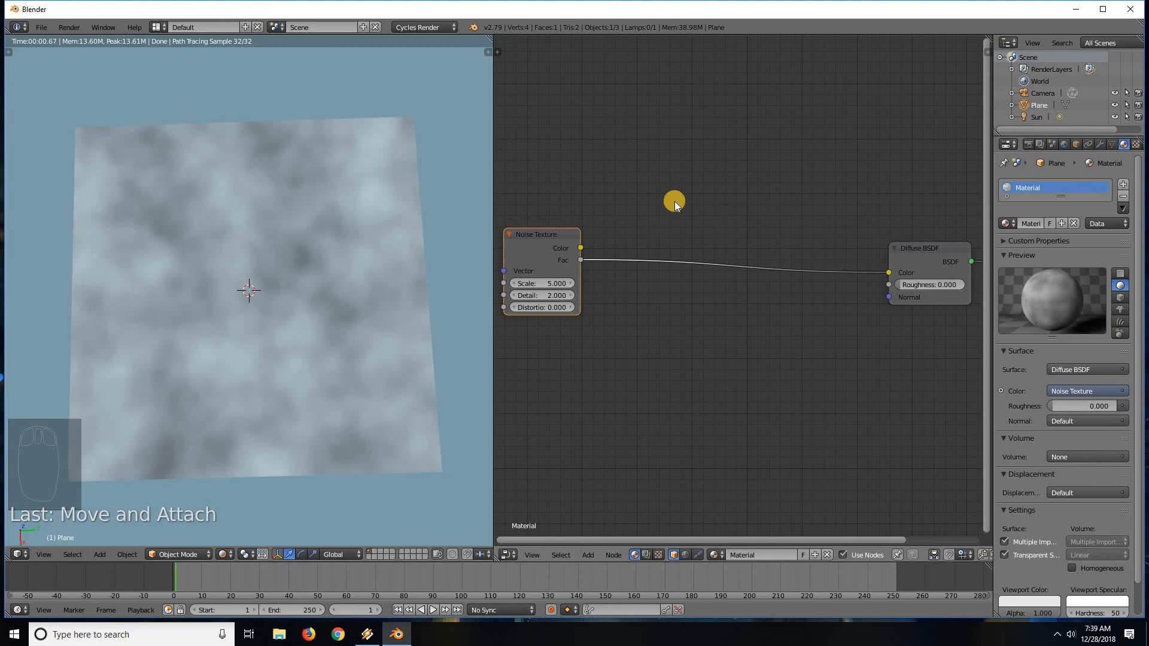
{"action": "key", "text": "shift+a"}
{"action": "mouse_move", "coordinate": [675, 204]}
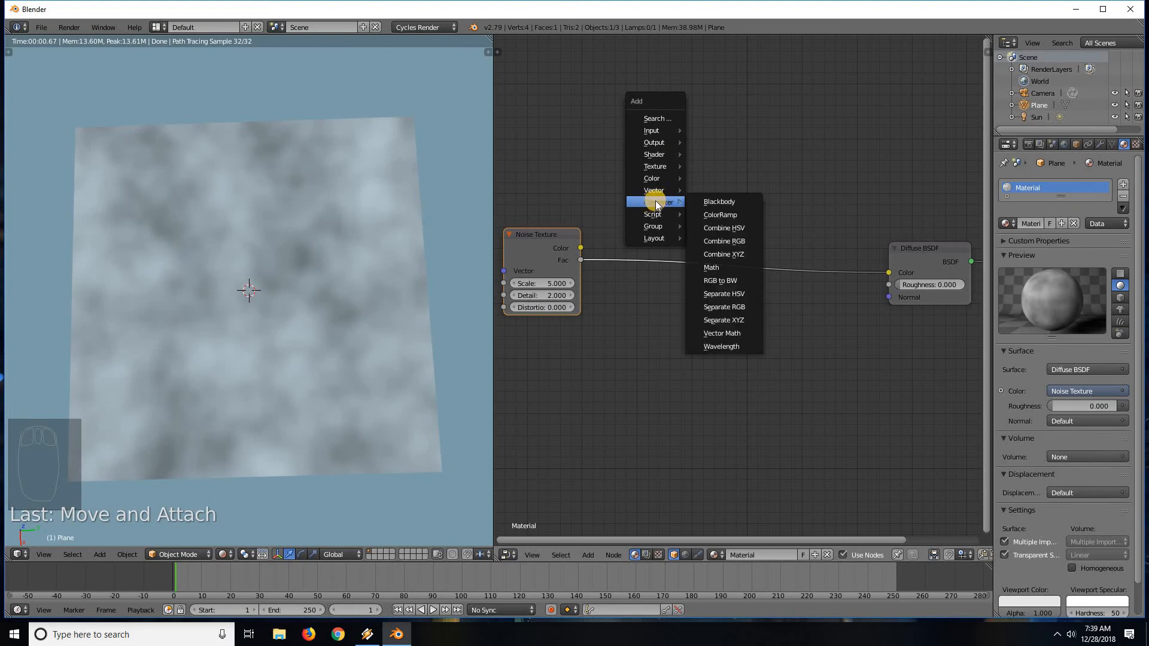
{"action": "left_click", "coordinate": [715, 267]}
{"action": "left_click", "coordinate": [653, 147]}
Examine the Math node's value inputs, operation setting and value output up close.
{"action": "scroll", "coordinate": [719, 201], "scroll_direction": "up", "scroll_amount": 1}
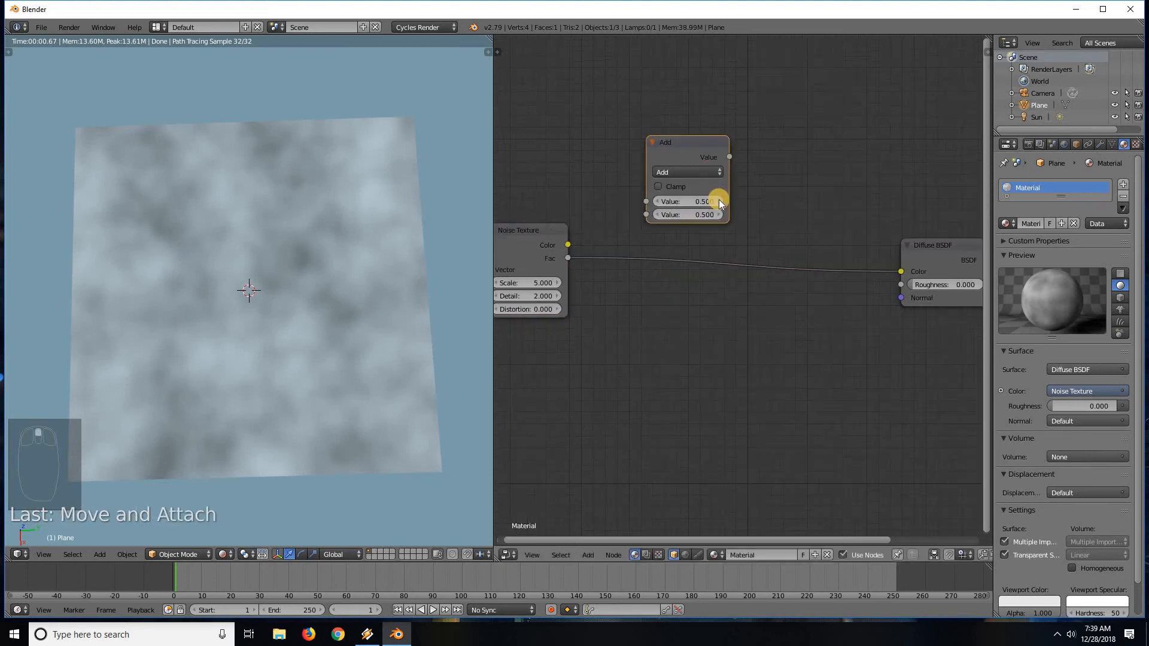
{"action": "scroll", "coordinate": [719, 202], "scroll_direction": "up", "scroll_amount": 8}
{"action": "middle_click_drag", "start_coordinate": [825, 285], "coordinate": [880, 347]}
{"action": "middle_click_drag", "start_coordinate": [685, 258], "coordinate": [694, 338]}
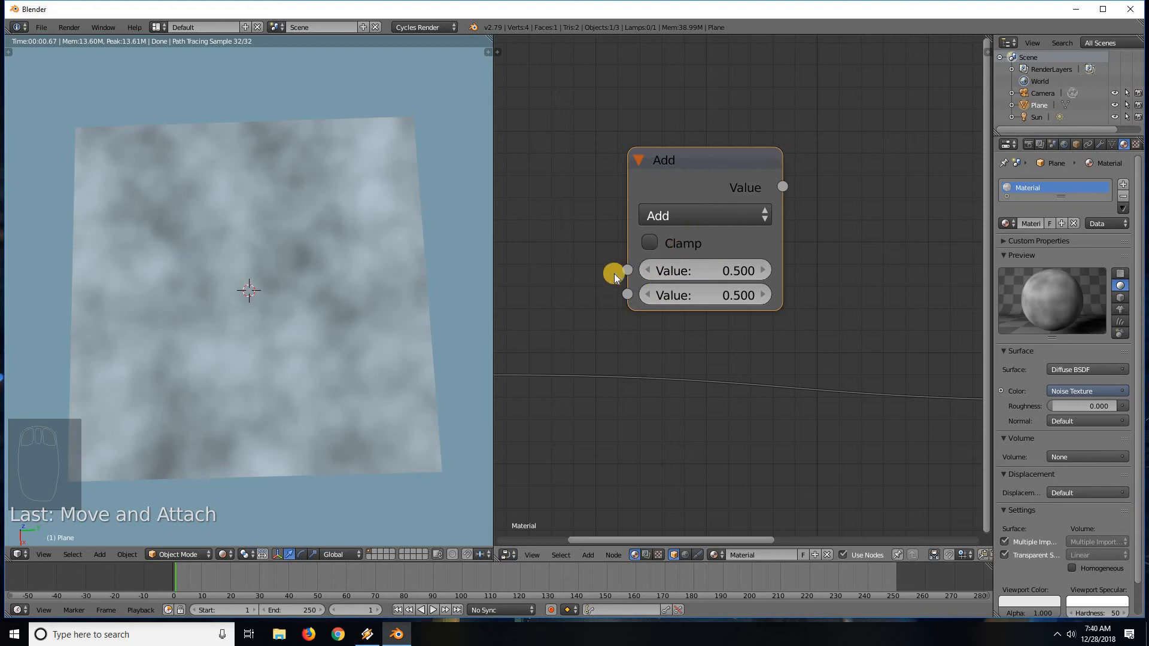
{"action": "left_click", "coordinate": [720, 216]}
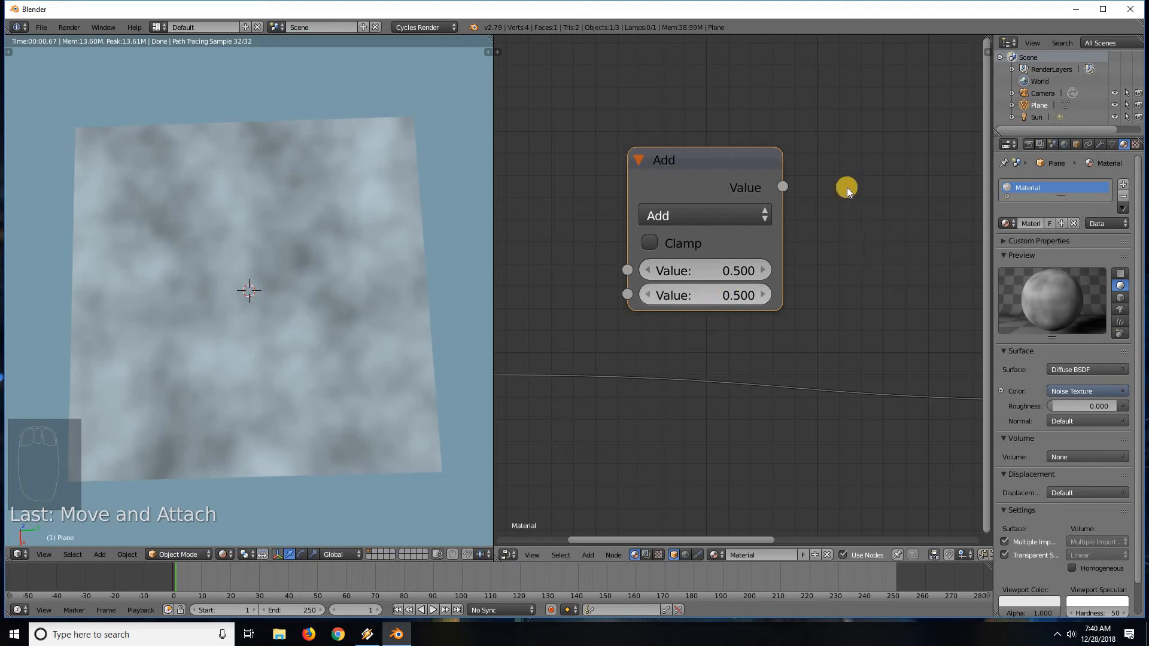
{"action": "left_click_drag", "start_coordinate": [786, 188], "coordinate": [735, 269]}
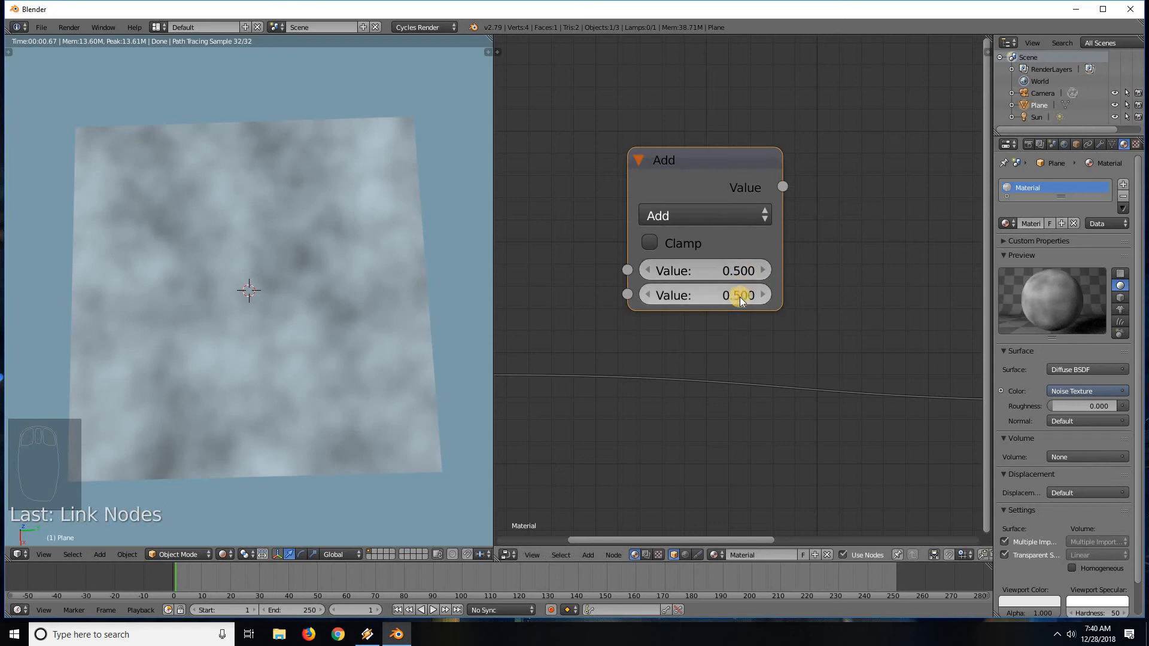
Look through the Math node's list of available operations without changing the current one.
{"action": "left_click", "coordinate": [719, 220]}
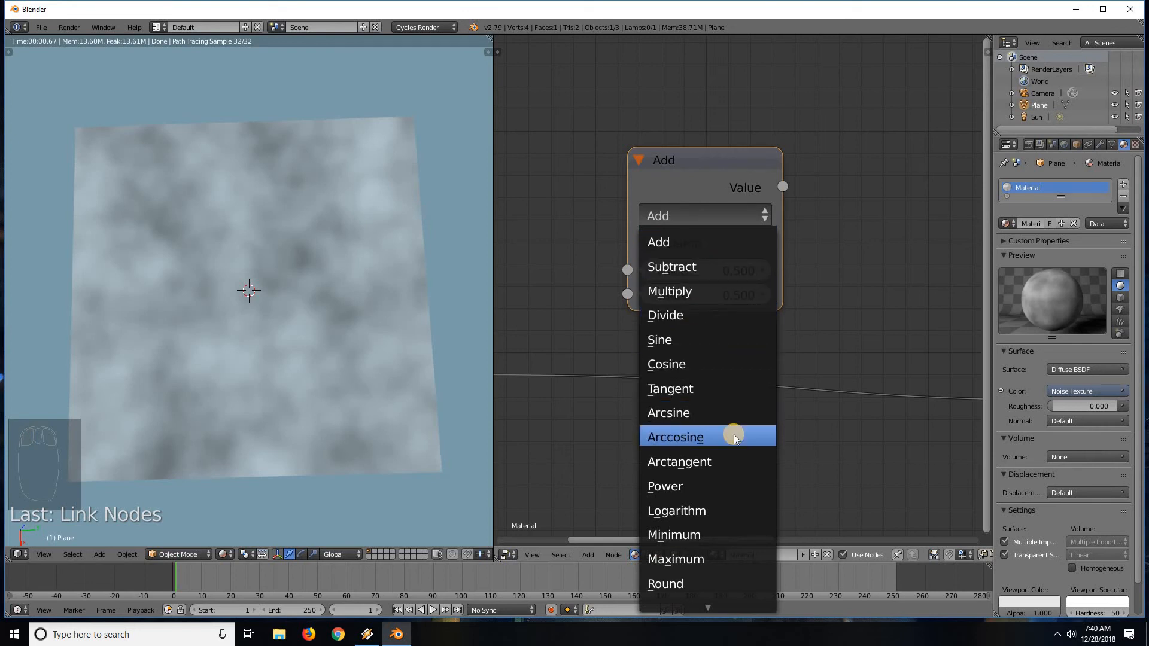
{"action": "key", "text": "Down"}
{"action": "key", "text": "Down"}
{"action": "key", "text": "Down"}
{"action": "key", "text": "Down"}
{"action": "key", "text": "Down"}
{"action": "key", "text": "Down"}
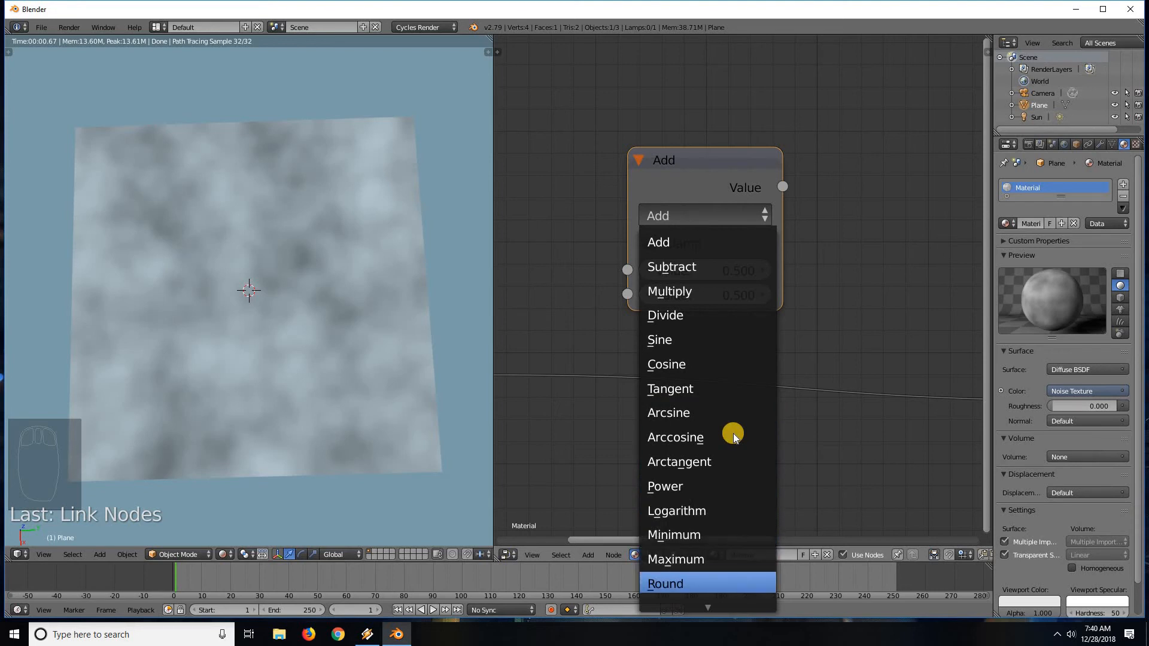
{"action": "key", "text": "Down"}
{"action": "key", "text": "Down"}
{"action": "key", "text": "Down"}
{"action": "key", "text": "Down"}
{"action": "key", "text": "Down"}
{"action": "key", "text": "Down"}
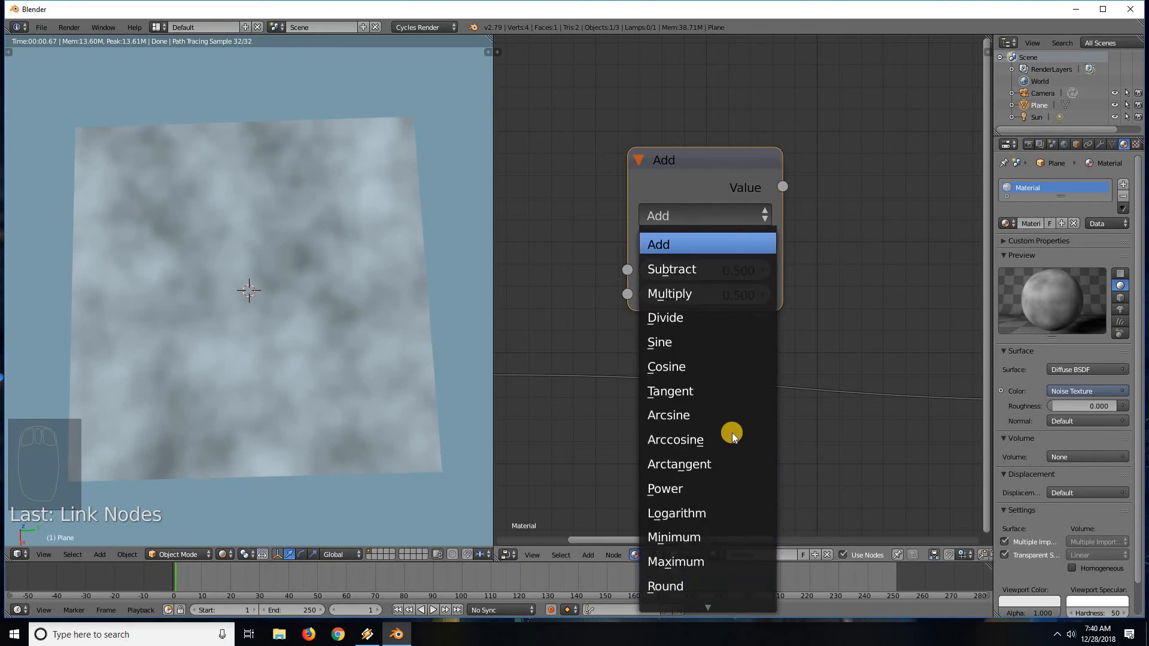
{"action": "key", "text": "Up"}
{"action": "key", "text": "Up"}
{"action": "key", "text": "Up"}
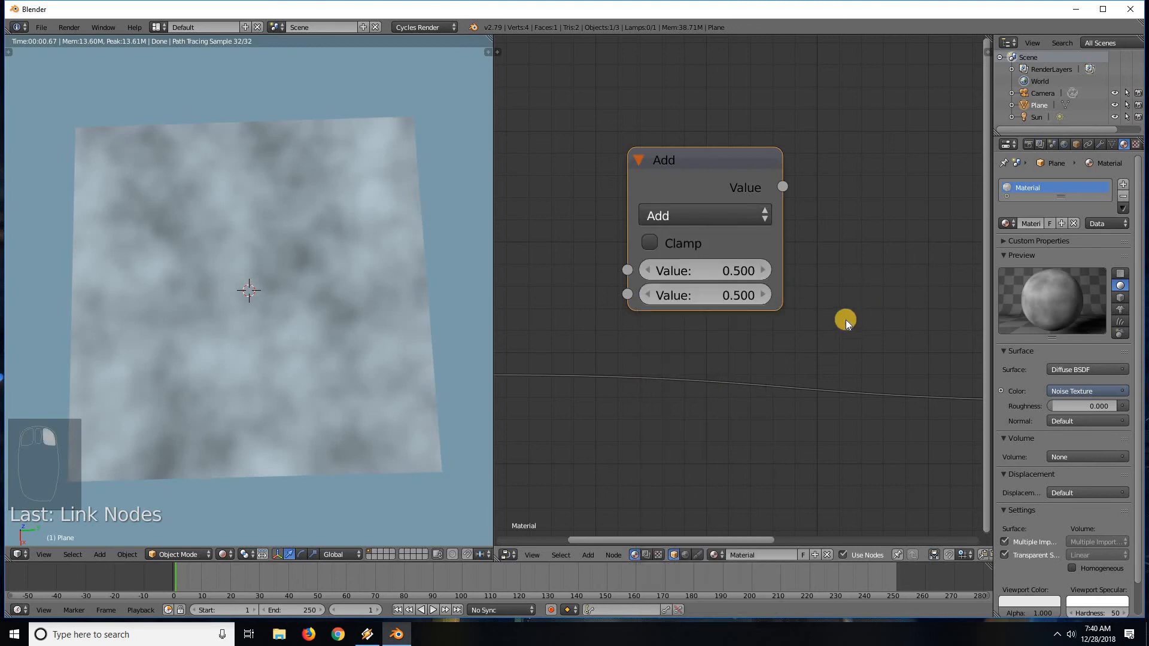
Move the Noise Texture node farther from the Math node and set the Math operation to Subtract.
{"action": "scroll", "coordinate": [845, 319], "scroll_direction": "down", "scroll_amount": 4}
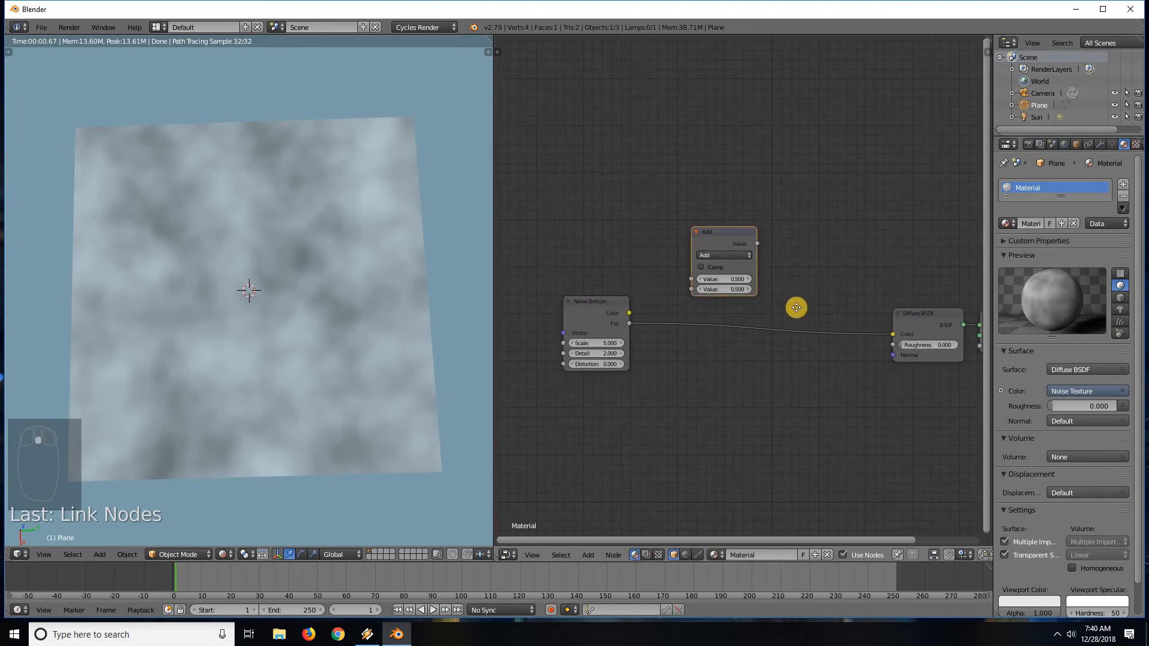
{"action": "scroll", "coordinate": [790, 304], "scroll_direction": "down", "scroll_amount": 1}
{"action": "middle_click_drag", "start_coordinate": [789, 295], "coordinate": [791, 286]}
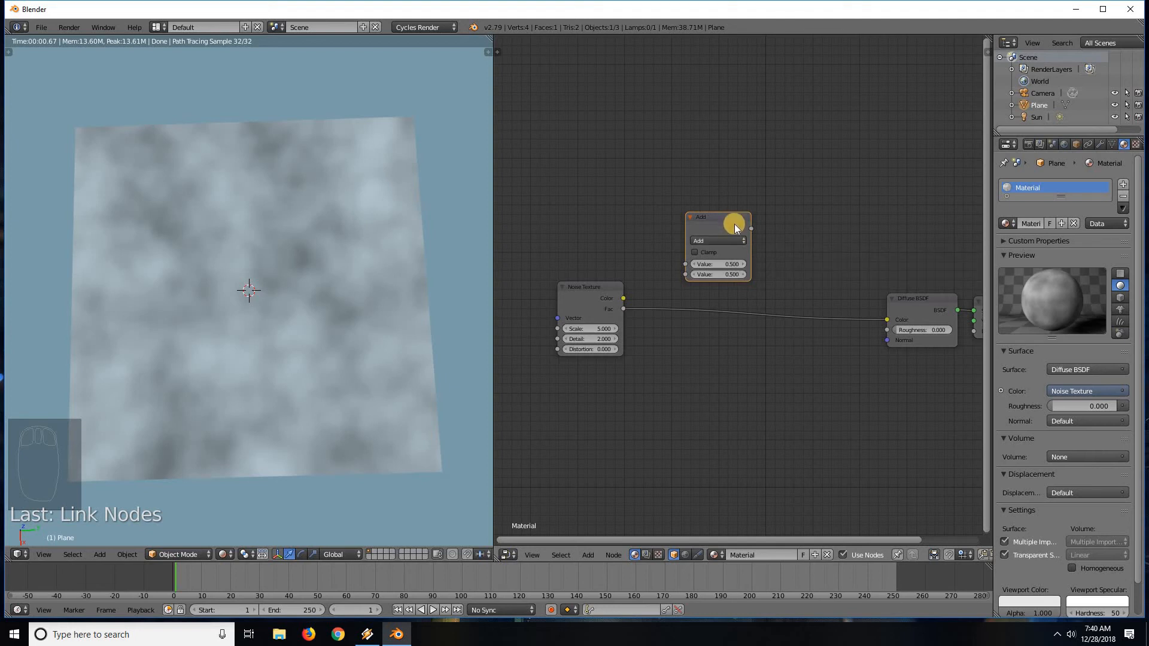
{"action": "scroll", "coordinate": [737, 234], "scroll_direction": "up", "scroll_amount": 2}
{"action": "middle_click_drag", "start_coordinate": [791, 274], "coordinate": [818, 256]}
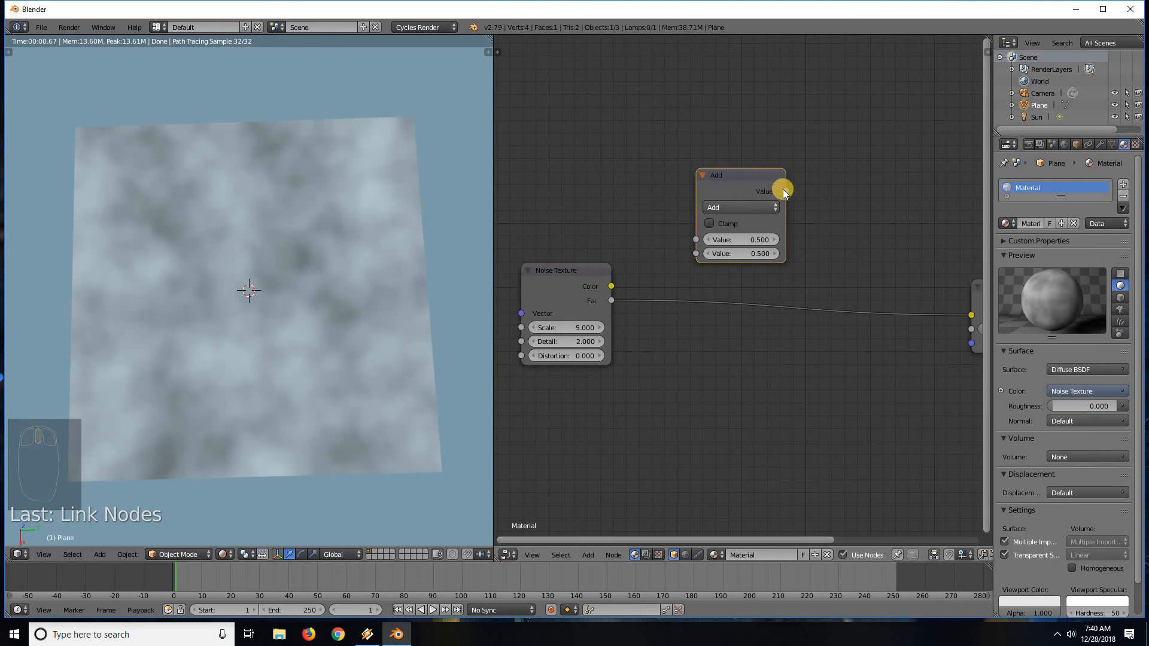
{"action": "left_click_drag", "start_coordinate": [549, 271], "coordinate": [734, 206]}
{"action": "left_click", "coordinate": [734, 206]}
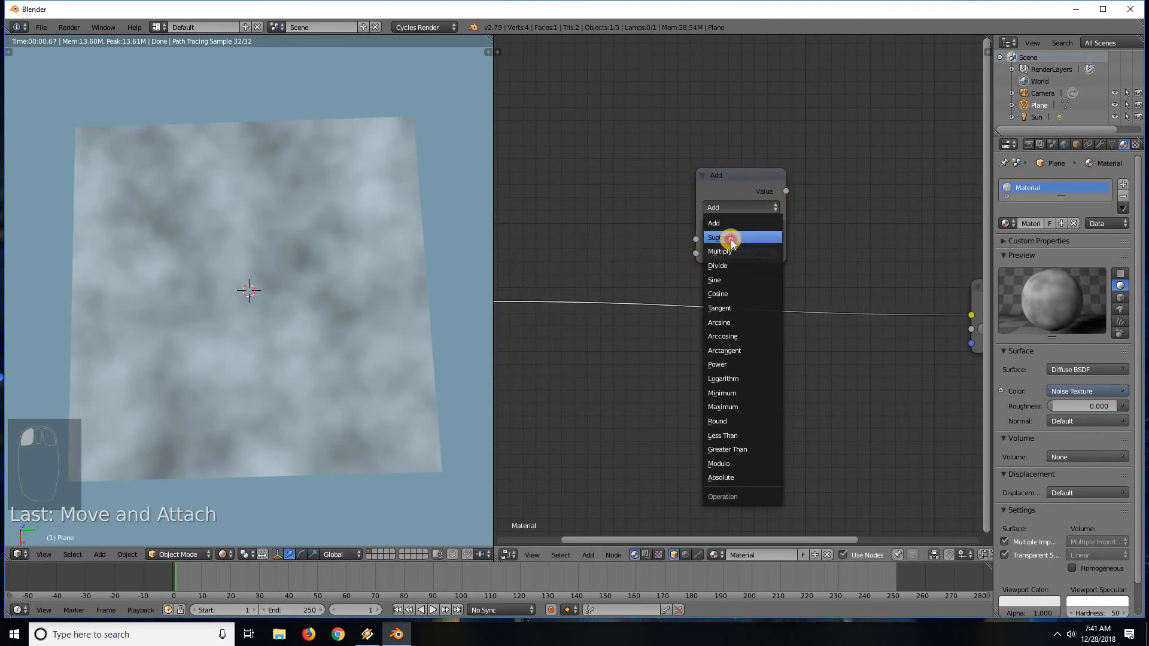
{"action": "left_click", "coordinate": [730, 238]}
Insert the Subtract node into the link between the Noise Texture's Fac output and the Diffuse BSDF color.
{"action": "middle_click_drag", "start_coordinate": [898, 223], "coordinate": [838, 170]}
{"action": "left_click_drag", "start_coordinate": [838, 170], "coordinate": [682, 233]}
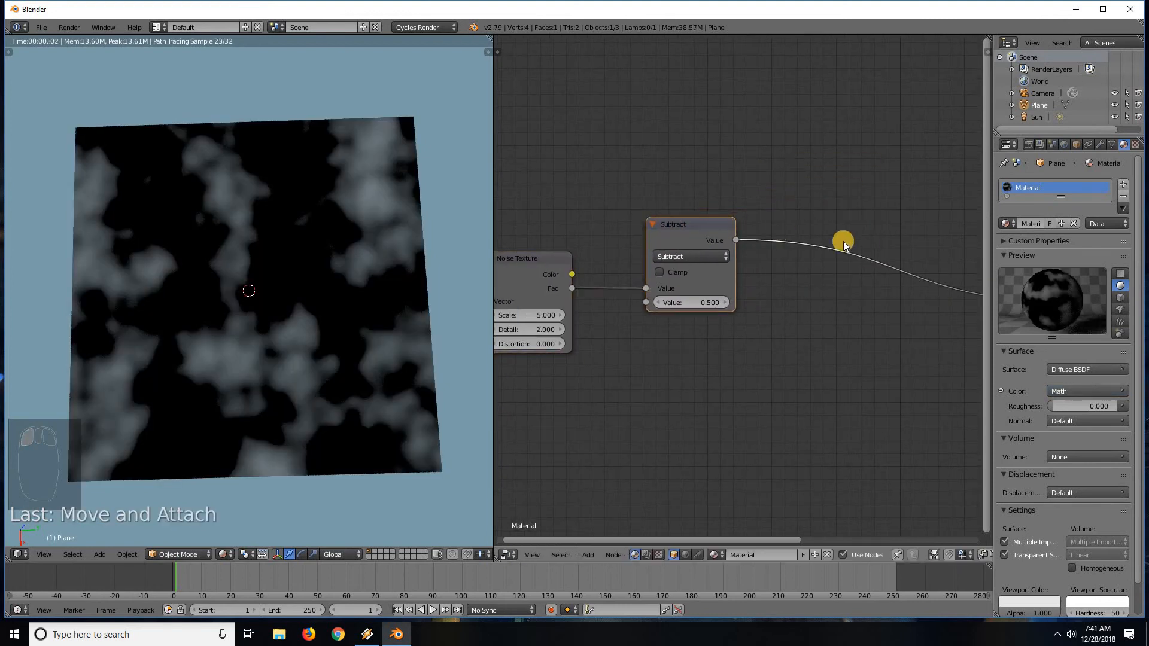
{"action": "middle_click_drag", "start_coordinate": [717, 258], "coordinate": [710, 199]}
{"action": "left_click_drag", "start_coordinate": [696, 192], "coordinate": [682, 182]}
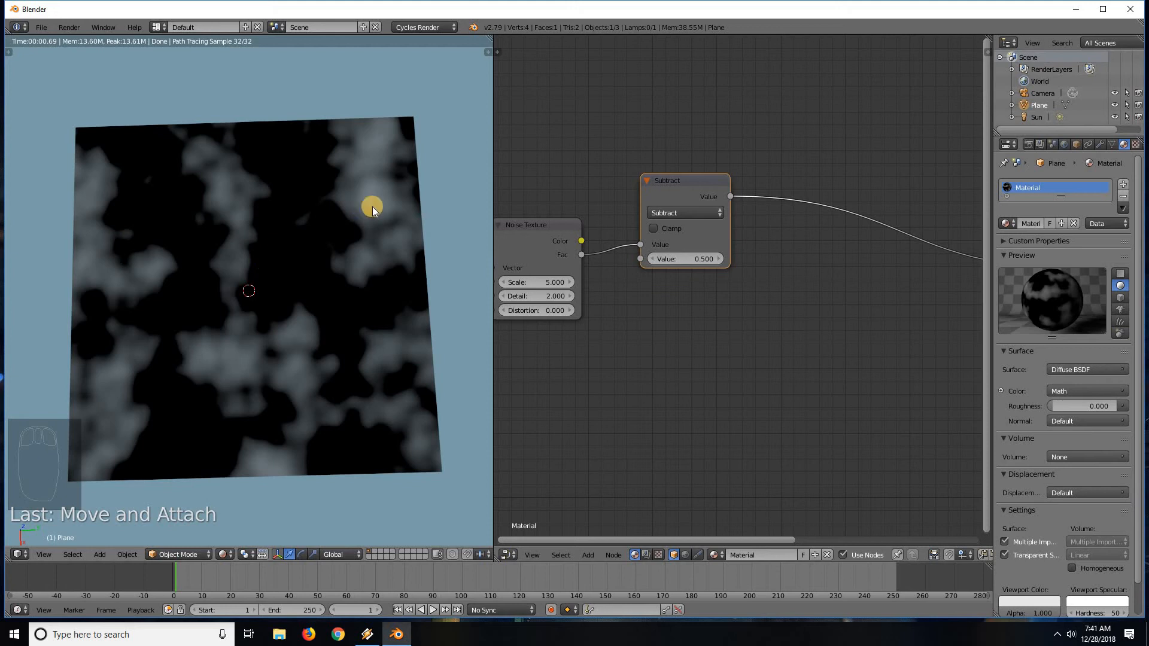
Cut the link between the Noise Texture and Subtract nodes and reconnect Fac to the first Value input.
{"action": "left_click", "coordinate": [620, 261]}
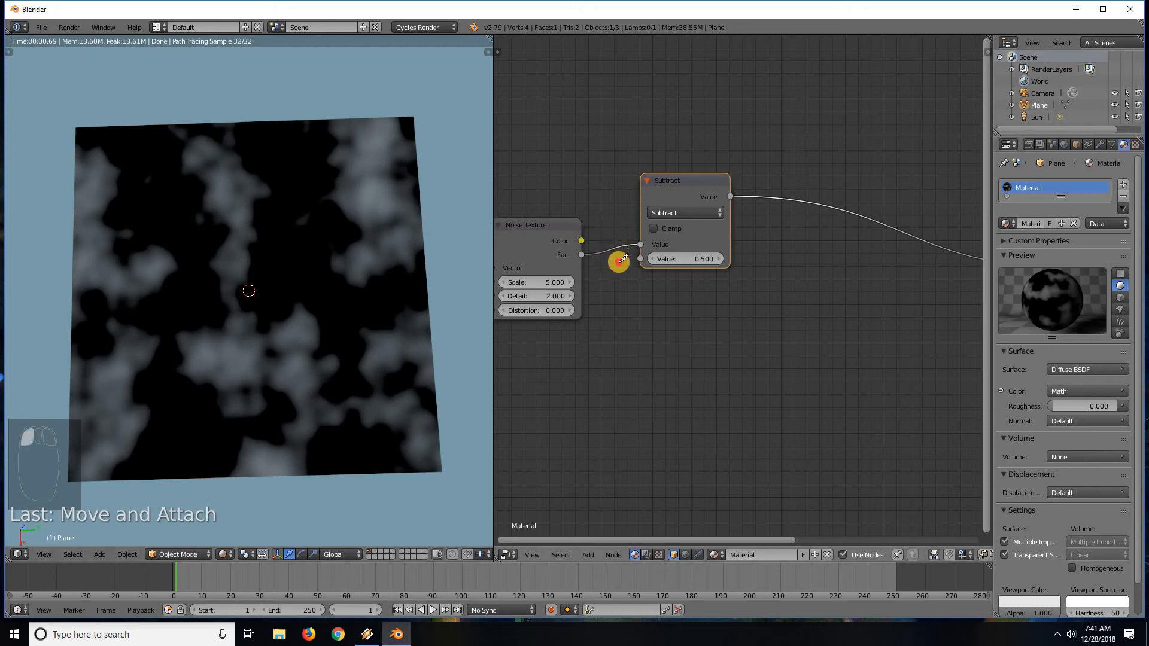
{"action": "right_click_drag", "start_coordinate": [622, 260], "coordinate": [622, 247], "text": "ctrl"}
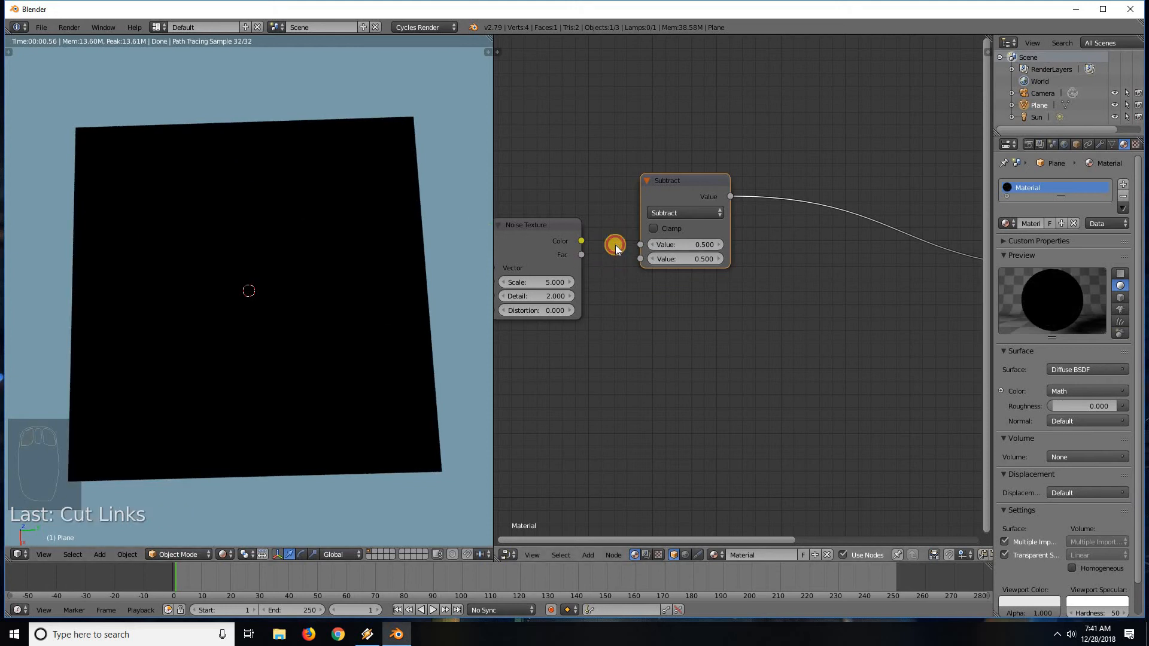
{"action": "left_click_drag", "start_coordinate": [580, 255], "coordinate": [639, 245]}
Bypass the Subtract node by linking the Noise Texture's Fac output directly to the Diffuse BSDF color.
{"action": "scroll", "coordinate": [778, 282], "scroll_direction": "down", "scroll_amount": 4}
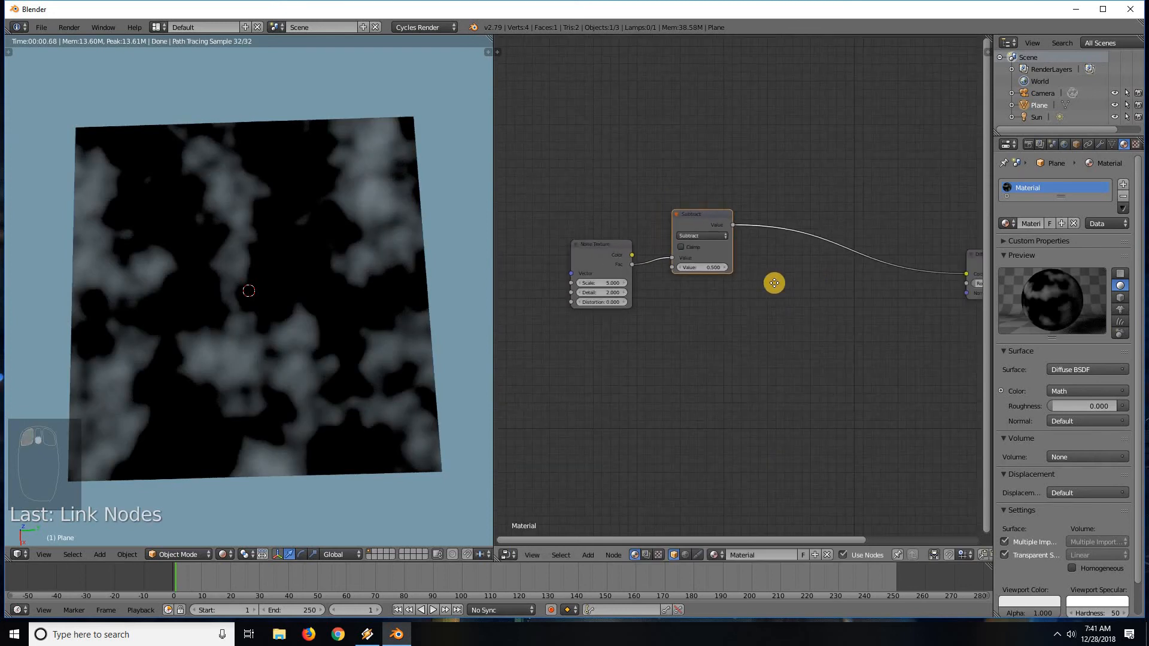
{"action": "middle_click_drag", "start_coordinate": [774, 283], "coordinate": [734, 285]}
{"action": "left_click_drag", "start_coordinate": [591, 267], "coordinate": [925, 276]}
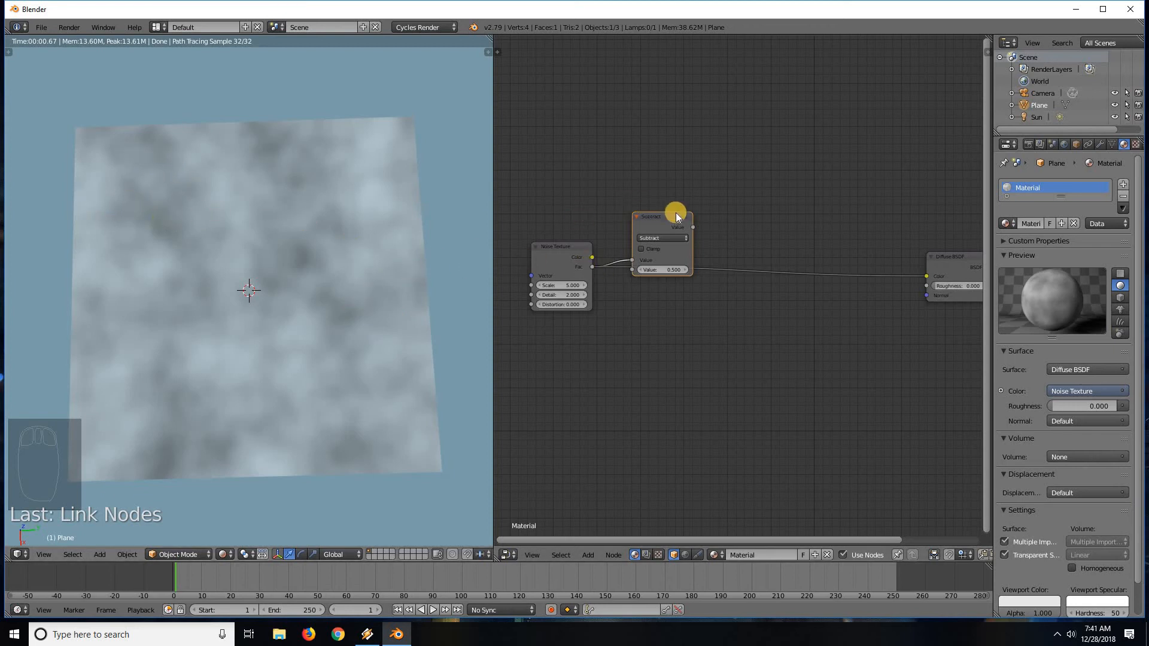
Link the Subtract node's output to the Diffuse BSDF color and inspect the rendered plane up close.
{"action": "left_click_drag", "start_coordinate": [695, 226], "coordinate": [926, 276]}
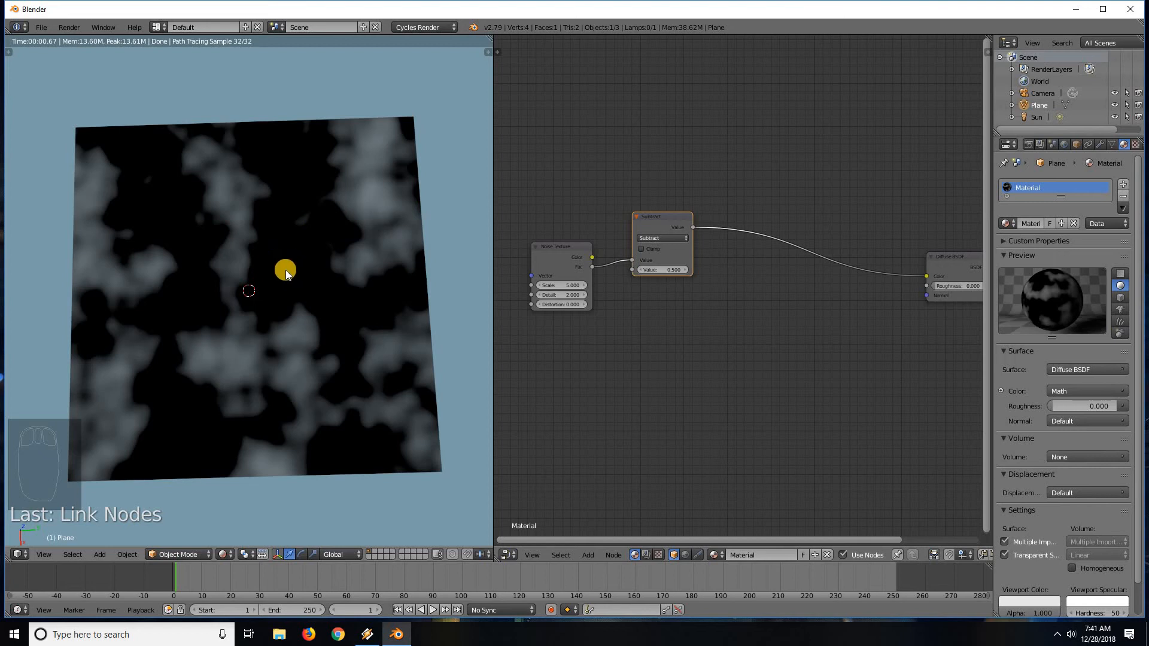
{"action": "scroll", "coordinate": [321, 260], "scroll_direction": "up", "scroll_amount": 4}
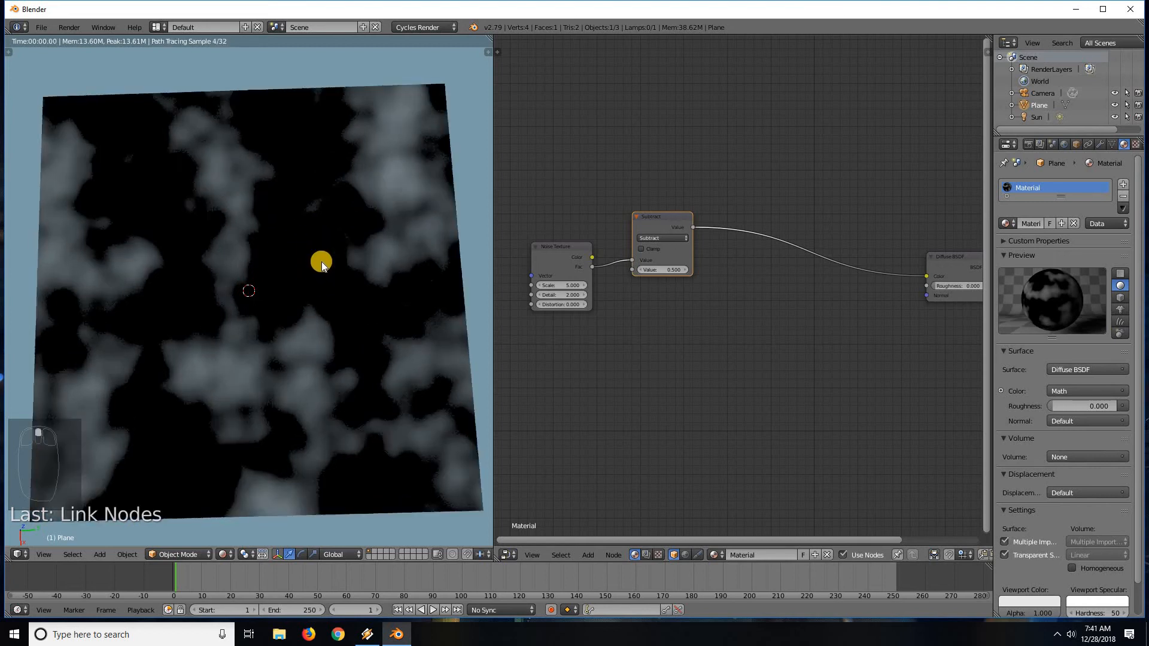
{"action": "middle_click_drag", "start_coordinate": [315, 253], "coordinate": [533, 264]}
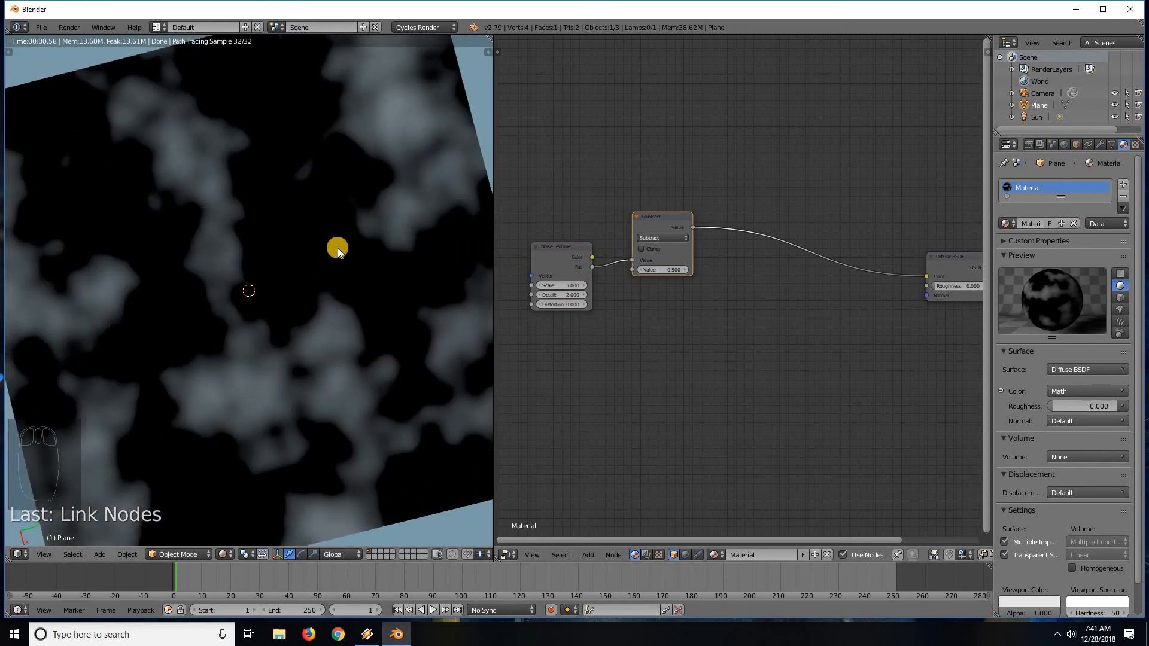
{"action": "scroll", "coordinate": [646, 371], "scroll_direction": "down", "scroll_amount": 1}
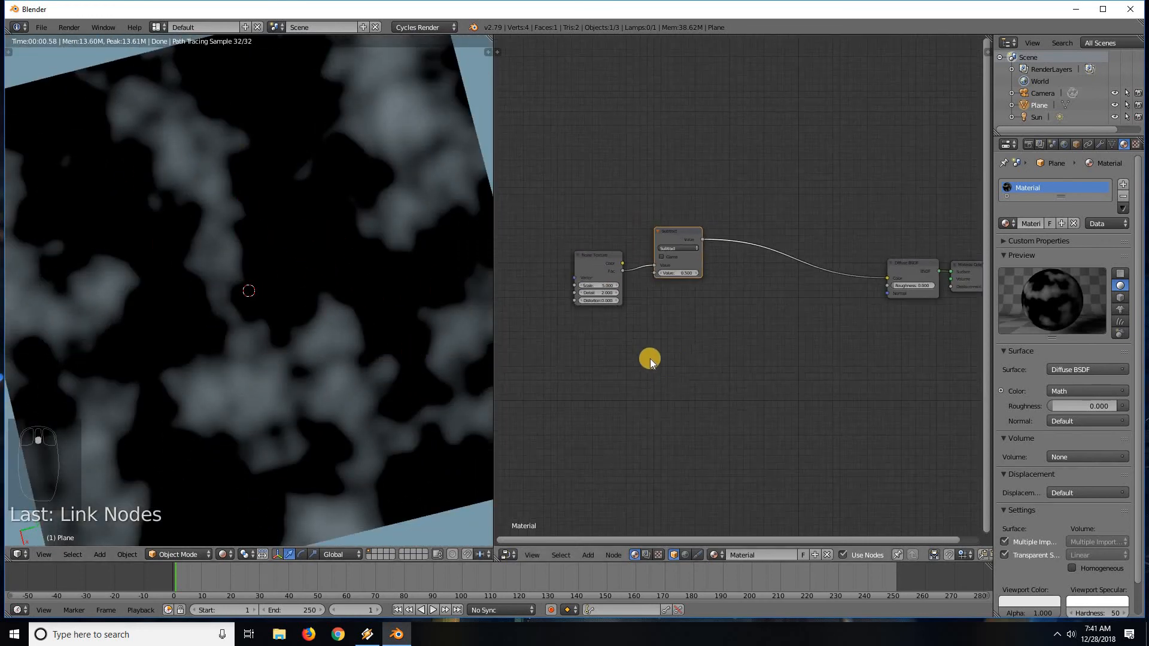
{"action": "scroll", "coordinate": [339, 268], "scroll_direction": "down", "scroll_amount": 2}
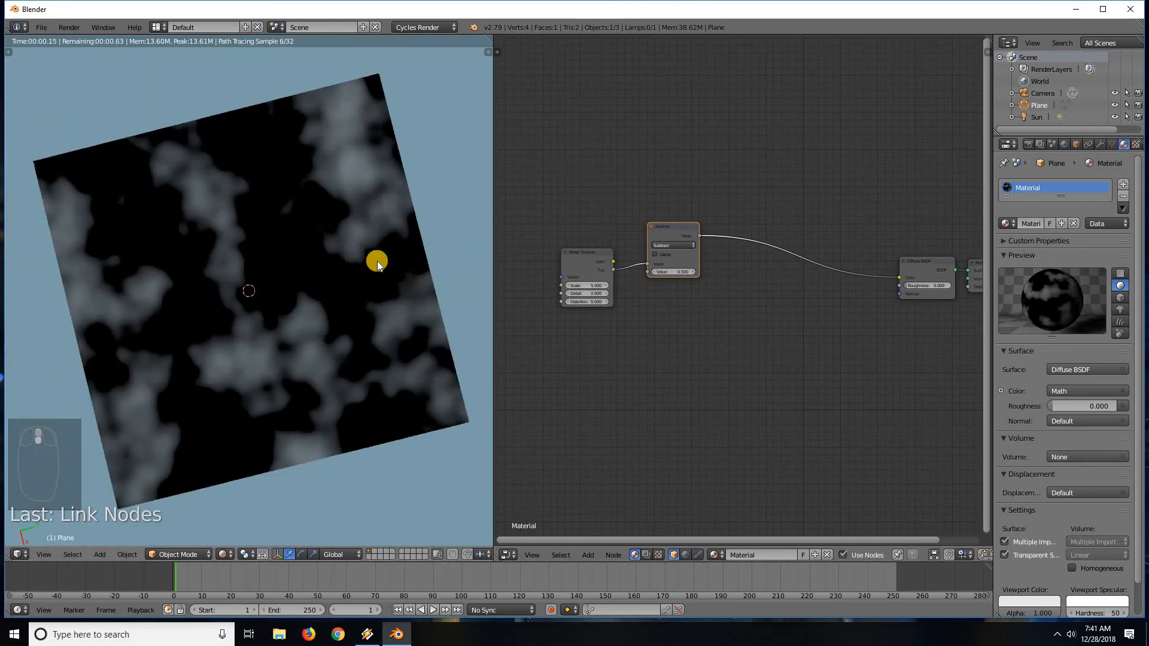
{"action": "mouse_move", "coordinate": [366, 269]}
{"action": "middle_mouse_down"}
{"action": "mouse_move", "coordinate": [343, 264]}
{"action": "mouse_move", "coordinate": [353, 254]}
{"action": "middle_mouse_up"}
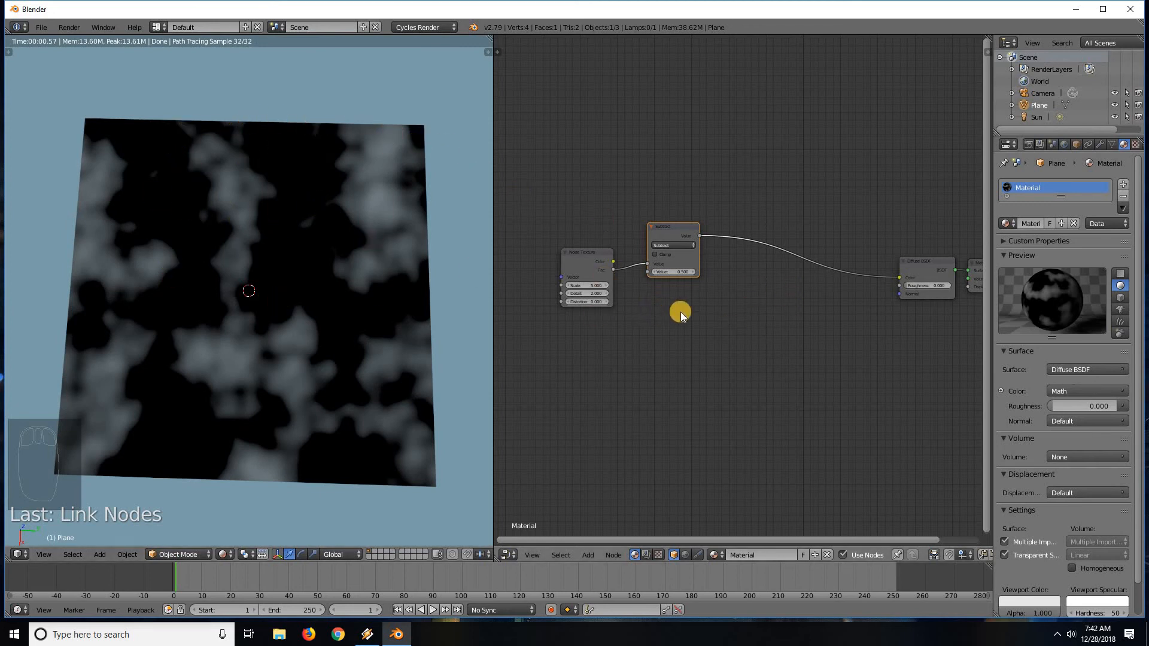
Duplicate the Subtract node below the original and link the Noise Texture's Fac output to the copy's second Value input.
{"action": "scroll", "coordinate": [695, 311], "scroll_direction": "up", "scroll_amount": 2}
{"action": "middle_click_drag", "start_coordinate": [654, 306], "coordinate": [690, 299]}
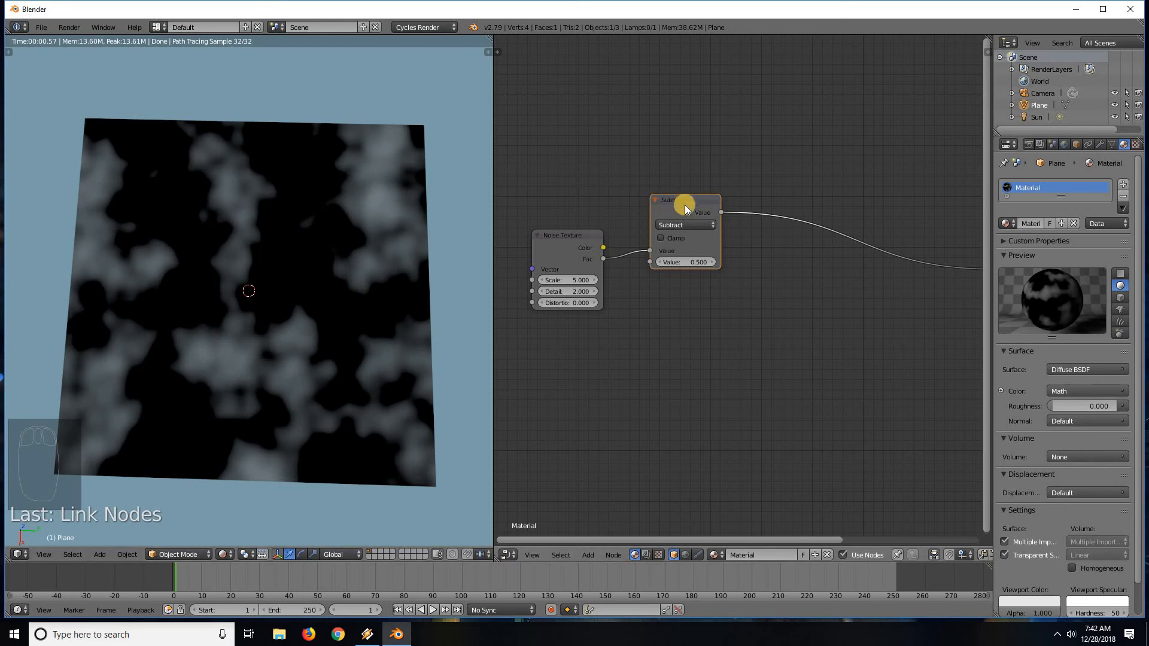
{"action": "key", "text": "shift+d"}
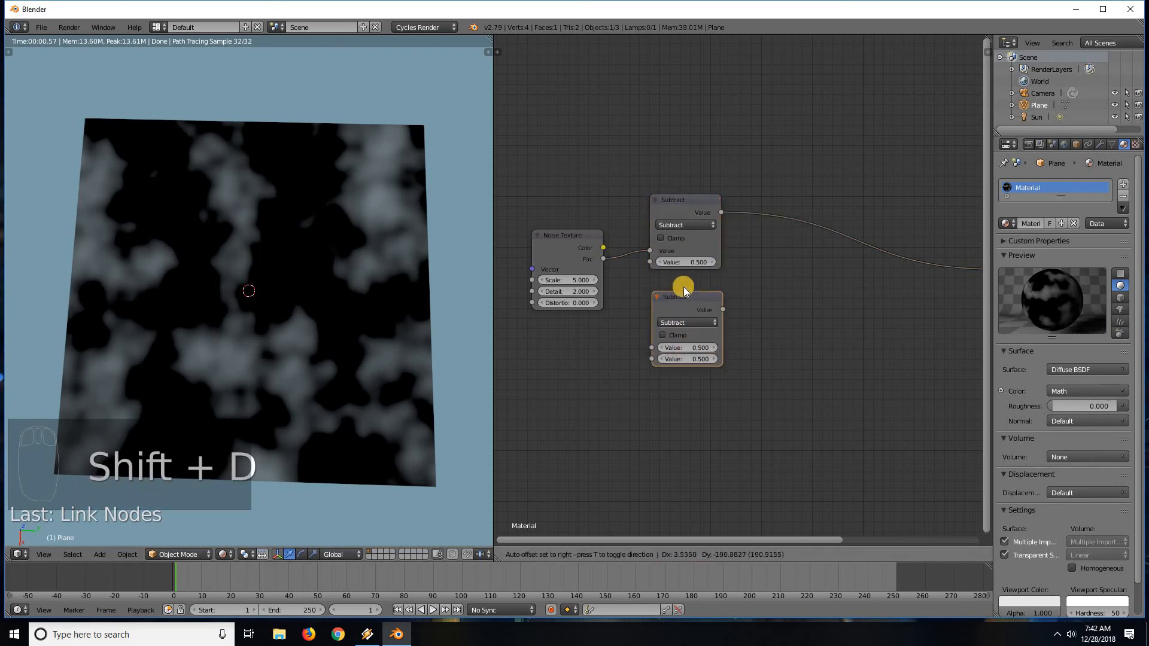
{"action": "left_click", "coordinate": [683, 287]}
{"action": "left_click_drag", "start_coordinate": [603, 259], "coordinate": [648, 344]}
{"action": "middle_click_drag", "start_coordinate": [764, 311], "coordinate": [701, 311]}
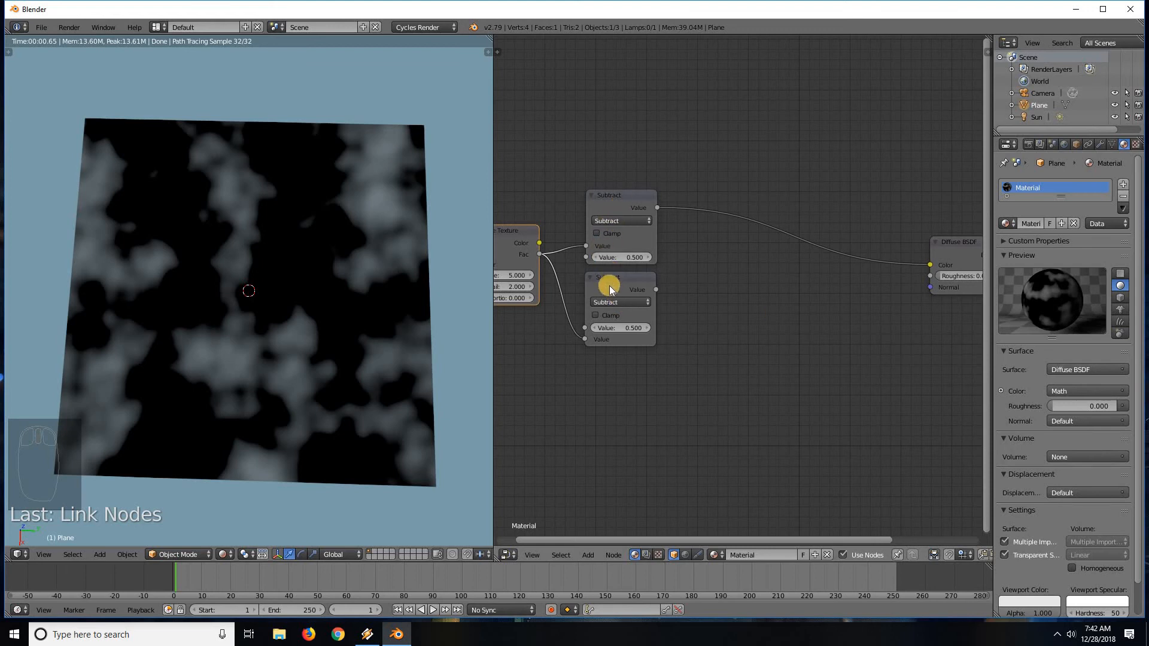
Examine how the Noise Texture's Fac output feeds different Value inputs on the two Subtract nodes.
{"action": "middle_click_drag", "start_coordinate": [724, 262], "coordinate": [731, 263]}
{"action": "scroll", "coordinate": [731, 262], "scroll_direction": "up", "scroll_amount": 2}
{"action": "middle_click_drag", "start_coordinate": [545, 225], "coordinate": [595, 227]}
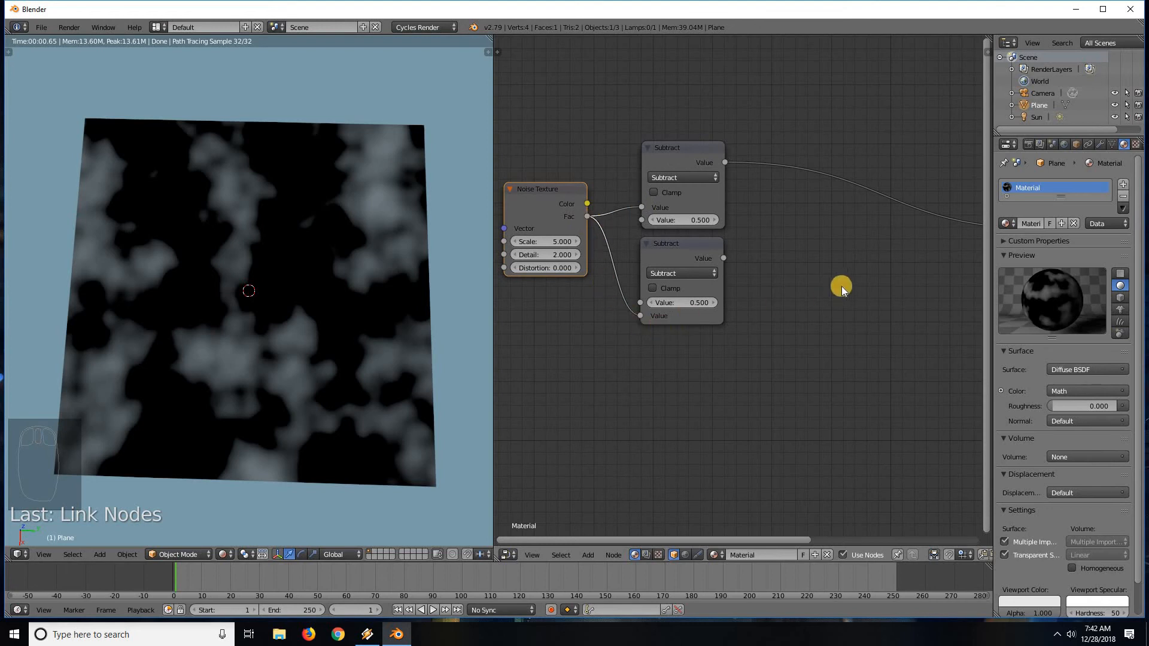
{"action": "middle_click_drag", "start_coordinate": [788, 291], "coordinate": [749, 304]}
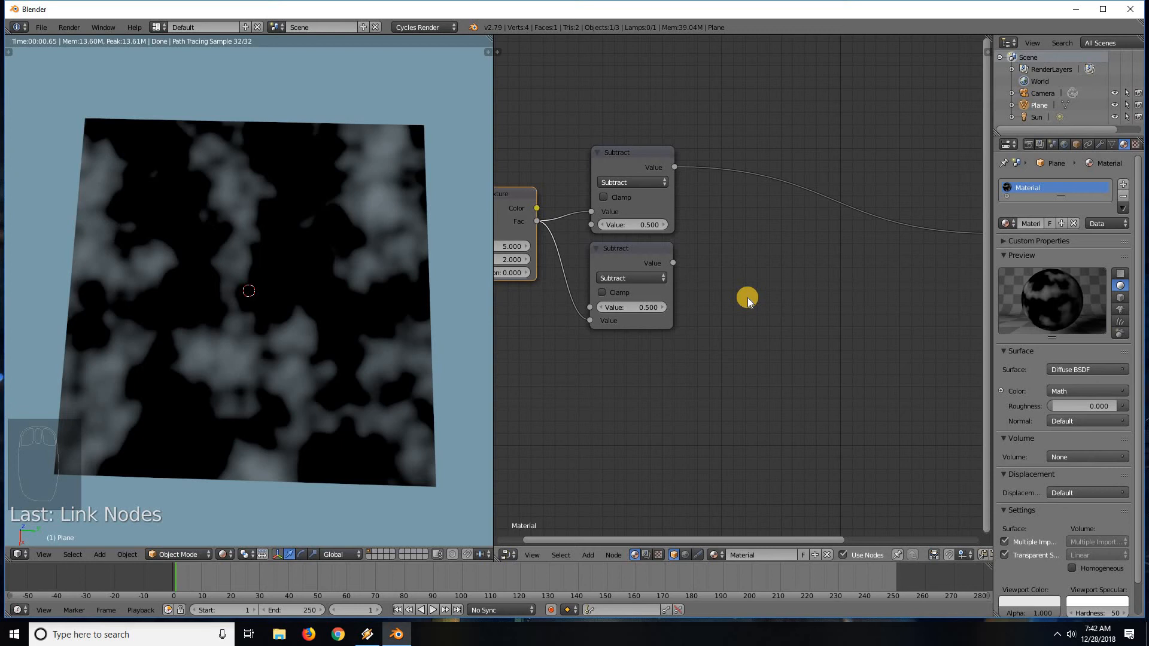
{"action": "scroll", "coordinate": [747, 297], "scroll_direction": "up", "scroll_amount": 1}
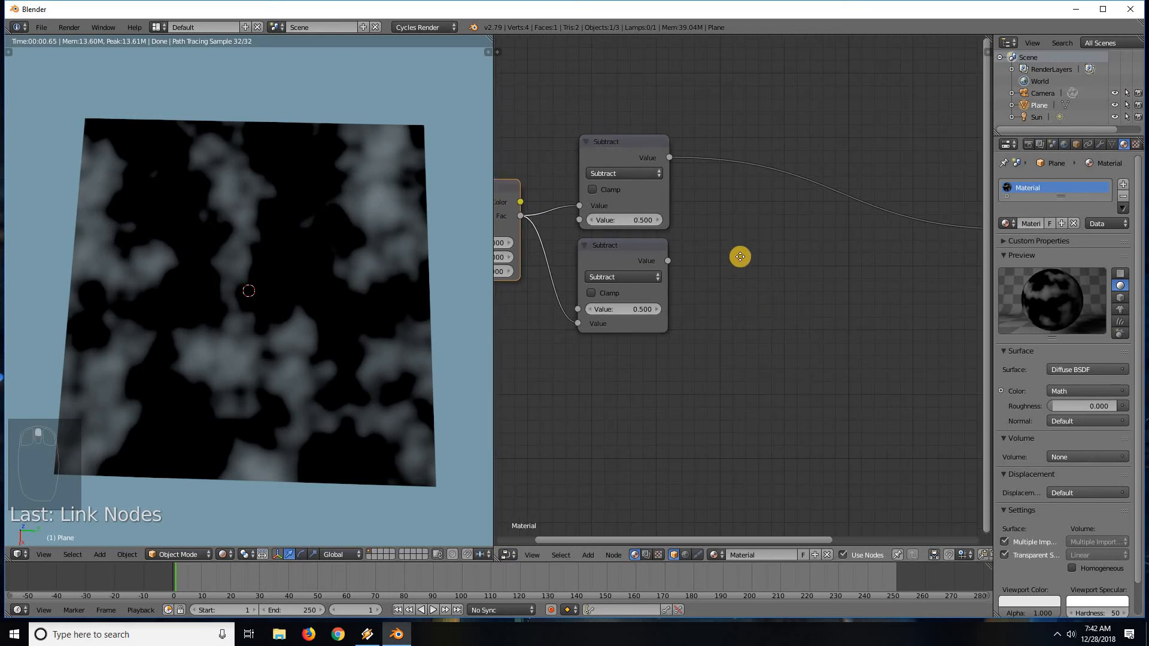
{"action": "middle_click_drag", "start_coordinate": [732, 277], "coordinate": [738, 320]}
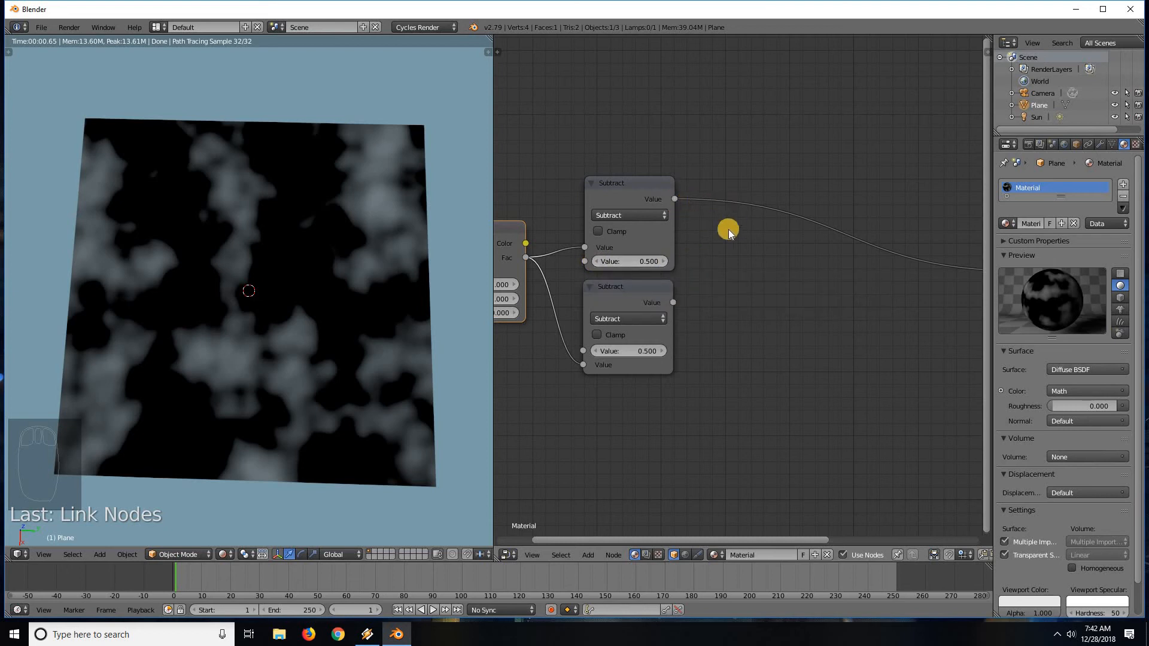
{"action": "middle_click_drag", "start_coordinate": [719, 322], "coordinate": [720, 297]}
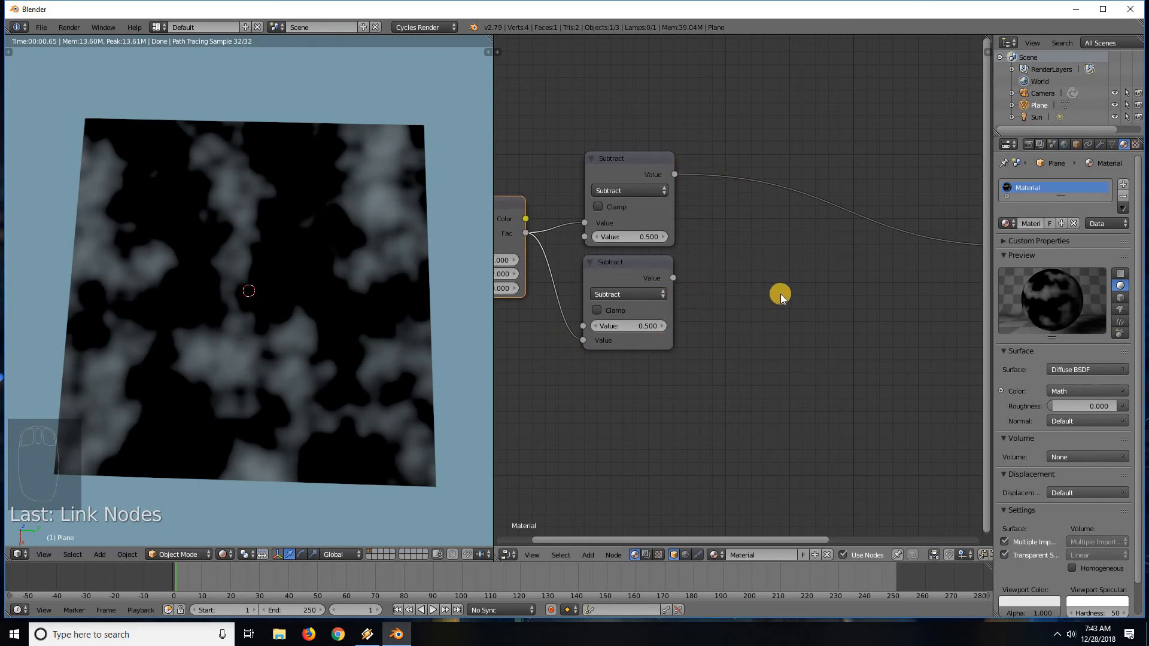
{"action": "scroll", "coordinate": [781, 293], "scroll_direction": "down", "scroll_amount": 3}
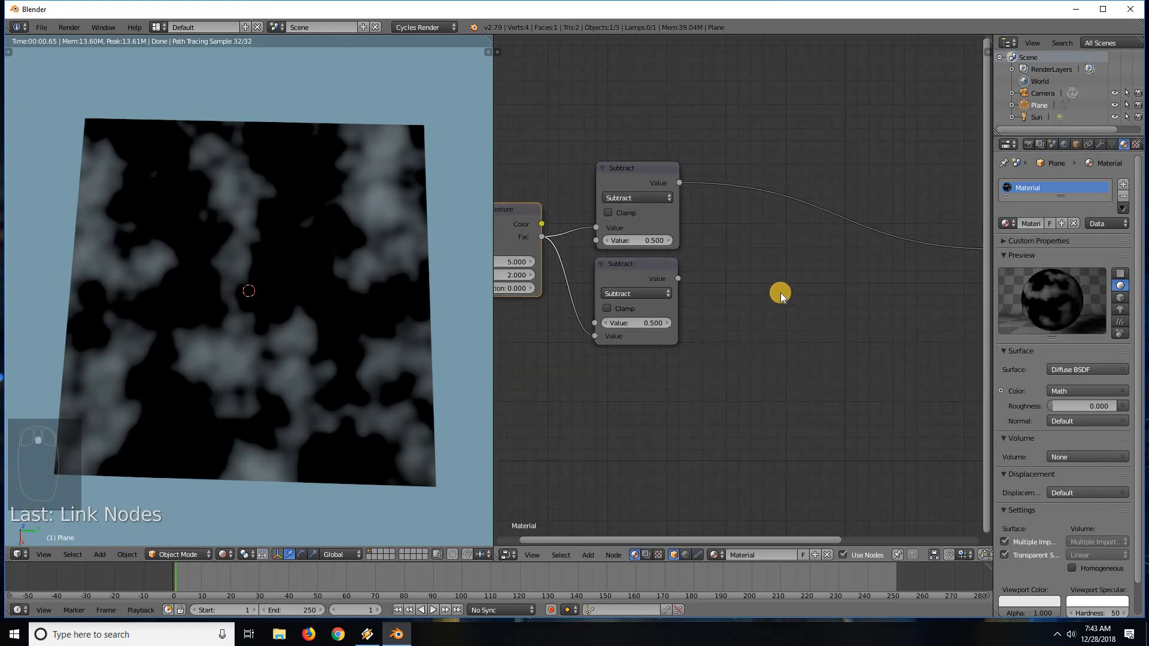
{"action": "middle_click_drag", "start_coordinate": [770, 277], "coordinate": [564, 313]}
Alternate the Diffuse BSDF color link between the upper and lower Subtract outputs to compare their patterns on the plane.
{"action": "left_click_drag", "start_coordinate": [568, 315], "coordinate": [571, 317]}
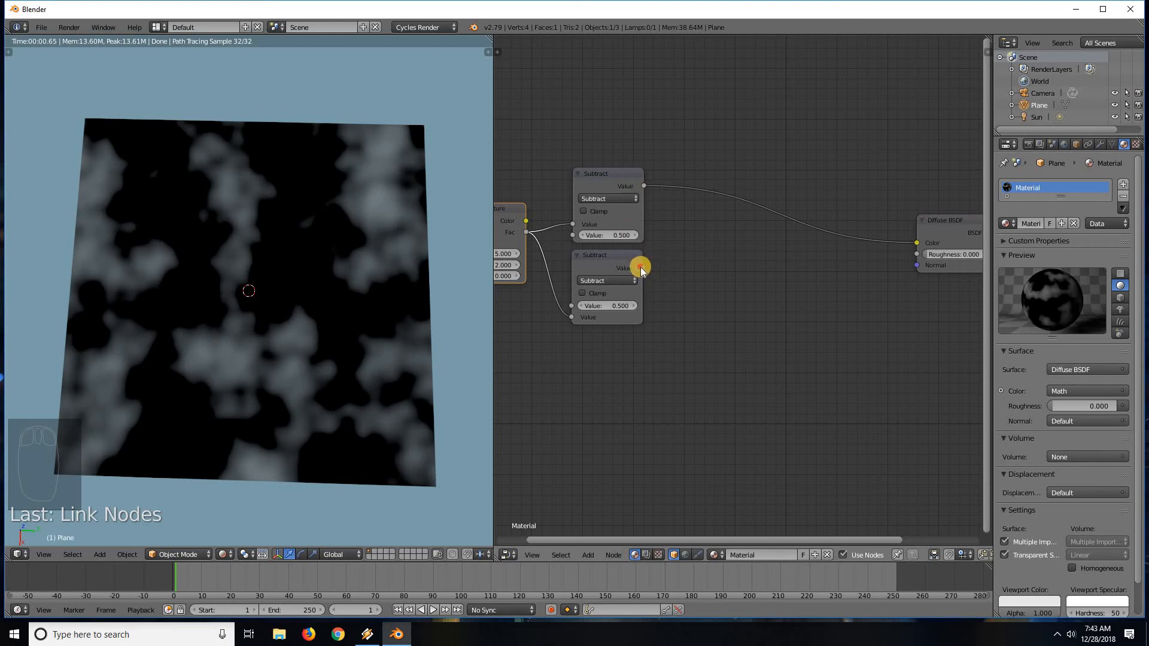
{"action": "left_click_drag", "start_coordinate": [642, 267], "coordinate": [913, 242]}
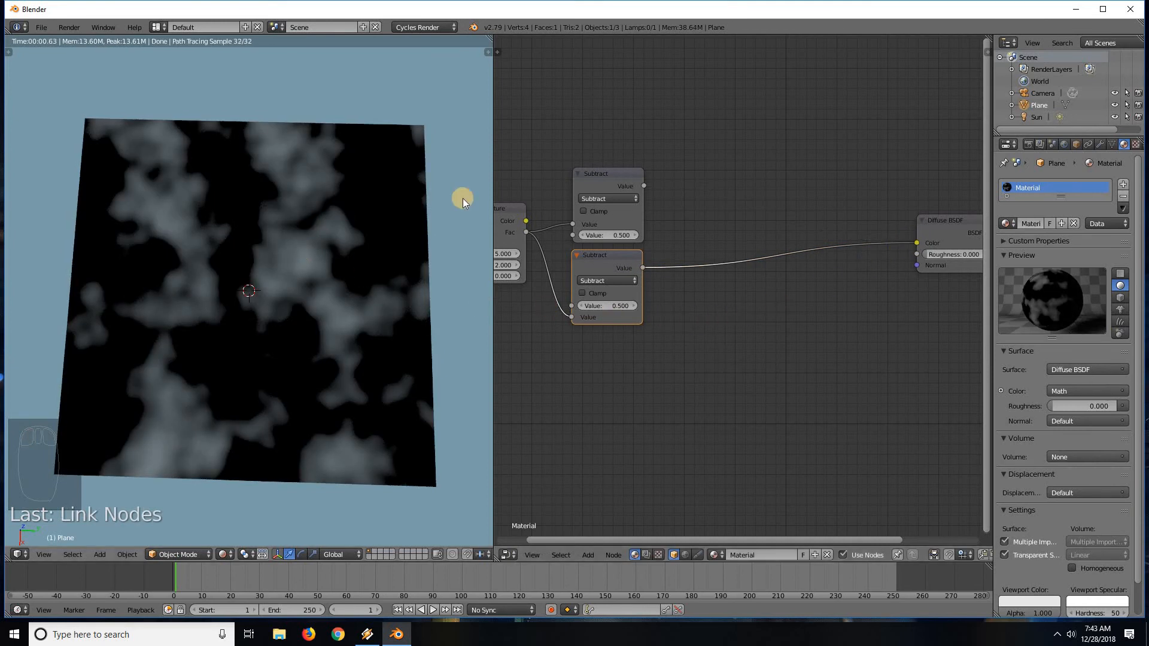
{"action": "left_click_drag", "start_coordinate": [644, 186], "coordinate": [913, 242]}
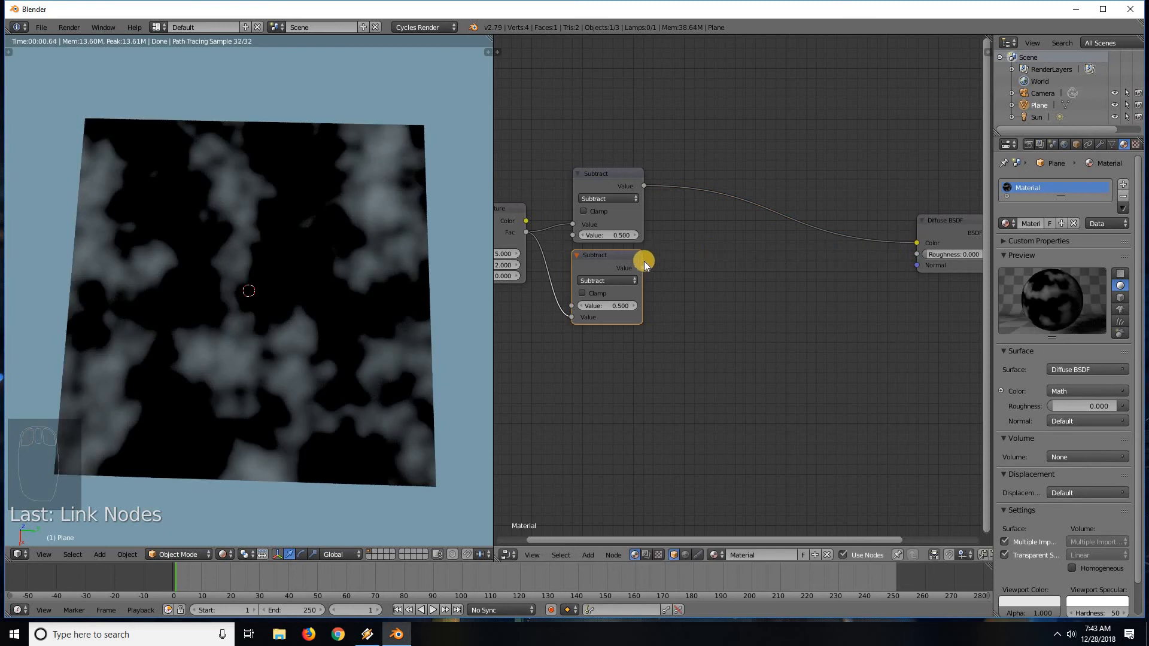
{"action": "left_click", "coordinate": [699, 263]}
{"action": "left_click_drag", "start_coordinate": [643, 267], "coordinate": [915, 243]}
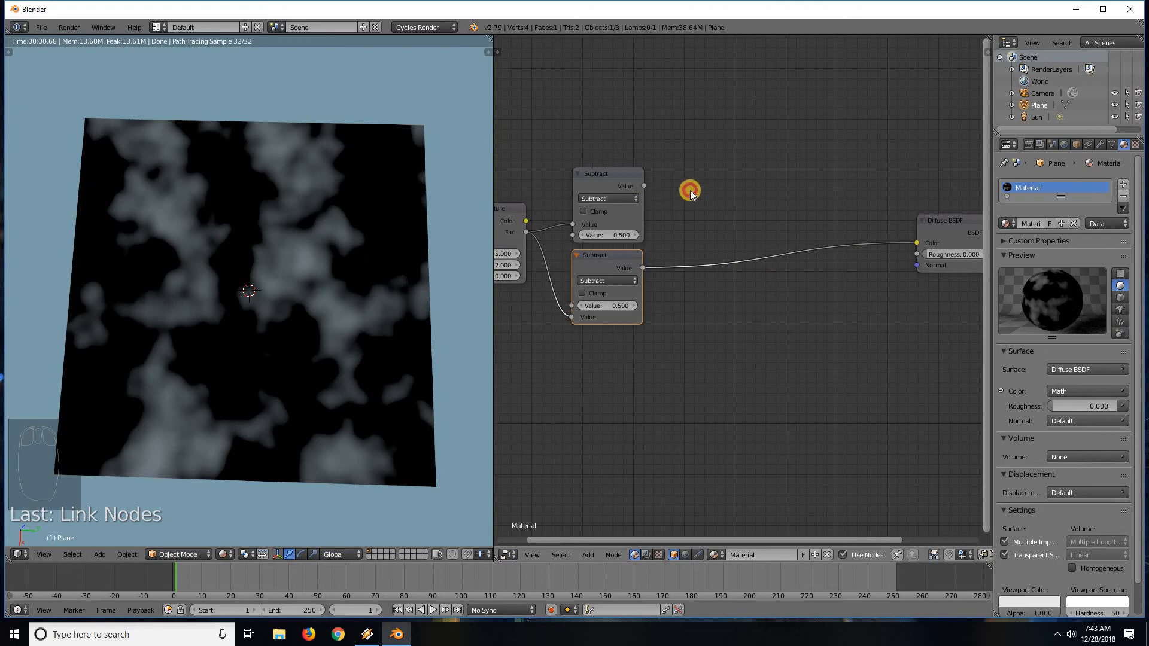
{"action": "left_click_drag", "start_coordinate": [643, 186], "coordinate": [916, 242]}
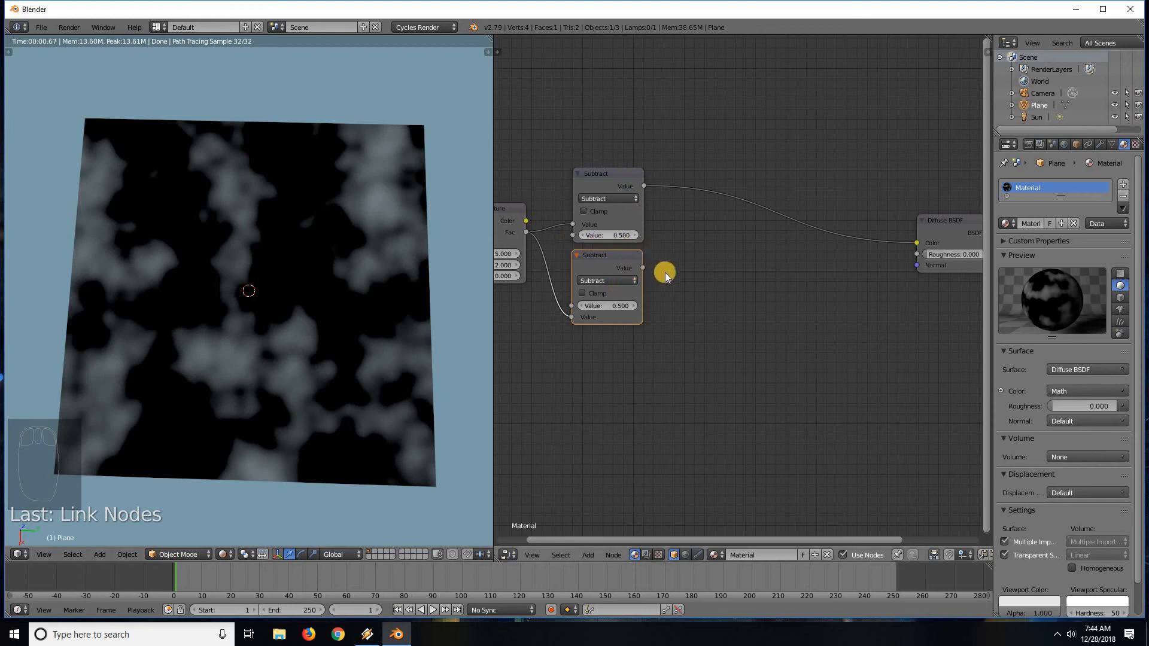
{"action": "left_click_drag", "start_coordinate": [902, 239], "coordinate": [915, 241]}
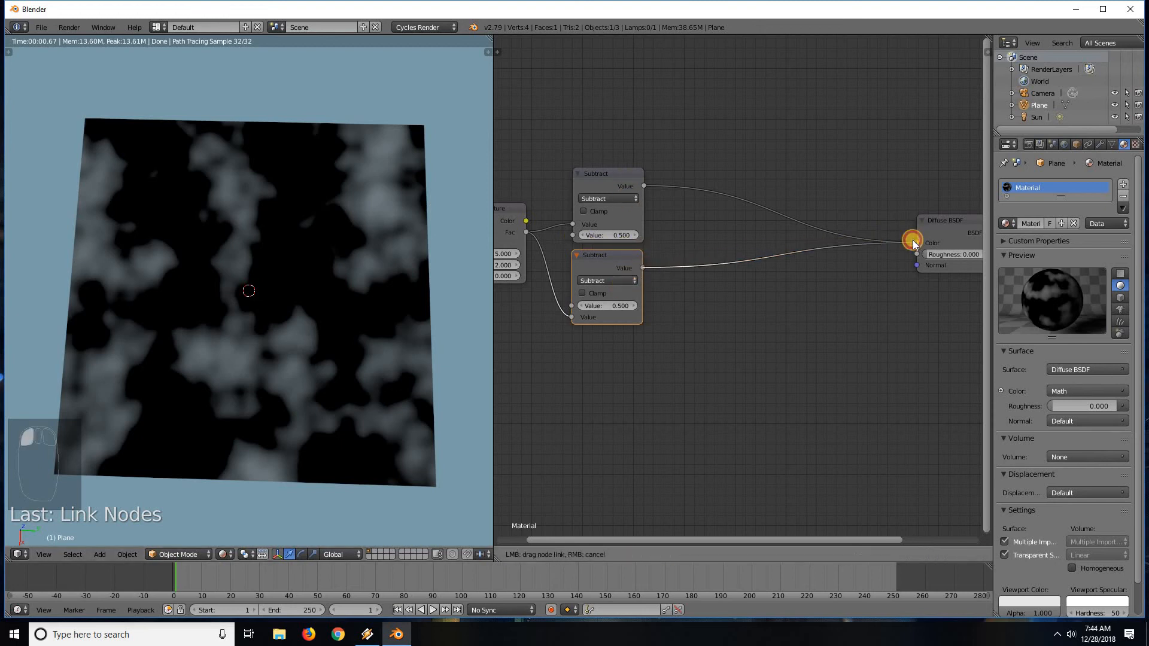
{"action": "left_click_drag", "start_coordinate": [641, 188], "coordinate": [916, 242]}
{"action": "left_click_drag", "start_coordinate": [645, 268], "coordinate": [916, 242]}
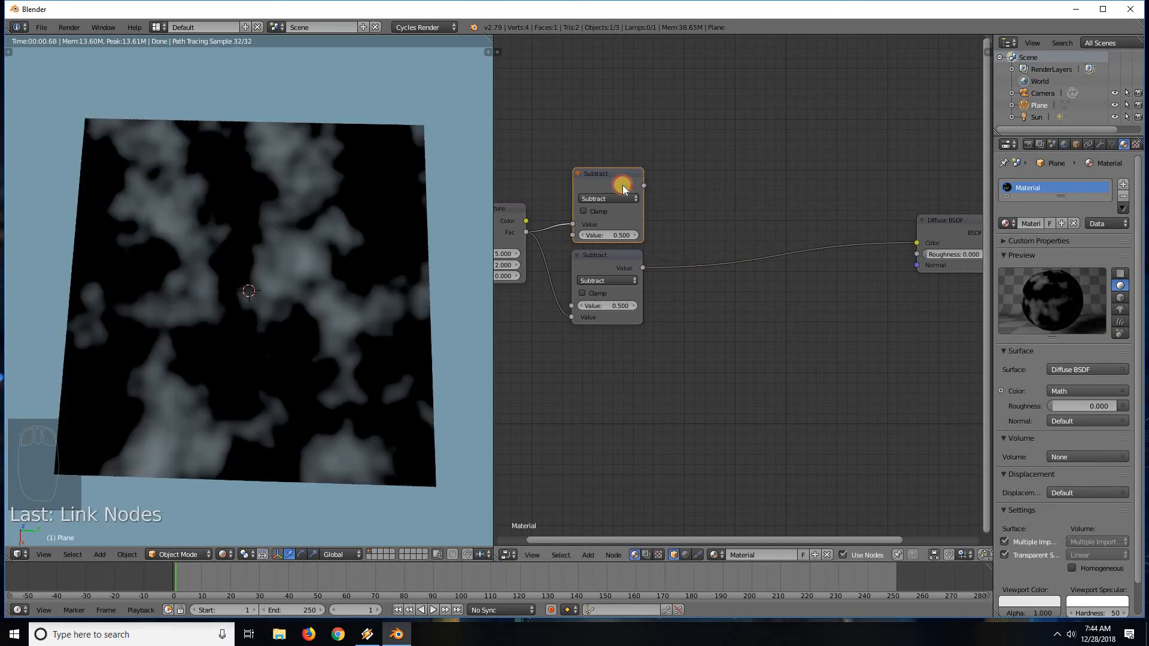
Duplicate the upper Subtract node toward the Diffuse BSDF and link both existing Subtract outputs to the copy's two Value inputs.
{"action": "left_click", "coordinate": [622, 185]}
{"action": "key", "text": "shift+d"}
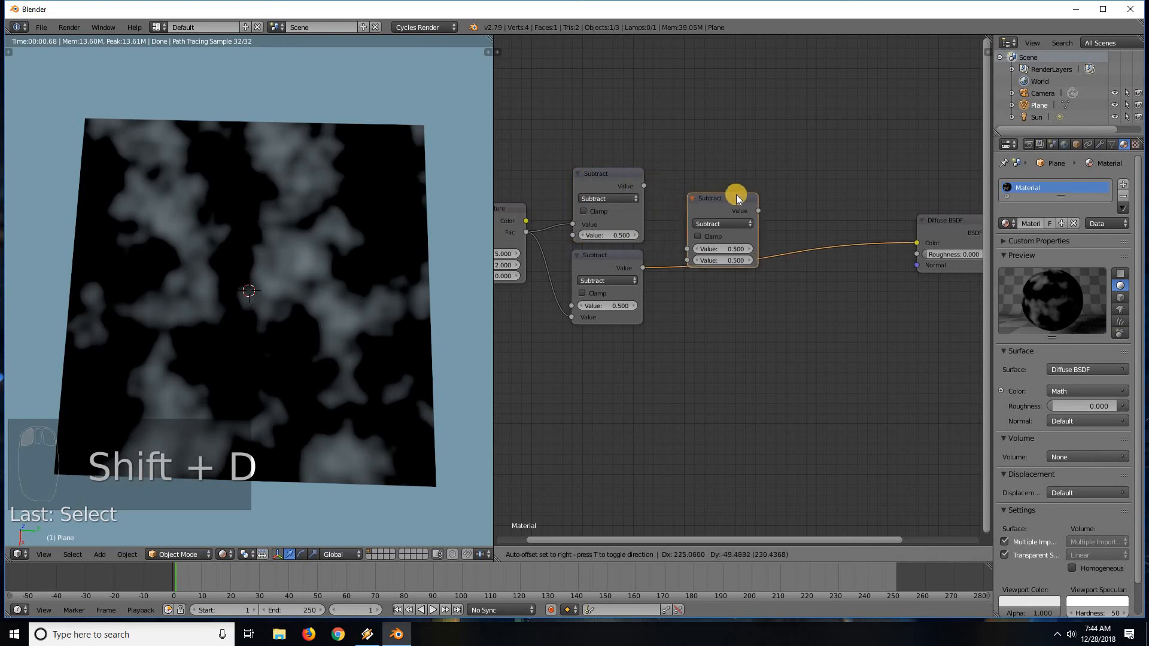
{"action": "left_click", "coordinate": [731, 193]}
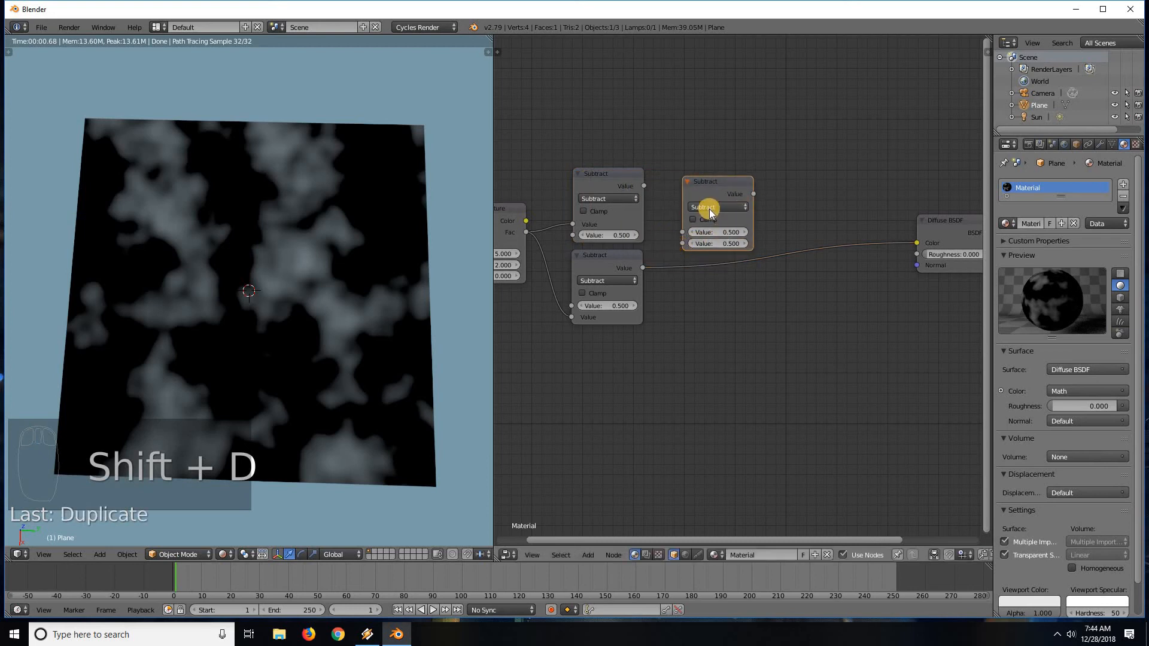
{"action": "scroll", "coordinate": [712, 210], "scroll_direction": "up", "scroll_amount": 2}
{"action": "left_click_drag", "start_coordinate": [611, 150], "coordinate": [661, 210]}
{"action": "left_click_drag", "start_coordinate": [605, 260], "coordinate": [662, 228]}
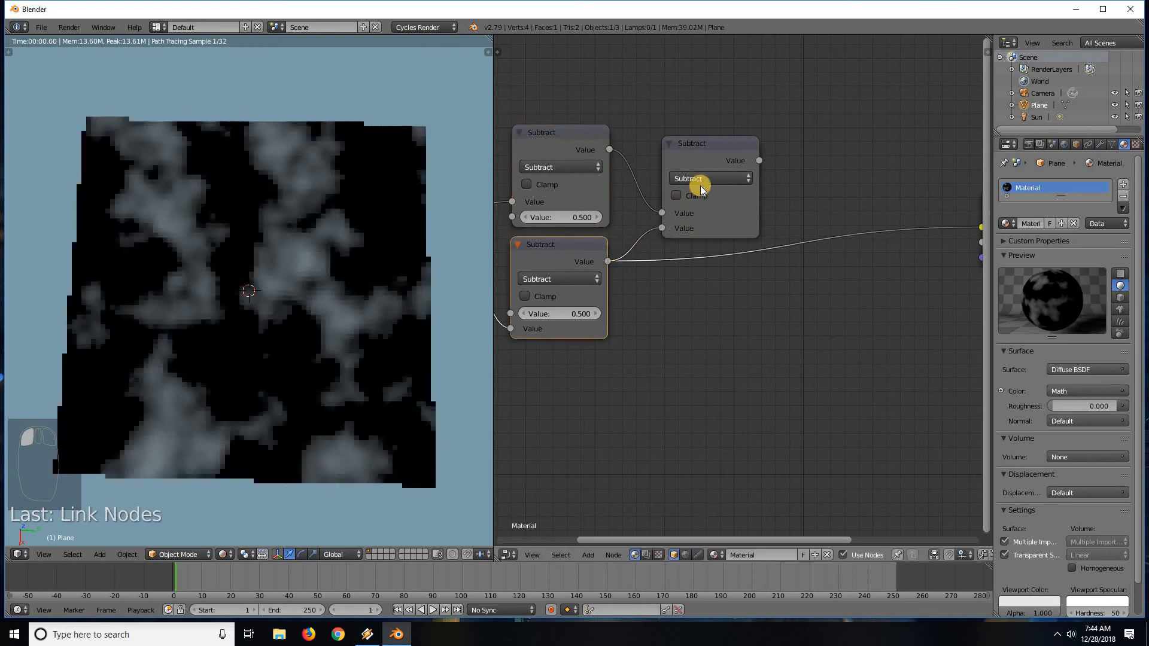
Set the new Math node's operation to Maximum and cut the link between the lower Subtract node and the Diffuse BSDF.
{"action": "left_click", "coordinate": [702, 178]}
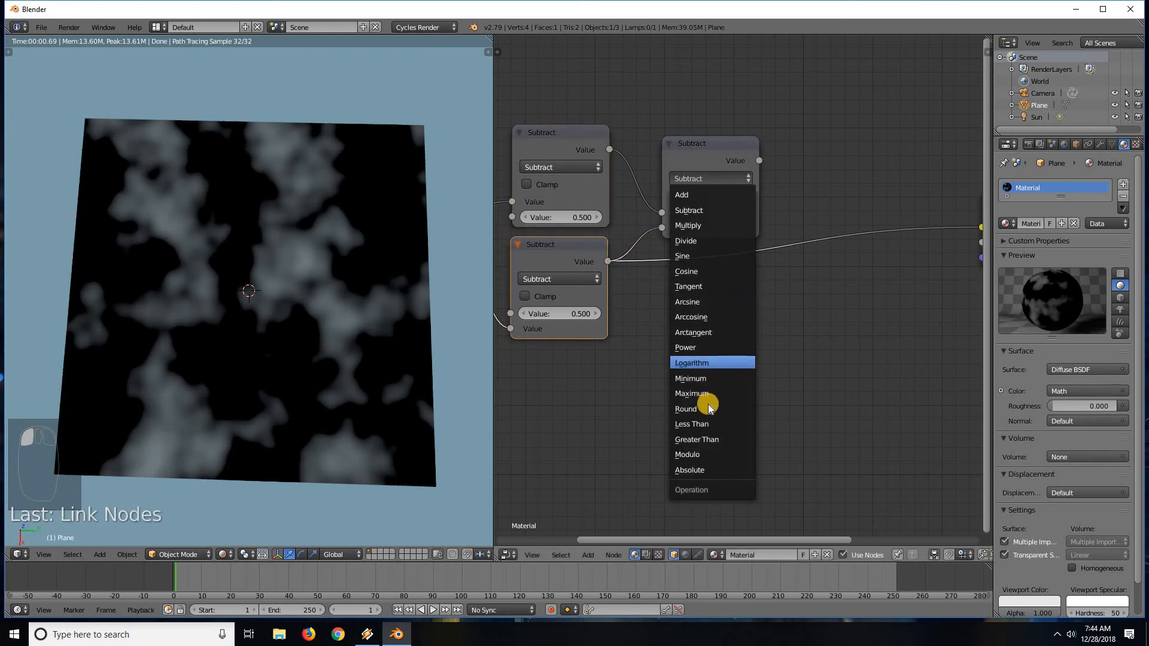
{"action": "key", "text": "Return"}
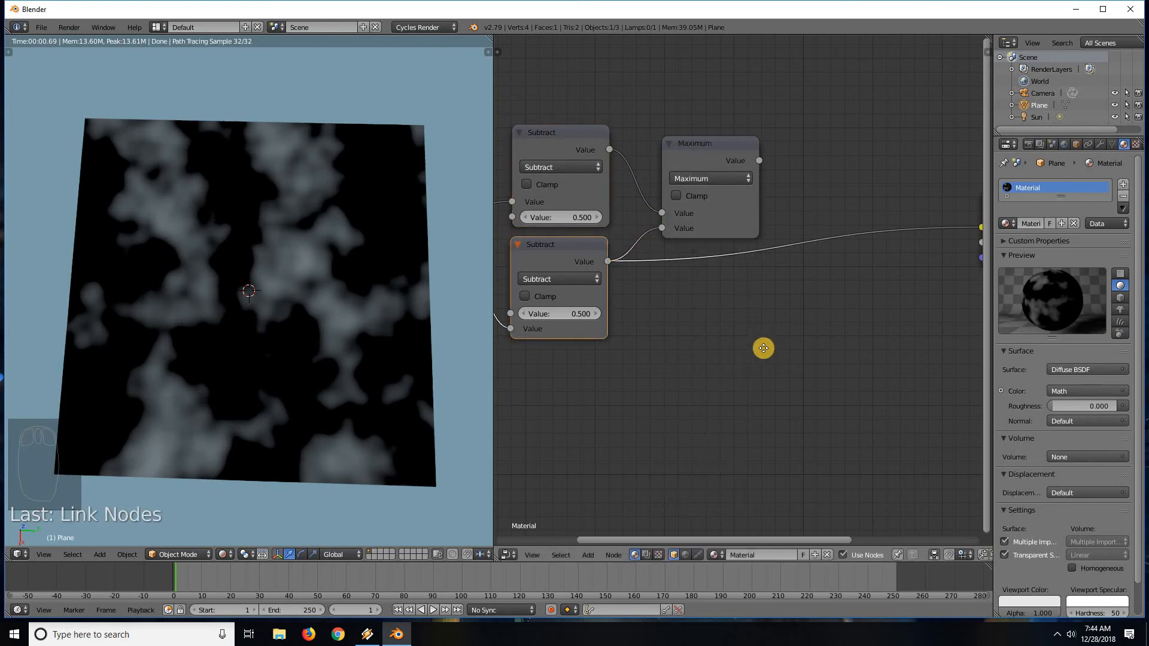
{"action": "middle_click_drag", "start_coordinate": [847, 223], "coordinate": [805, 256]}
{"action": "mouse_move", "coordinate": [816, 303]}
{"action": "right_mouse_down", "text": "ctrl"}
{"action": "mouse_move", "coordinate": [719, 275]}
{"action": "mouse_move", "coordinate": [793, 297]}
{"action": "right_mouse_up", "text": "ctrl"}
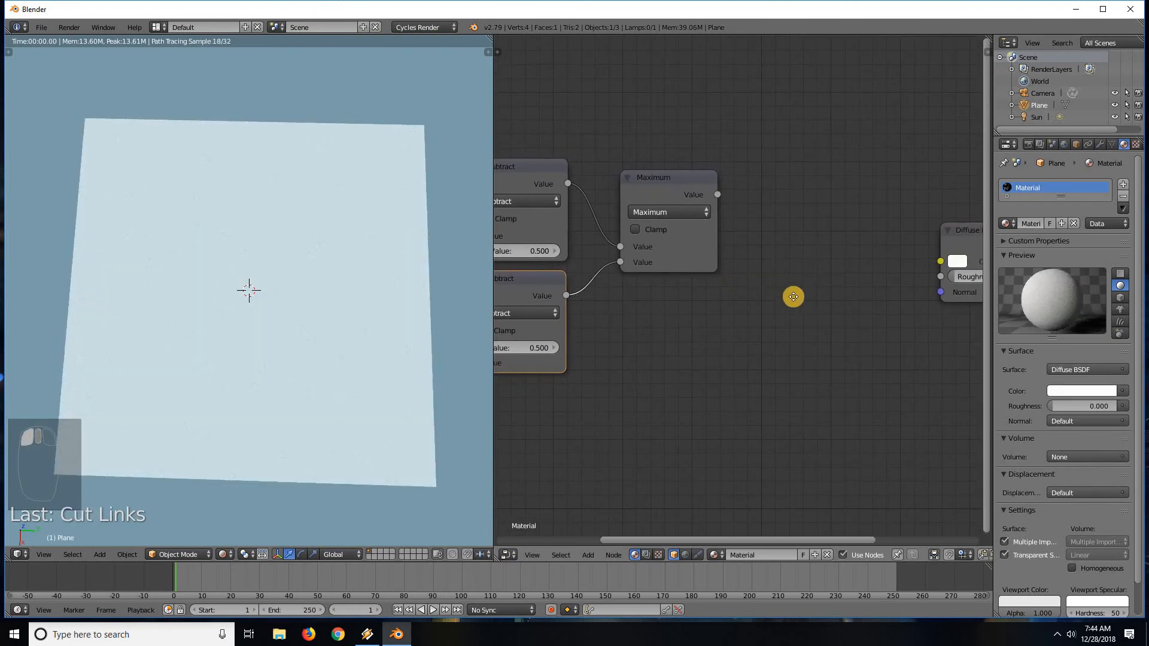
Review the Subtract links into the Maximum node and link its output to the Diffuse BSDF color.
{"action": "middle_click_drag", "start_coordinate": [793, 297], "coordinate": [865, 319]}
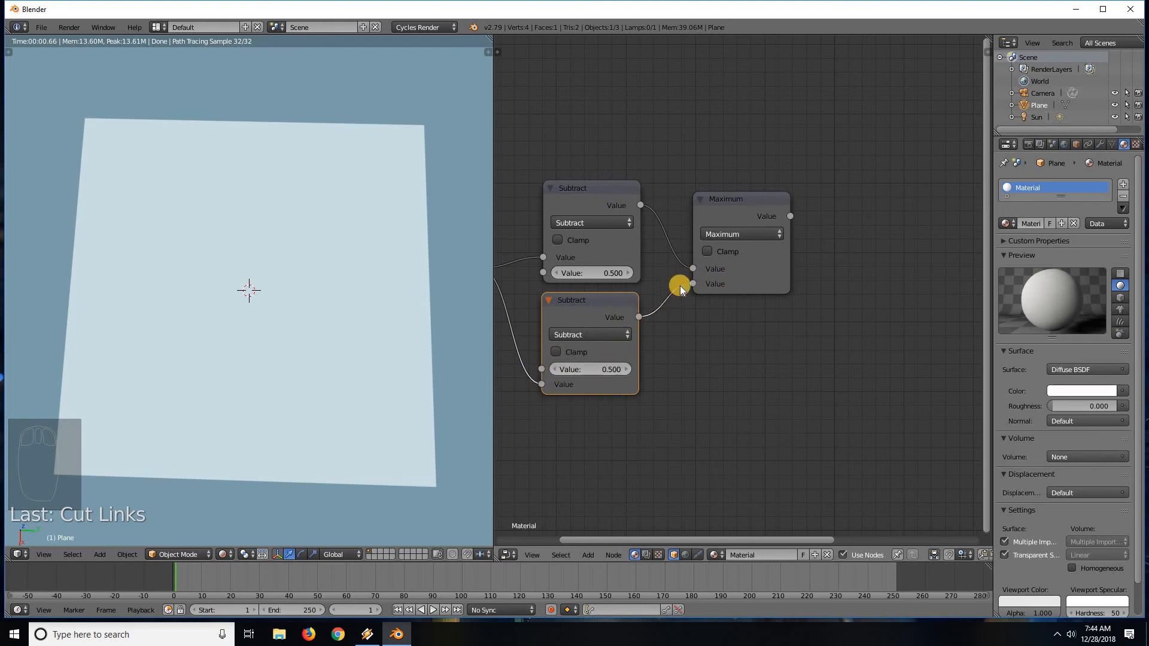
{"action": "middle_click_drag", "start_coordinate": [808, 379], "coordinate": [719, 259]}
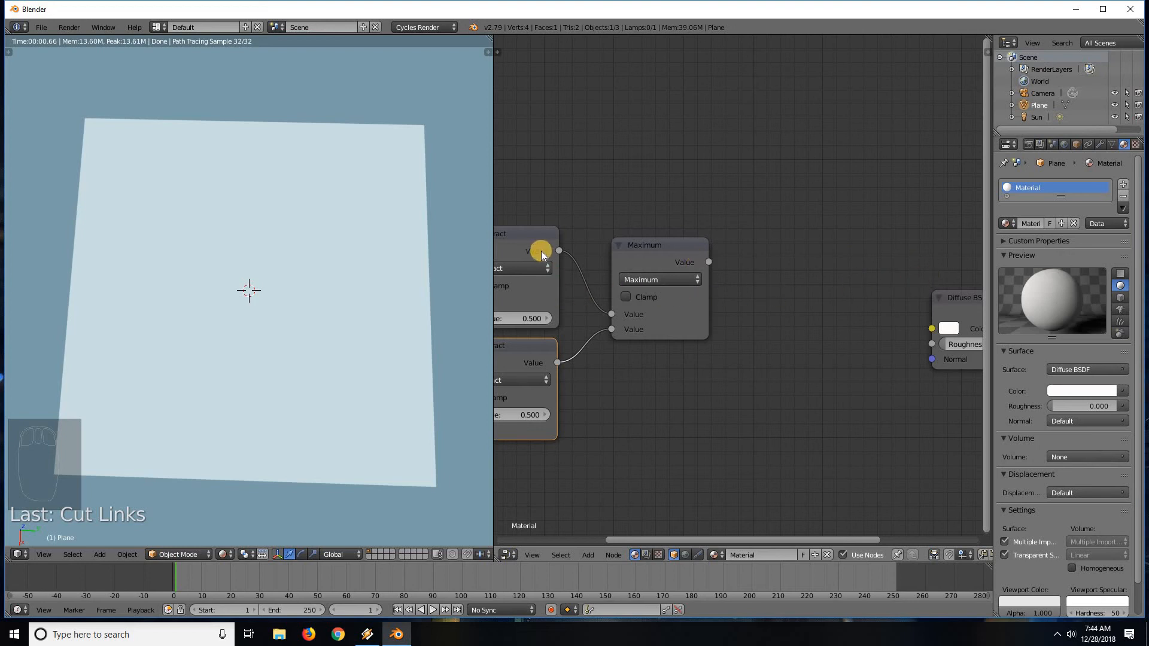
{"action": "middle_click_drag", "start_coordinate": [747, 401], "coordinate": [837, 411]}
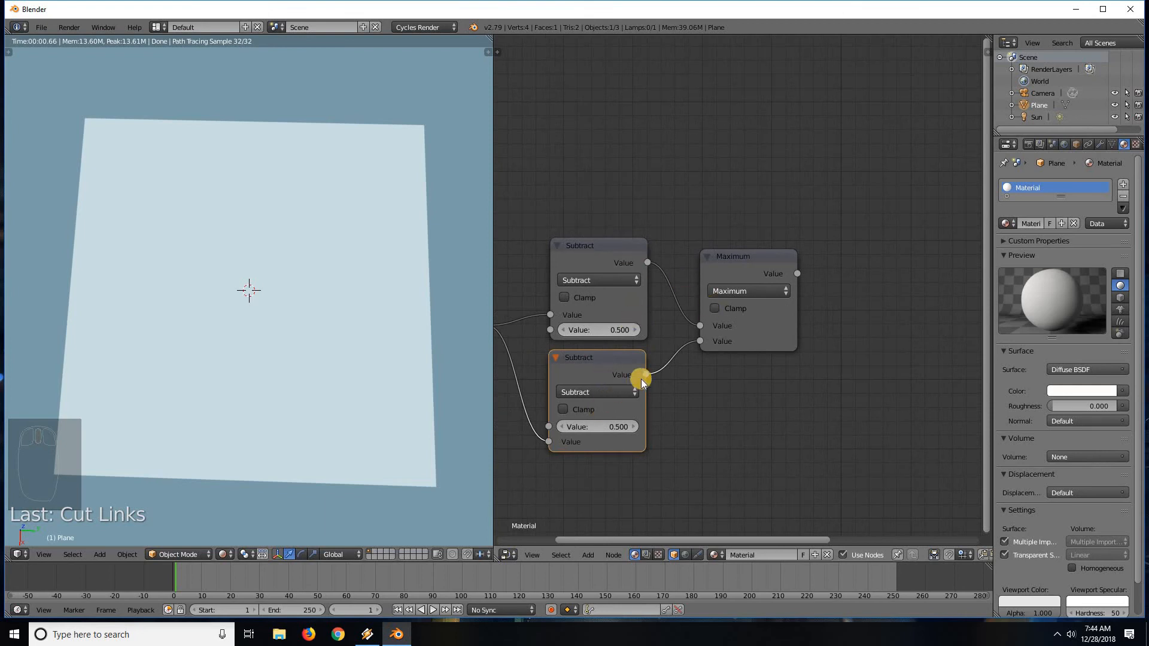
{"action": "middle_click_drag", "start_coordinate": [745, 391], "coordinate": [816, 399]}
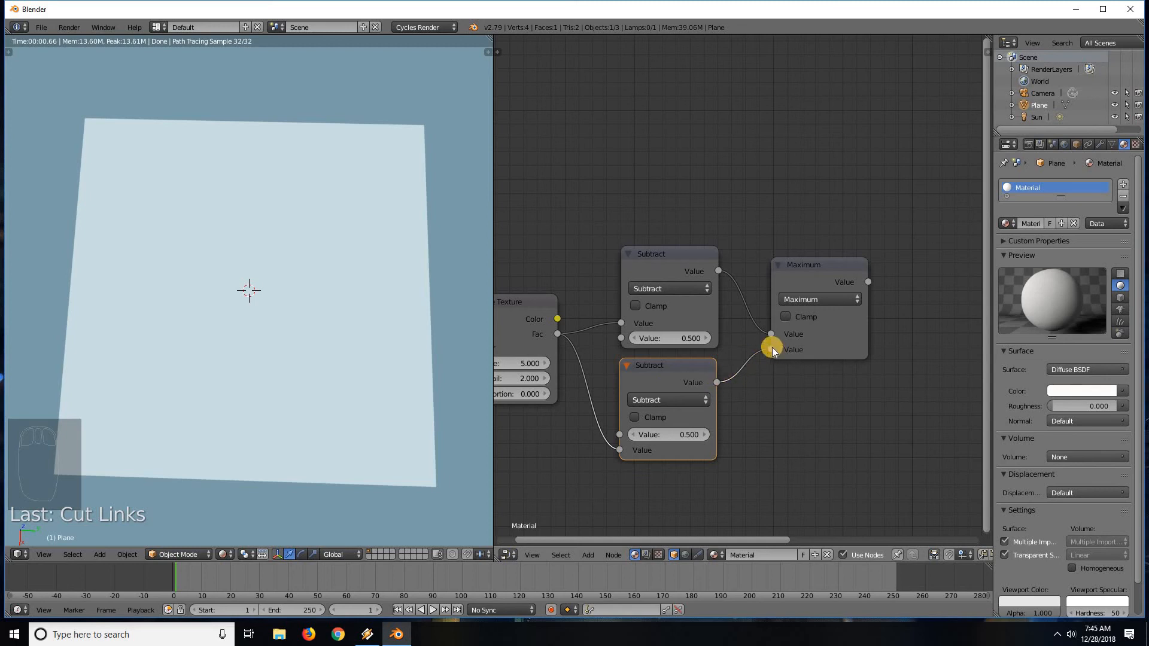
{"action": "left_click", "coordinate": [718, 272]}
{"action": "middle_click_drag", "start_coordinate": [765, 400], "coordinate": [191, 142]}
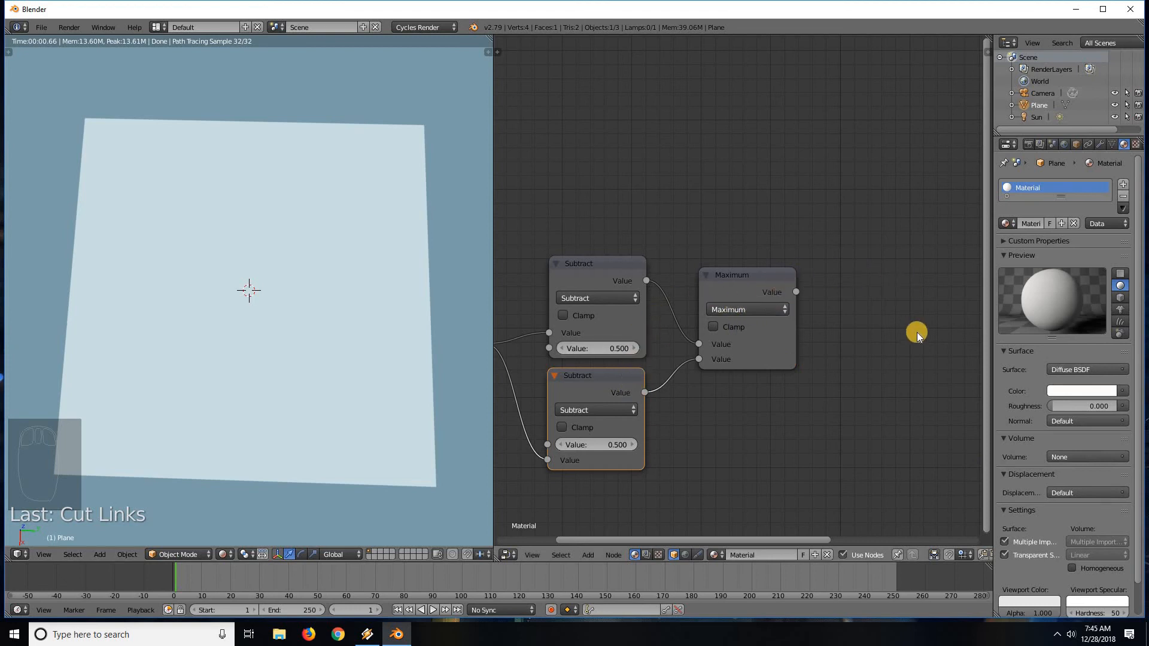
{"action": "scroll", "coordinate": [810, 313], "scroll_direction": "down", "scroll_amount": 3, "text": "ctrl"}
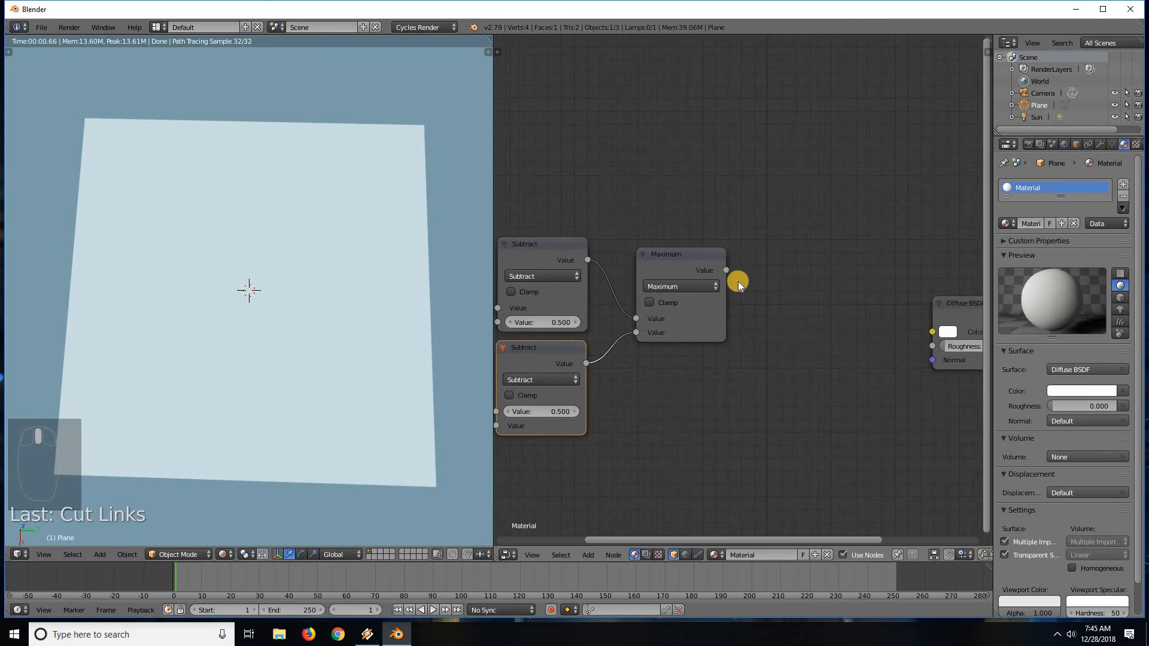
{"action": "scroll", "coordinate": [730, 274], "scroll_direction": "down", "scroll_amount": 1}
{"action": "left_click_drag", "start_coordinate": [730, 274], "coordinate": [904, 325]}
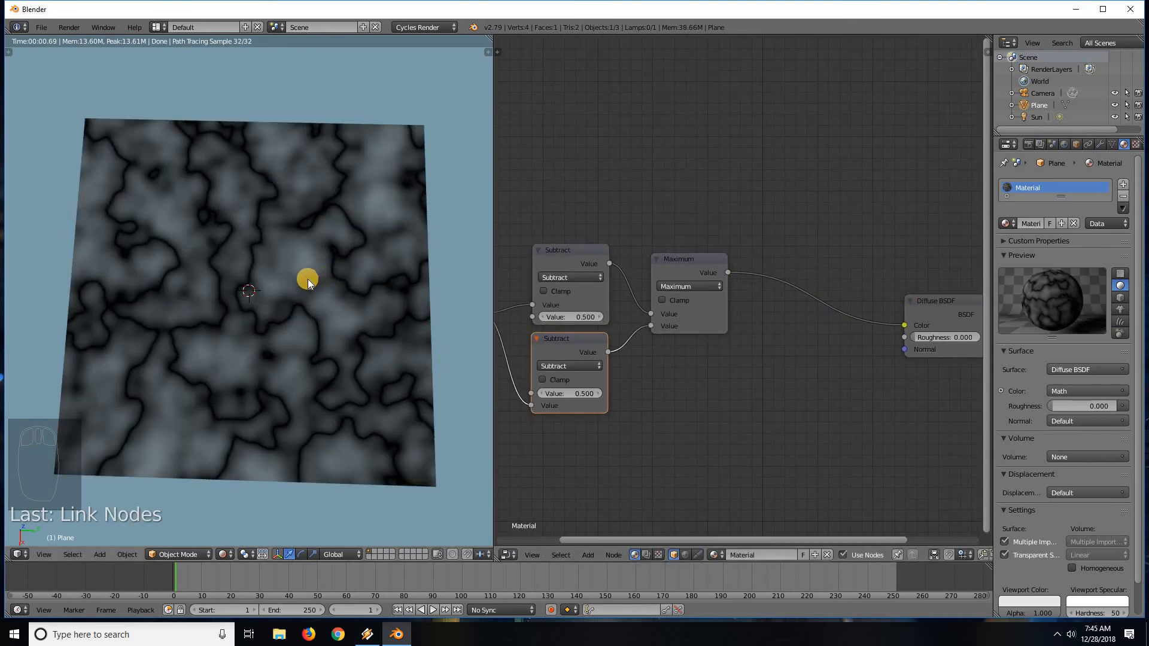
Examine the Maximum pattern's dark contour lines and brighter areas on the plane, both up close and as a whole.
{"action": "scroll", "coordinate": [308, 279], "scroll_direction": "up", "scroll_amount": 2}
{"action": "scroll", "coordinate": [317, 274], "scroll_direction": "down", "scroll_amount": 1}
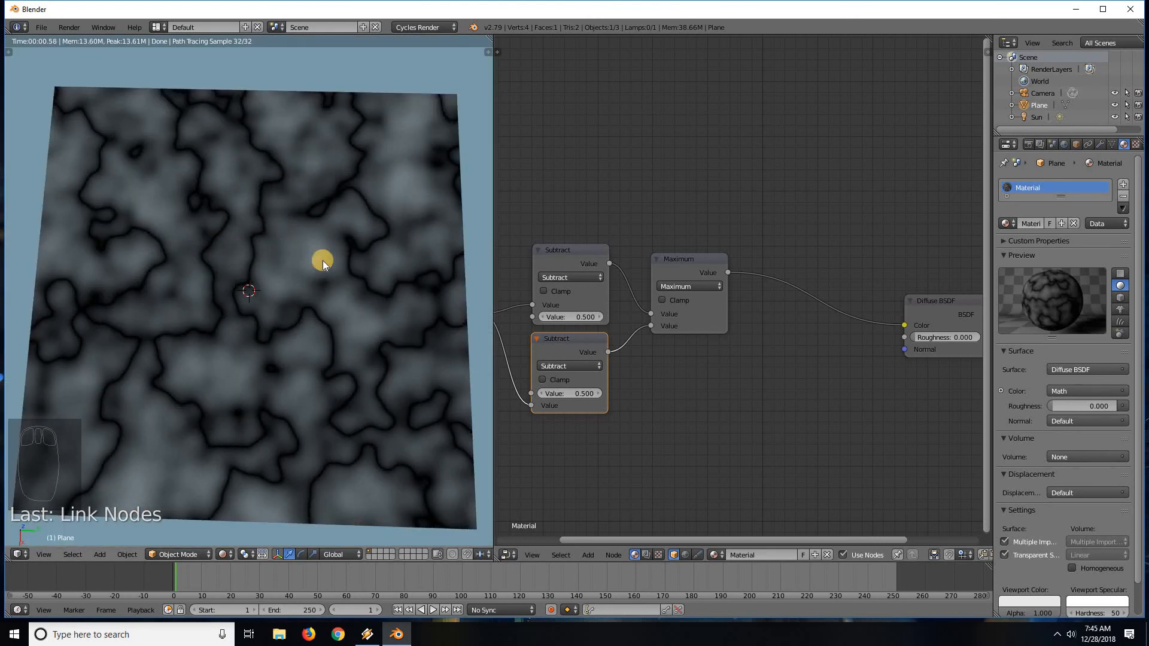
{"action": "scroll", "coordinate": [367, 310], "scroll_direction": "up", "scroll_amount": 2}
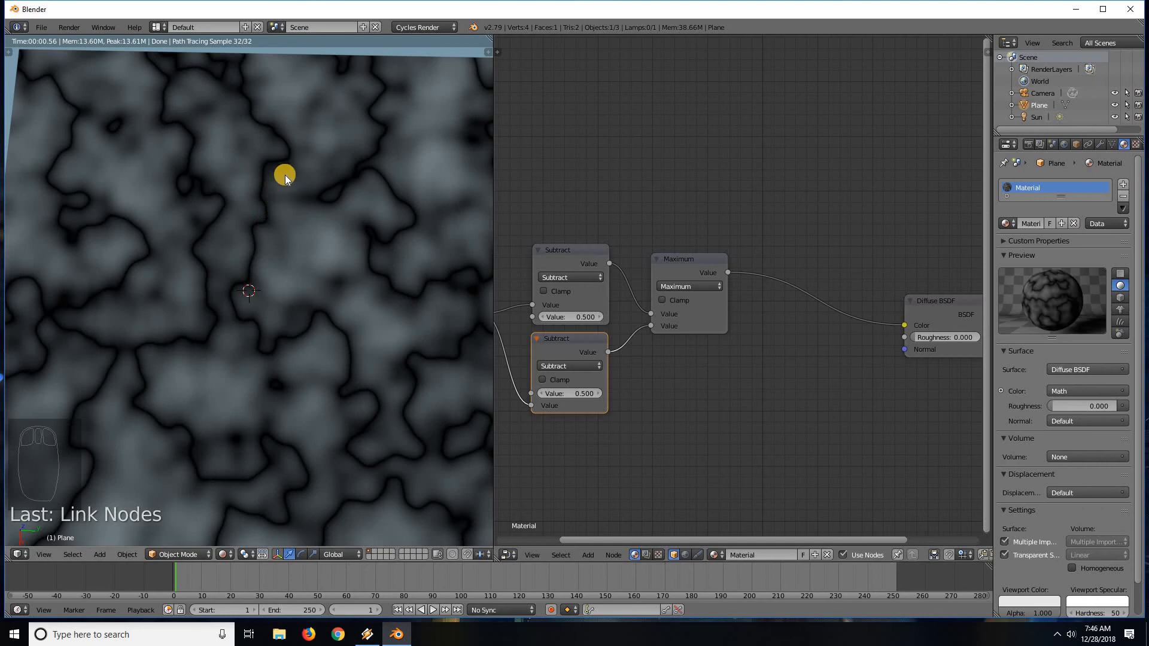
{"action": "scroll", "coordinate": [285, 175], "scroll_direction": "down", "scroll_amount": 5}
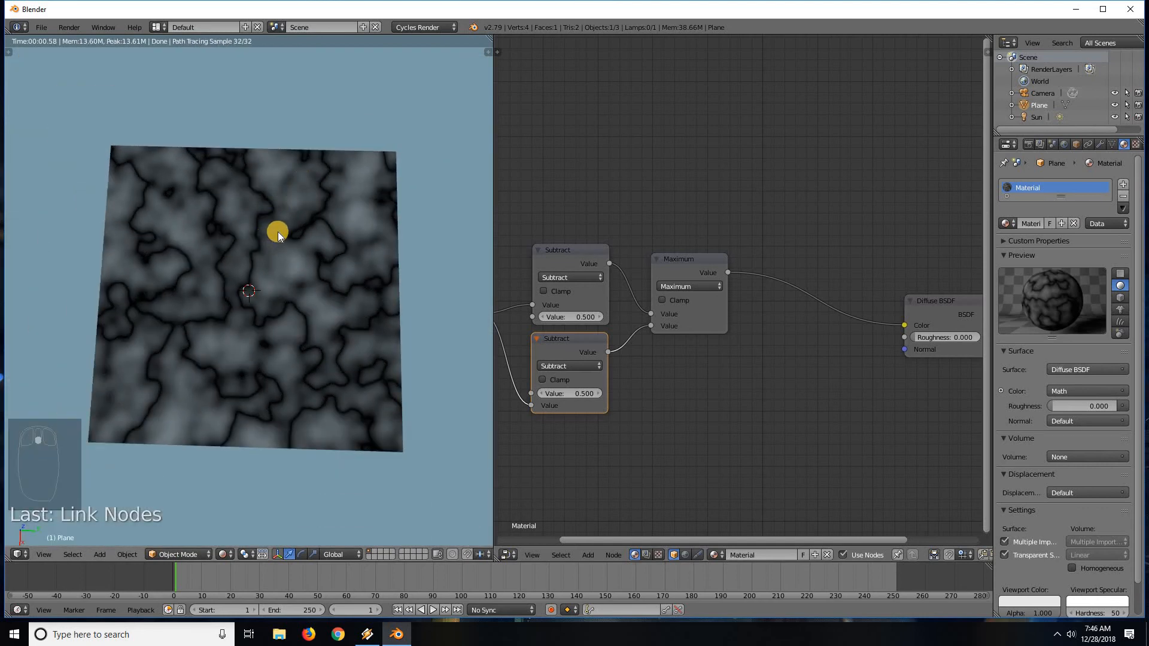
{"action": "scroll", "coordinate": [277, 242], "scroll_direction": "up", "scroll_amount": 2}
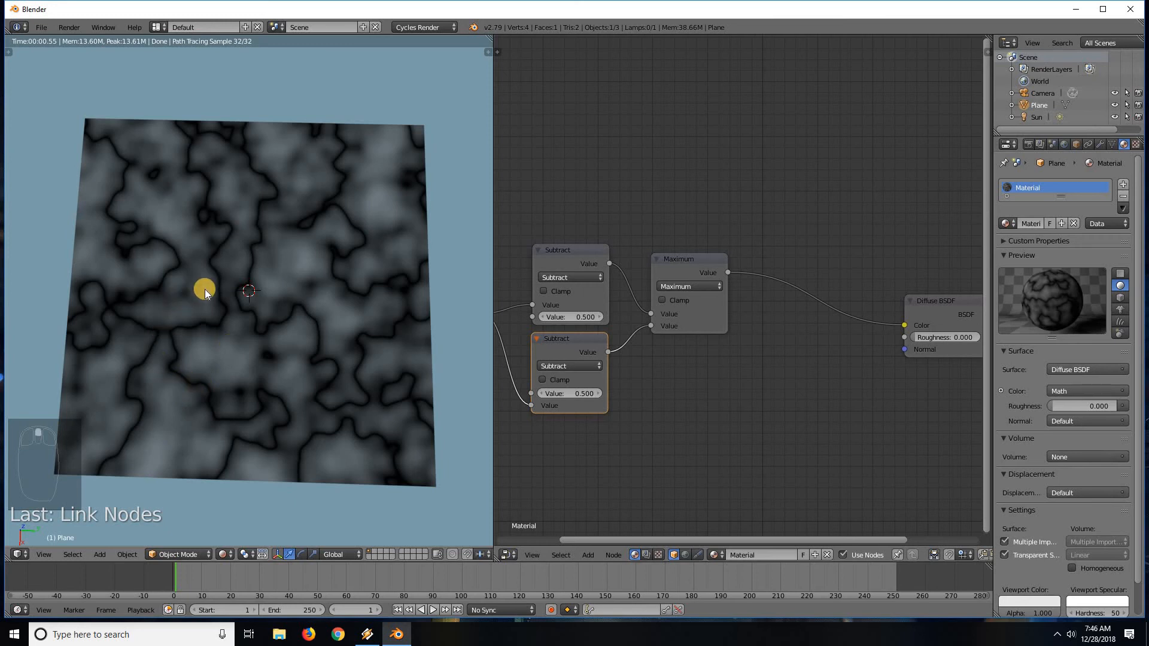
{"action": "scroll", "coordinate": [203, 281], "scroll_direction": "up", "scroll_amount": 6}
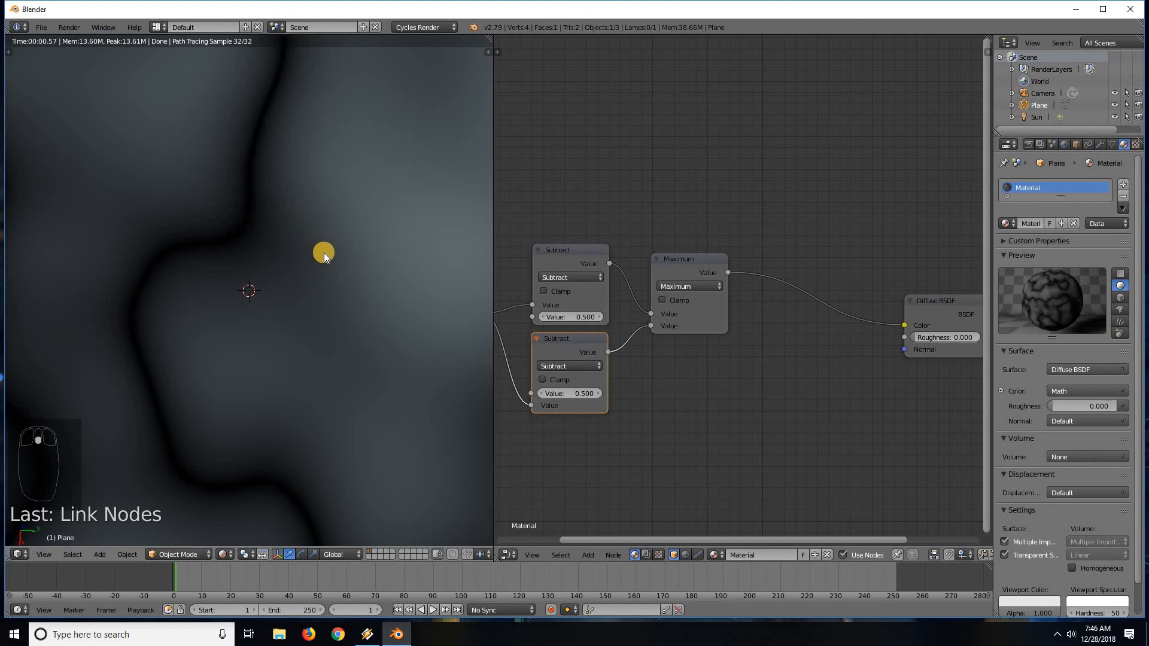
{"action": "scroll", "coordinate": [311, 257], "scroll_direction": "down", "scroll_amount": 6}
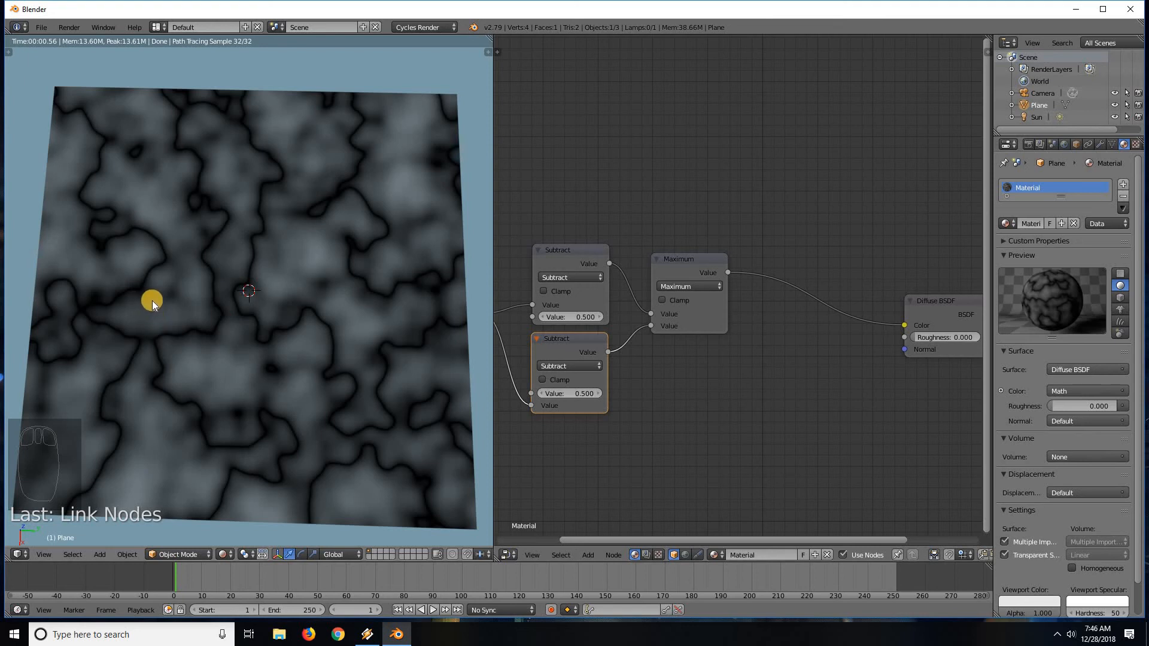
Duplicate the Maximum node, insert the copy into its link to the Diffuse BSDF, and set the copy's operation to Less Than.
{"action": "left_click", "coordinate": [668, 263]}
{"action": "key", "text": "shift+d"}
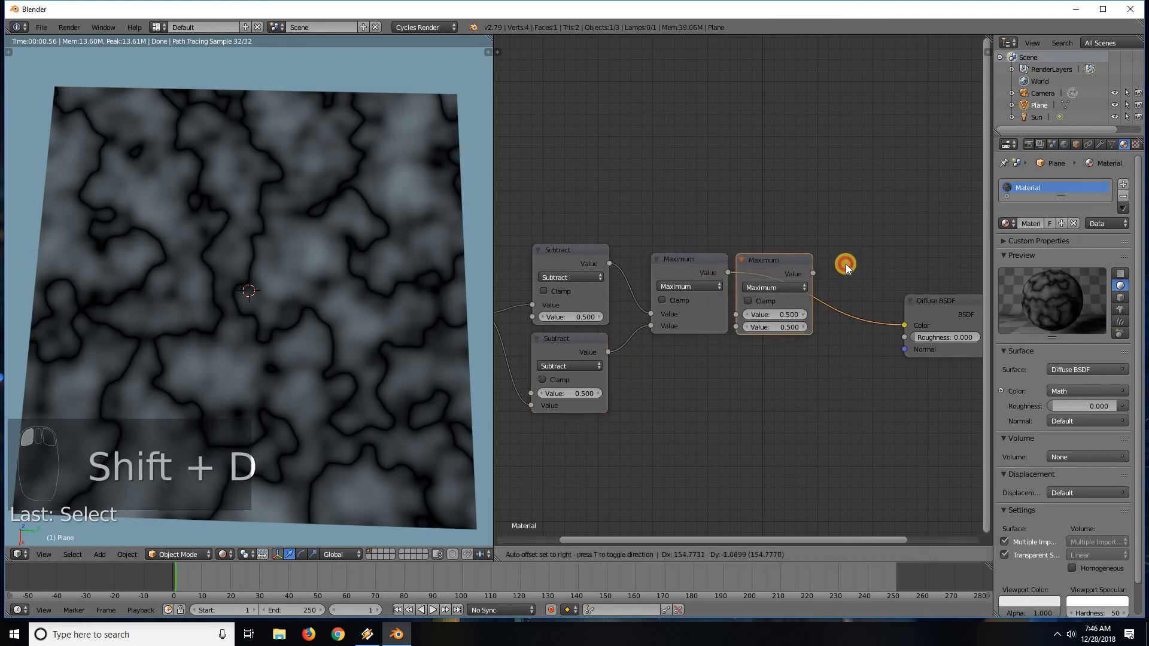
{"action": "left_click", "coordinate": [862, 262]}
{"action": "left_click_drag", "start_coordinate": [787, 261], "coordinate": [761, 265]}
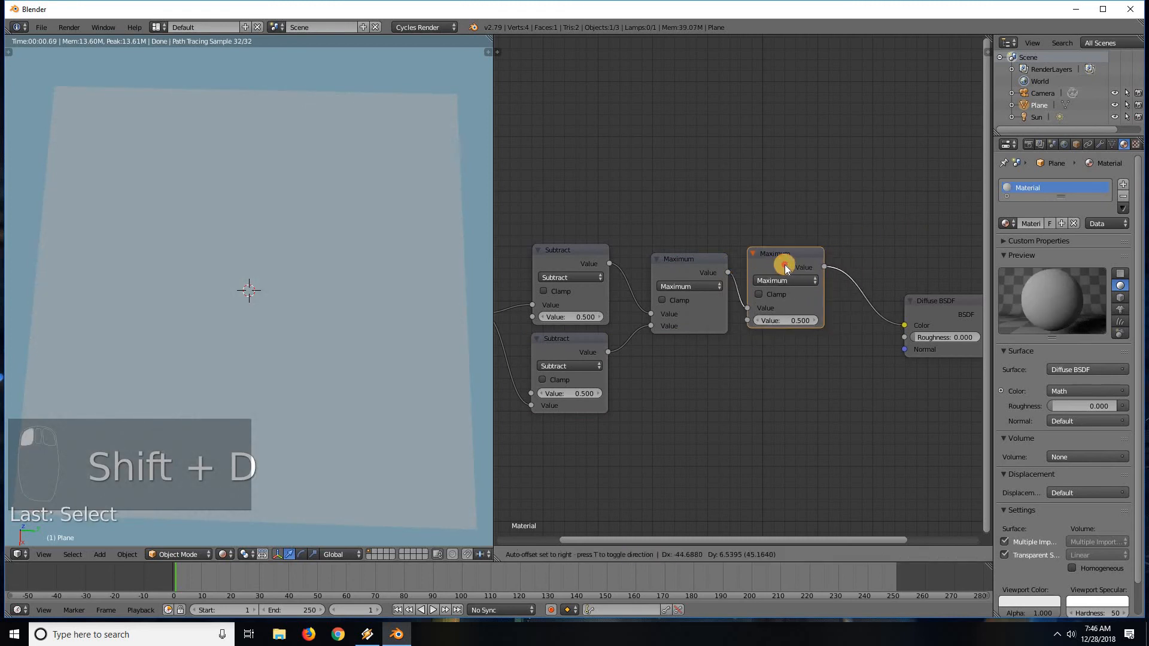
{"action": "left_click", "coordinate": [787, 289]}
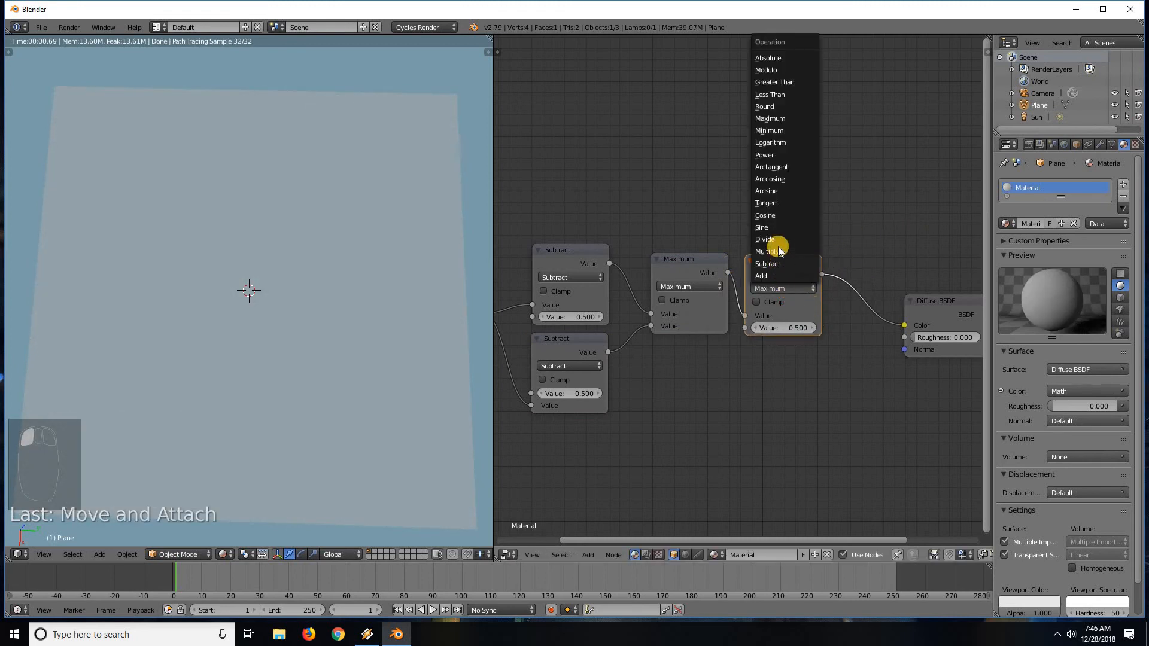
{"action": "left_click", "coordinate": [777, 96]}
Link the Maximum output directly to the Diffuse BSDF color and set the Less Than node aside above that link to inspect the plane.
{"action": "left_click_drag", "start_coordinate": [791, 261], "coordinate": [813, 216]}
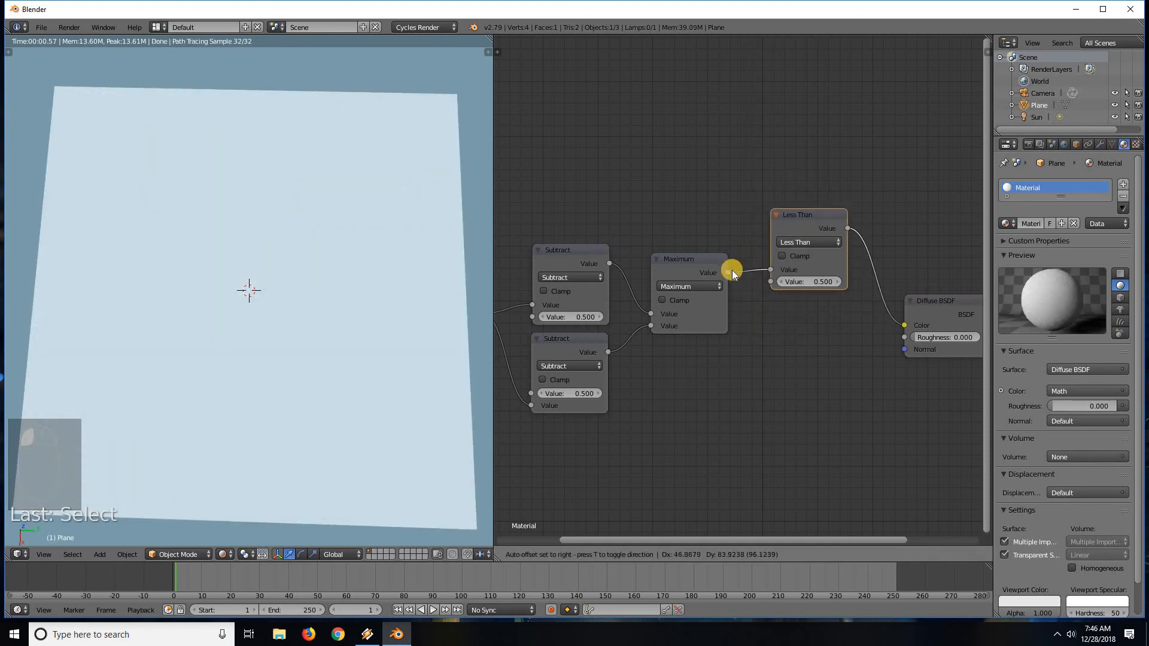
{"action": "left_click_drag", "start_coordinate": [728, 272], "coordinate": [903, 325]}
{"action": "left_click_drag", "start_coordinate": [890, 275], "coordinate": [890, 275]}
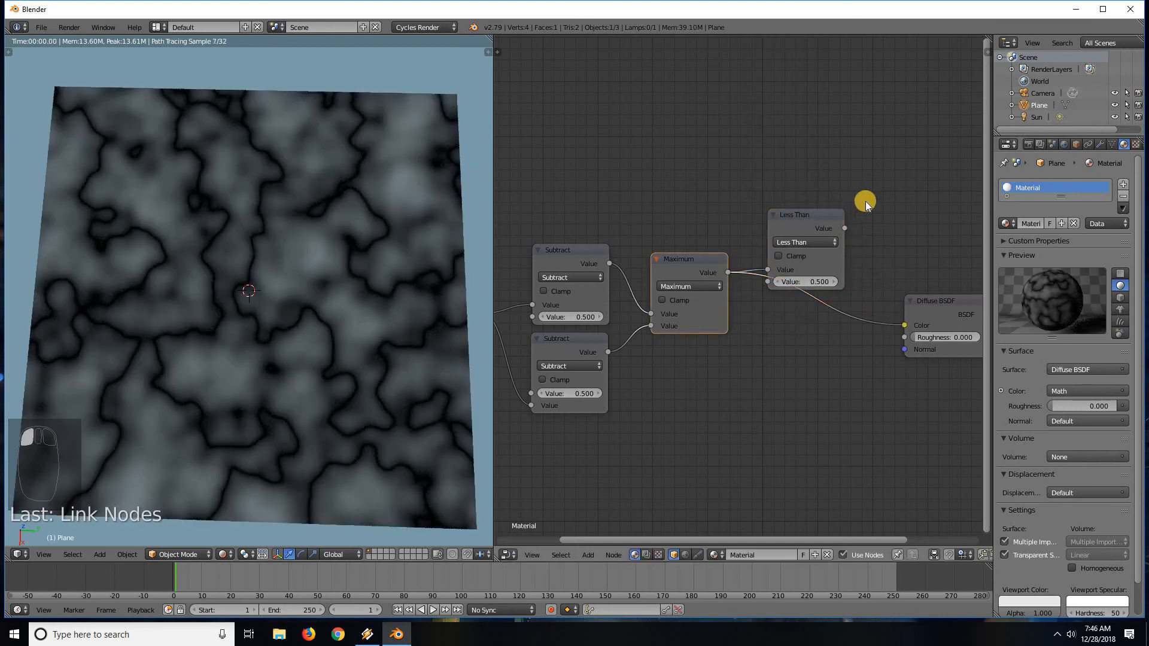
{"action": "key", "text": "g"}
{"action": "left_click_drag", "start_coordinate": [853, 213], "coordinate": [816, 246]}
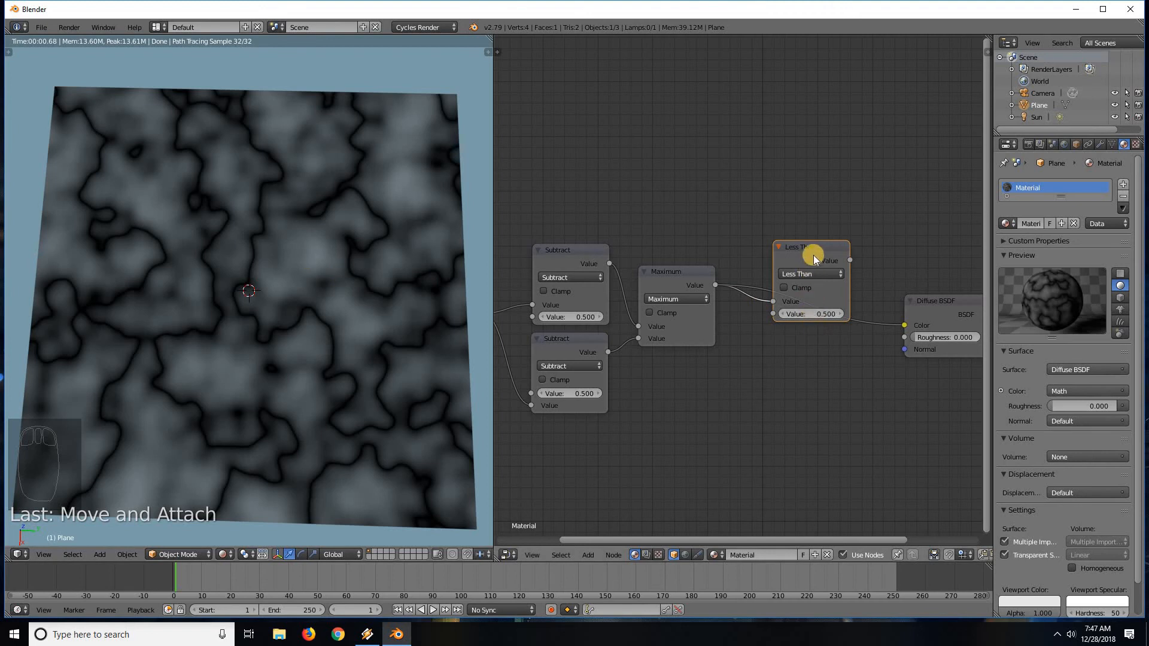
{"action": "left_click_drag", "start_coordinate": [766, 257], "coordinate": [802, 199]}
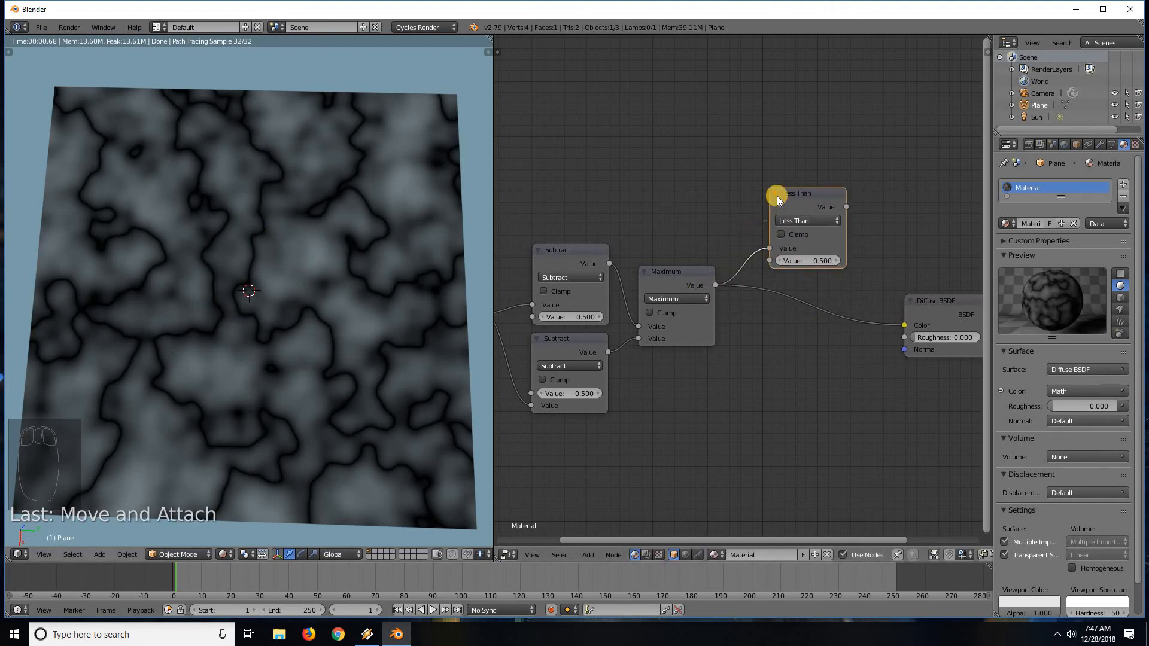
{"action": "left_click_drag", "start_coordinate": [794, 222], "coordinate": [784, 225]}
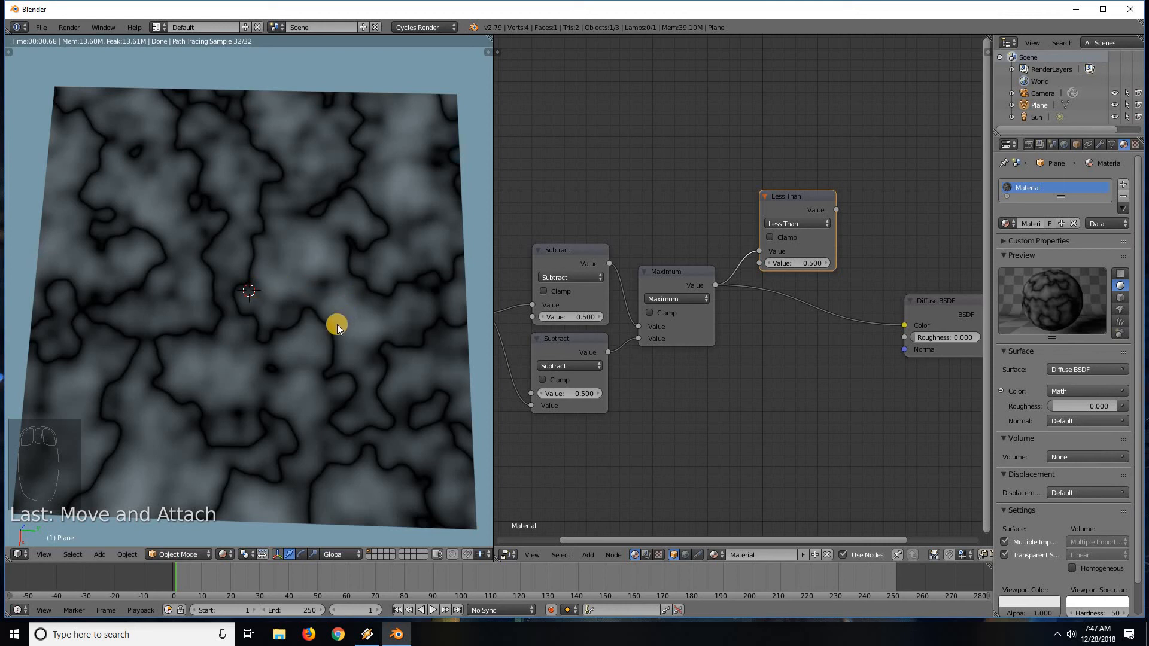
{"action": "scroll", "coordinate": [336, 324], "scroll_direction": "up", "scroll_amount": 3}
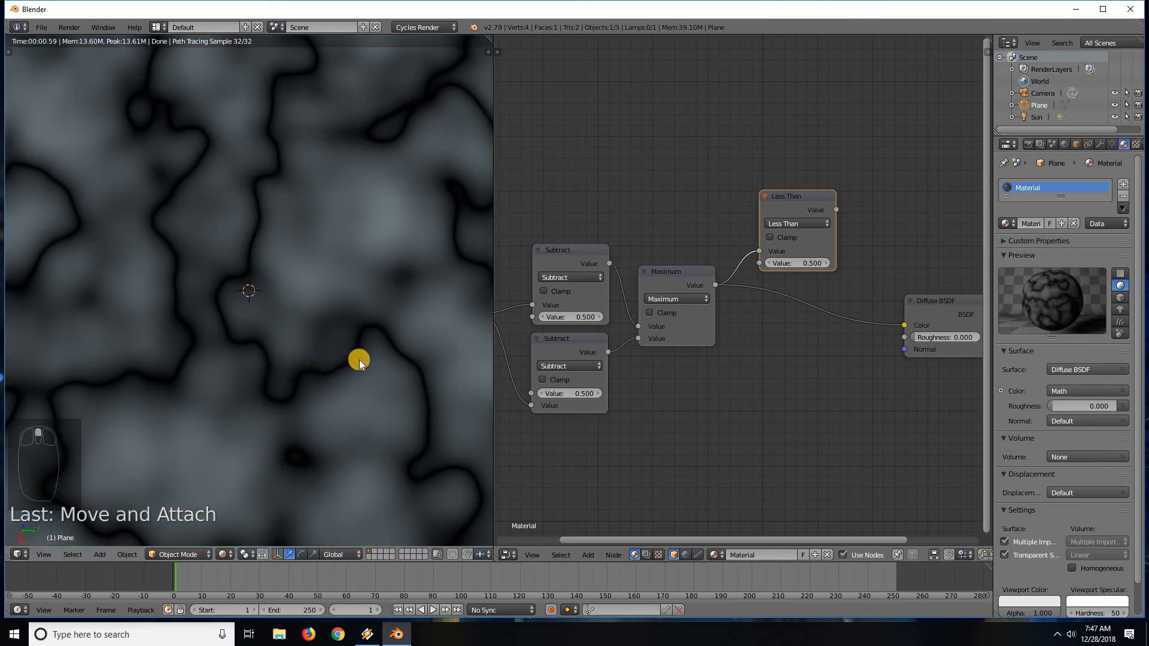
{"action": "scroll", "coordinate": [373, 372], "scroll_direction": "up", "scroll_amount": 2}
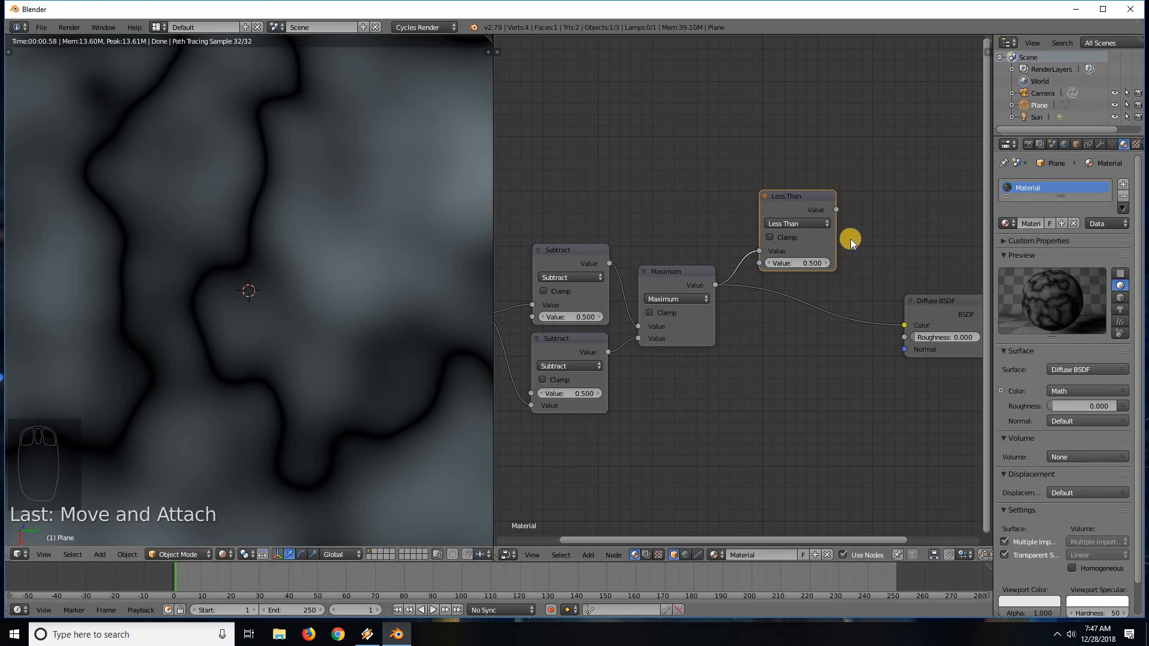
Set the Less Than node's second value to 0.1 and link its output to the Diffuse BSDF color.
{"action": "left_click_drag", "start_coordinate": [789, 219], "coordinate": [771, 237]}
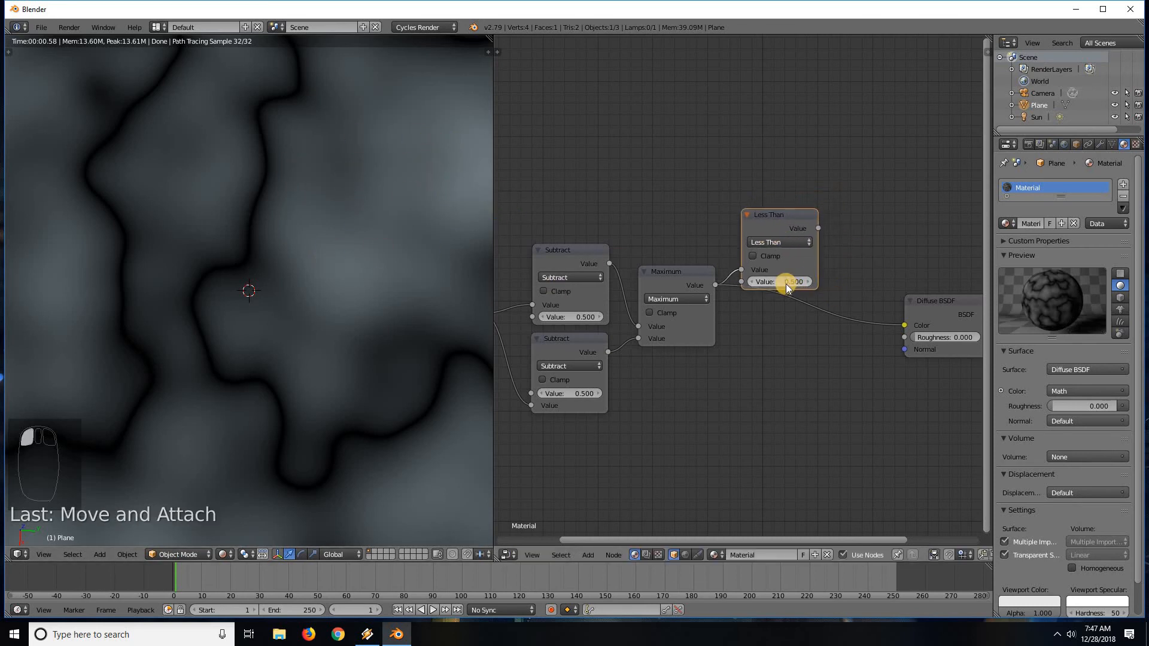
{"action": "left_click", "coordinate": [785, 284]}
{"action": "type", "text": "0.1"}
{"action": "left_click", "coordinate": [820, 226]}
{"action": "left_click_drag", "start_coordinate": [818, 228], "coordinate": [903, 325]}
{"action": "scroll", "coordinate": [365, 313], "scroll_direction": "down", "scroll_amount": 6}
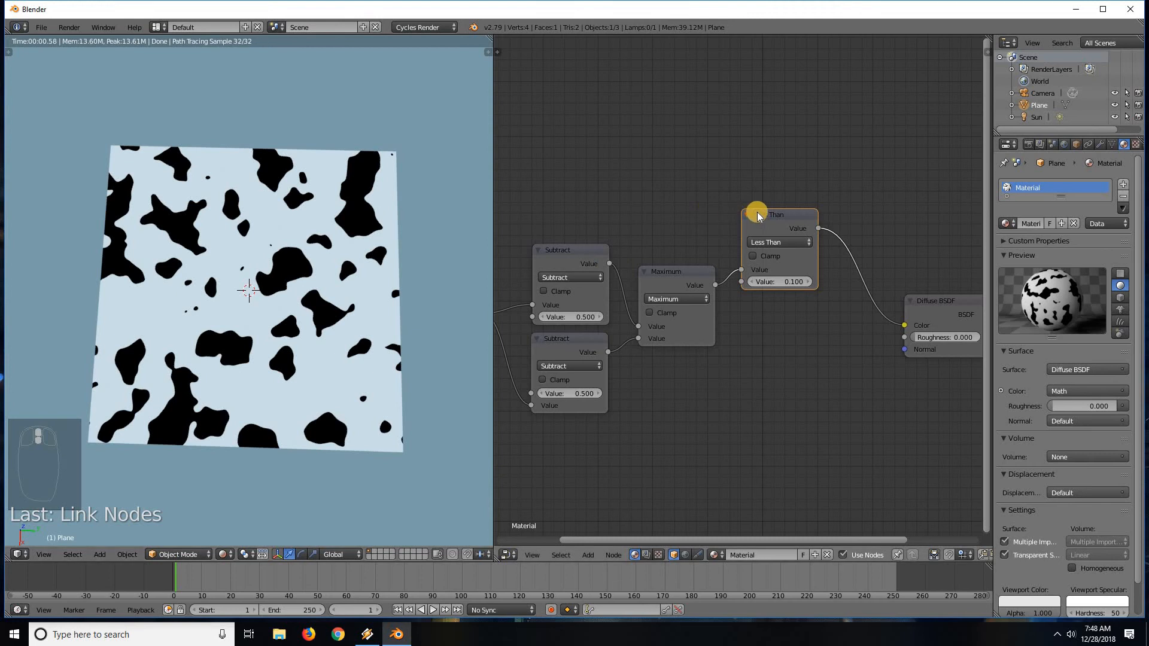
Place the Less Than node right beside the Maximum node and set its second value to 0.01.
{"action": "left_click_drag", "start_coordinate": [765, 233], "coordinate": [734, 294]}
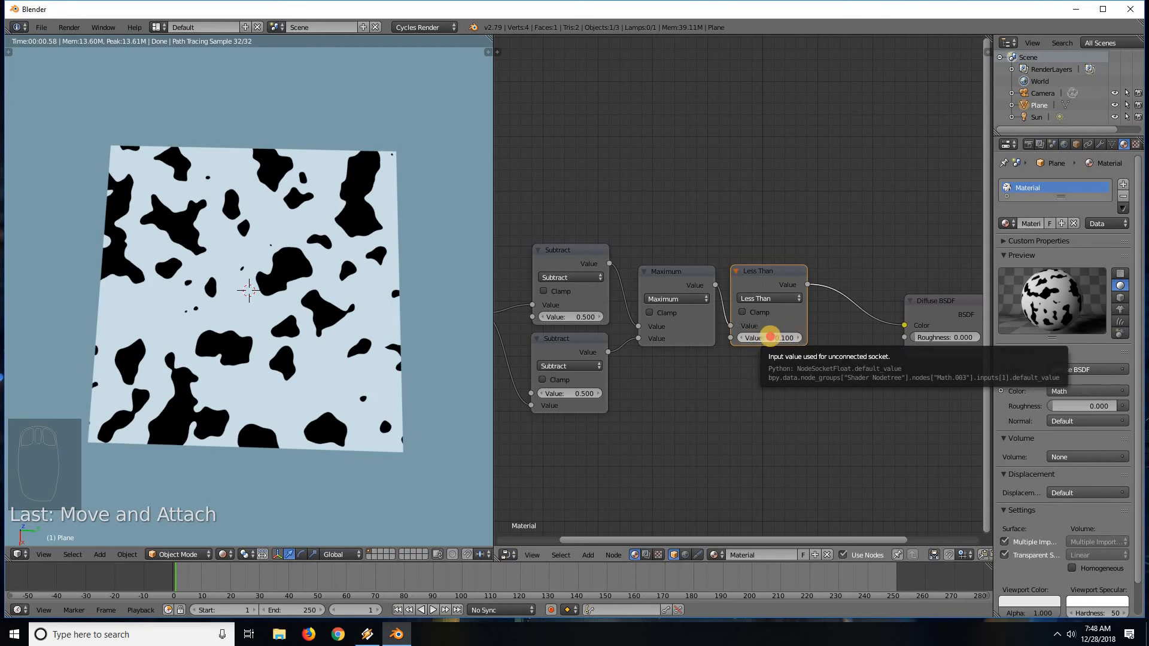
{"action": "left_click", "coordinate": [770, 339]}
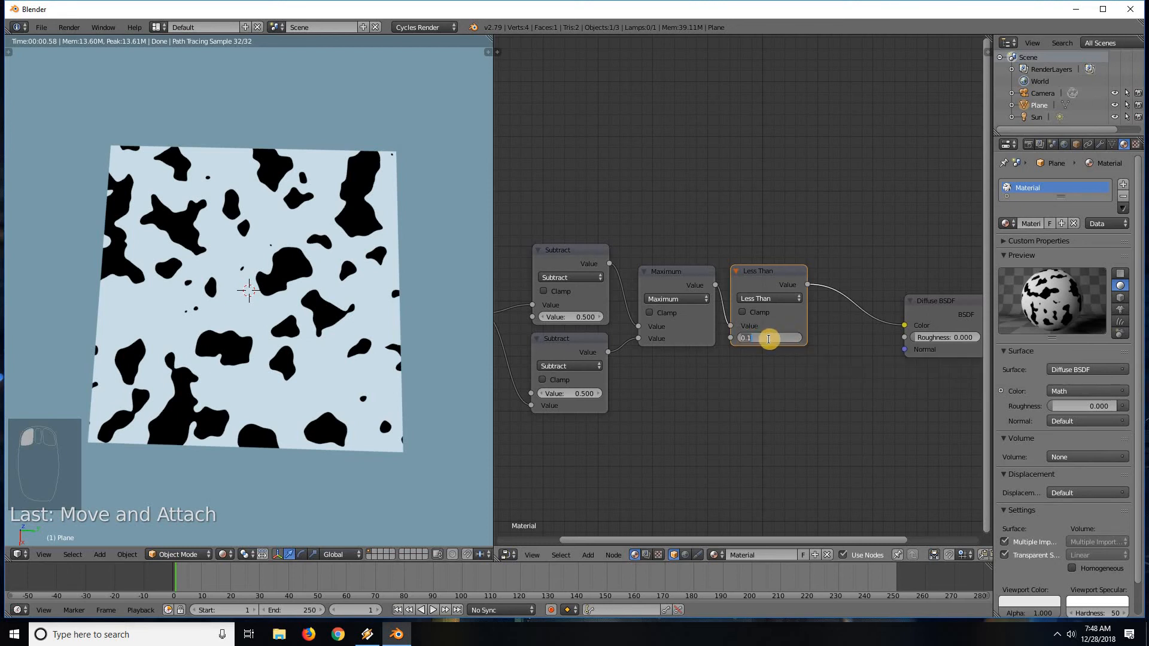
{"action": "type", "text": "0.01"}
{"action": "key", "text": "Return"}
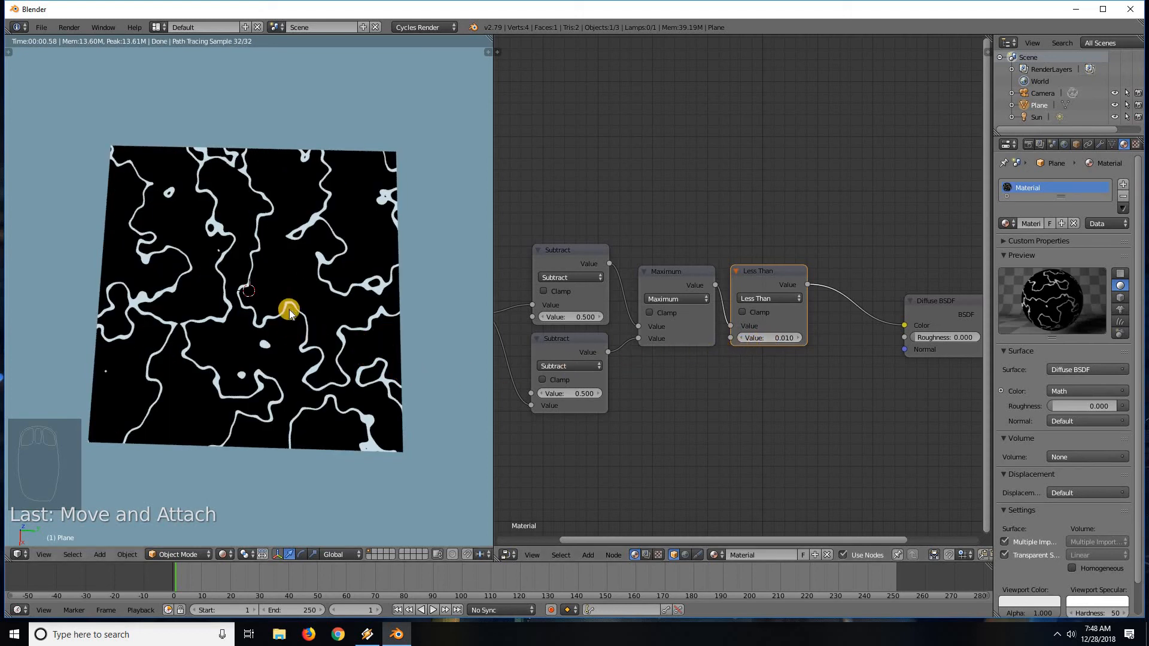
{"action": "scroll", "coordinate": [287, 318], "scroll_direction": "up", "scroll_amount": 2}
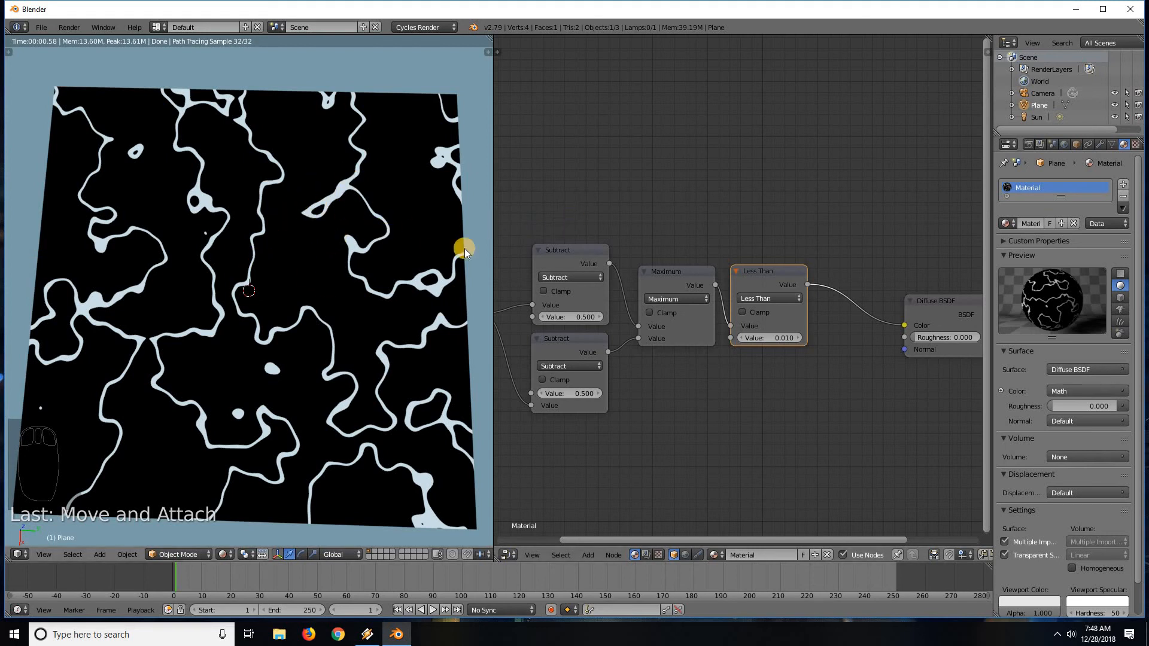
Move the Material Output and Diffuse BSDF nodes away from the Less Than node to make room between them.
{"action": "middle_click_drag", "start_coordinate": [751, 198], "coordinate": [705, 195]}
{"action": "middle_click_drag", "start_coordinate": [662, 289], "coordinate": [584, 286]}
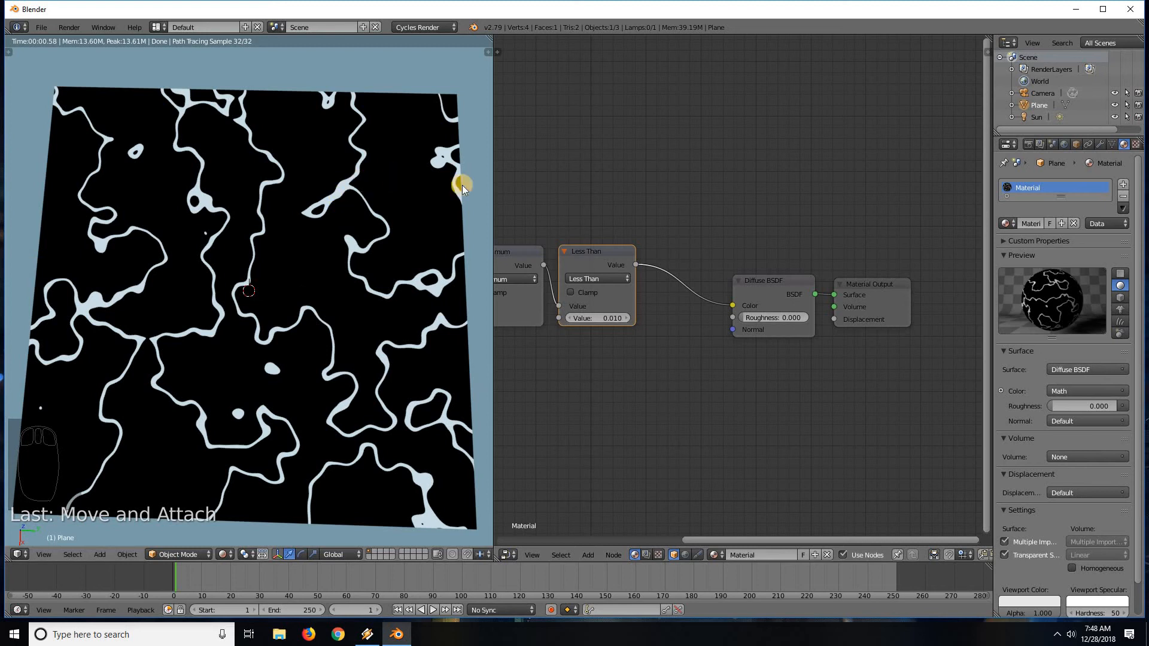
{"action": "left_click_drag", "start_coordinate": [852, 283], "coordinate": [919, 282]}
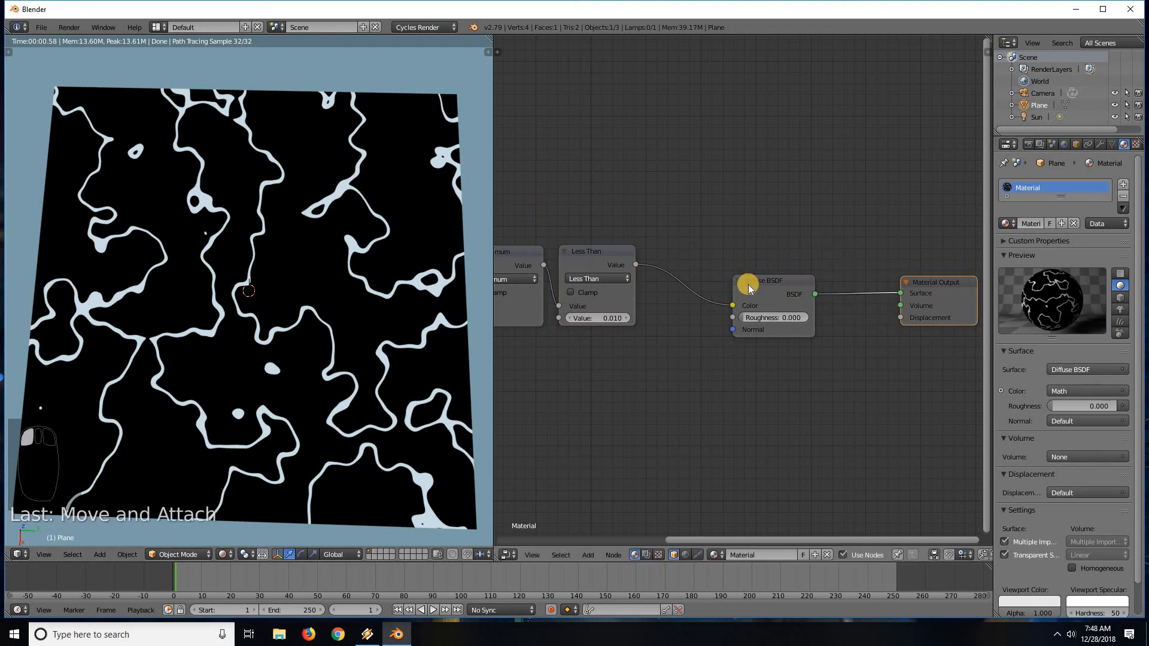
{"action": "left_click_drag", "start_coordinate": [800, 278], "coordinate": [873, 280]}
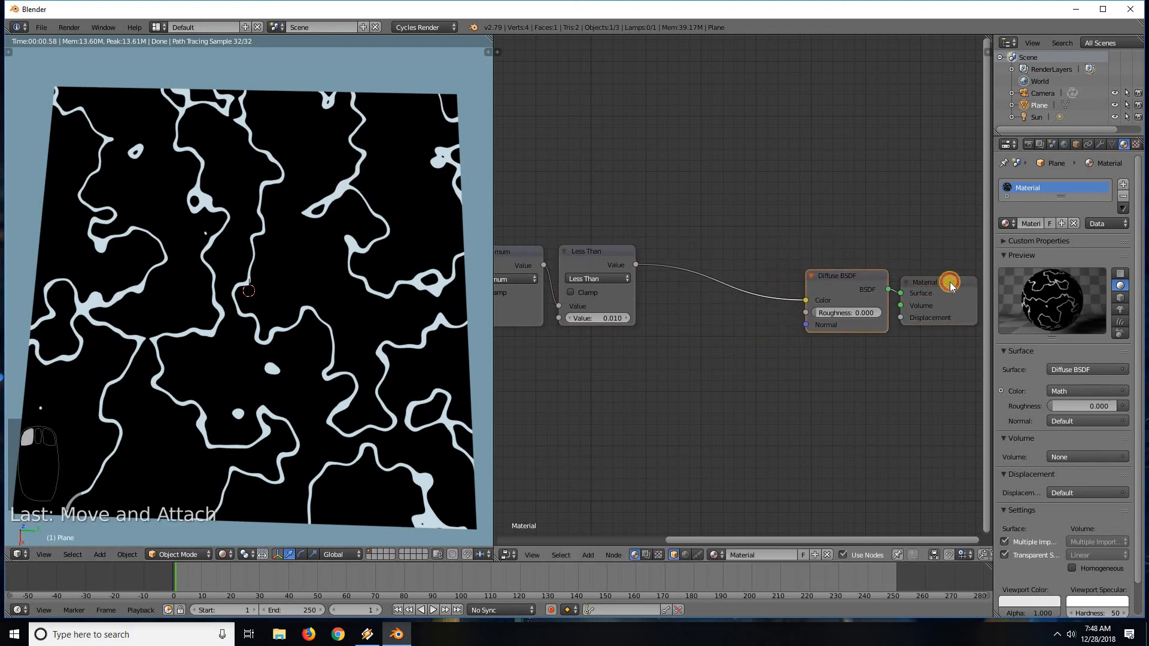
{"action": "left_click_drag", "start_coordinate": [950, 282], "coordinate": [974, 278]}
{"action": "left_click_drag", "start_coordinate": [851, 277], "coordinate": [870, 274]}
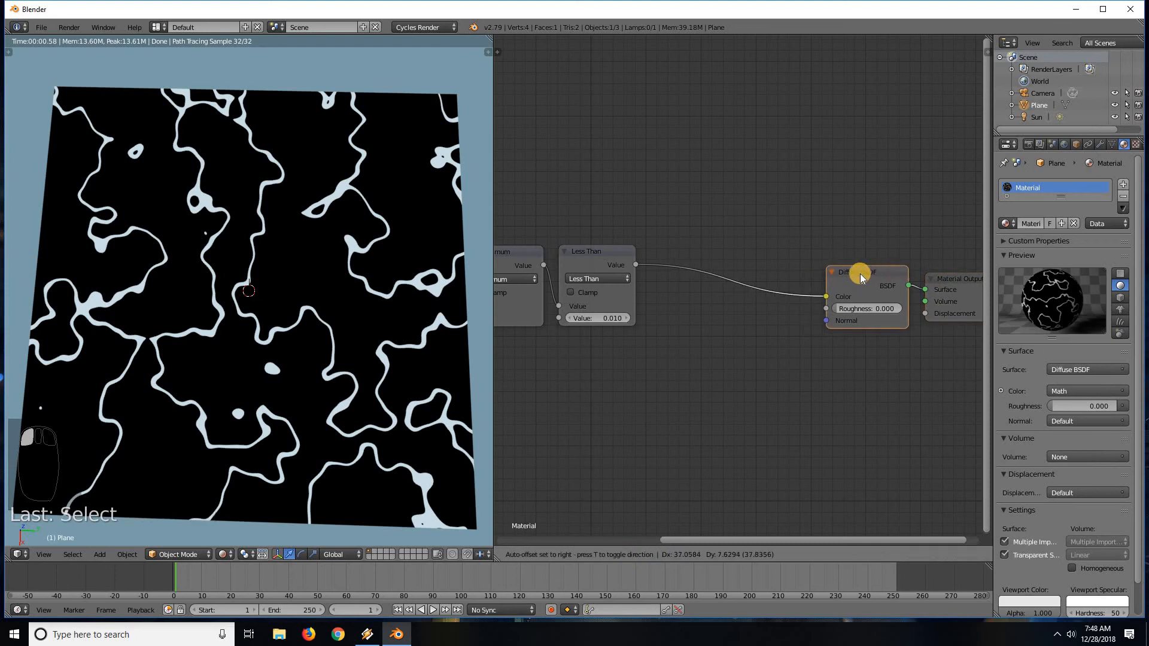
Cut the link between Less Than and the Diffuse BSDF and add a MixRGB node in the gap between them.
{"action": "right_click_drag", "start_coordinate": [679, 244], "coordinate": [688, 293], "text": "ctrl"}
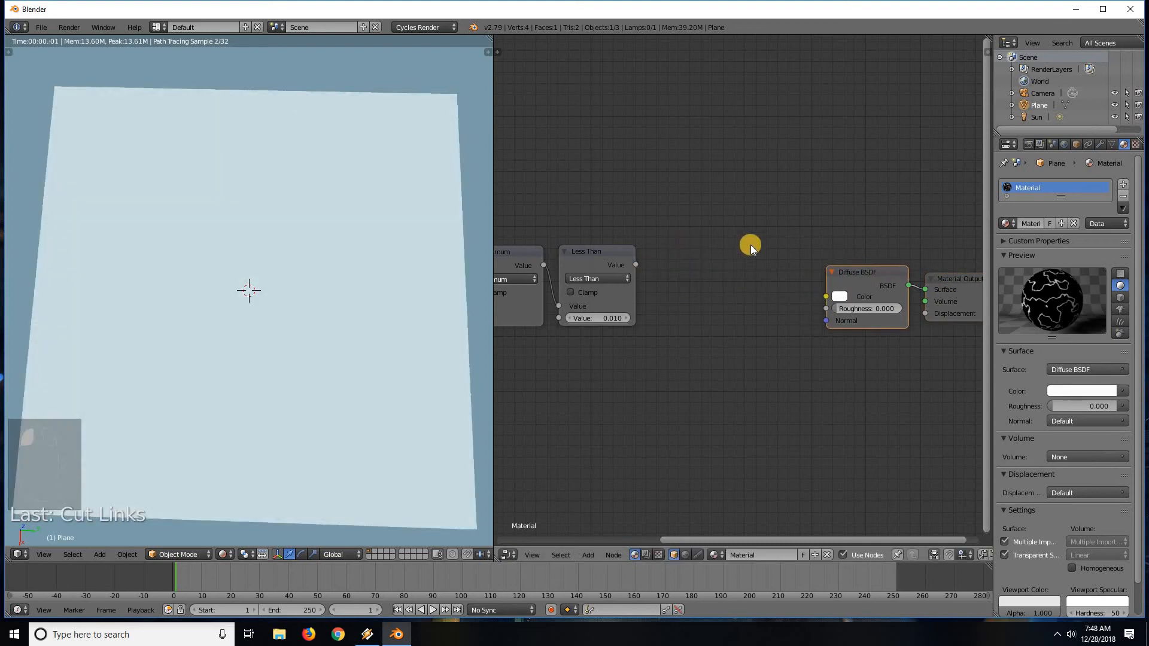
{"action": "key", "text": "shift+a"}
{"action": "mouse_move", "coordinate": [715, 259]}
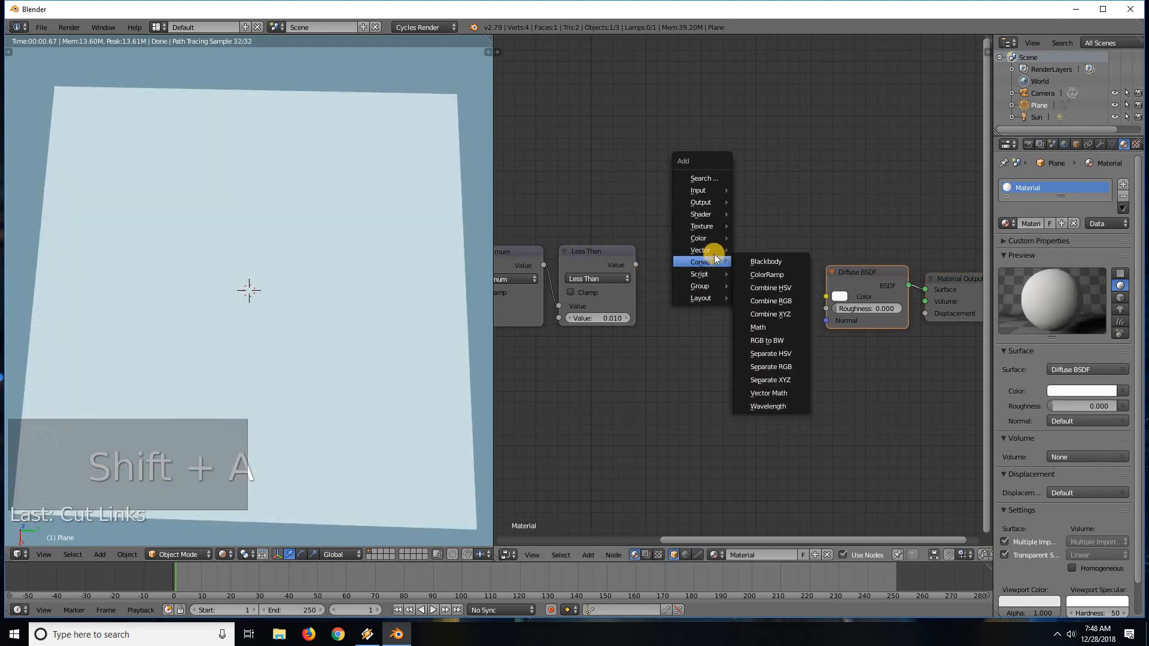
{"action": "mouse_move", "coordinate": [703, 238]}
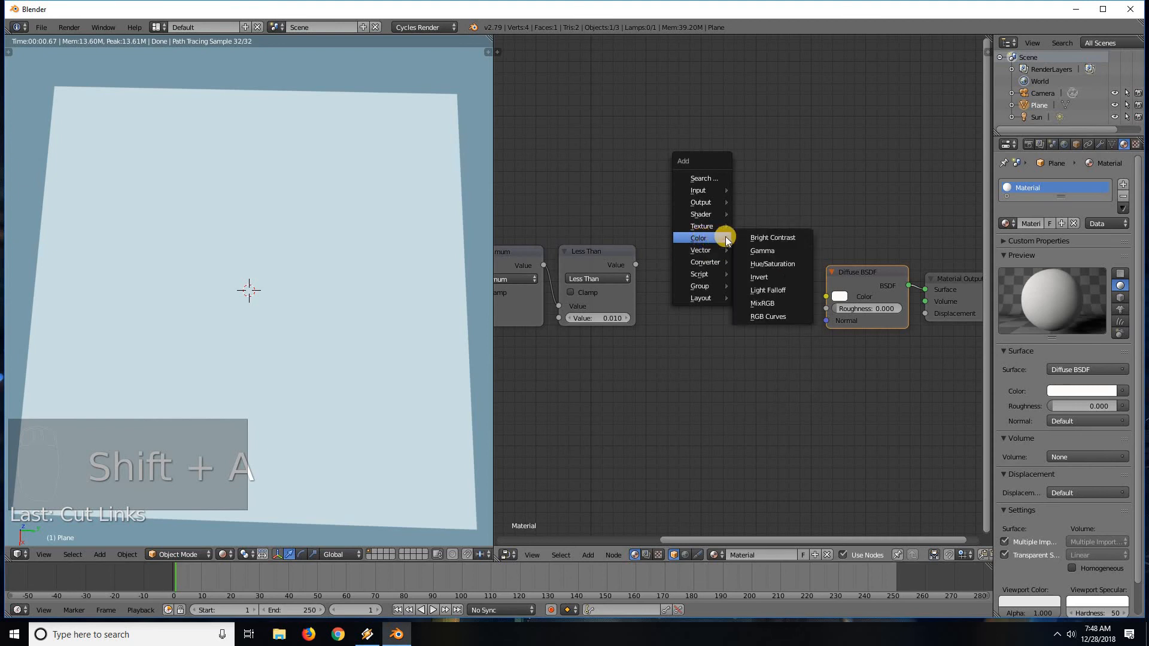
{"action": "left_click", "coordinate": [763, 304]}
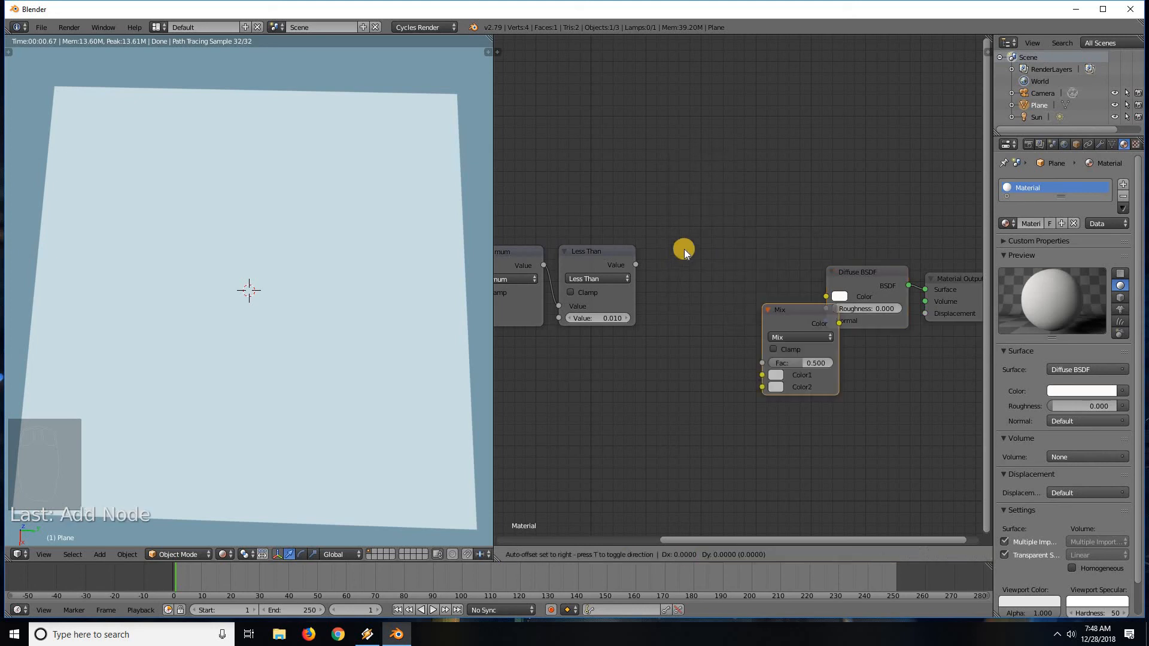
{"action": "left_click", "coordinate": [701, 257]}
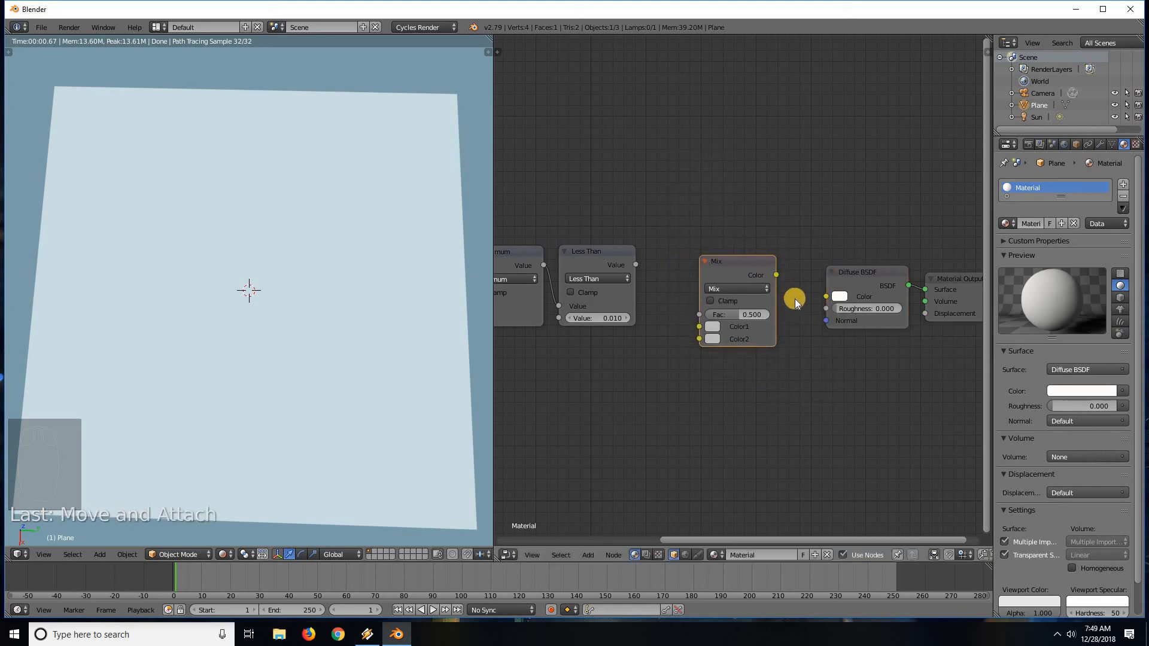
Link the Mix node's color output to the Diffuse BSDF color and shift the Mix node slightly up toward it.
{"action": "scroll", "coordinate": [754, 323], "scroll_direction": "up", "scroll_amount": 1}
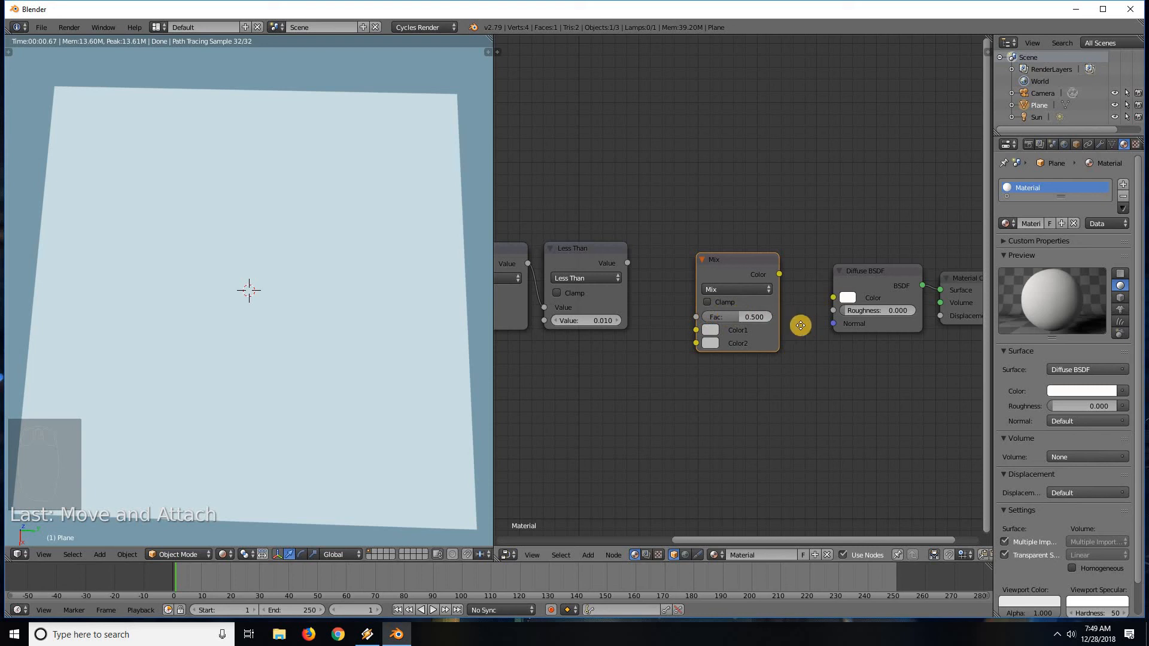
{"action": "middle_click_drag", "start_coordinate": [801, 325], "coordinate": [726, 268]}
{"action": "left_click_drag", "start_coordinate": [727, 272], "coordinate": [781, 295]}
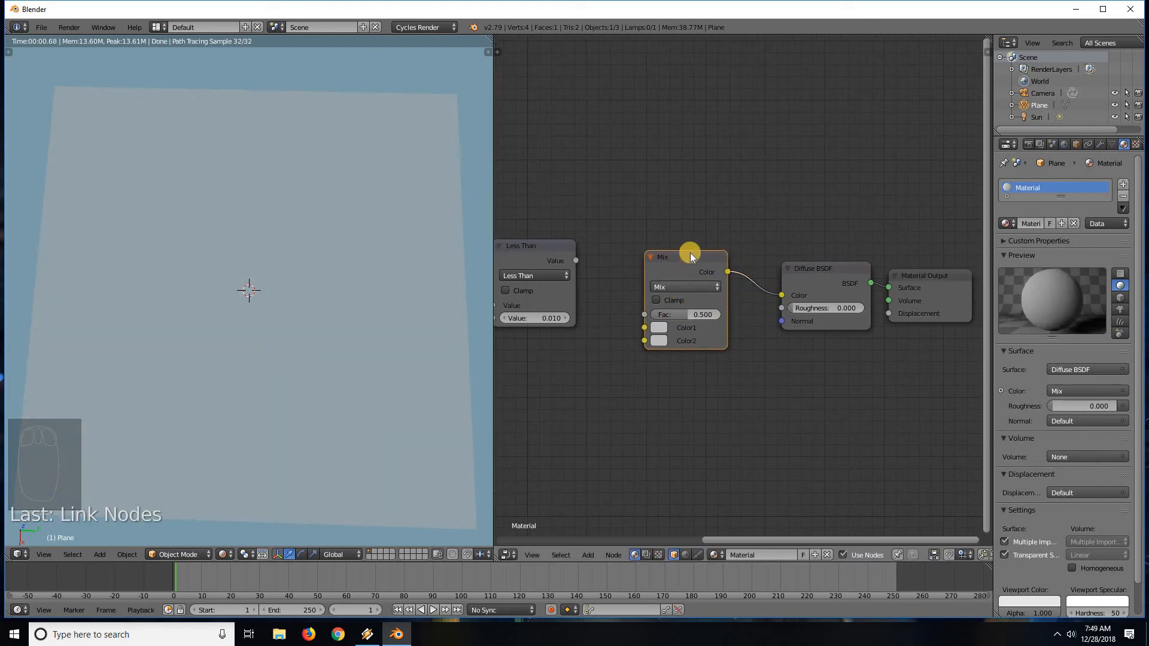
{"action": "left_click_drag", "start_coordinate": [701, 246], "coordinate": [723, 226]}
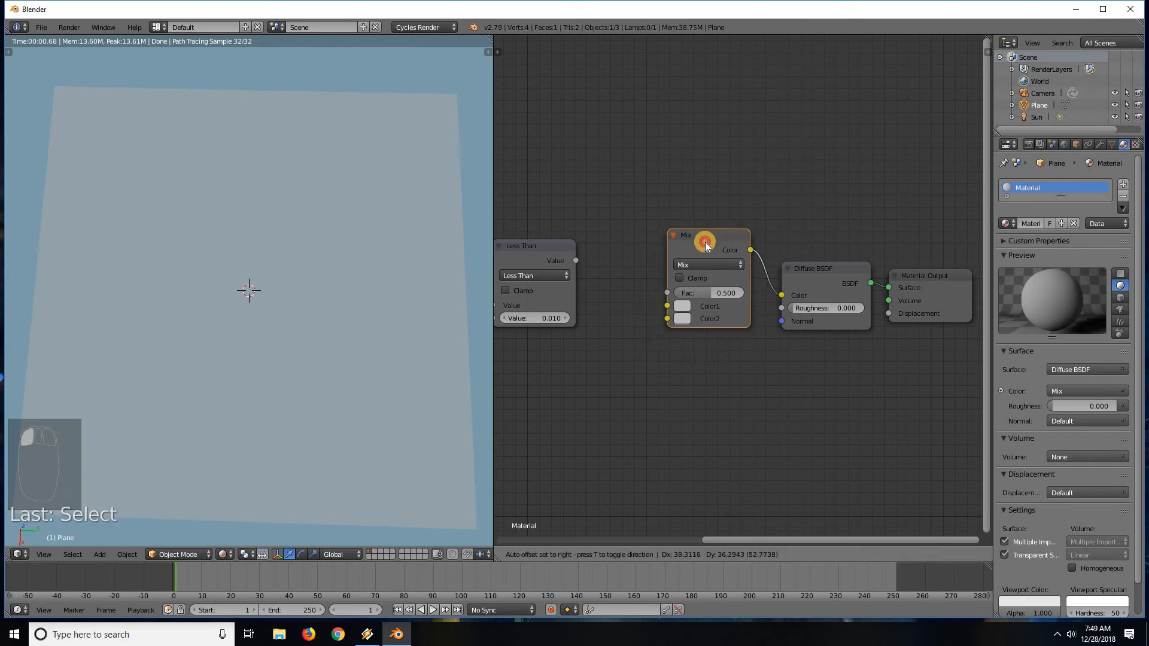
Set the Mix node's Color1 to green and its Color2 to red.
{"action": "left_click", "coordinate": [686, 306]}
{"action": "left_click", "coordinate": [761, 156]}
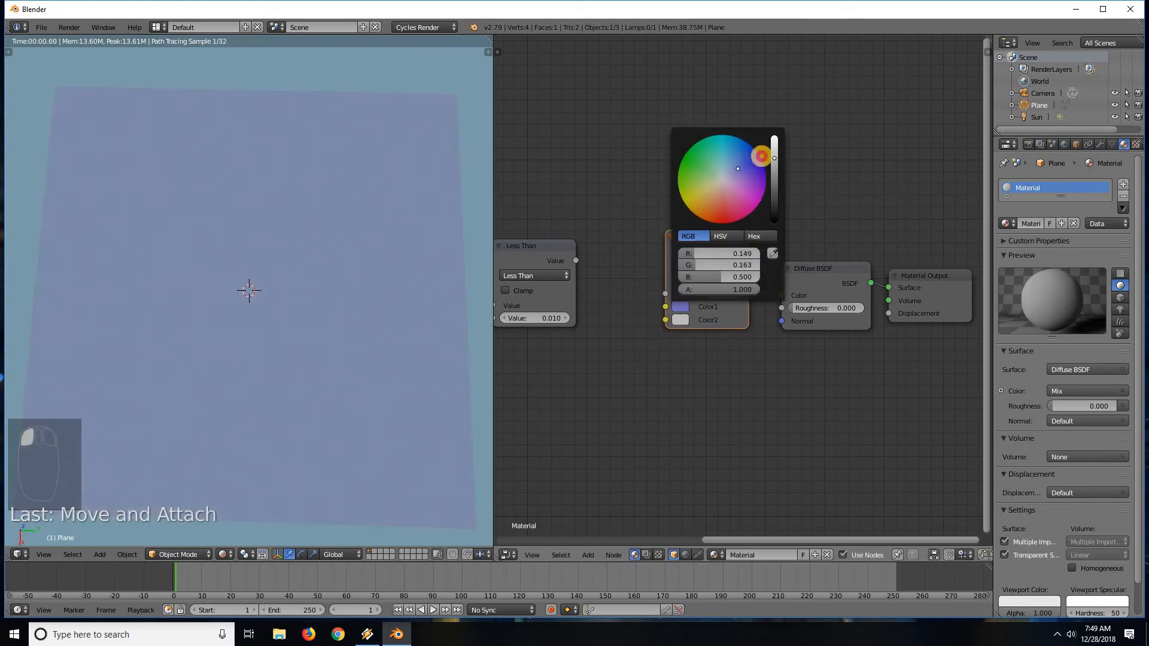
{"action": "left_click_drag", "start_coordinate": [760, 156], "coordinate": [639, 132]}
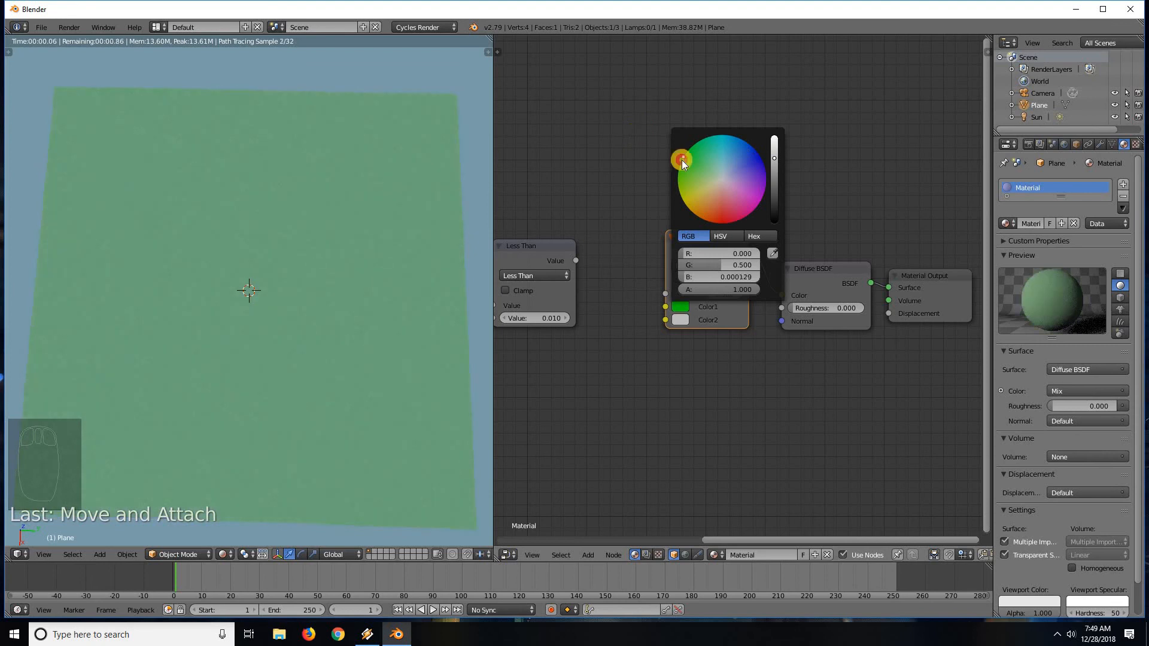
{"action": "left_click", "coordinate": [679, 321]}
{"action": "left_click_drag", "start_coordinate": [721, 198], "coordinate": [723, 250]}
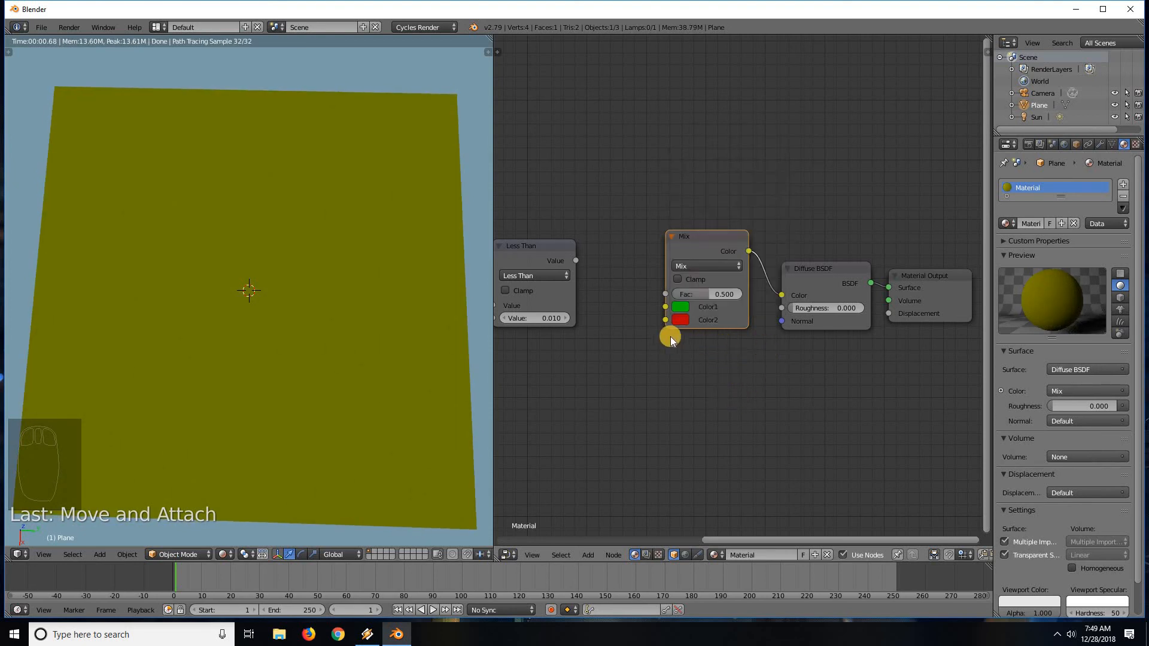
Move the Mix node slightly away from the Diffuse BSDF, closer to the Less Than node.
{"action": "left_click_drag", "start_coordinate": [694, 235], "coordinate": [670, 221]}
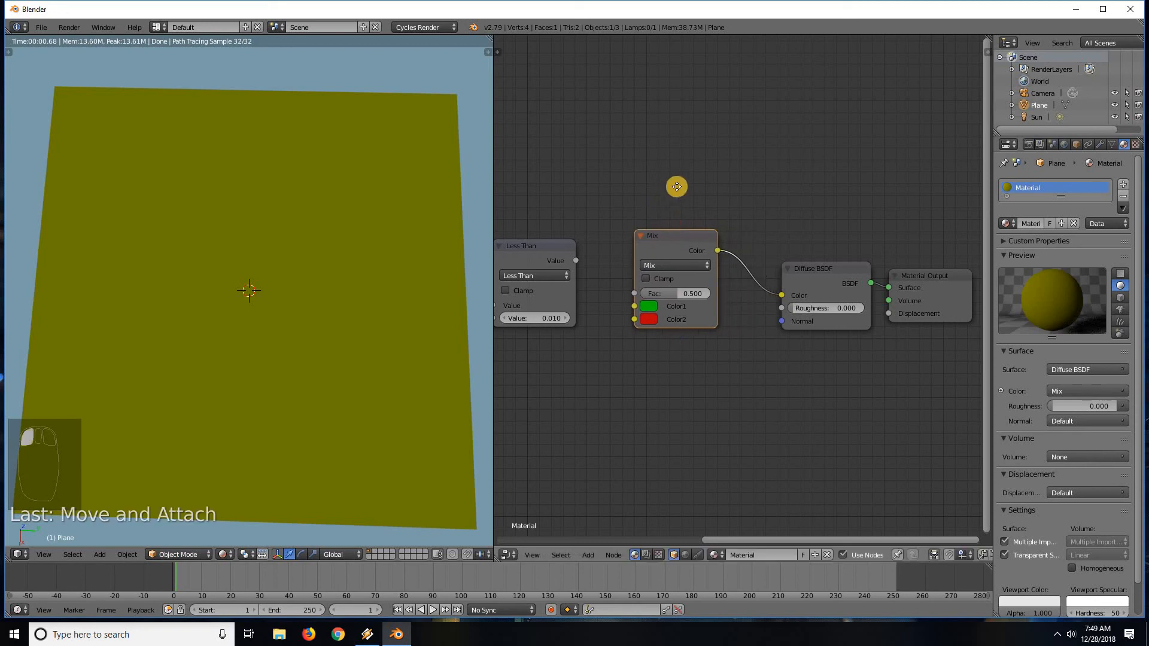
{"action": "middle_click_drag", "start_coordinate": [718, 178], "coordinate": [766, 167]}
{"action": "scroll", "coordinate": [687, 285], "scroll_direction": "up", "scroll_amount": 1}
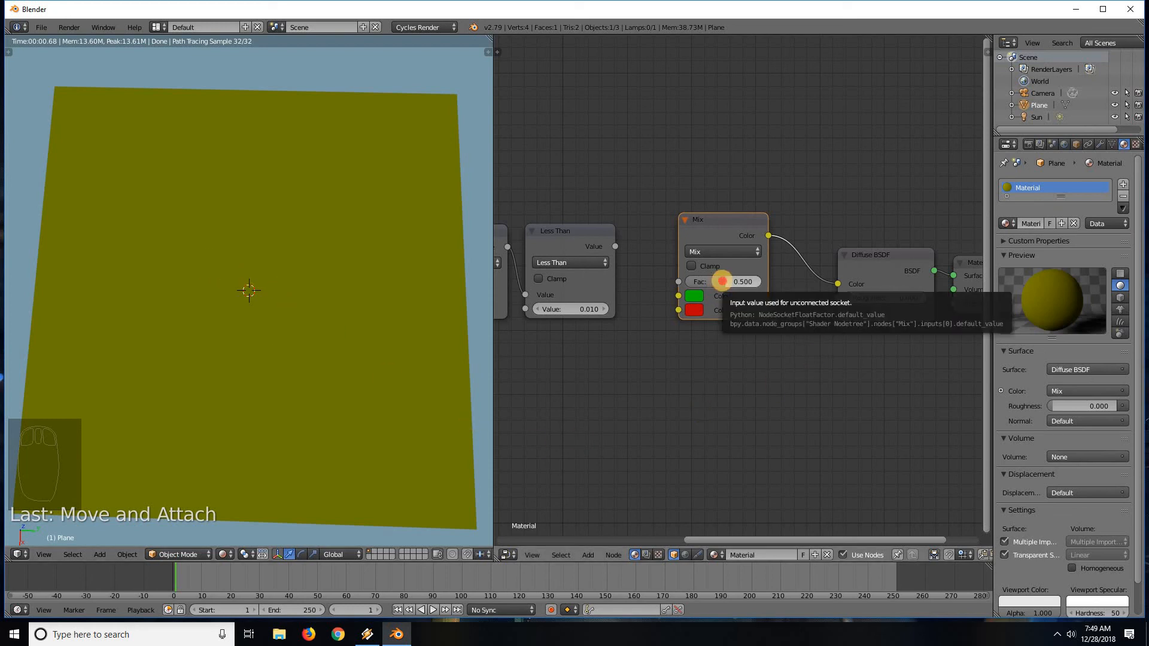
Set the Mix node's Fac to 0.8, then try lowering it to about 0.23 to shift the blend toward green.
{"action": "left_click", "coordinate": [728, 281]}
{"action": "left_click_drag", "start_coordinate": [728, 281], "coordinate": [746, 281]}
{"action": "scroll", "coordinate": [747, 298], "scroll_direction": "up", "scroll_amount": 5}
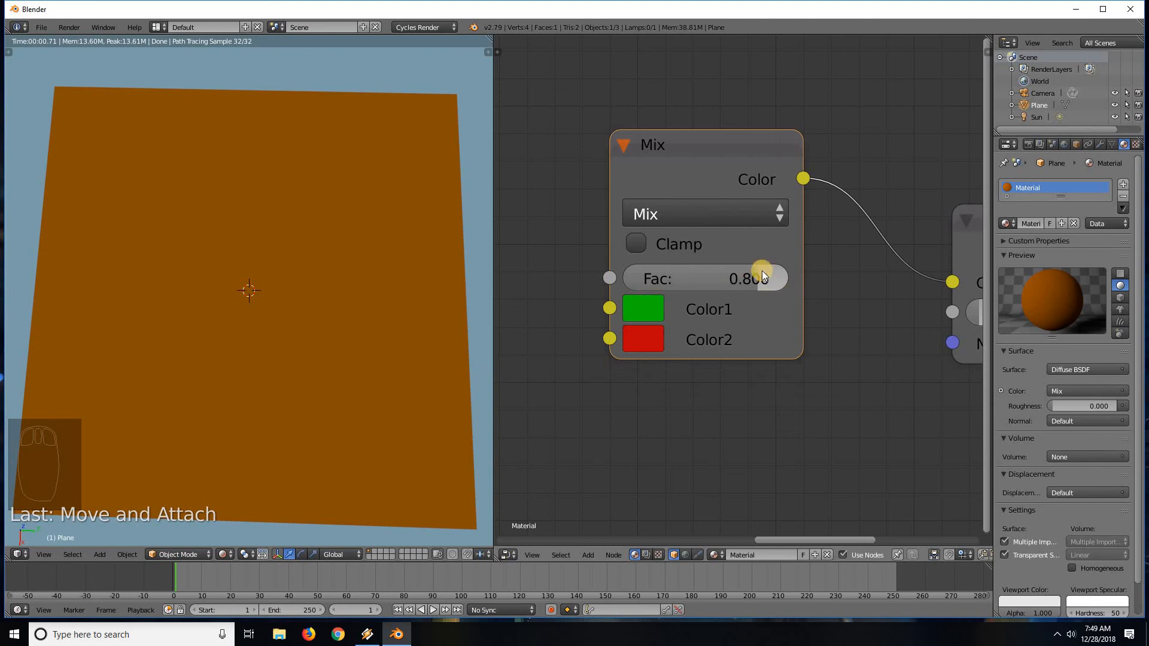
{"action": "left_click_drag", "start_coordinate": [746, 277], "coordinate": [652, 273]}
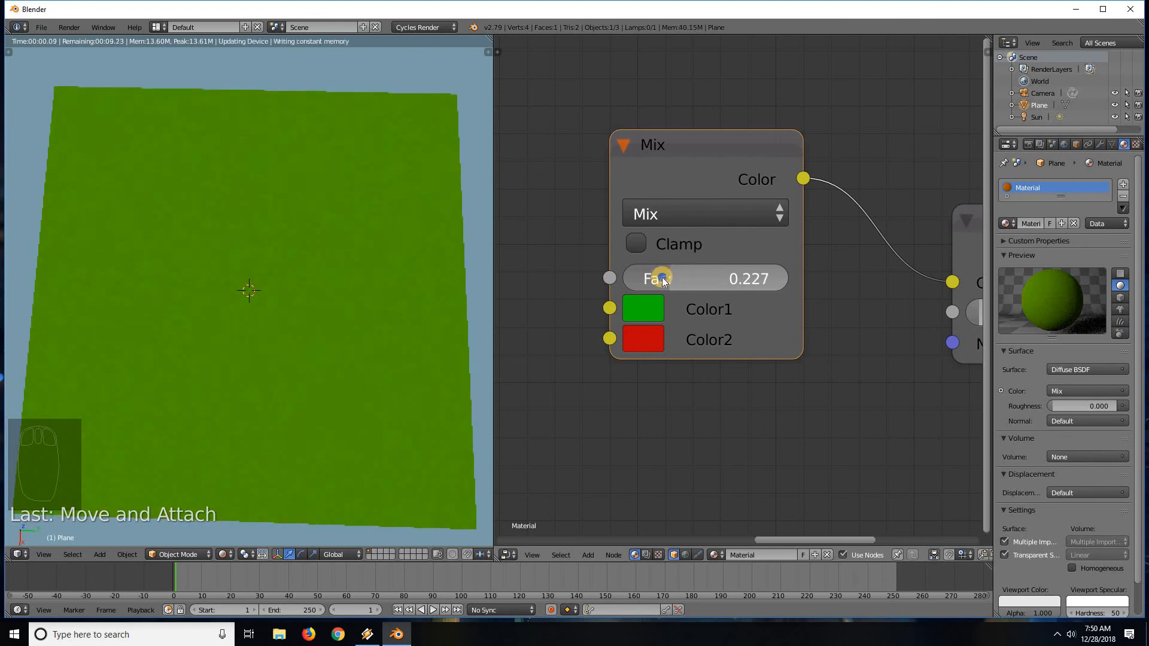
Undo the last Fac change, then insert a keyframe on the Mix node's Fac and delete it again.
{"action": "key", "text": "ctrl+z"}
{"action": "key", "text": "i"}
{"action": "left_click", "coordinate": [736, 280]}
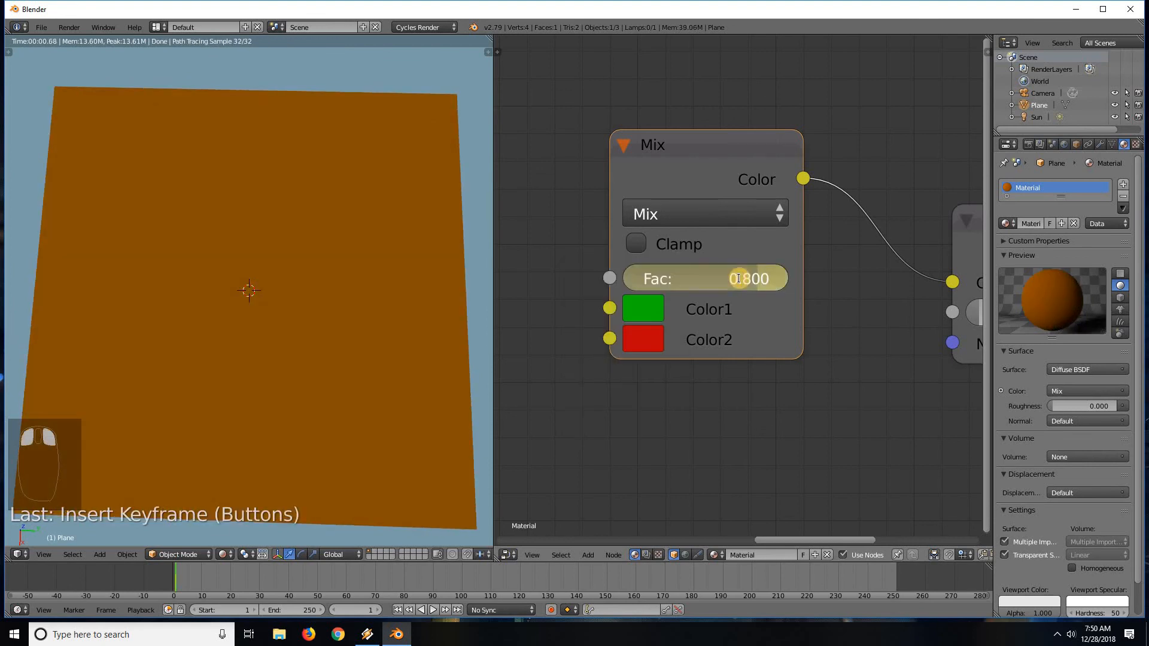
{"action": "key", "text": "Escape"}
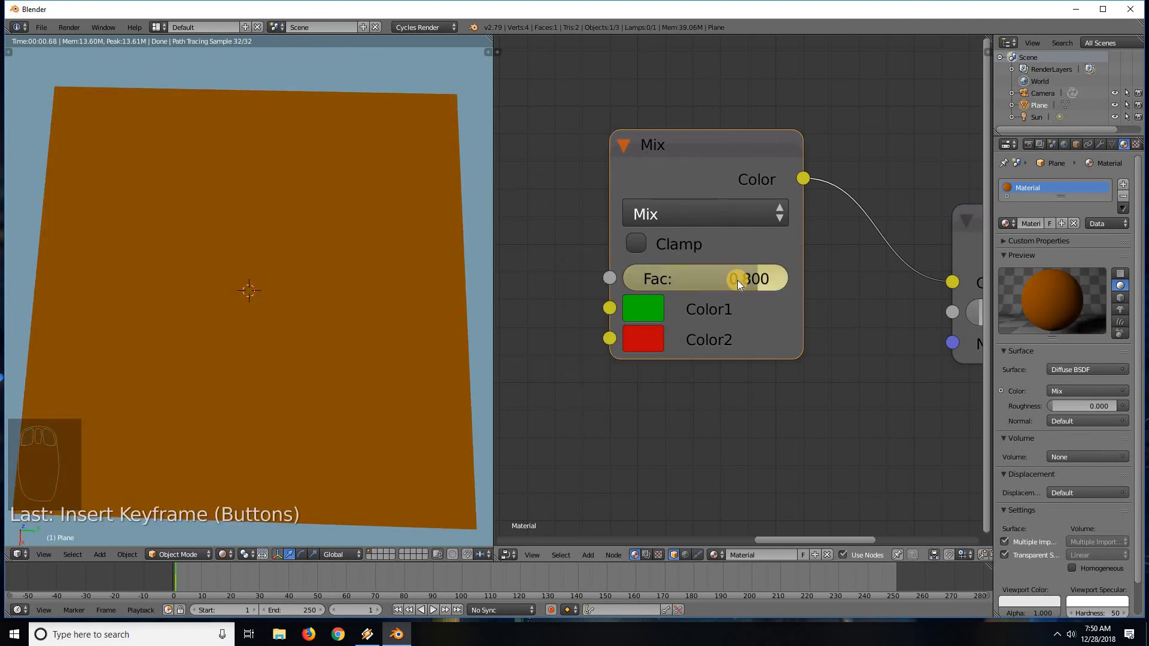
{"action": "right_click", "coordinate": [737, 280]}
{"action": "left_click", "coordinate": [712, 294]}
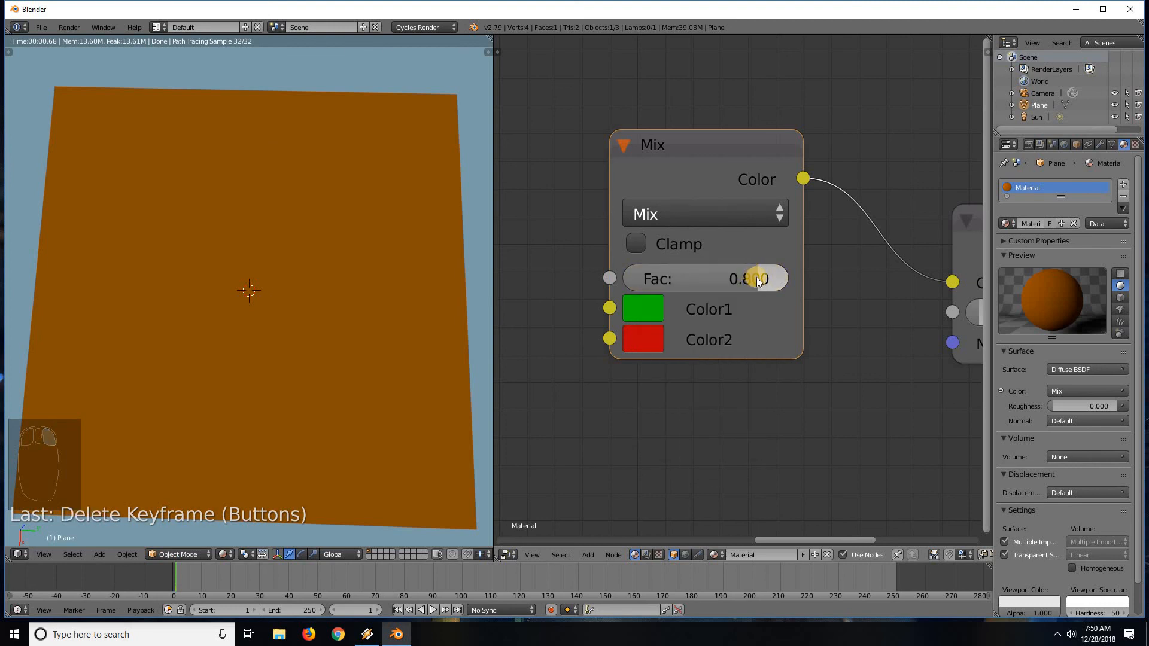
Try Fac values of 0.2, 0 and 1 on the Mix node to compare the blend of the two colors.
{"action": "left_click_drag", "start_coordinate": [742, 278], "coordinate": [665, 277]}
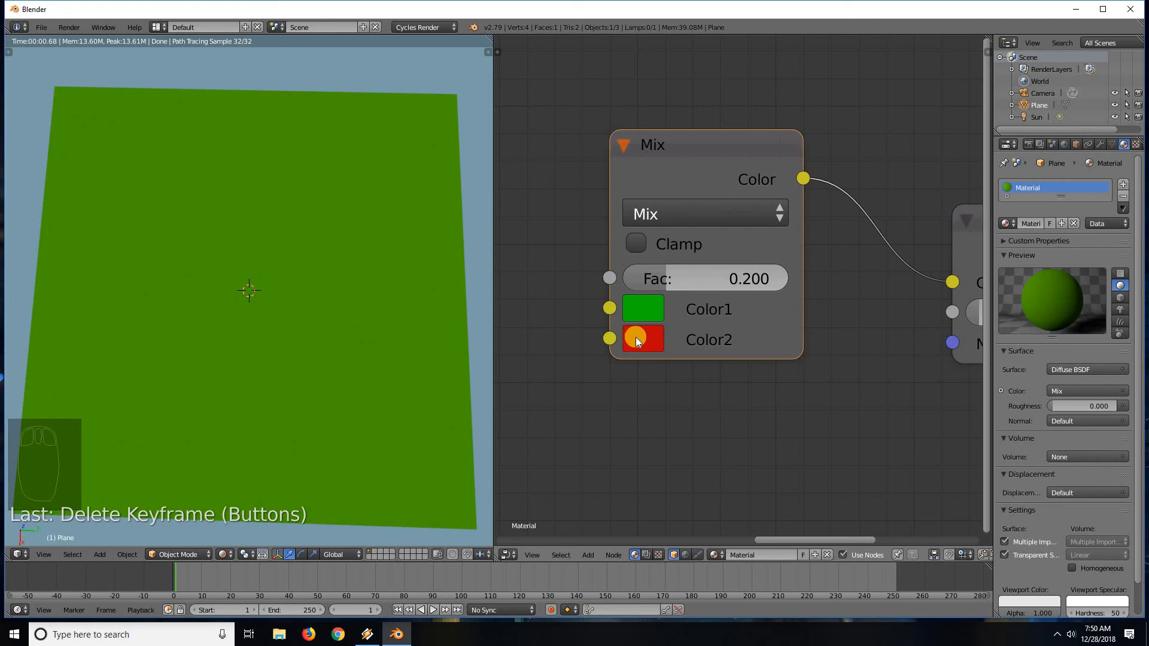
{"action": "mouse_move", "coordinate": [665, 276]}
{"action": "left_mouse_down"}
{"action": "mouse_move", "coordinate": [603, 274]}
{"action": "mouse_move", "coordinate": [679, 275]}
{"action": "left_mouse_up"}
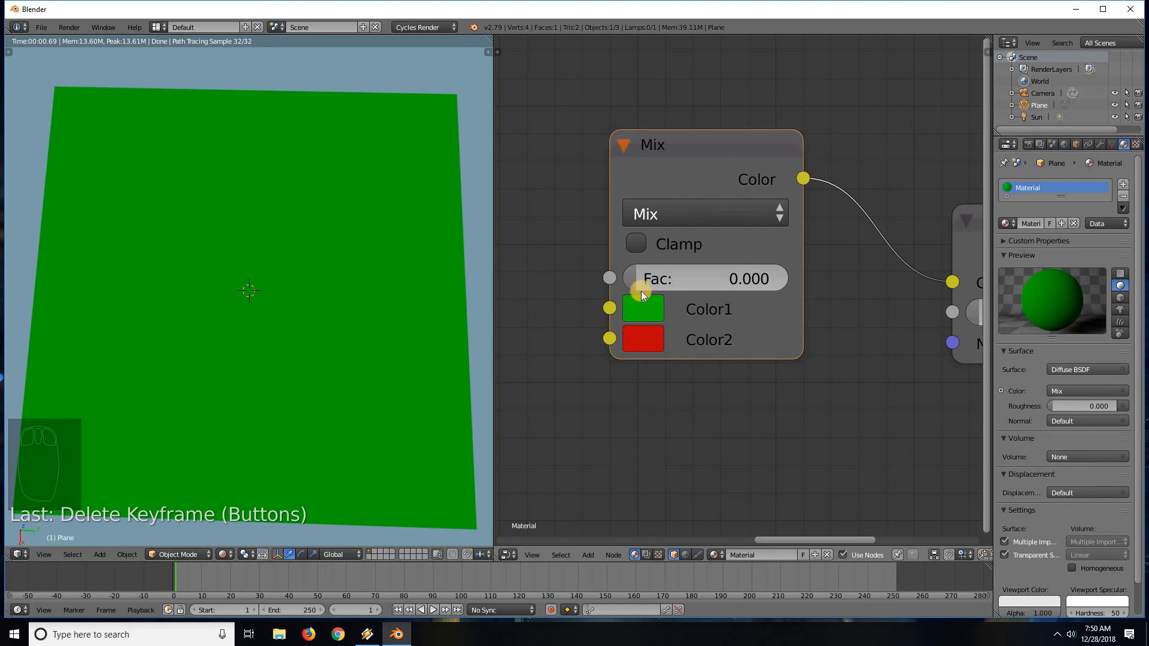
{"action": "left_click_drag", "start_coordinate": [639, 275], "coordinate": [789, 289]}
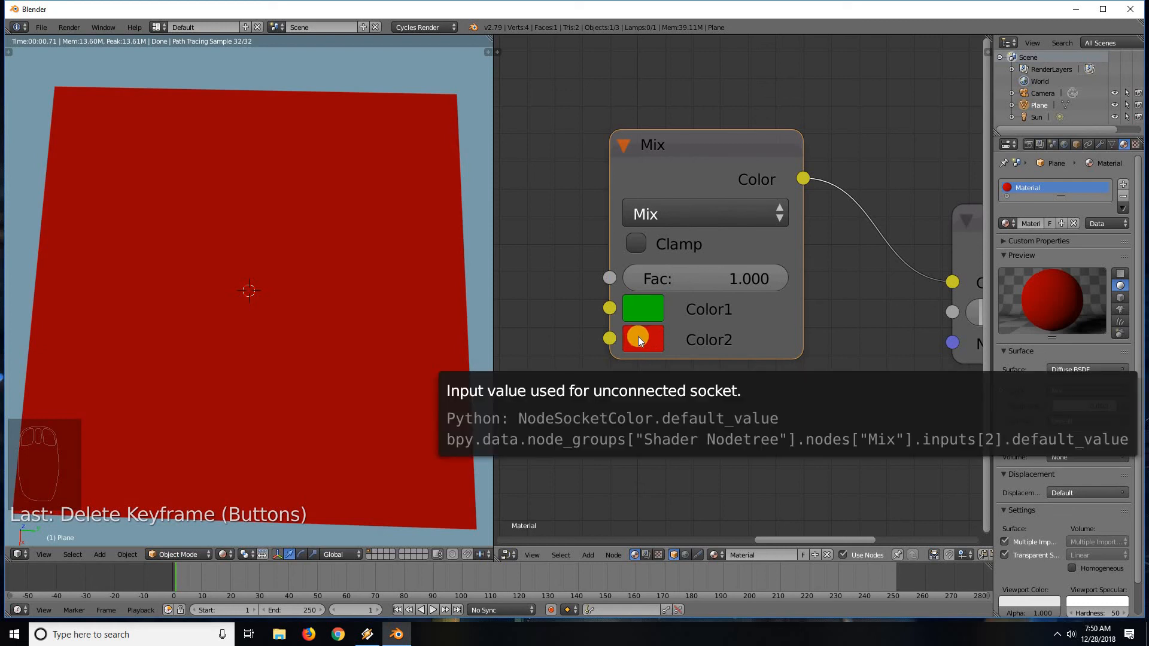
Set the Mix node's Fac to 0 so that only Color1 is used.
{"action": "scroll", "coordinate": [572, 354], "scroll_direction": "down", "scroll_amount": 3}
{"action": "mouse_move", "coordinate": [583, 353]}
{"action": "left_mouse_down"}
{"action": "mouse_move", "coordinate": [612, 357]}
{"action": "mouse_move", "coordinate": [579, 345]}
{"action": "left_mouse_up"}
{"action": "scroll", "coordinate": [682, 354], "scroll_direction": "down", "scroll_amount": 4}
{"action": "middle_click_drag", "start_coordinate": [653, 359], "coordinate": [701, 363]}
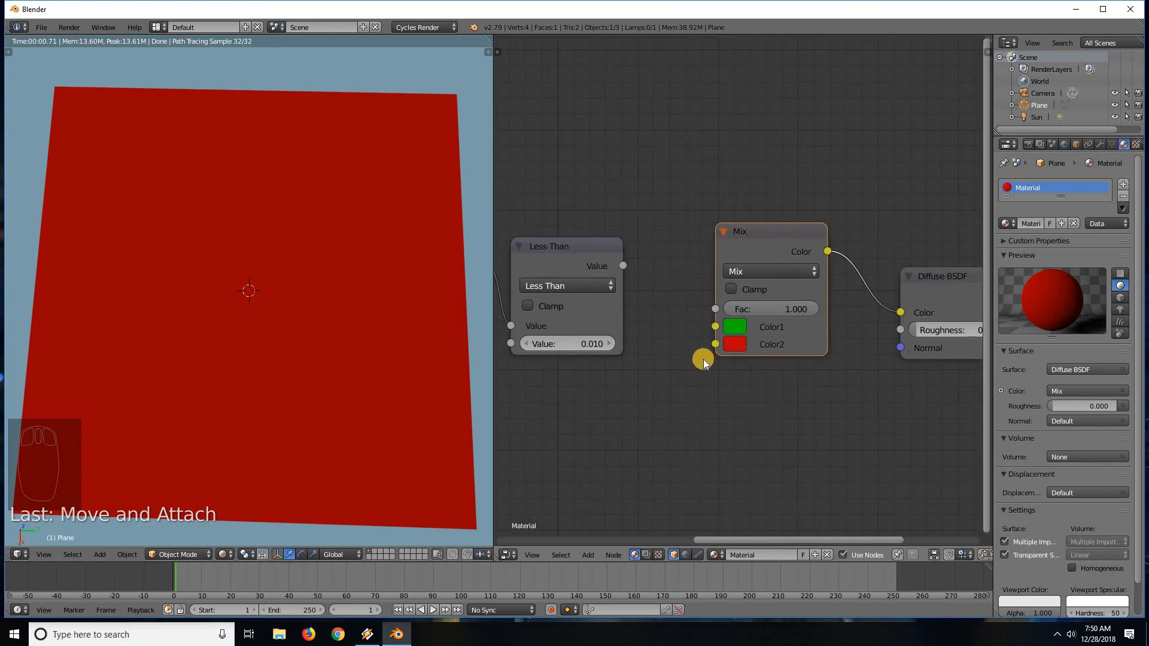
{"action": "left_click_drag", "start_coordinate": [759, 305], "coordinate": [731, 309]}
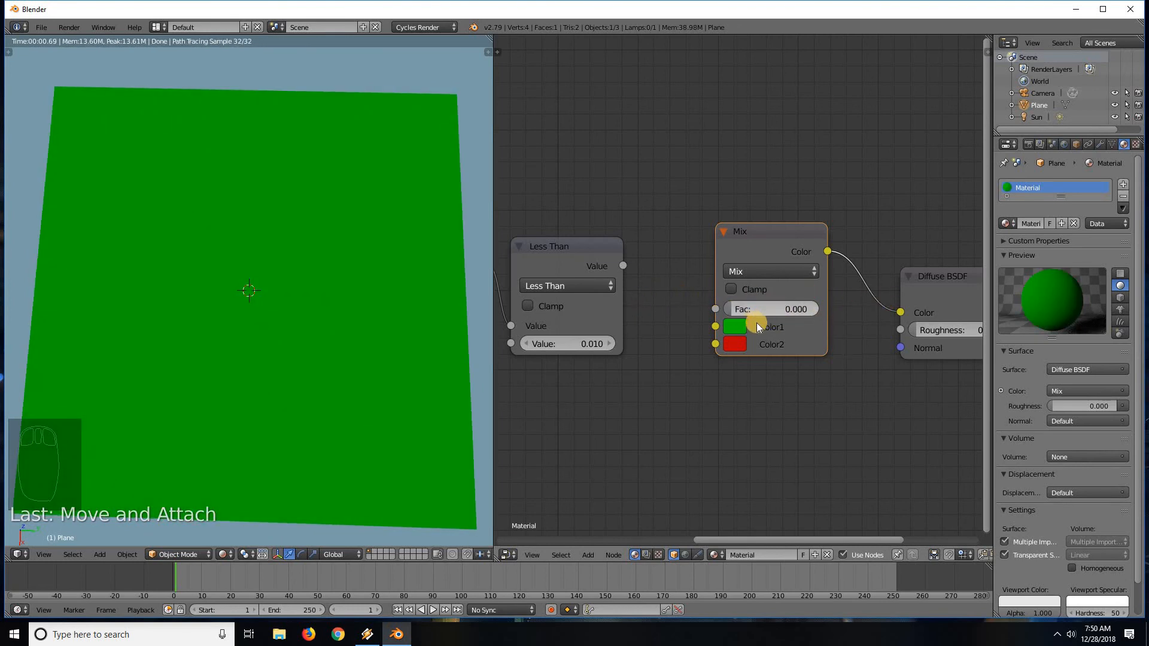
Examine the Maximum and Less Than nodes alongside the Mix node's inputs.
{"action": "scroll", "coordinate": [638, 389], "scroll_direction": "down", "scroll_amount": 5}
{"action": "middle_click_drag", "start_coordinate": [730, 396], "coordinate": [895, 404]}
{"action": "middle_click_drag", "start_coordinate": [557, 366], "coordinate": [518, 370]}
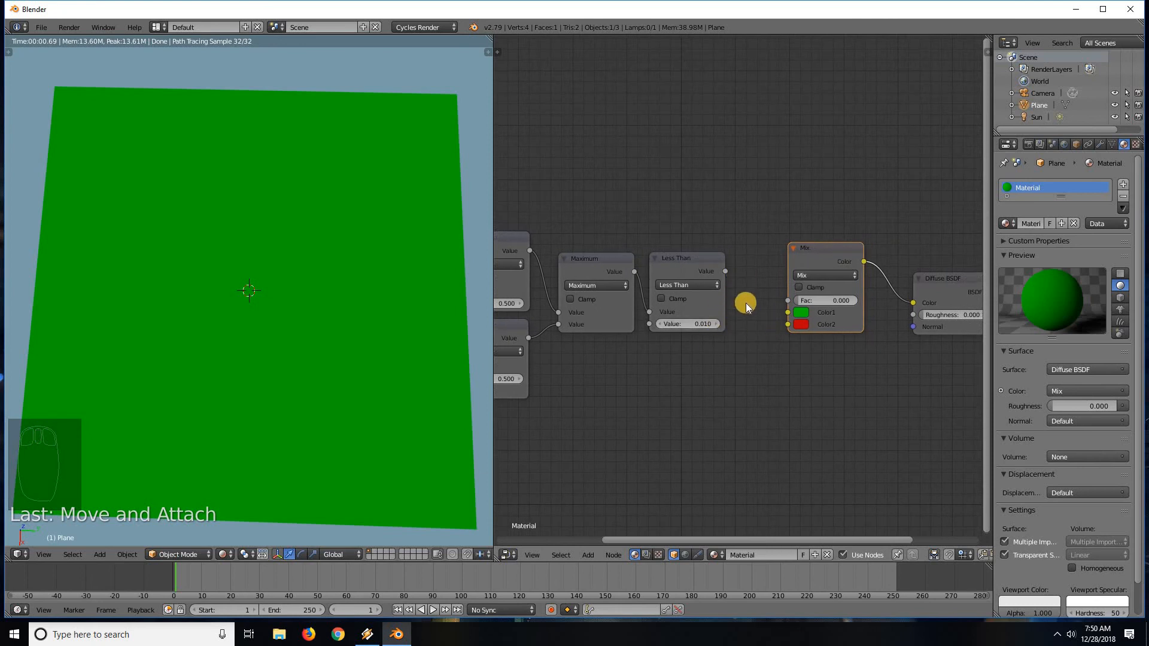
{"action": "scroll", "coordinate": [747, 307], "scroll_direction": "up", "scroll_amount": 1}
{"action": "scroll", "coordinate": [753, 338], "scroll_direction": "up", "scroll_amount": 2}
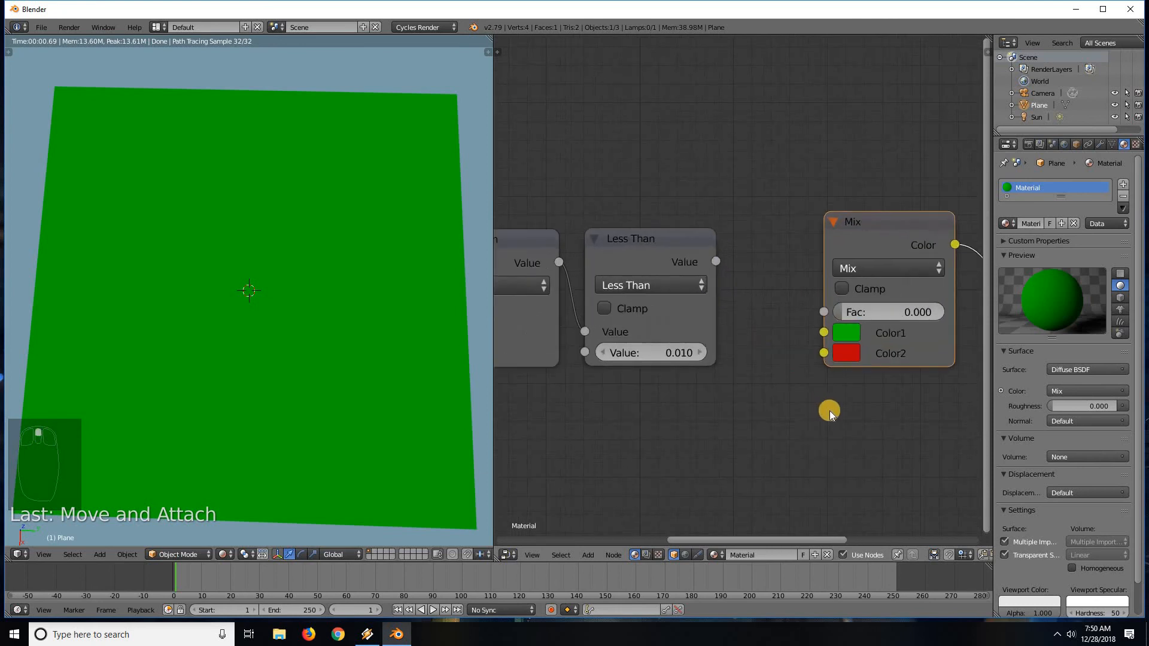
{"action": "middle_click_drag", "start_coordinate": [856, 390], "coordinate": [728, 387]}
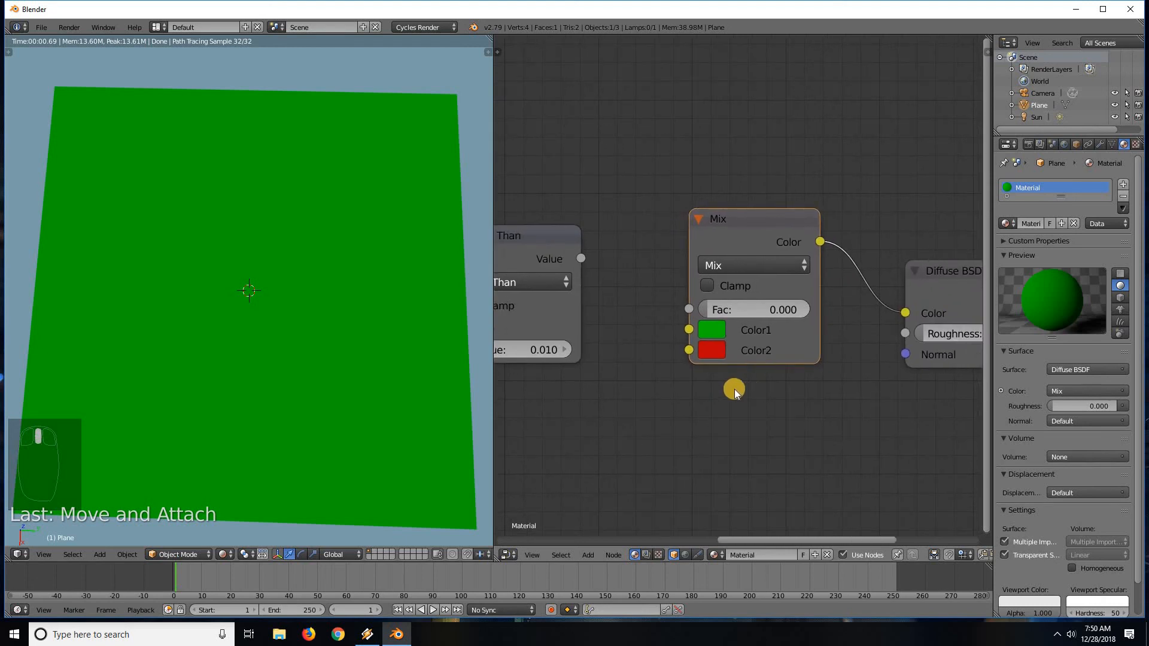
{"action": "scroll", "coordinate": [733, 387], "scroll_direction": "up", "scroll_amount": 1}
Examine the color picker and RGB values of the Mix node's Color1.
{"action": "left_click", "coordinate": [707, 343]}
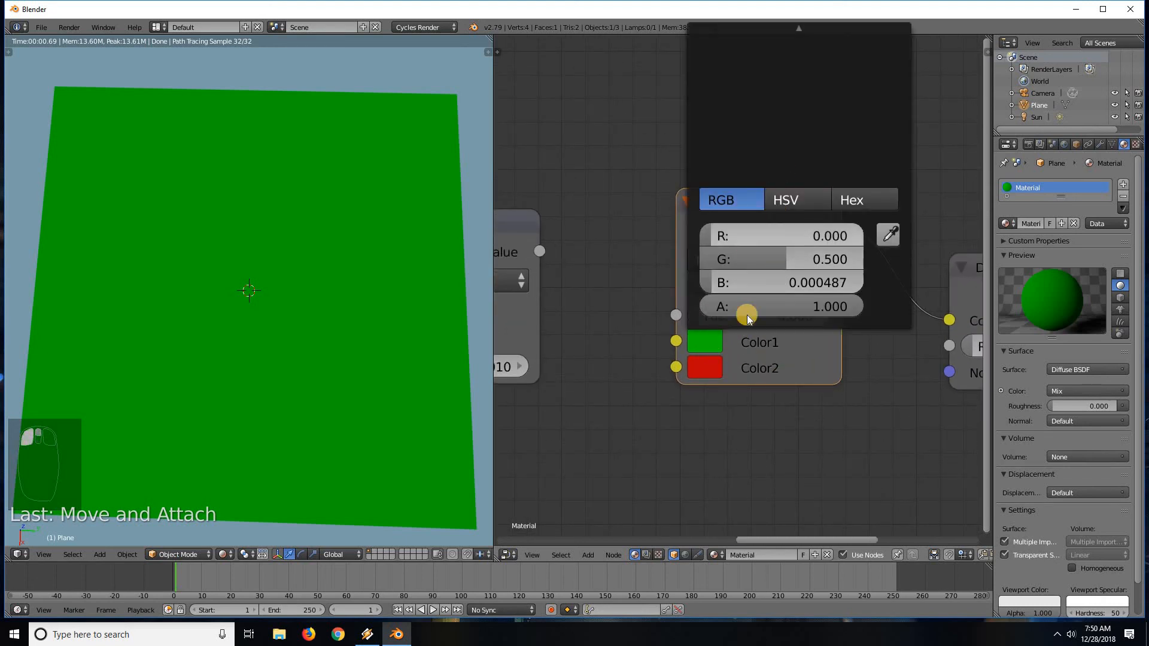
{"action": "scroll", "coordinate": [744, 377], "scroll_direction": "down", "scroll_amount": 3}
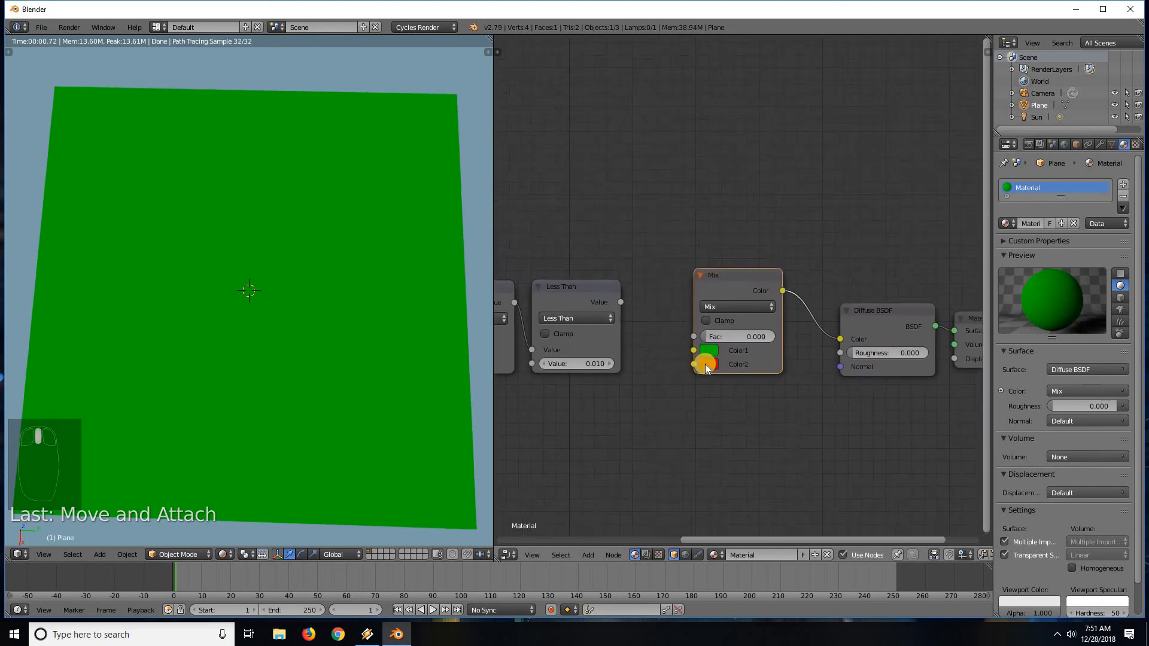
{"action": "left_click", "coordinate": [704, 358]}
{"action": "left_click_drag", "start_coordinate": [759, 236], "coordinate": [729, 255]}
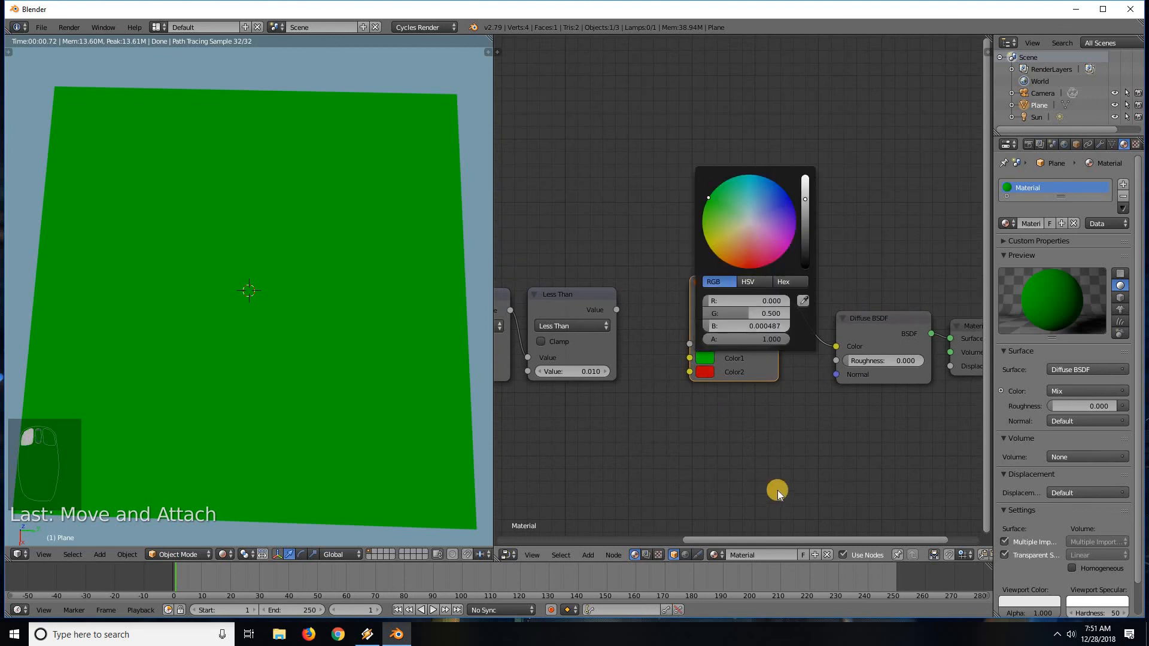
{"action": "scroll", "coordinate": [748, 436], "scroll_direction": "up", "scroll_amount": 4}
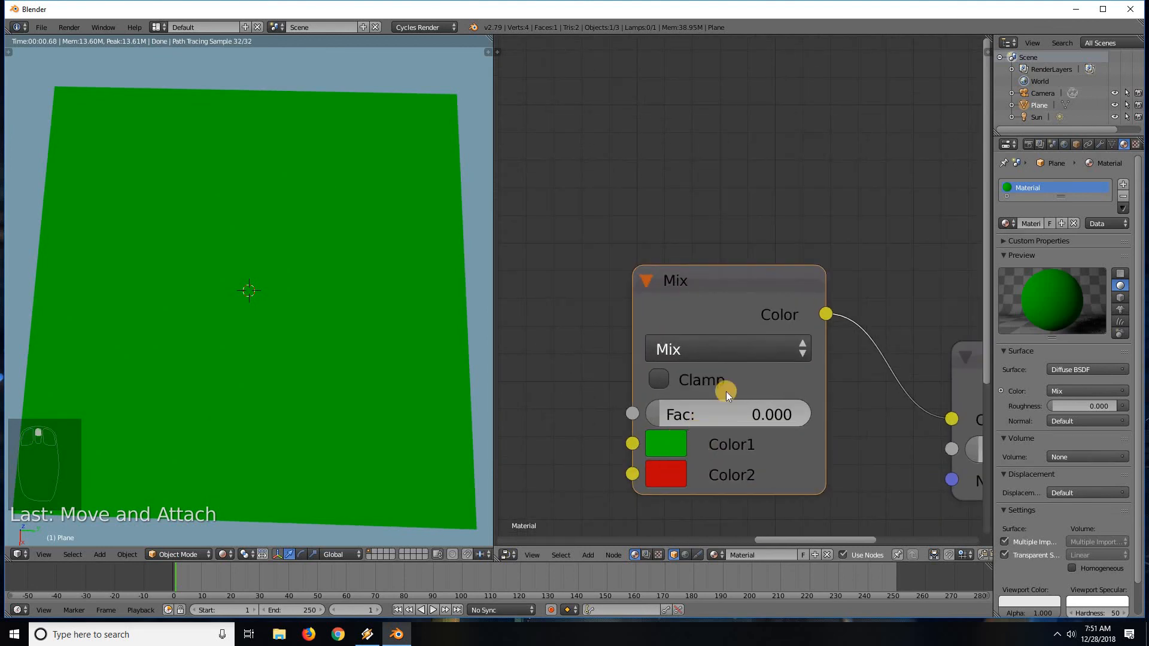
{"action": "left_click", "coordinate": [665, 444]}
{"action": "scroll", "coordinate": [725, 485], "scroll_direction": "down", "scroll_amount": 2}
{"action": "middle_click_drag", "start_coordinate": [726, 486], "coordinate": [741, 332]}
{"action": "scroll", "coordinate": [741, 332], "scroll_direction": "up", "scroll_amount": 2}
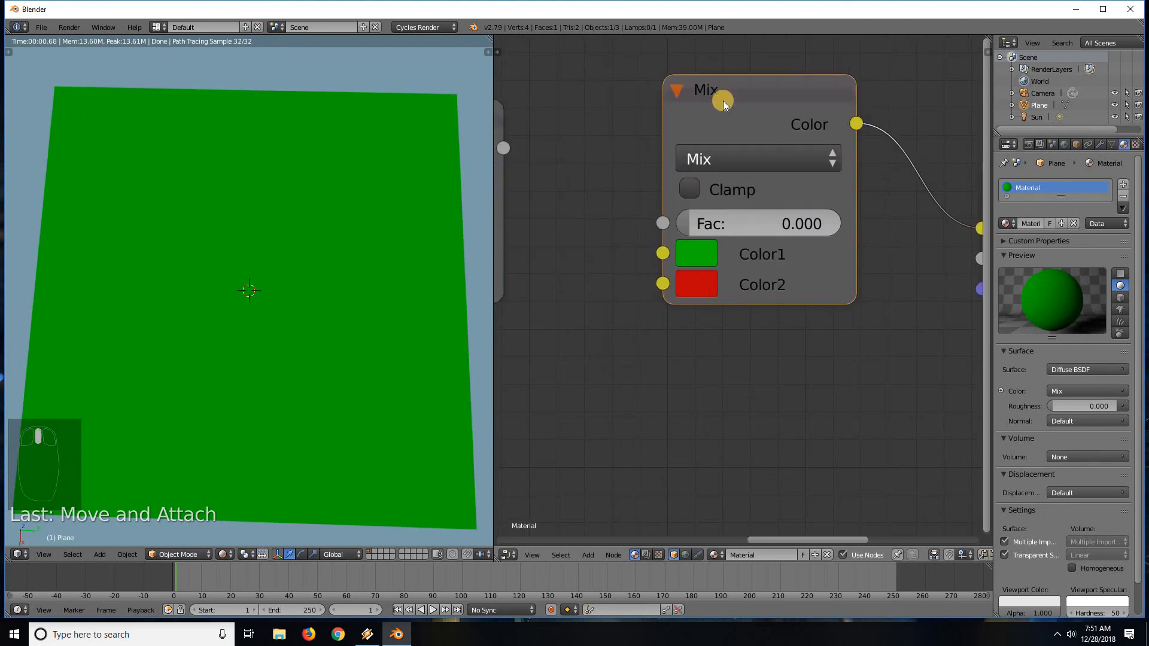
{"action": "left_click", "coordinate": [704, 252]}
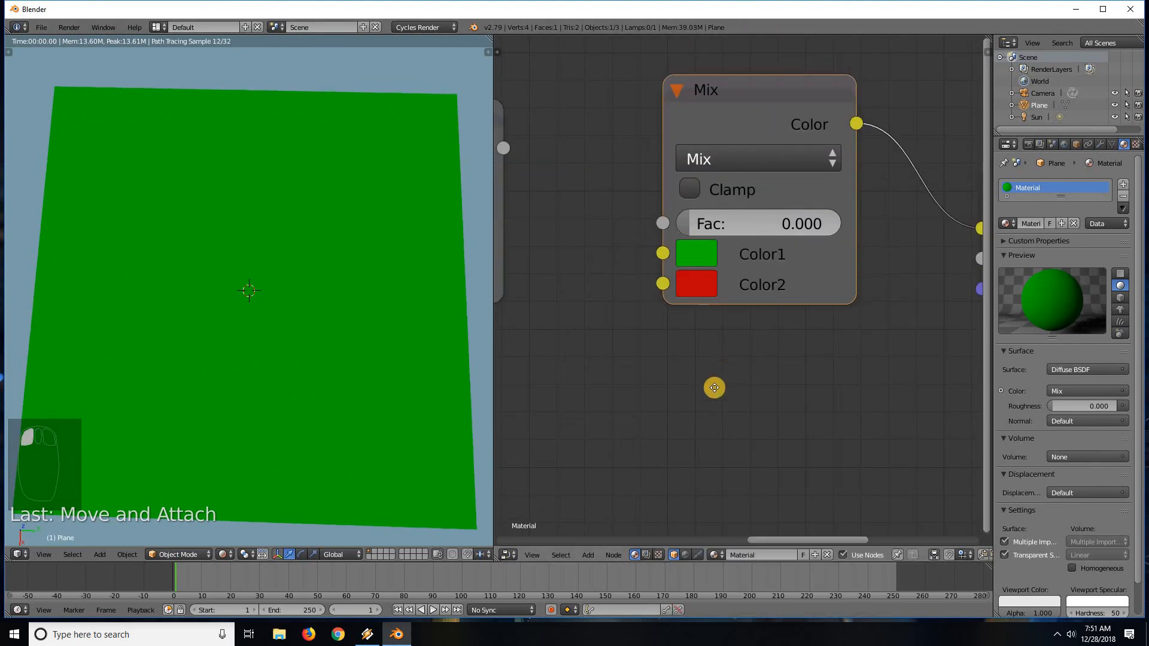
{"action": "middle_click_drag", "start_coordinate": [709, 306], "coordinate": [694, 350]}
{"action": "left_click", "coordinate": [684, 317]}
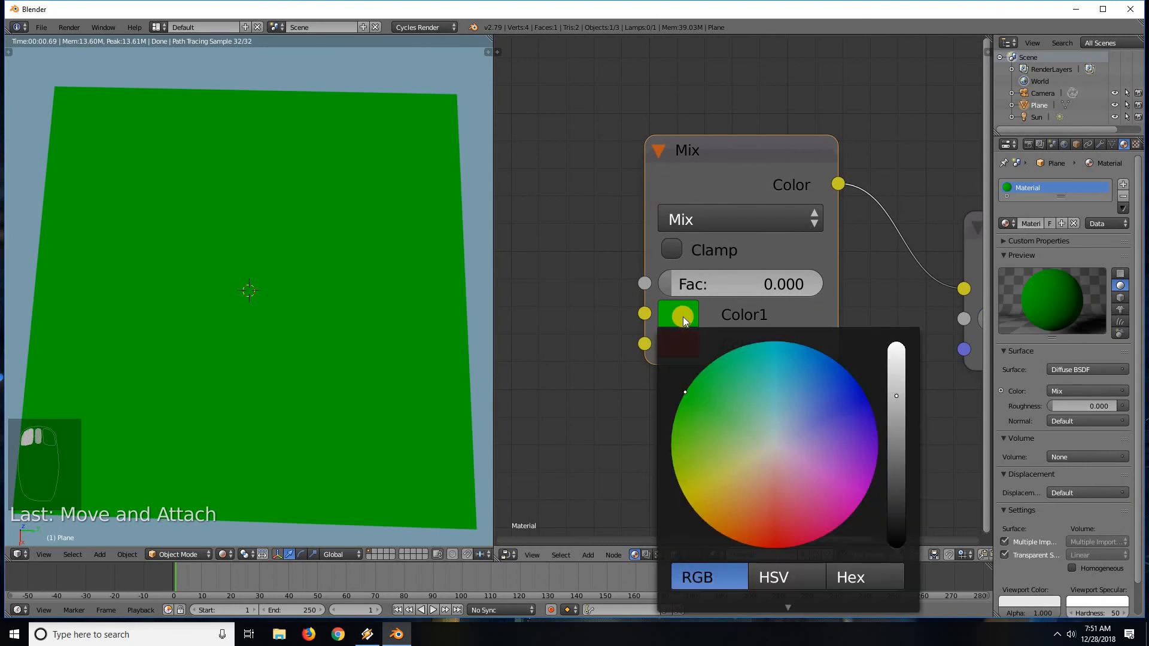
{"action": "middle_click_drag", "start_coordinate": [703, 381], "coordinate": [726, 436]}
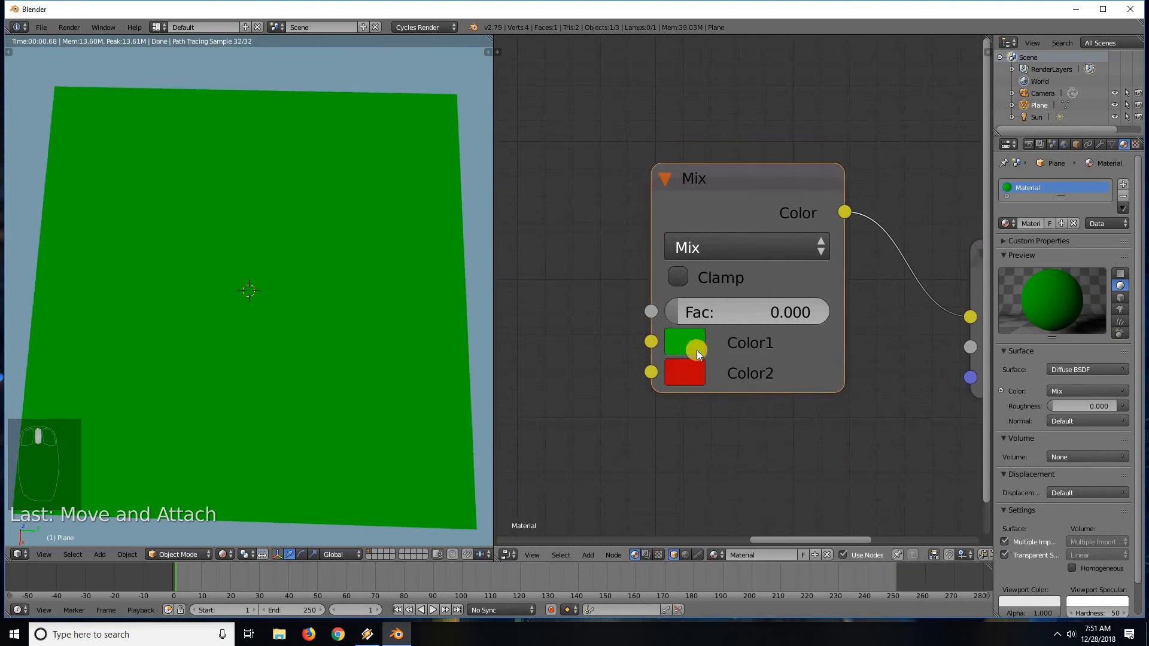
{"action": "left_click", "coordinate": [688, 337]}
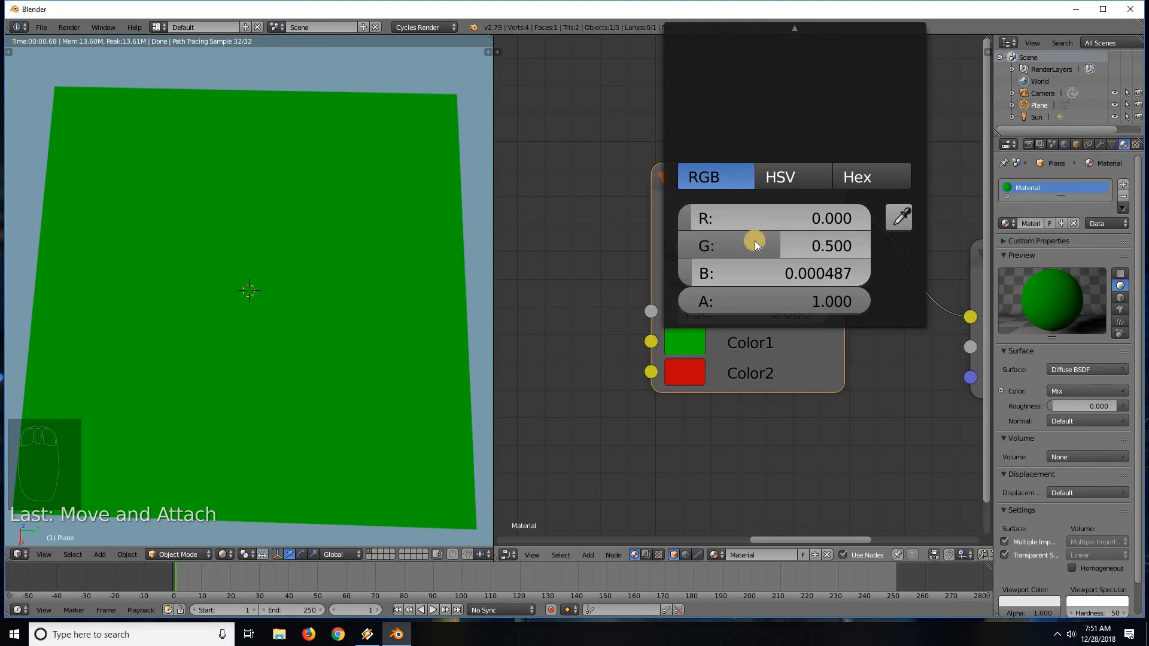
{"action": "scroll", "coordinate": [748, 404], "scroll_direction": "down", "scroll_amount": 4}
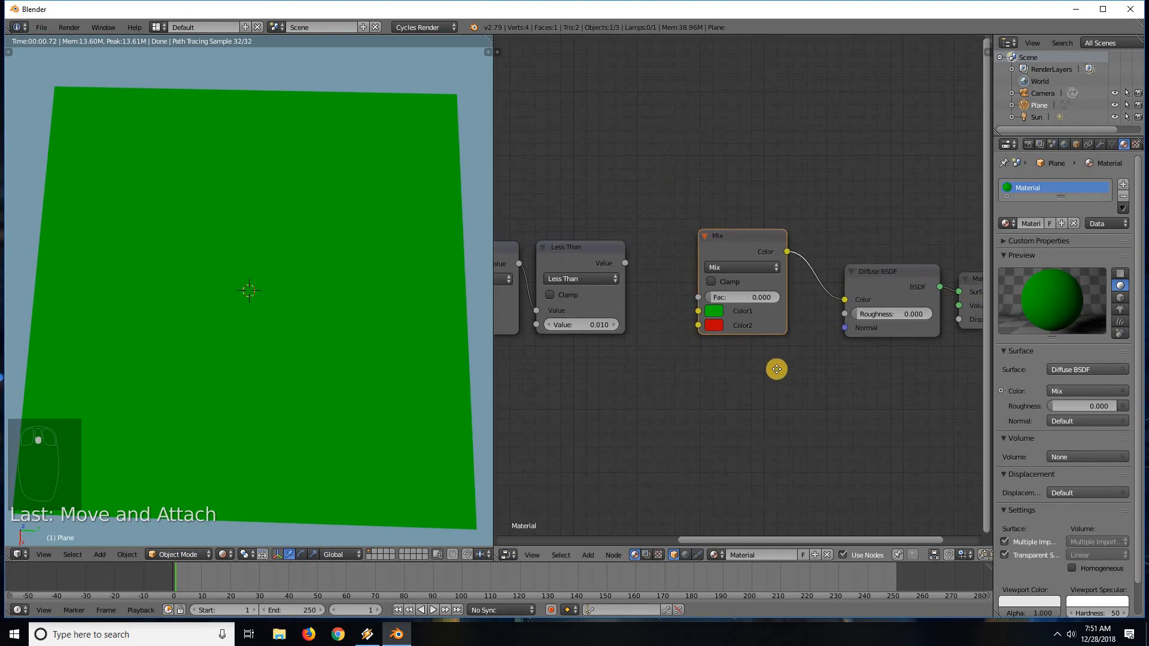
Set the Mix node's Color1 to white at full brightness and its Color2 to black.
{"action": "left_click", "coordinate": [750, 334]}
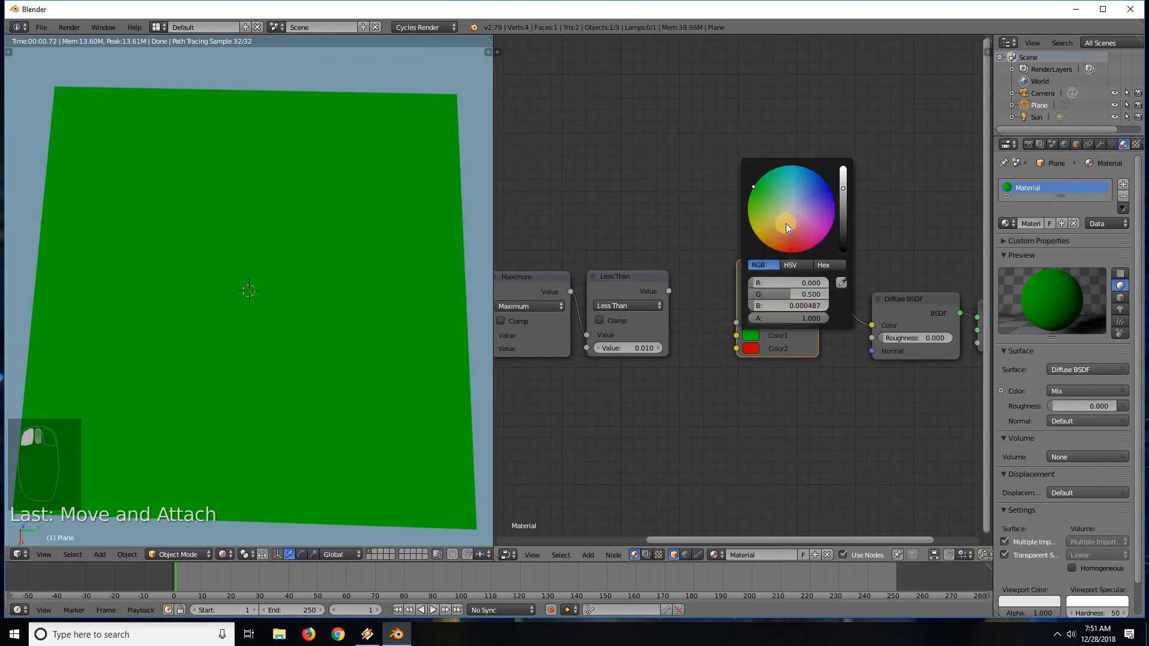
{"action": "left_click_drag", "start_coordinate": [788, 213], "coordinate": [854, 141]}
{"action": "left_click", "coordinate": [843, 188]}
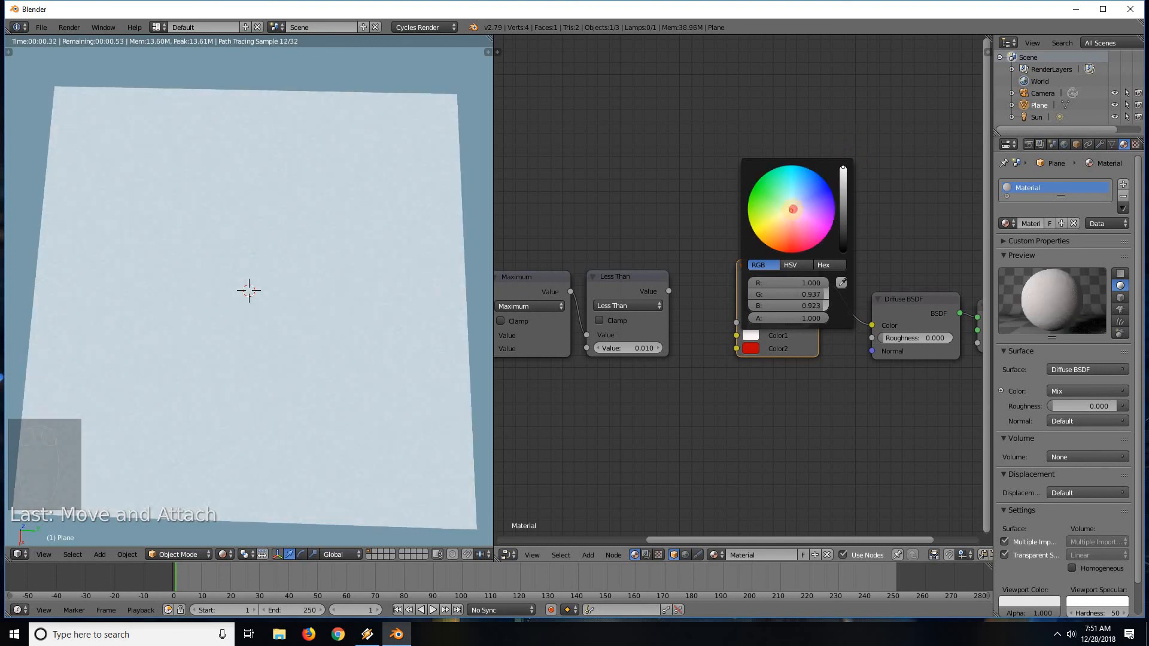
{"action": "left_click", "coordinate": [792, 208]}
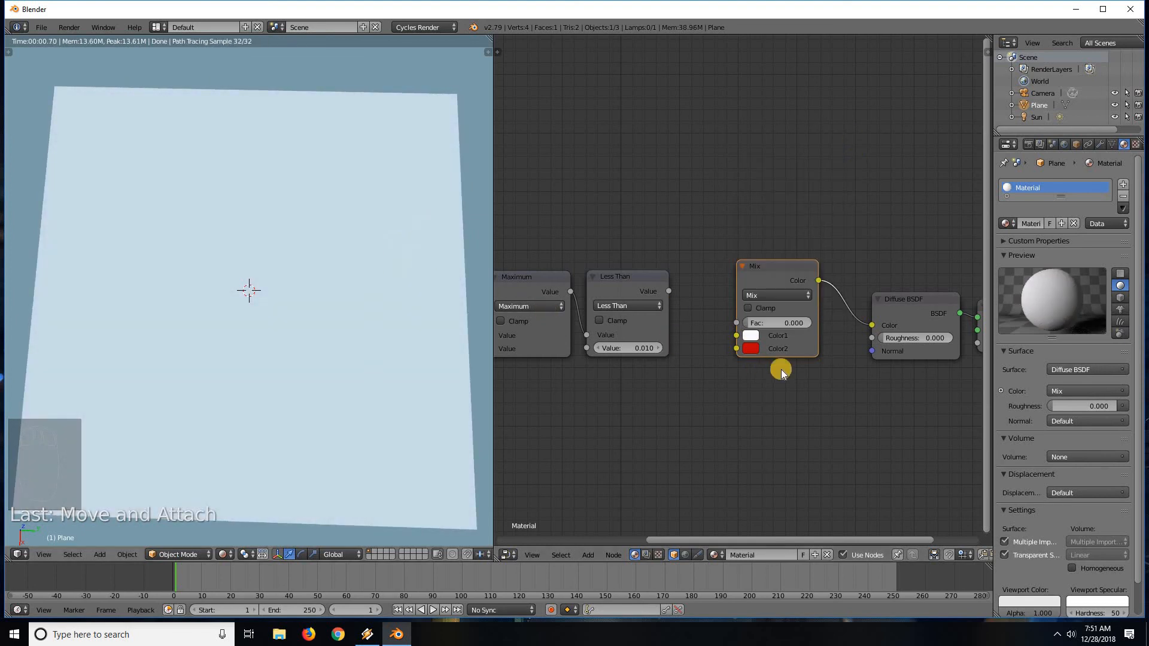
{"action": "left_click", "coordinate": [750, 348]}
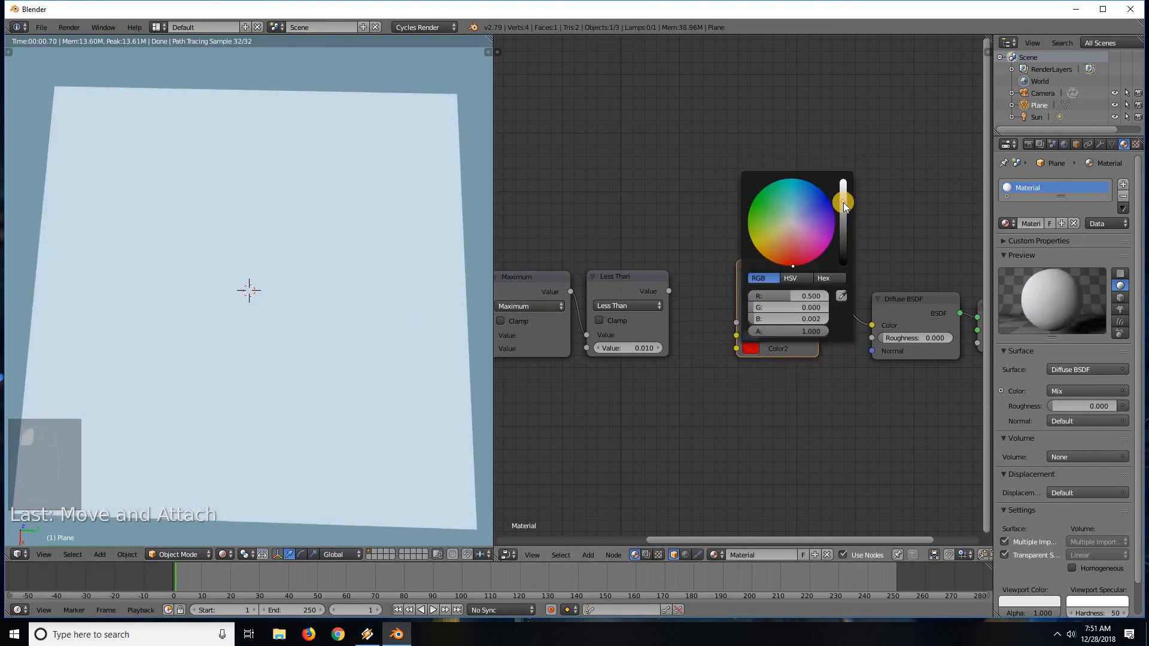
{"action": "left_click_drag", "start_coordinate": [842, 202], "coordinate": [844, 312]}
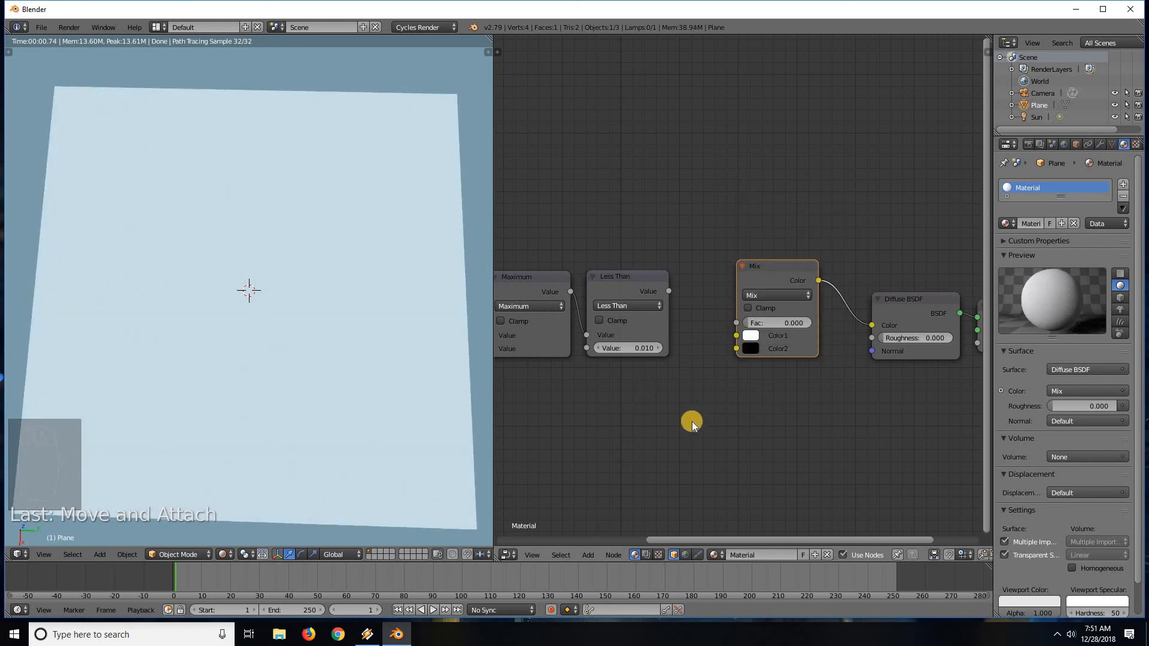
Link the Less Than node's Value output directly to the Diffuse BSDF color in place of the Mix node.
{"action": "scroll", "coordinate": [692, 421], "scroll_direction": "up", "scroll_amount": 5}
{"action": "middle_click_drag", "start_coordinate": [653, 430], "coordinate": [789, 428]}
{"action": "middle_click_drag", "start_coordinate": [658, 257], "coordinate": [659, 228]}
{"action": "scroll", "coordinate": [736, 246], "scroll_direction": "down", "scroll_amount": 5}
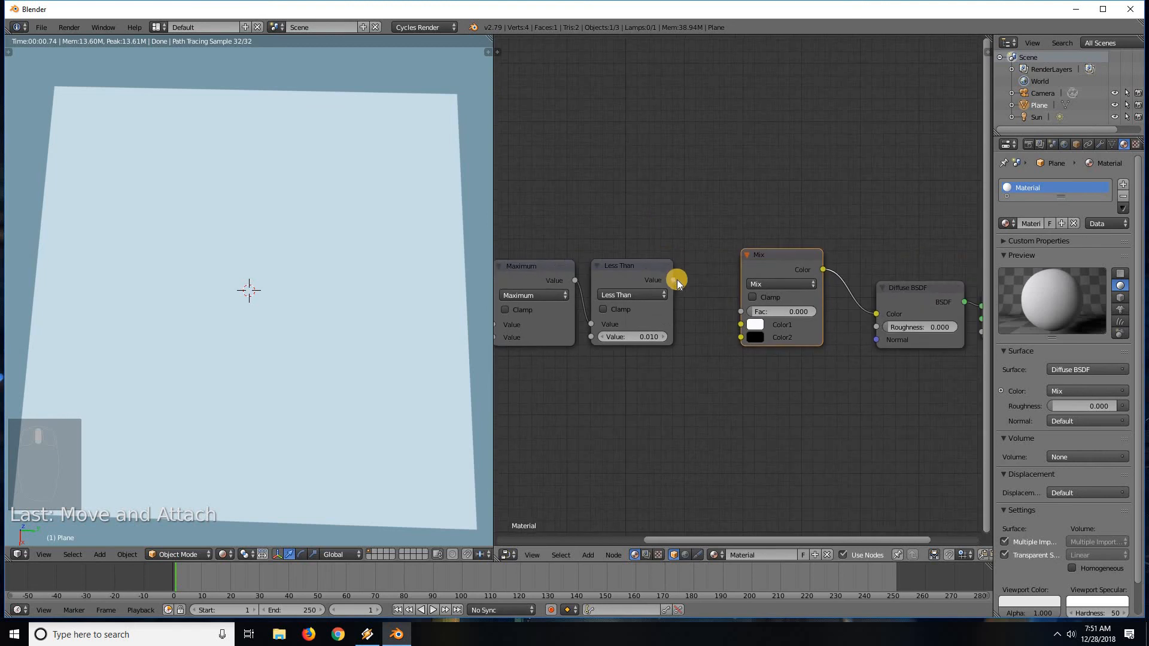
{"action": "left_click_drag", "start_coordinate": [673, 279], "coordinate": [875, 314]}
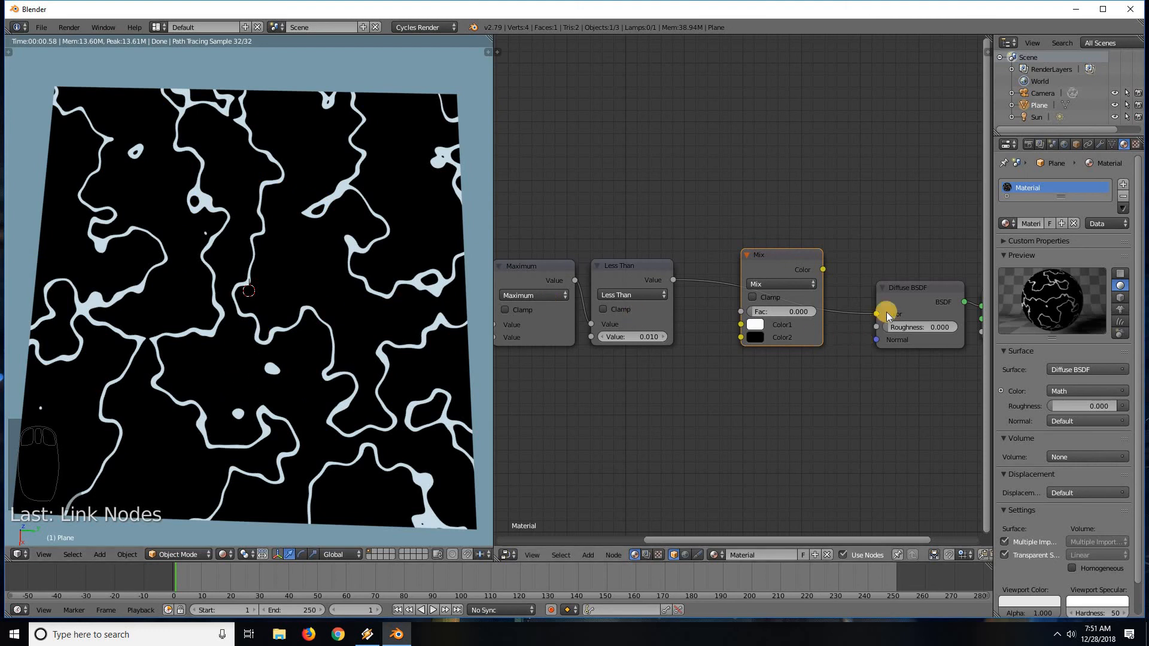
Link the Mix node's color output to the Diffuse BSDF color and the Less Than value to the Mix factor.
{"action": "right_click_drag", "start_coordinate": [859, 300], "coordinate": [854, 335], "text": "ctrl"}
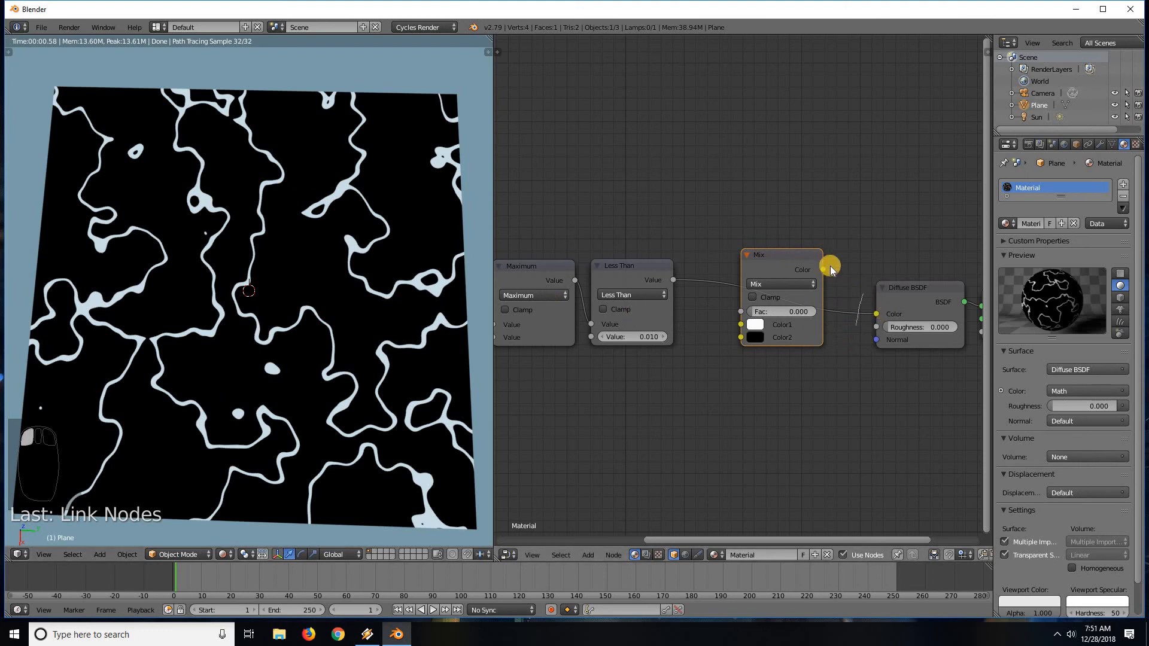
{"action": "left_click_drag", "start_coordinate": [823, 269], "coordinate": [876, 313]}
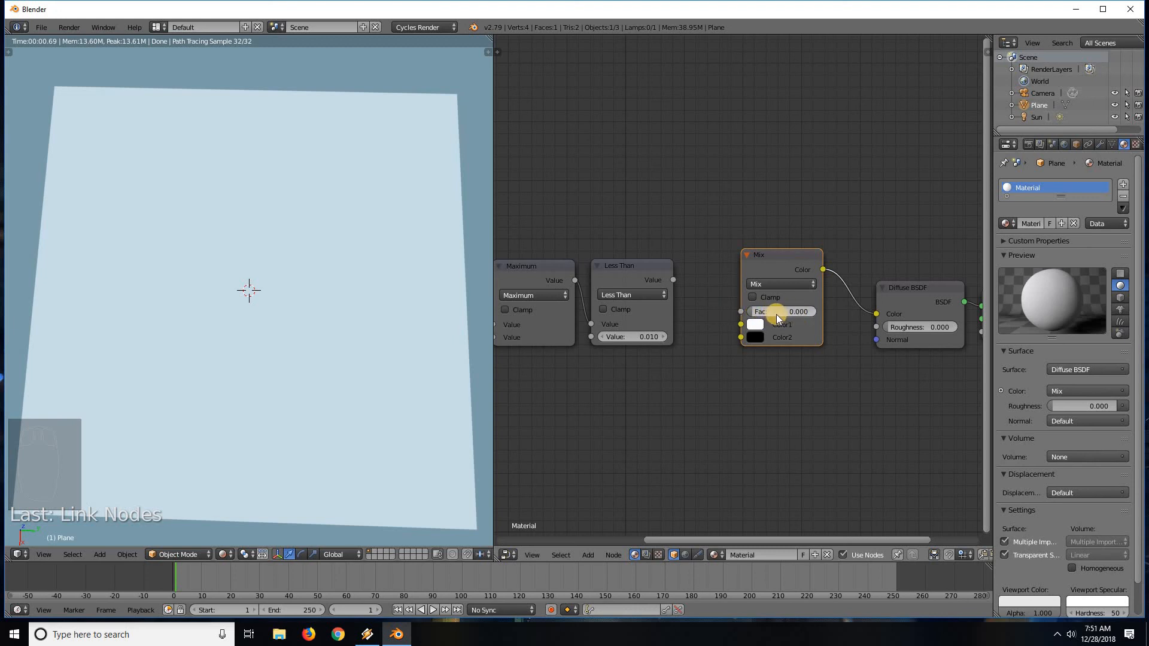
{"action": "left_click", "coordinate": [670, 281]}
{"action": "left_click_drag", "start_coordinate": [673, 279], "coordinate": [737, 312]}
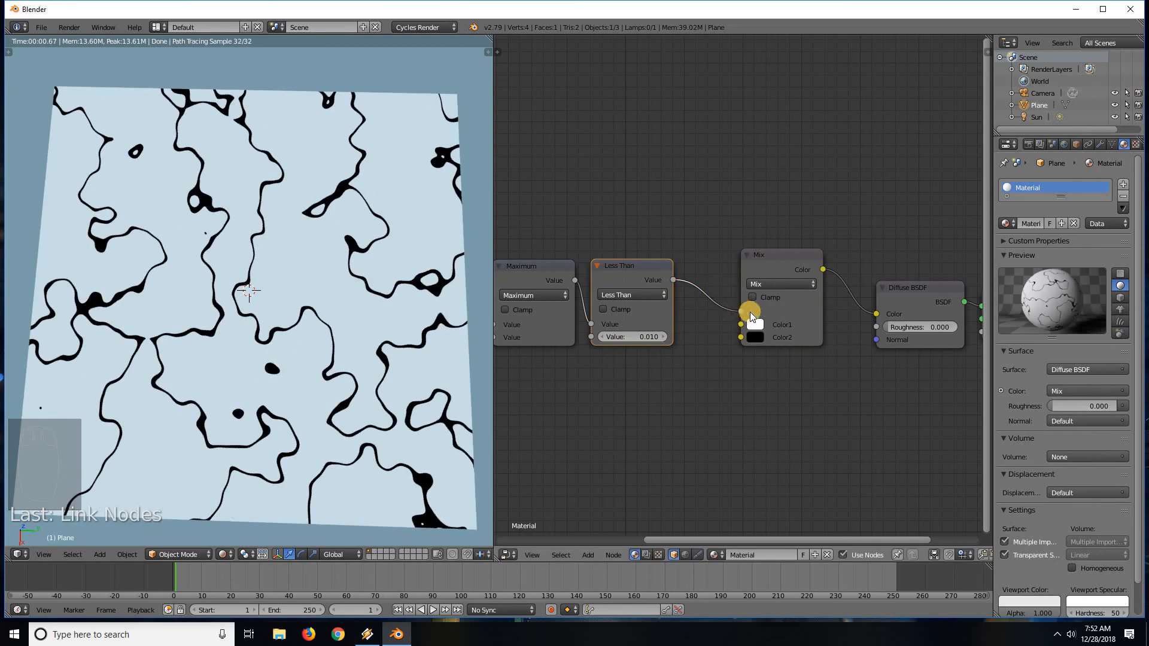
Cut the link between the Less Than node and the Mix factor, and set the factor to 1.000.
{"action": "scroll", "coordinate": [745, 317], "scroll_direction": "up", "scroll_amount": 3}
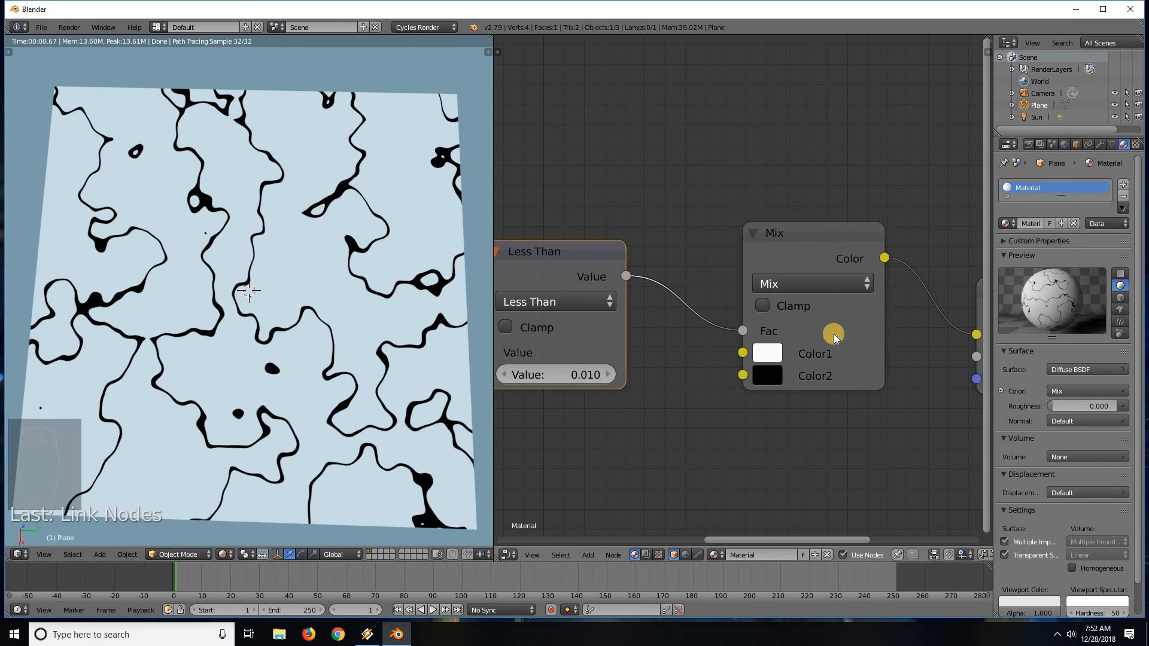
{"action": "right_click_drag", "start_coordinate": [716, 313], "coordinate": [700, 354], "text": "ctrl"}
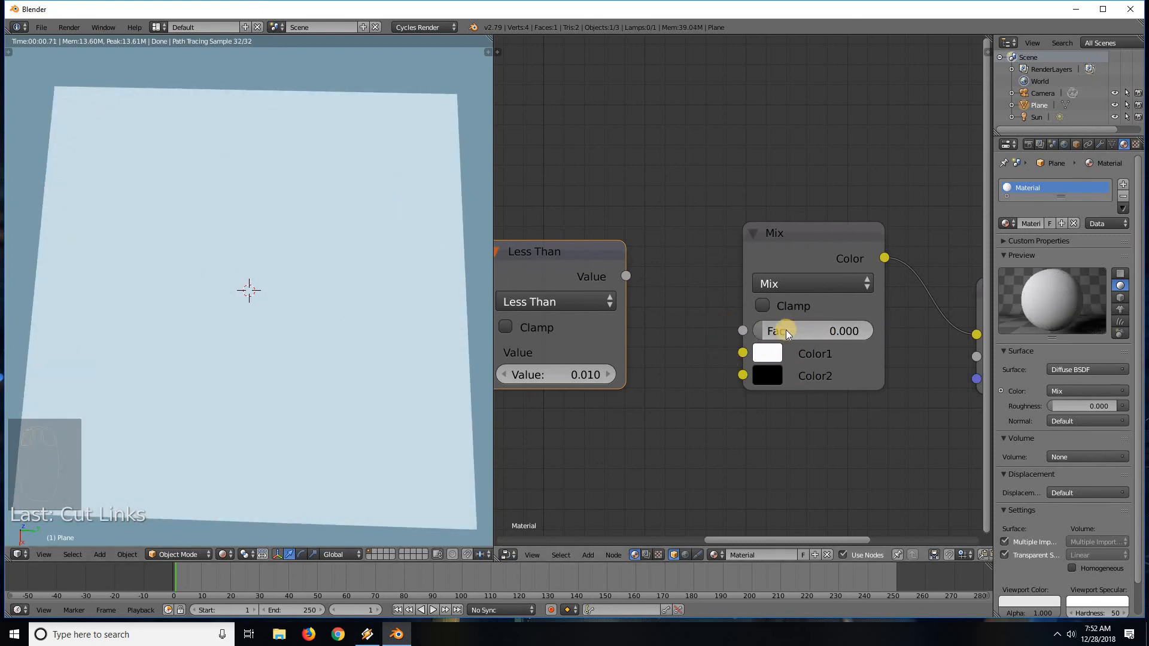
{"action": "left_click_drag", "start_coordinate": [786, 329], "coordinate": [751, 380]}
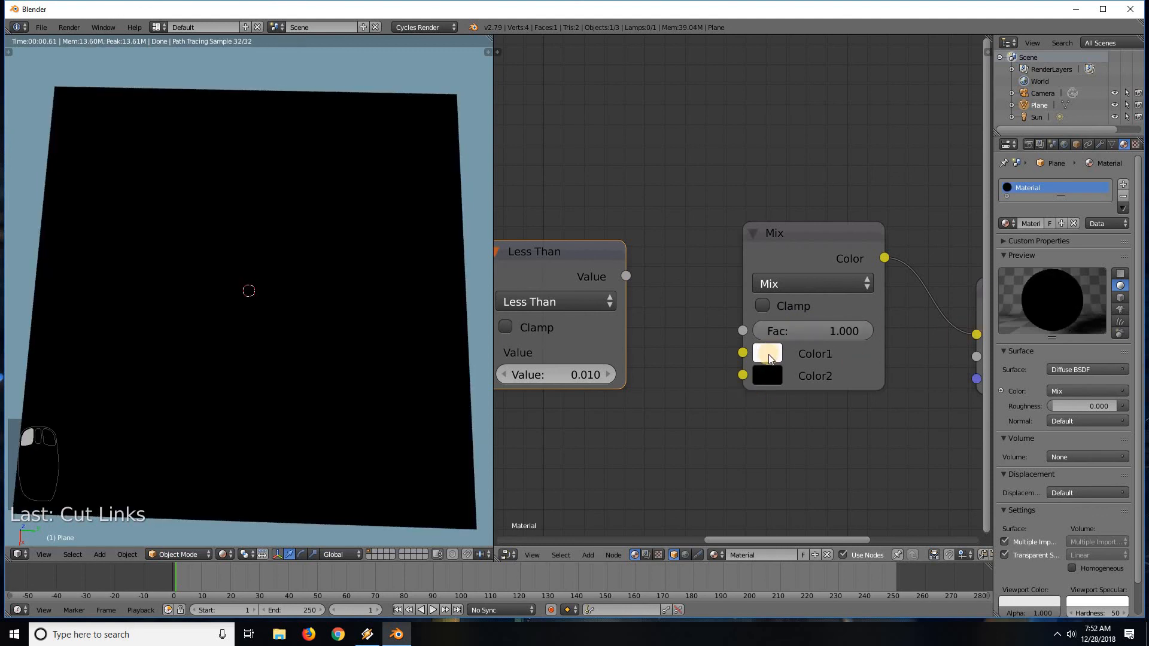
{"action": "left_click", "coordinate": [765, 378]}
Link the Less Than value directly to the Diffuse BSDF color, and reroute it through the Mix node's factor and color output.
{"action": "left_click_drag", "start_coordinate": [626, 278], "coordinate": [969, 337]}
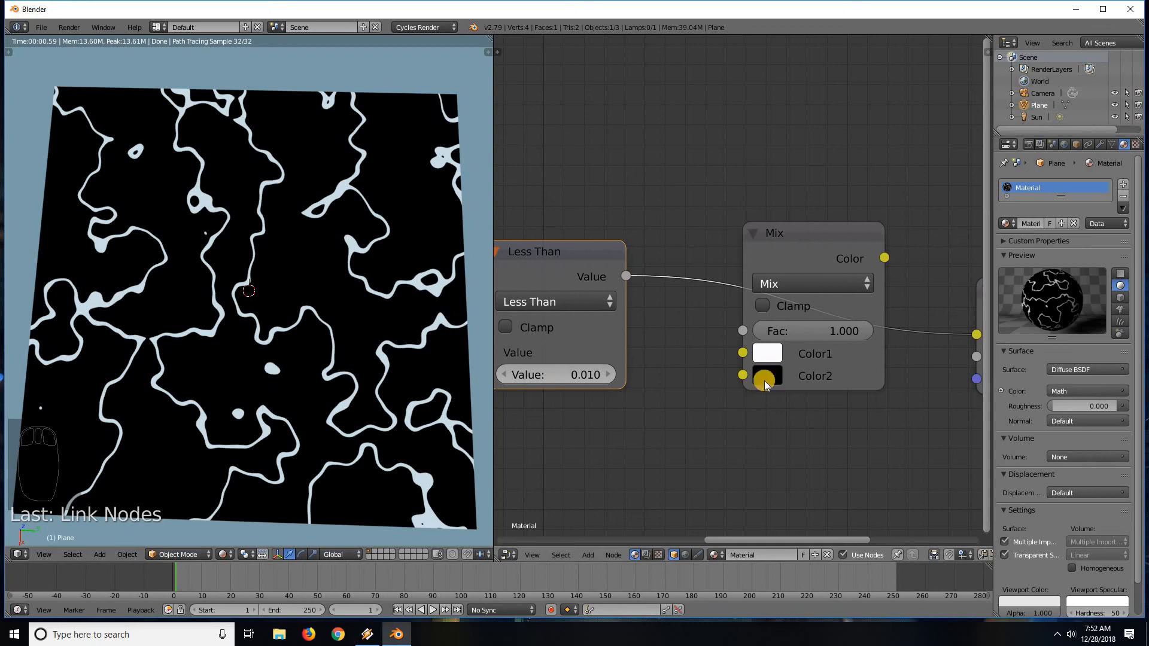
{"action": "left_click_drag", "start_coordinate": [626, 276], "coordinate": [755, 333]}
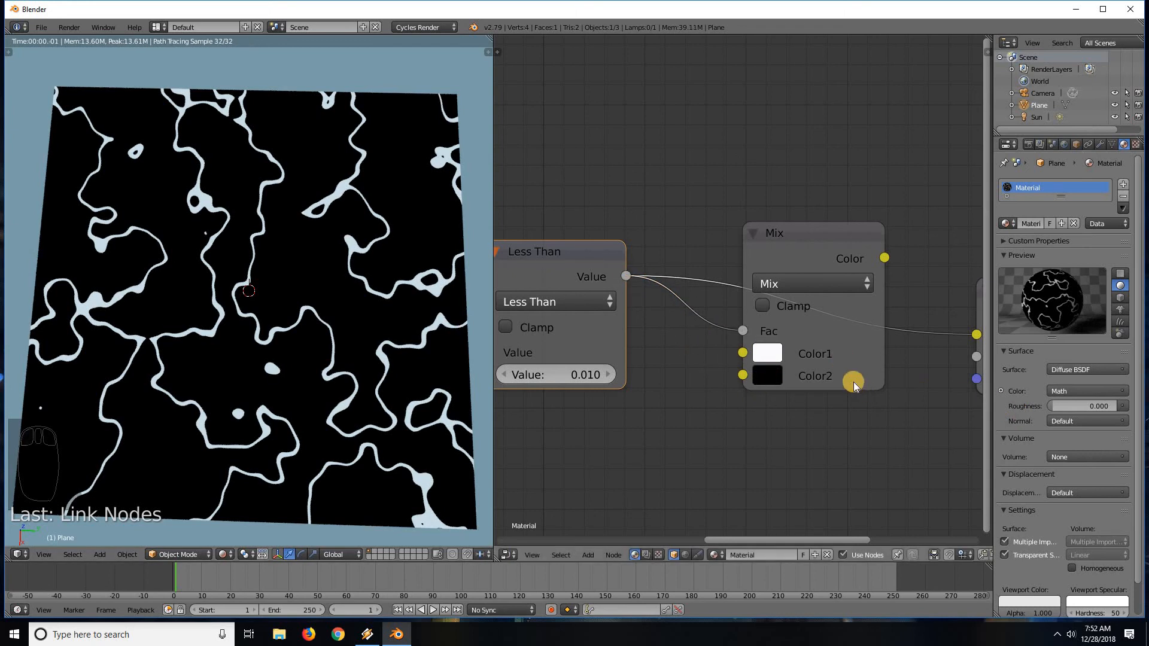
{"action": "middle_click_drag", "start_coordinate": [880, 262], "coordinate": [831, 258]}
{"action": "left_click_drag", "start_coordinate": [834, 256], "coordinate": [926, 330]}
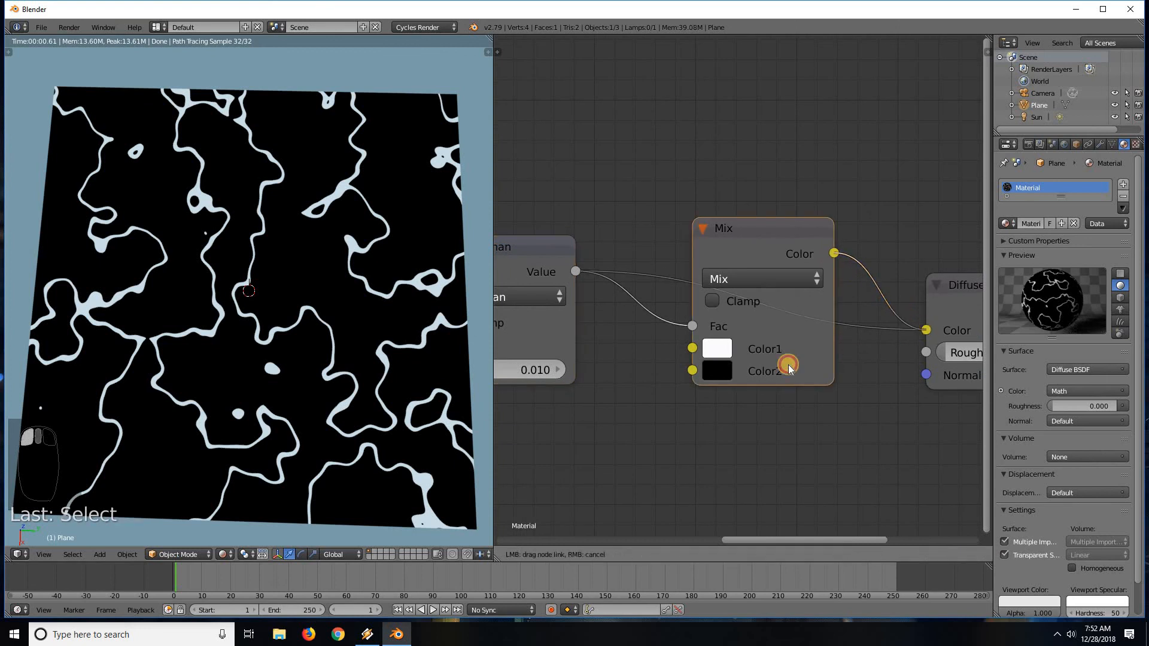
Set the Mix node's Color1 to orange and its Color2 to magenta.
{"action": "left_click", "coordinate": [716, 349]}
{"action": "left_click", "coordinate": [773, 189]}
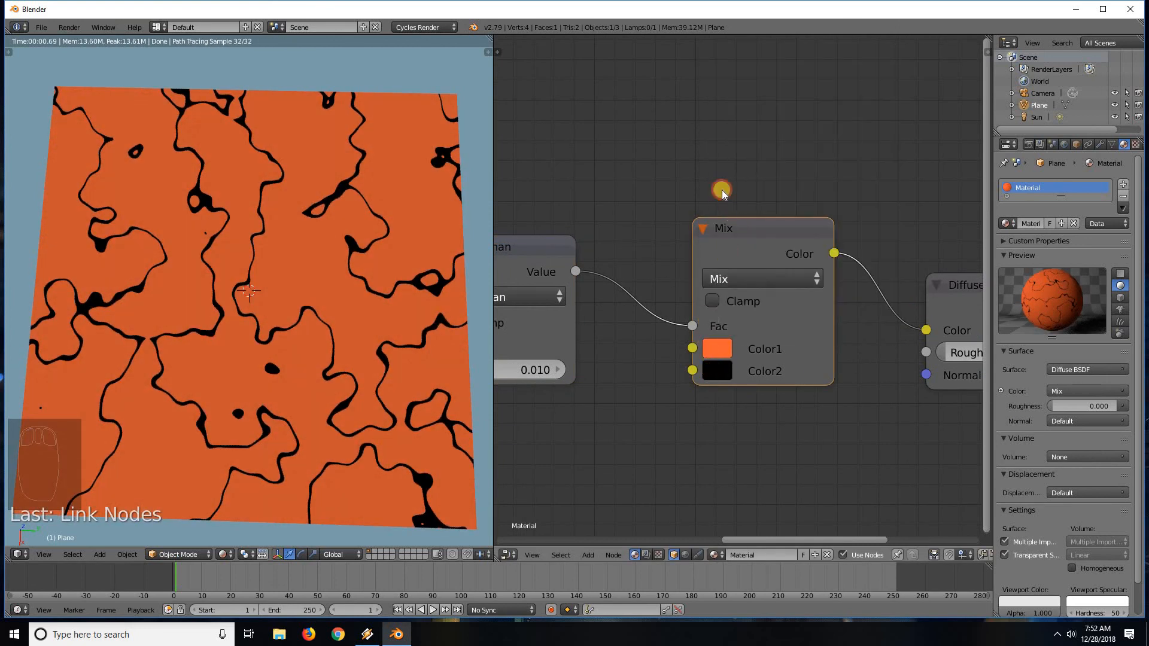
{"action": "left_click", "coordinate": [712, 371]}
{"action": "left_click", "coordinate": [761, 184]}
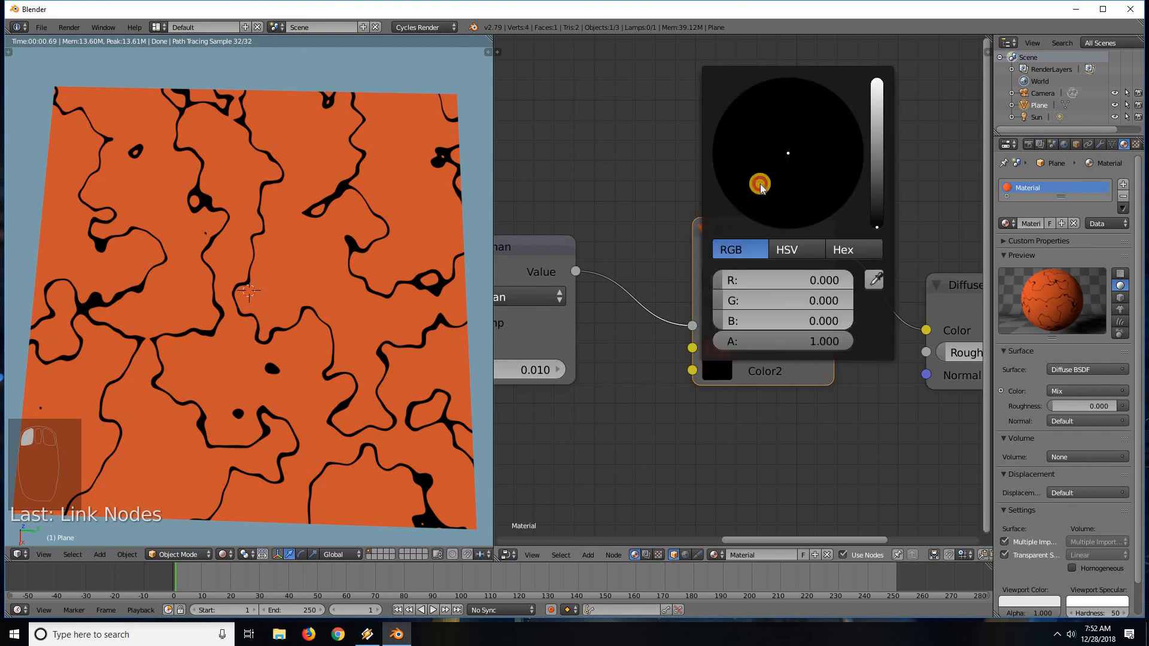
{"action": "left_click", "coordinate": [833, 192]}
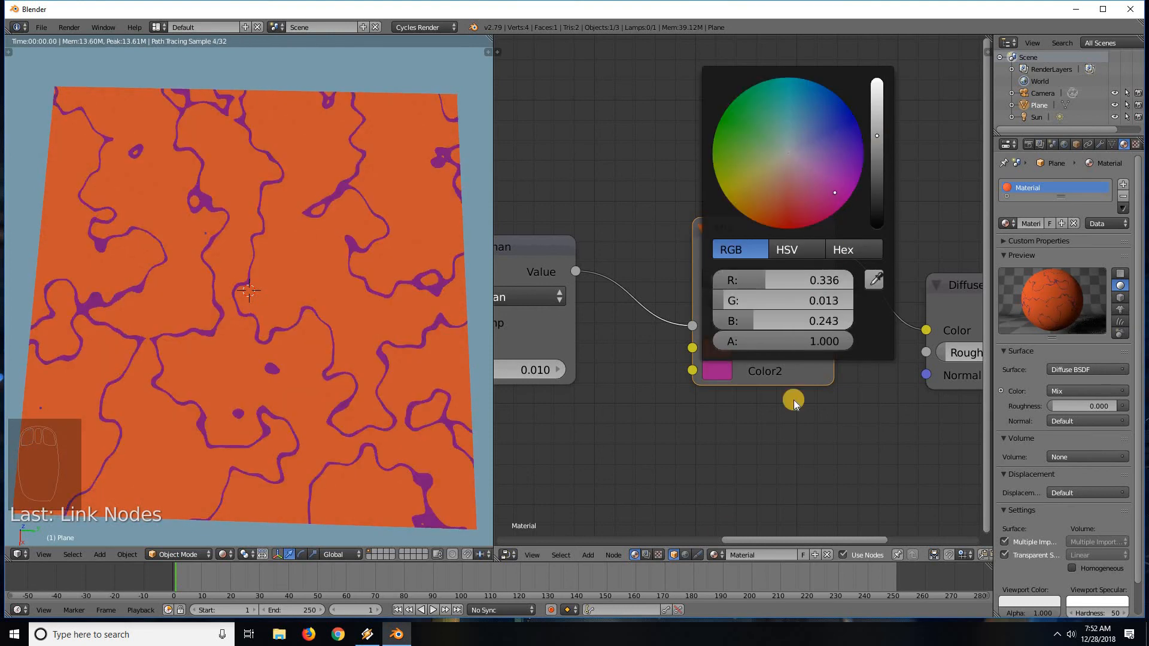
Examine how the Less Than output drives the Mix node's two colors within the whole node chain.
{"action": "middle_click_drag", "start_coordinate": [597, 306], "coordinate": [656, 319]}
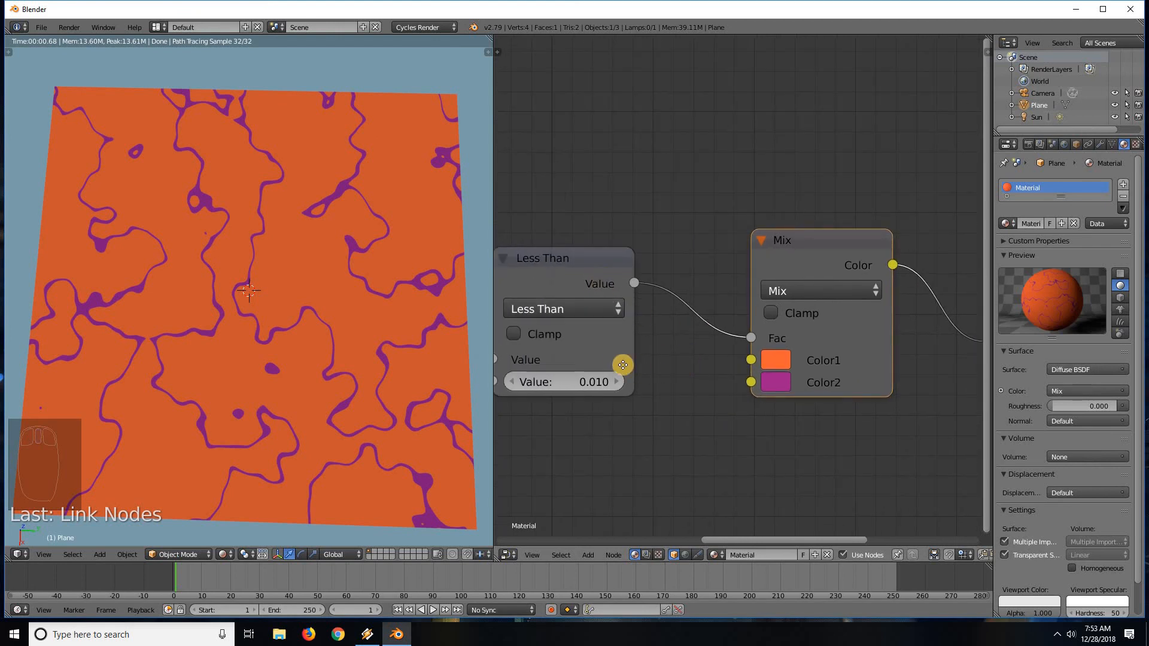
{"action": "middle_click_drag", "start_coordinate": [775, 403], "coordinate": [706, 394]}
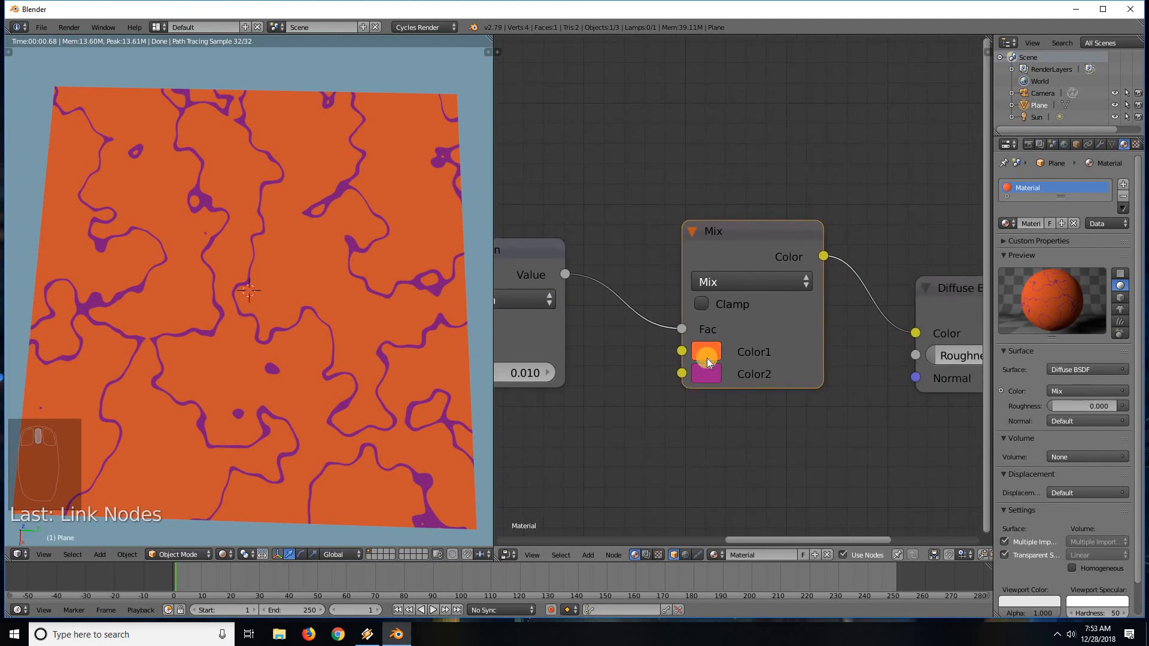
{"action": "middle_click_drag", "start_coordinate": [627, 359], "coordinate": [587, 350]}
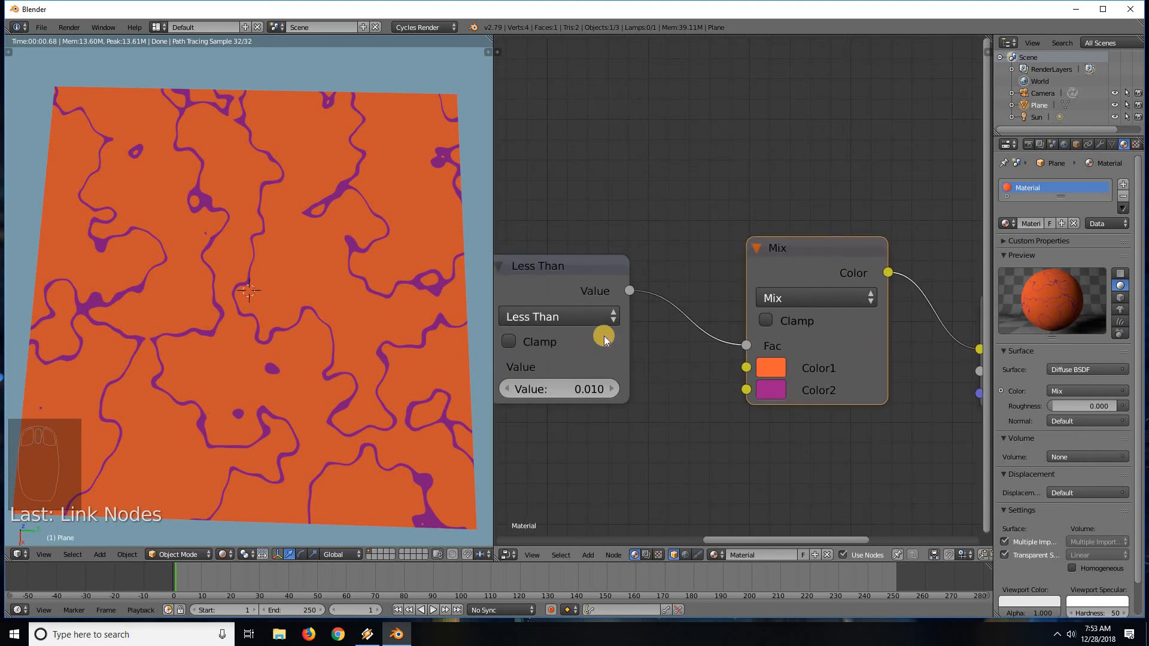
{"action": "middle_click_drag", "start_coordinate": [774, 391], "coordinate": [680, 360]}
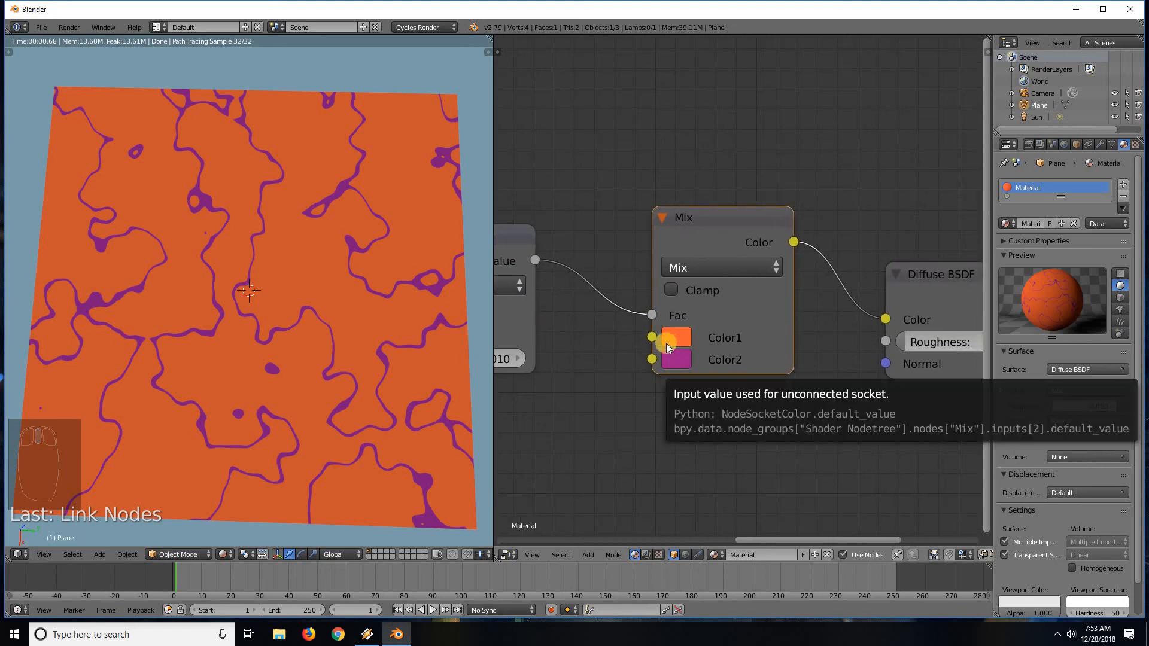
{"action": "middle_click_drag", "start_coordinate": [659, 331], "coordinate": [751, 385]}
{"action": "scroll", "coordinate": [623, 386], "scroll_direction": "down", "scroll_amount": 5}
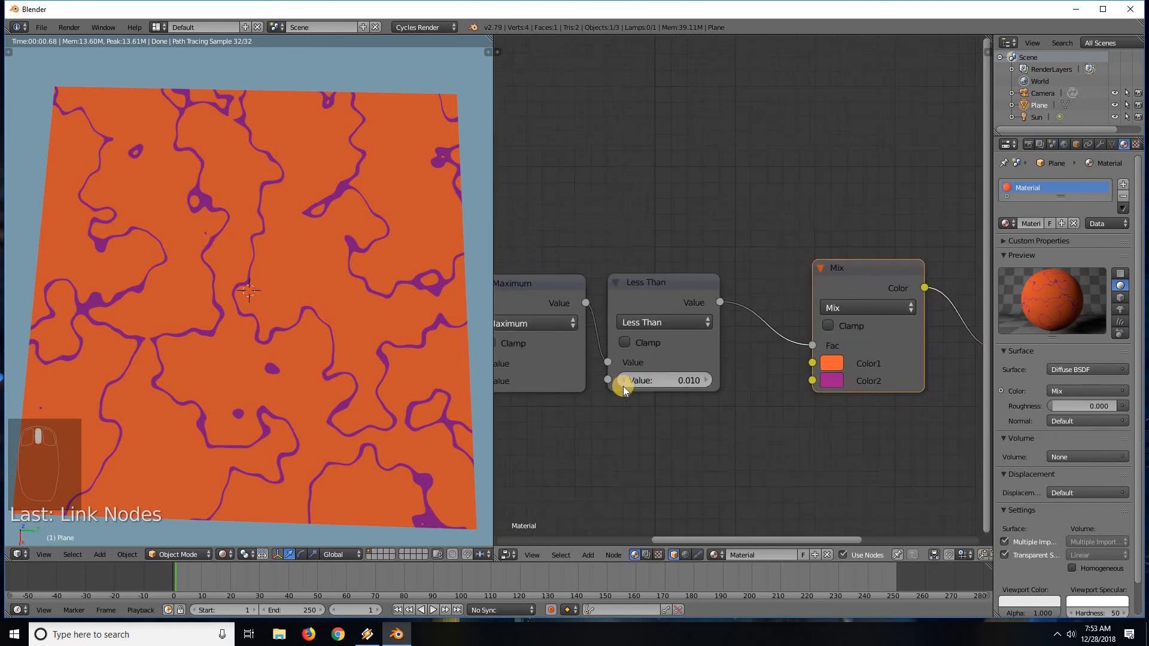
{"action": "middle_click_drag", "start_coordinate": [532, 335], "coordinate": [626, 344]}
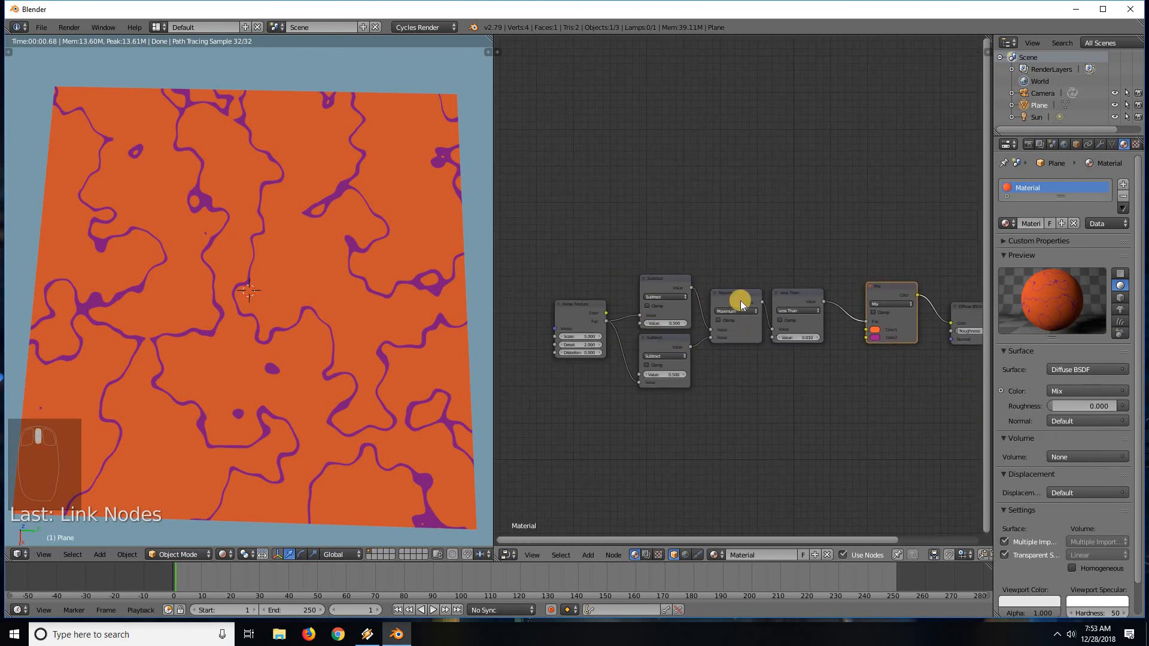
{"action": "middle_click_drag", "start_coordinate": [908, 364], "coordinate": [709, 386]}
{"action": "scroll", "coordinate": [709, 387], "scroll_direction": "up", "scroll_amount": 5}
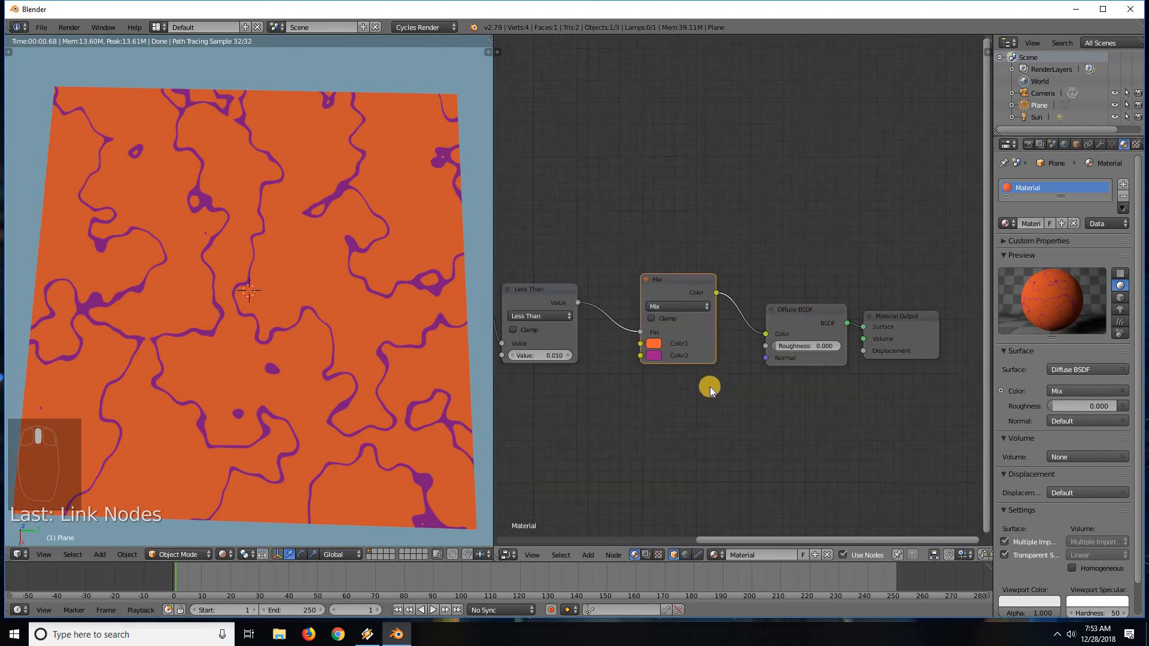
{"action": "scroll", "coordinate": [677, 421], "scroll_direction": "up", "scroll_amount": 3}
{"action": "middle_click_drag", "start_coordinate": [675, 435], "coordinate": [728, 412]}
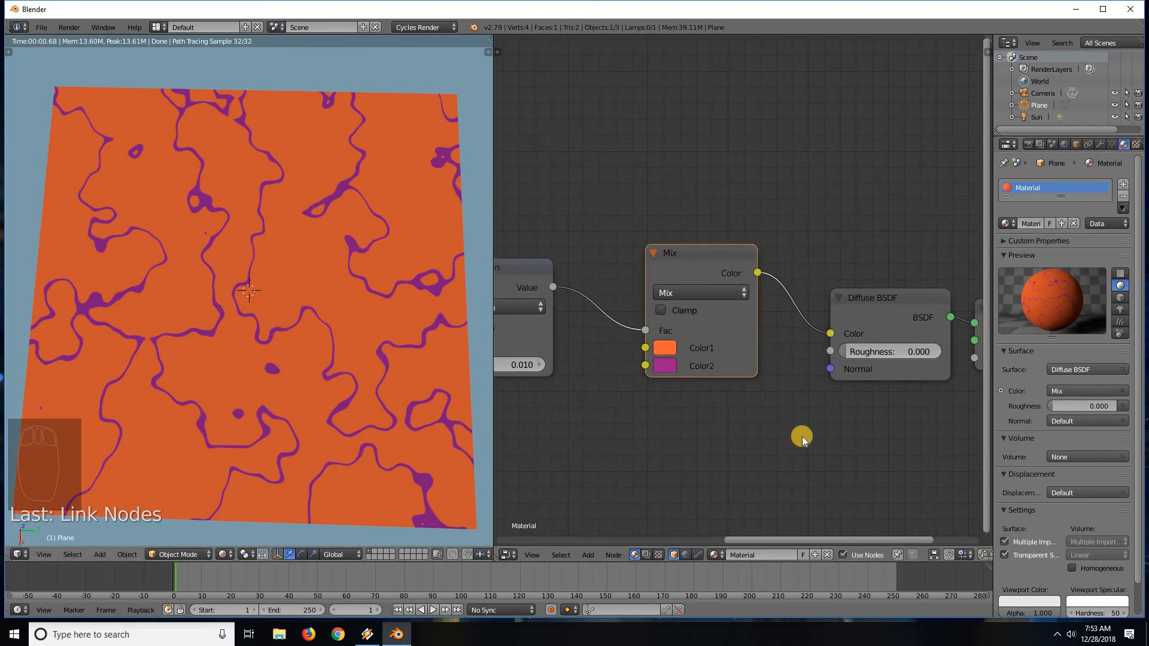
Set the Mix node's Color1 to near-white (R 1.000, G 0.965, B 0.965) and its Color2 to black.
{"action": "scroll", "coordinate": [664, 365], "scroll_direction": "up", "scroll_amount": 1}
{"action": "left_click", "coordinate": [637, 365]}
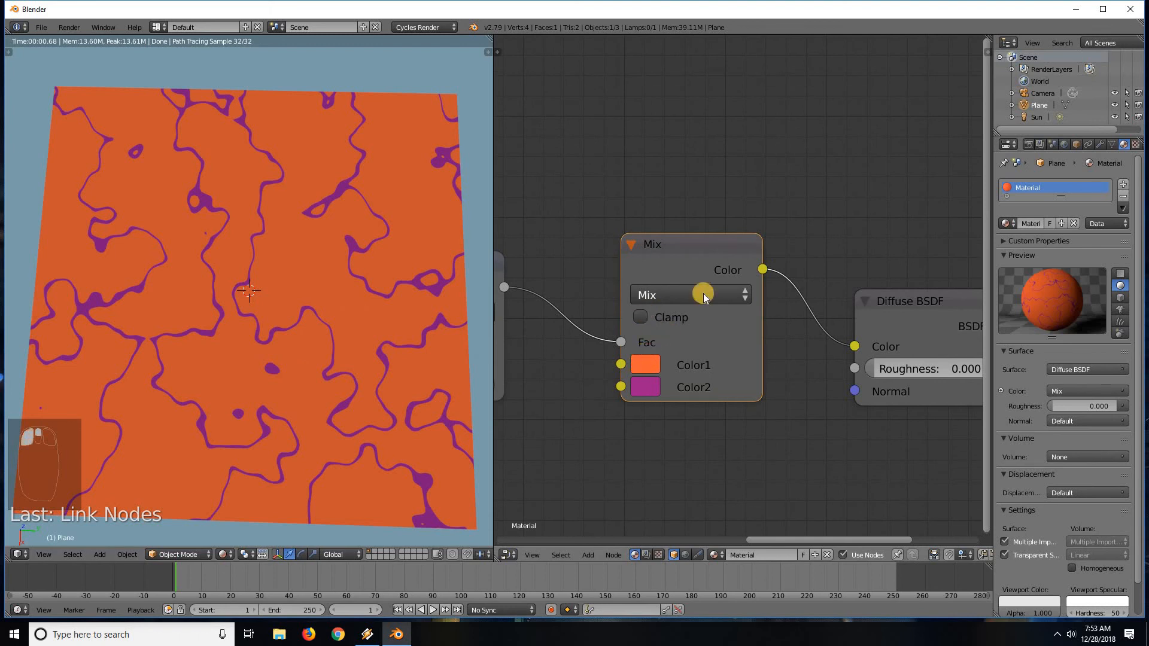
{"action": "left_click", "coordinate": [718, 148]}
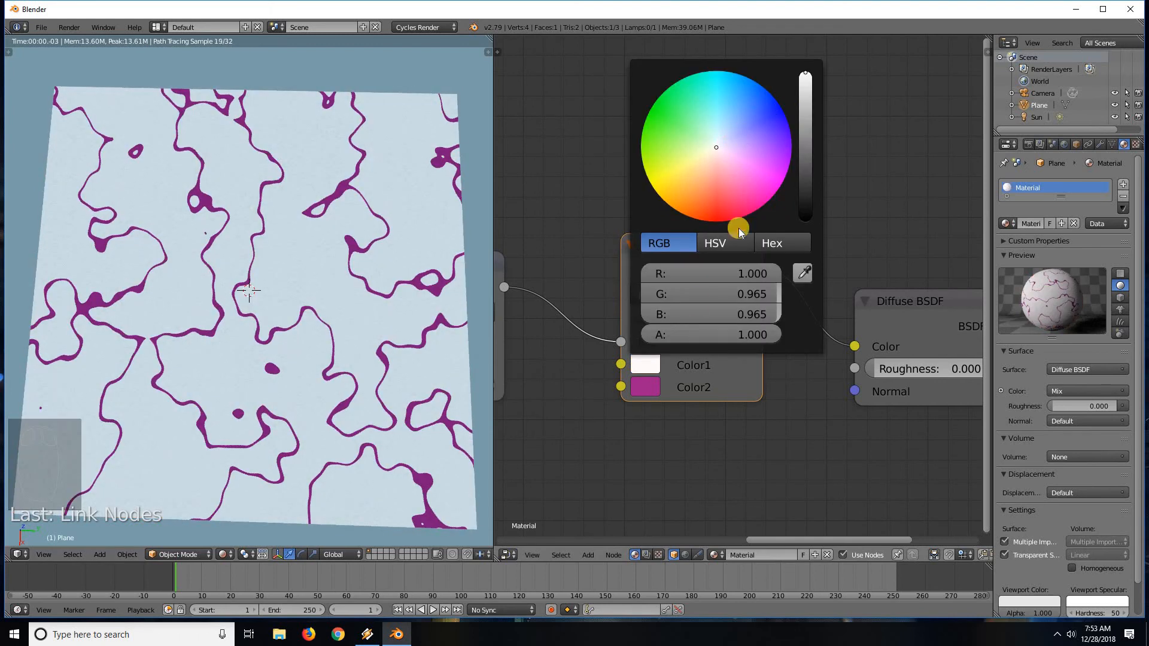
{"action": "left_click", "coordinate": [652, 385]}
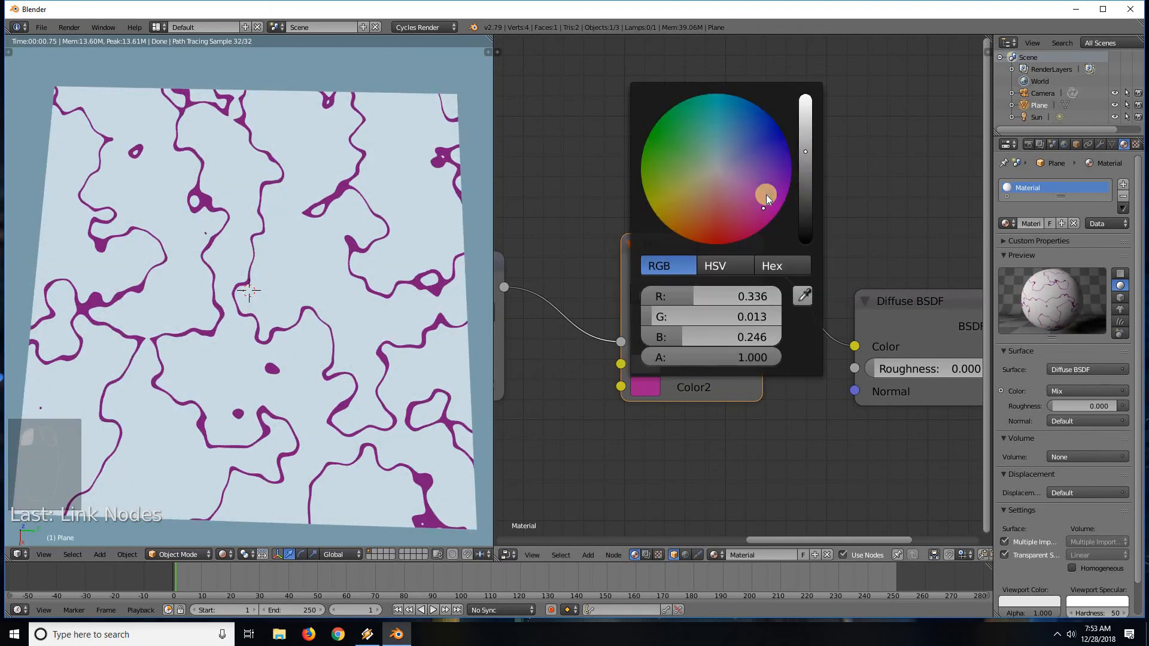
{"action": "left_click_drag", "start_coordinate": [810, 231], "coordinate": [811, 249]}
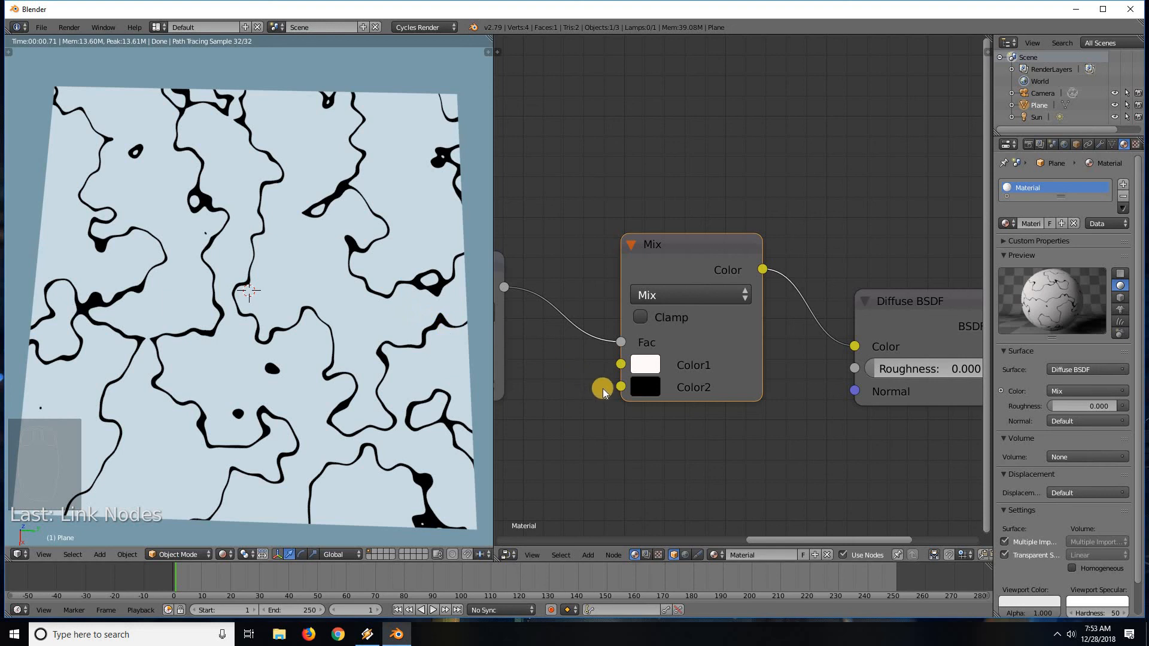
Examine the node chain from the Subtract nodes through Maximum, Less Than and Mix to the Diffuse BSDF.
{"action": "scroll", "coordinate": [601, 389], "scroll_direction": "down", "scroll_amount": 6}
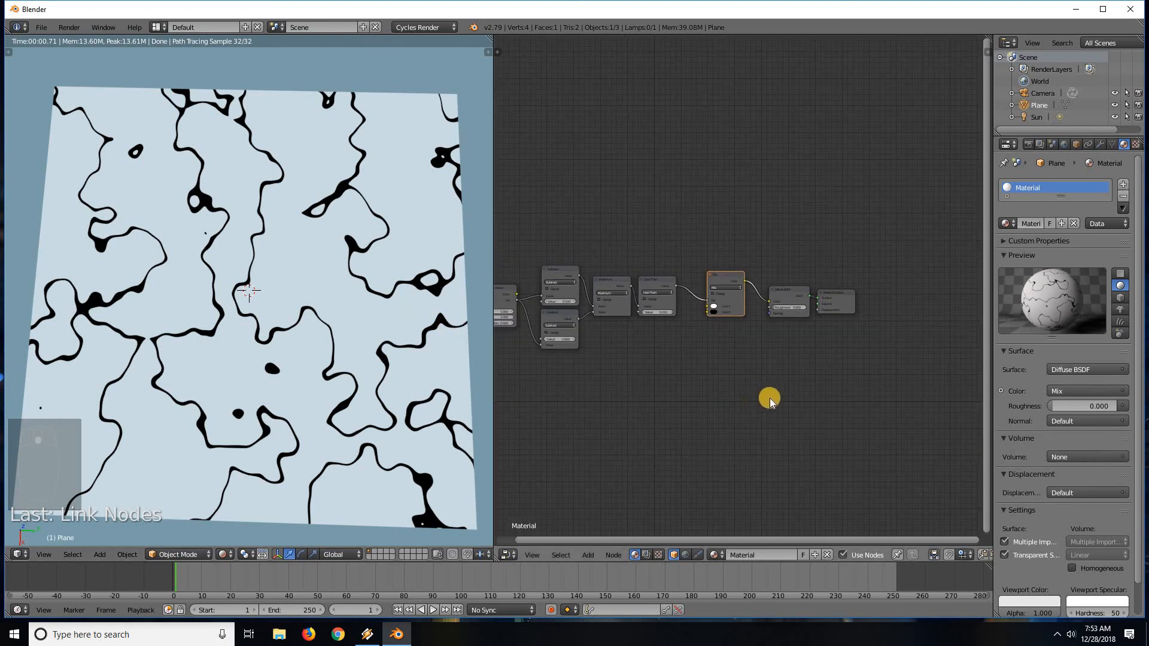
{"action": "scroll", "coordinate": [770, 401], "scroll_direction": "up", "scroll_amount": 4}
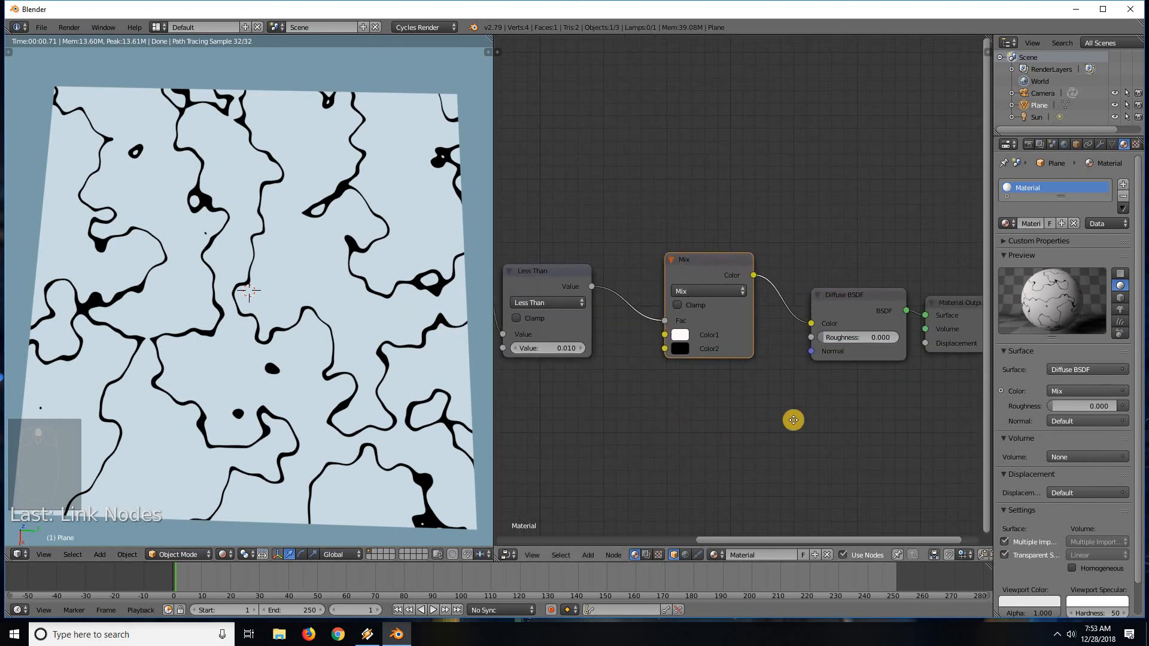
{"action": "middle_click_drag", "start_coordinate": [792, 420], "coordinate": [601, 419]}
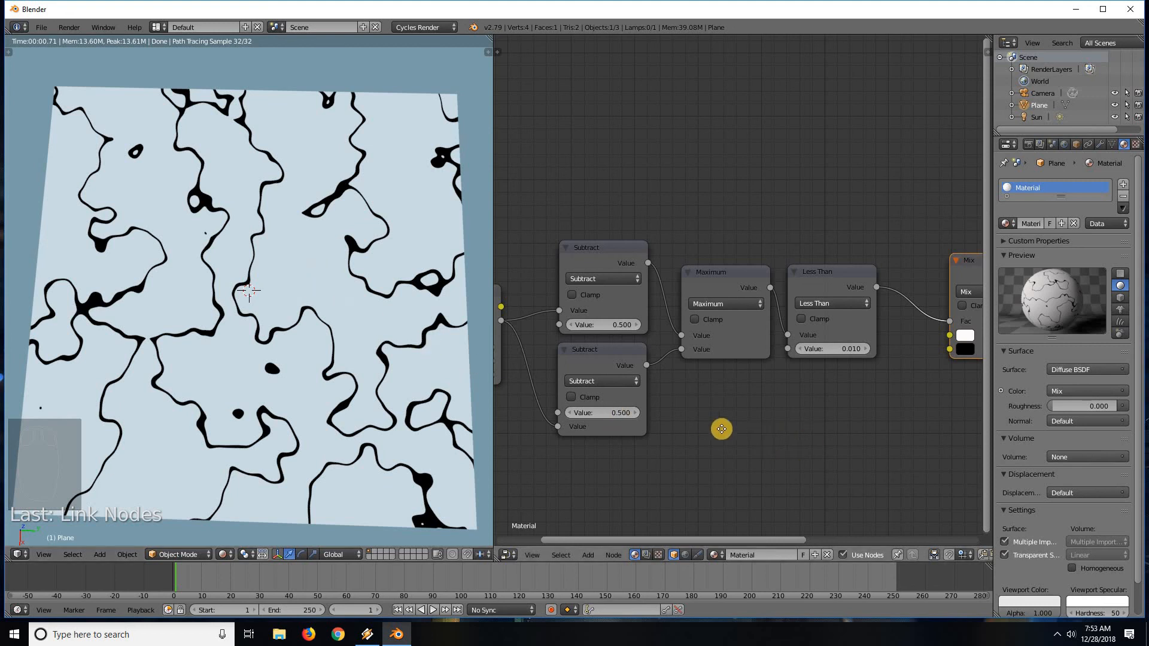
{"action": "middle_click_drag", "start_coordinate": [677, 439], "coordinate": [437, 427]}
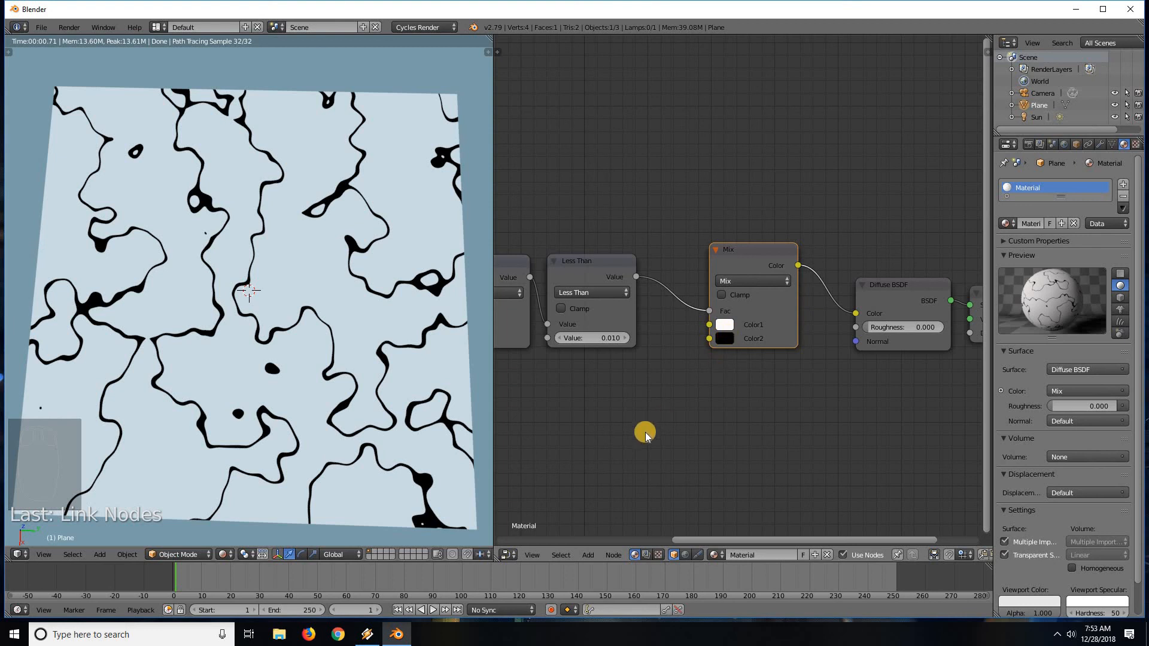
{"action": "scroll", "coordinate": [561, 411], "scroll_direction": "down", "scroll_amount": 1}
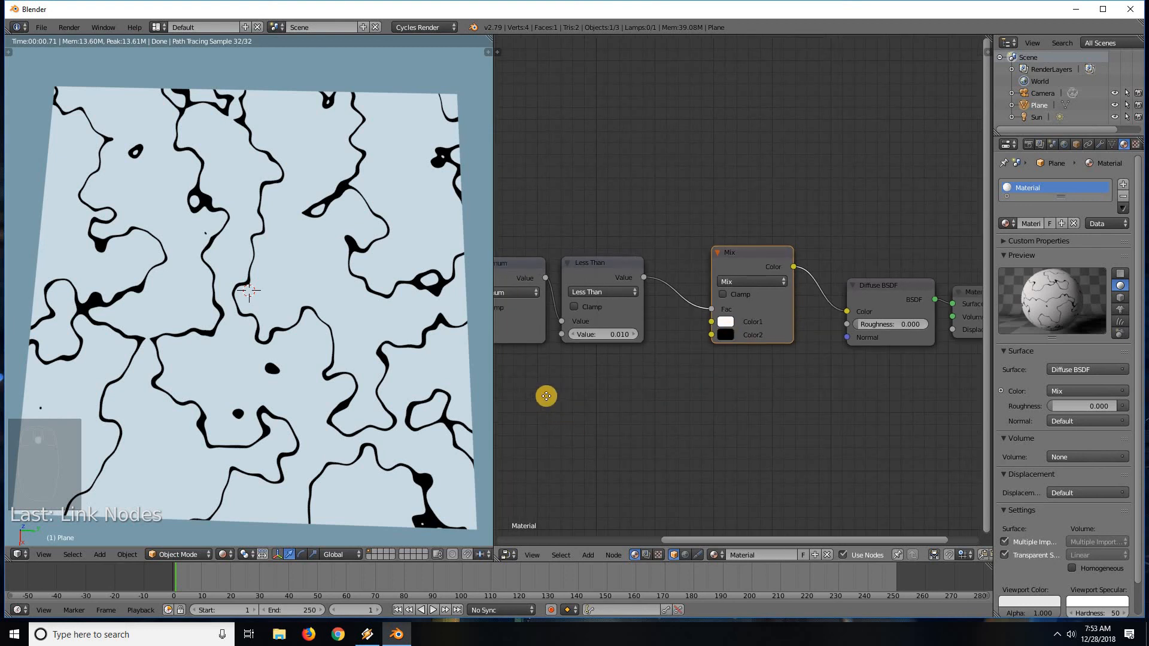
{"action": "middle_click_drag", "start_coordinate": [546, 397], "coordinate": [738, 414]}
{"action": "scroll", "coordinate": [738, 414], "scroll_direction": "down", "scroll_amount": 1}
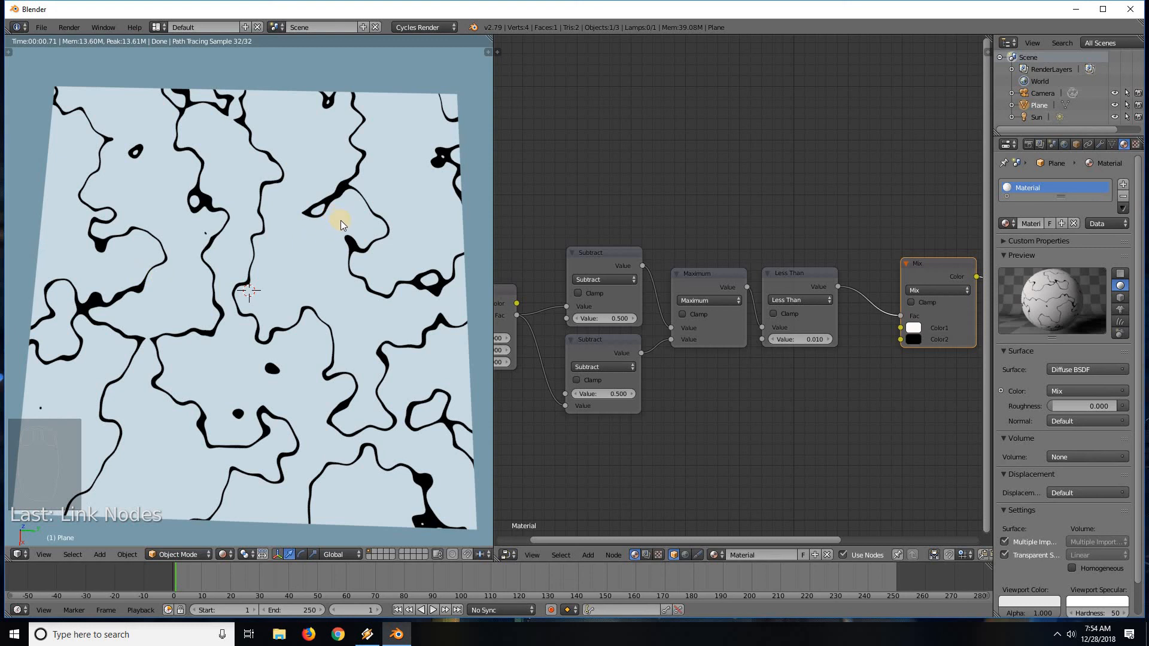
Set the Noise Texture's Detail to 16.000 and inspect the line pattern up close on the rendered plane.
{"action": "scroll", "coordinate": [778, 287], "scroll_direction": "left", "scroll_amount": 5, "text": "ctrl"}
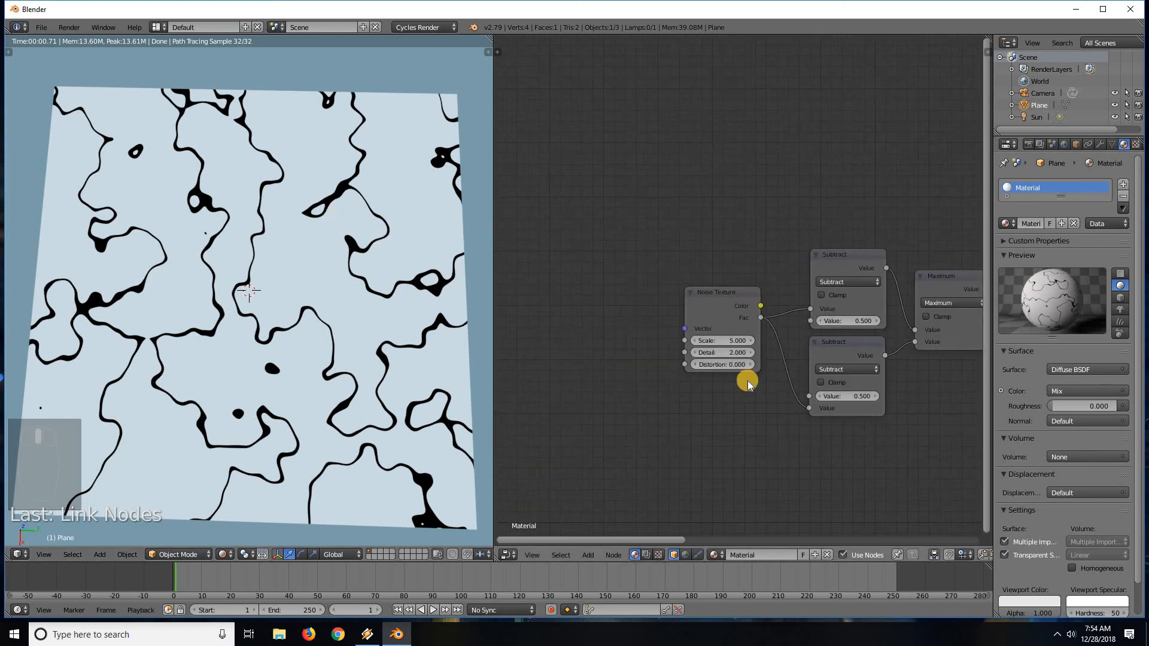
{"action": "scroll", "coordinate": [760, 274], "scroll_direction": "up", "scroll_amount": 2}
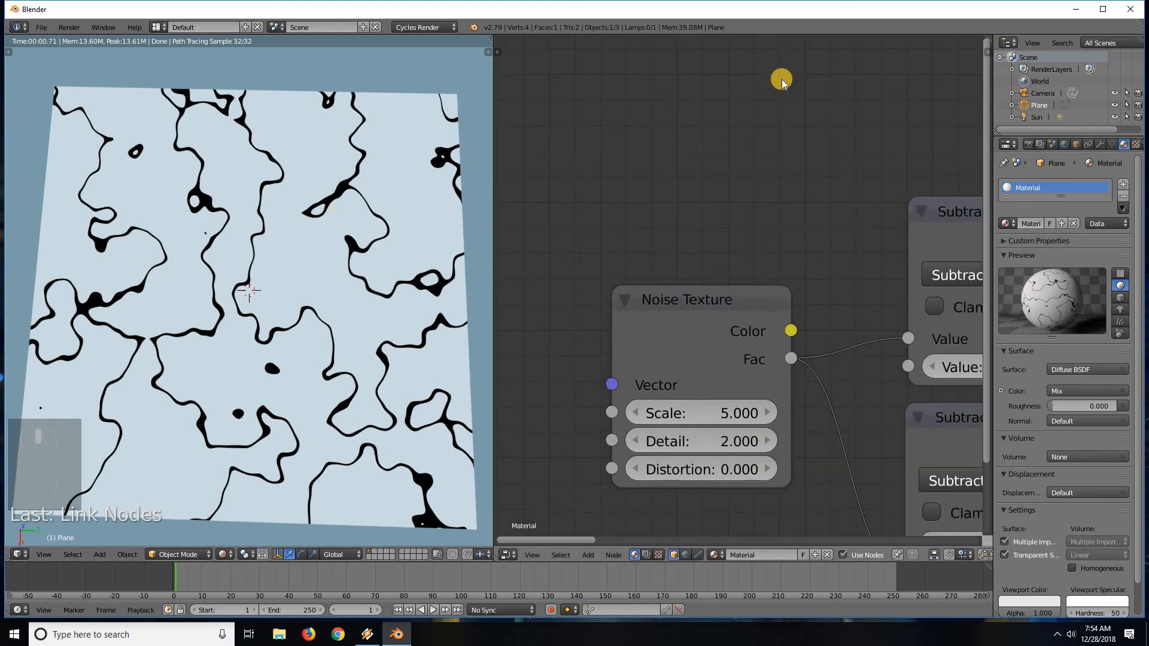
{"action": "scroll", "coordinate": [681, 105], "scroll_direction": "up", "scroll_amount": 3}
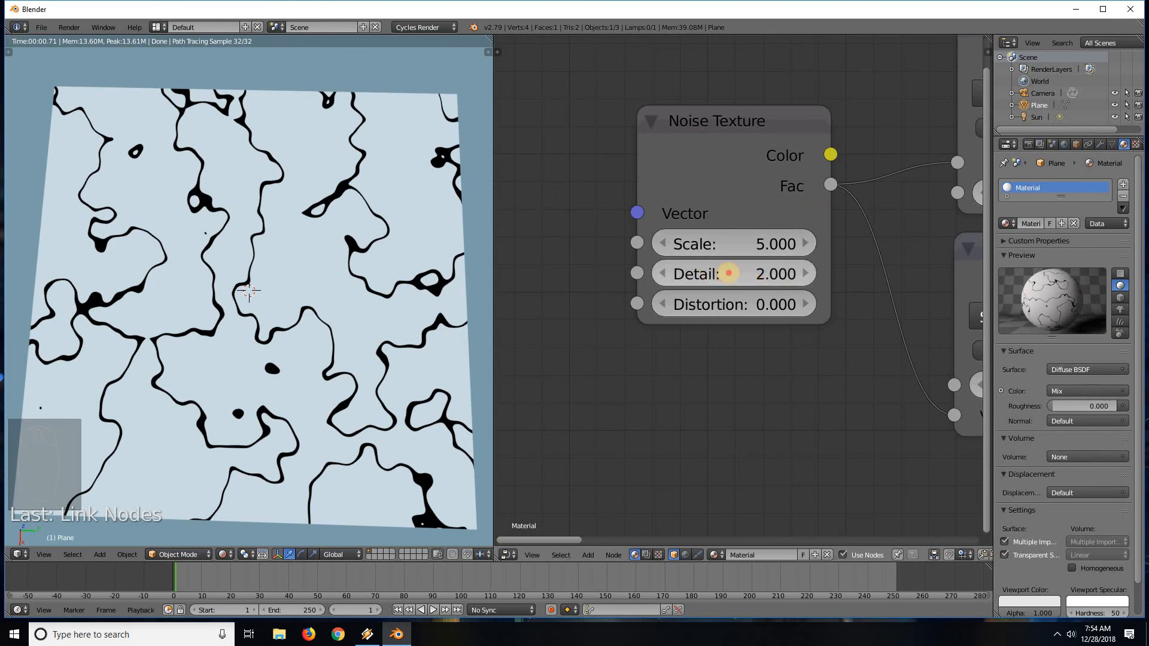
{"action": "mouse_move", "coordinate": [711, 273]}
{"action": "left_mouse_down"}
{"action": "mouse_move", "coordinate": [747, 272]}
{"action": "mouse_move", "coordinate": [711, 273]}
{"action": "left_mouse_up"}
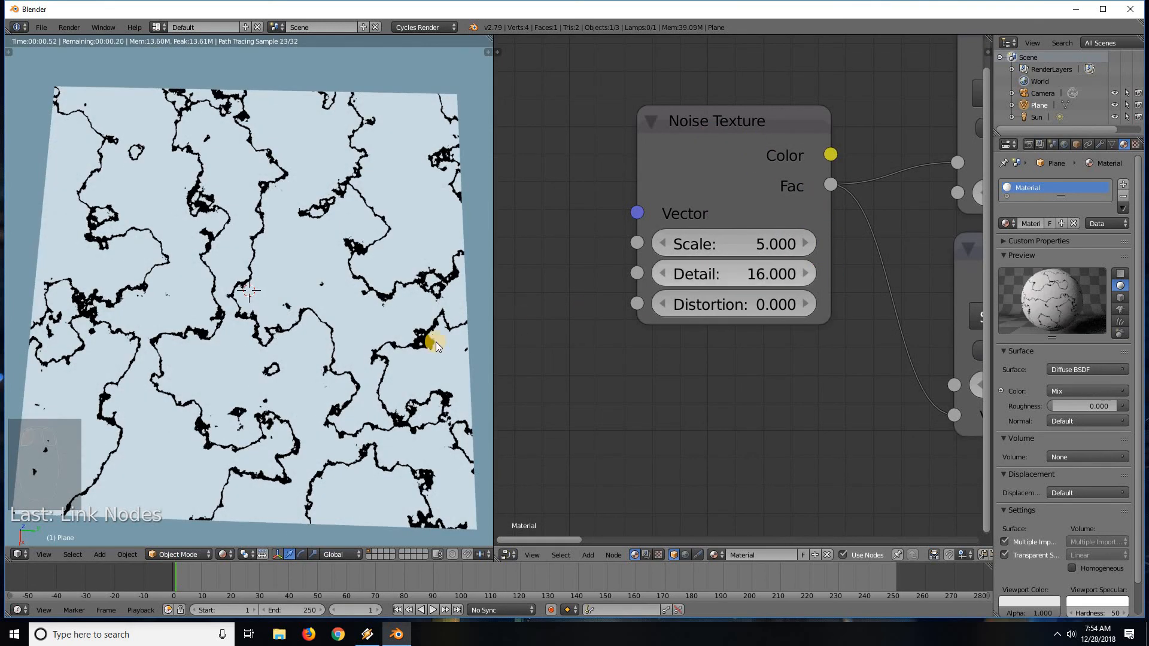
{"action": "scroll", "coordinate": [301, 361], "scroll_direction": "up", "scroll_amount": 6}
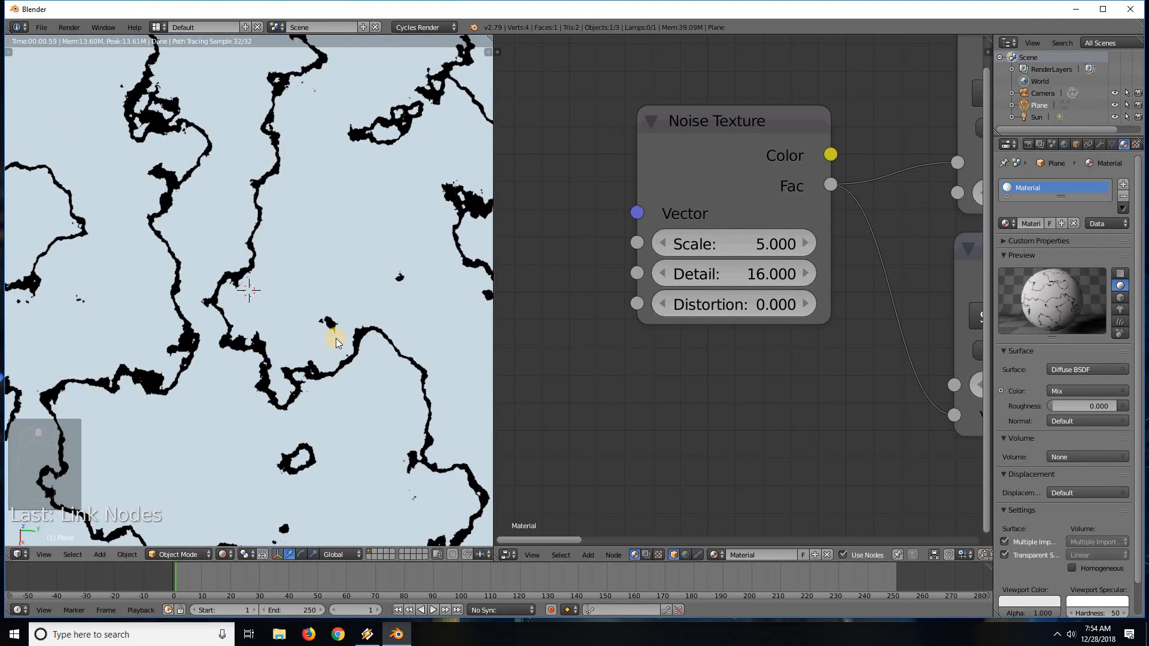
Inspect the line pattern on the rendered plane, and try a Noise Texture Scale of 8.500.
{"action": "scroll", "coordinate": [332, 340], "scroll_direction": "up", "scroll_amount": 3}
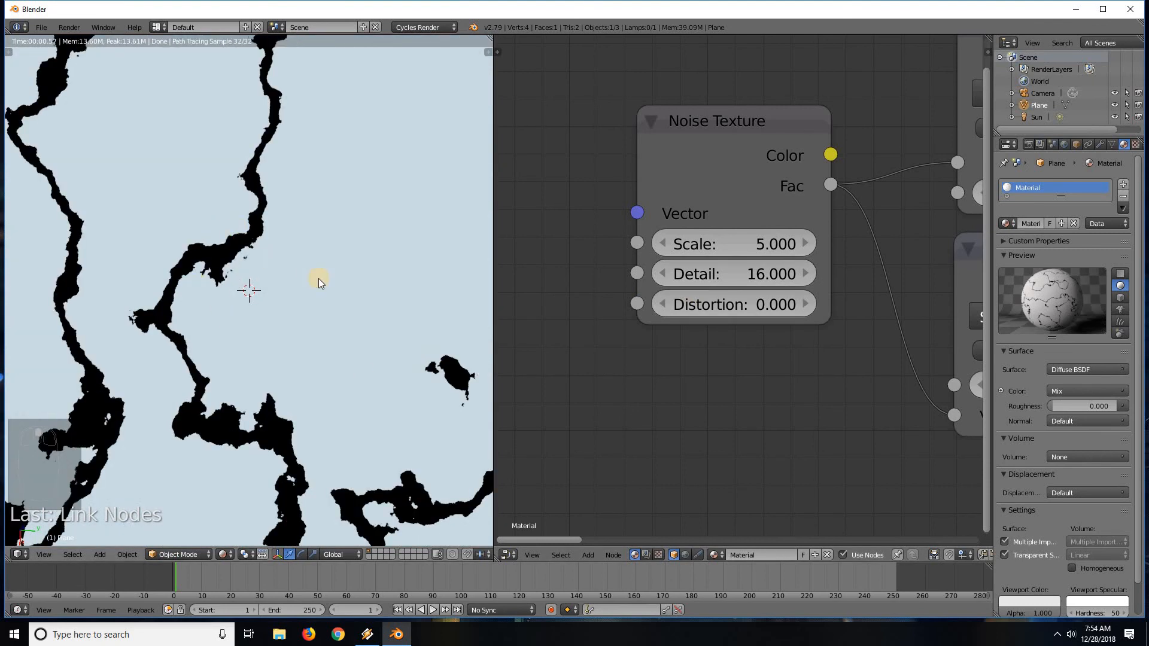
{"action": "scroll", "coordinate": [310, 287], "scroll_direction": "down", "scroll_amount": 5}
{"action": "scroll", "coordinate": [294, 286], "scroll_direction": "up", "scroll_amount": 2}
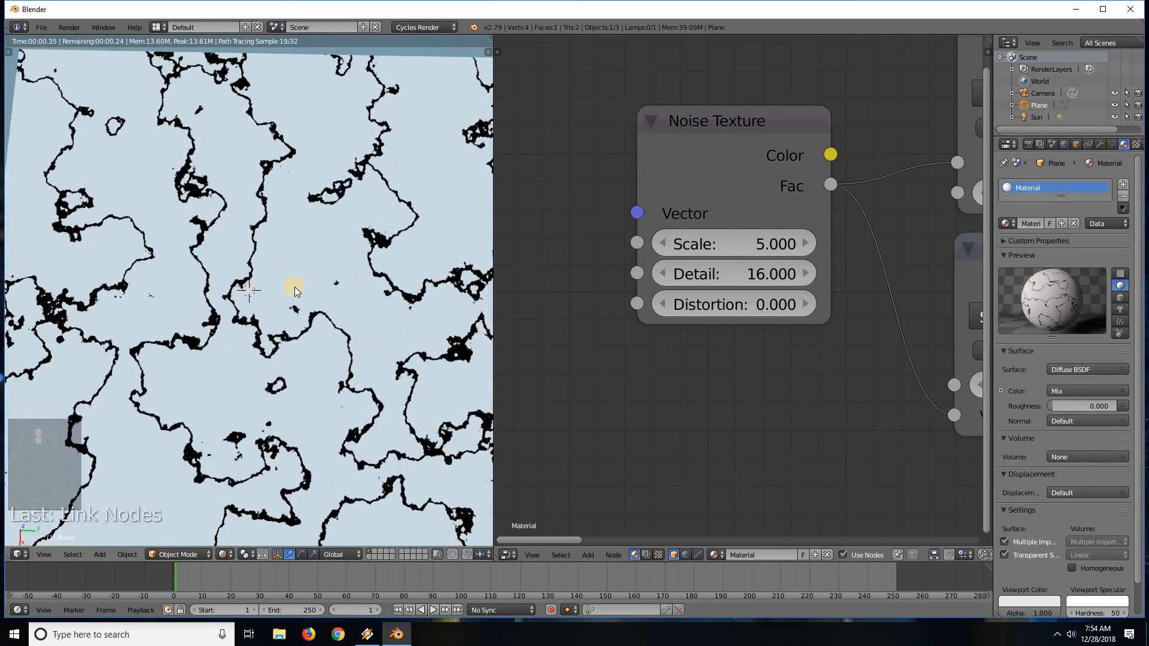
{"action": "scroll", "coordinate": [301, 289], "scroll_direction": "down", "scroll_amount": 5}
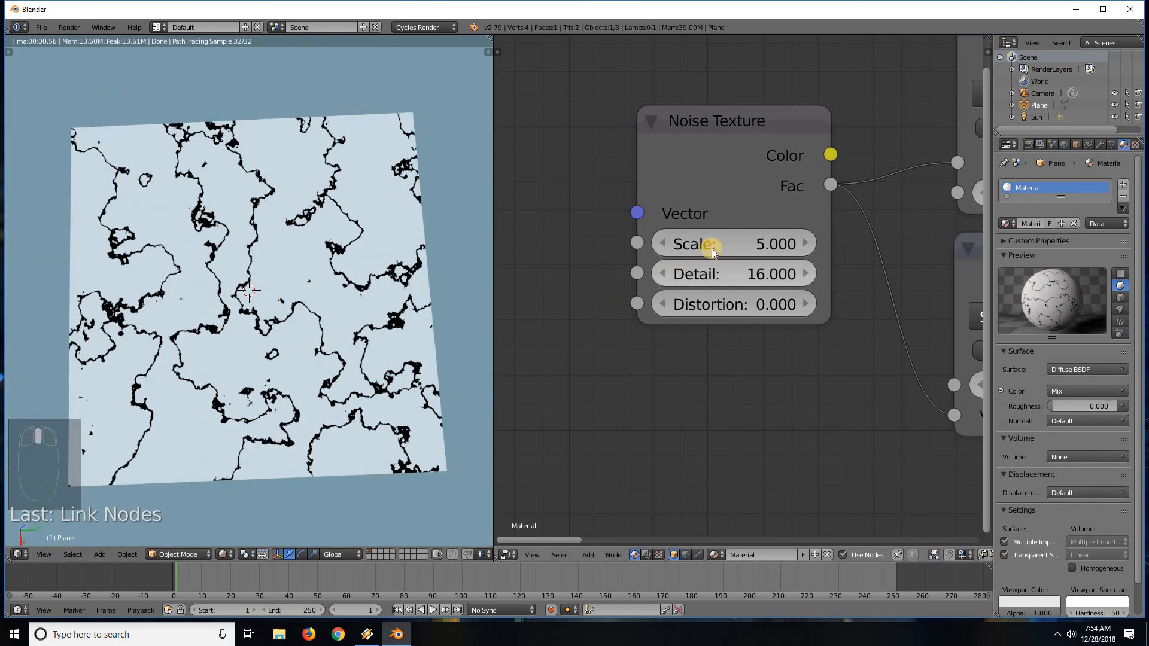
{"action": "mouse_move", "coordinate": [711, 251]}
{"action": "left_mouse_down"}
{"action": "mouse_move", "coordinate": [741, 249]}
{"action": "mouse_move", "coordinate": [706, 255]}
{"action": "left_mouse_up"}
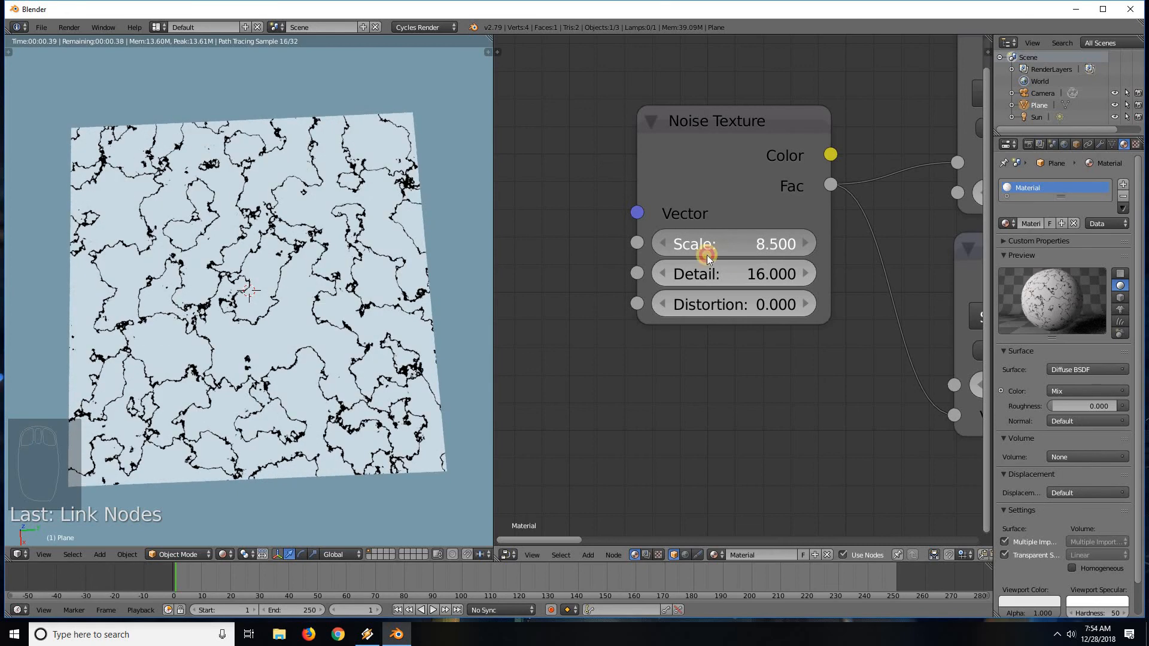
Try a Distortion of 1.600 on the Noise Texture, and reset the Distortion to 0.
{"action": "left_click_drag", "start_coordinate": [712, 303], "coordinate": [736, 302]}
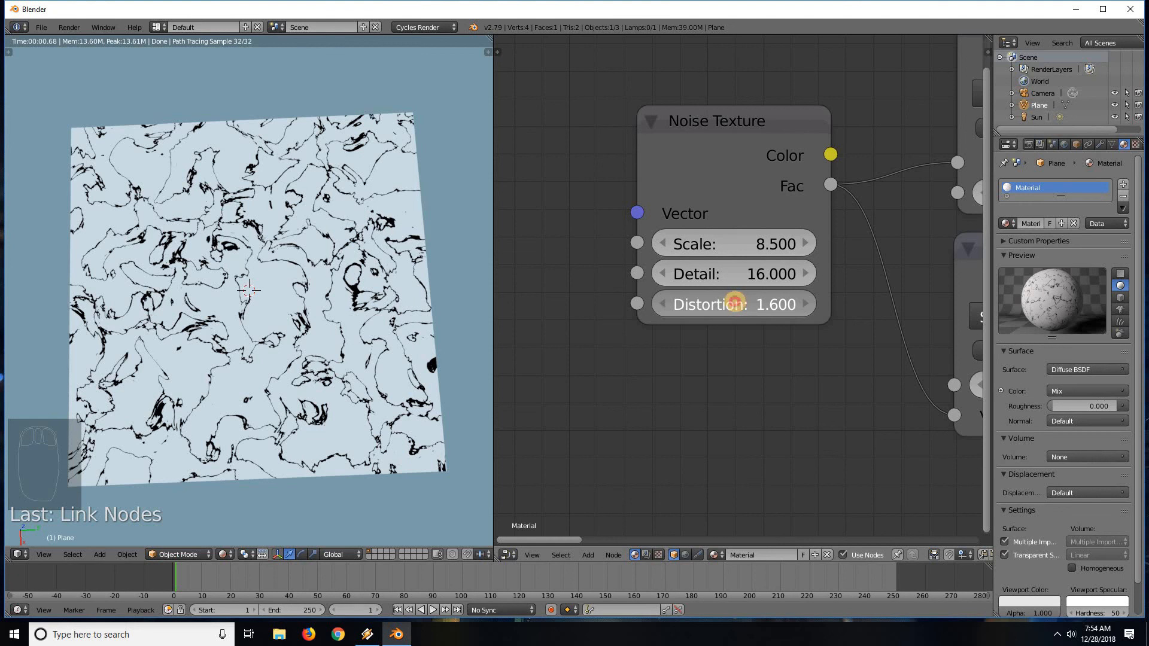
{"action": "mouse_move", "coordinate": [734, 303]}
{"action": "left_mouse_down"}
{"action": "mouse_move", "coordinate": [693, 303]}
{"action": "mouse_move", "coordinate": [718, 304]}
{"action": "left_mouse_up"}
{"action": "left_click", "coordinate": [717, 304]}
{"action": "type", "text": "0"}
{"action": "key", "text": "Return"}
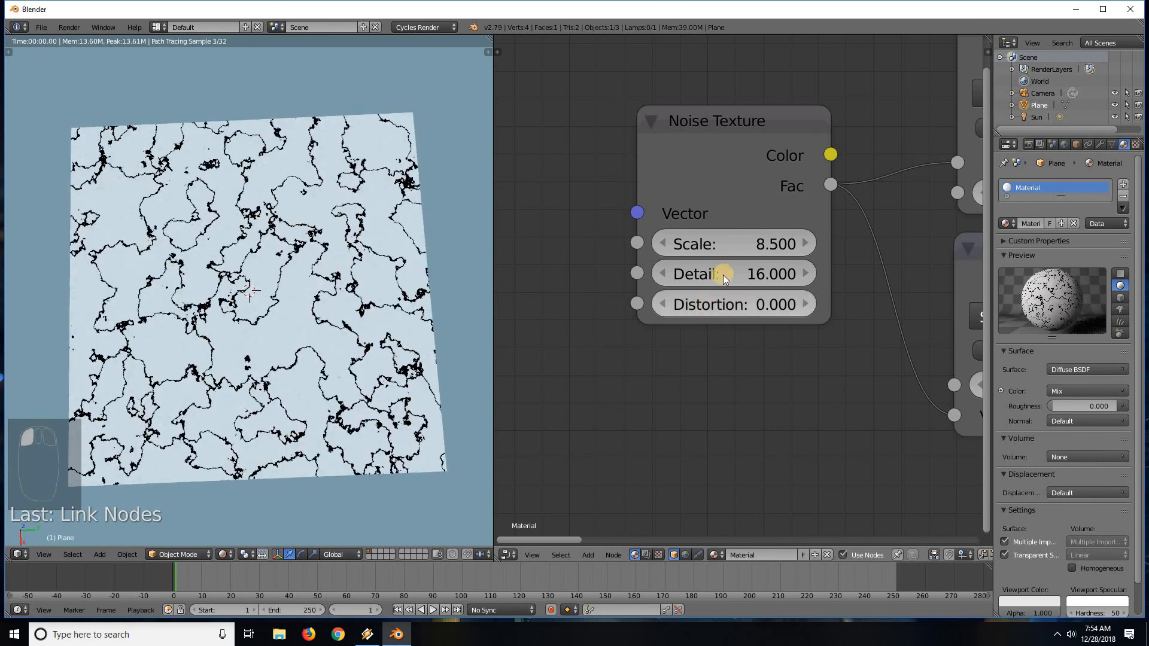
Set the Noise Texture's Scale back to 5.
{"action": "left_click", "coordinate": [745, 247]}
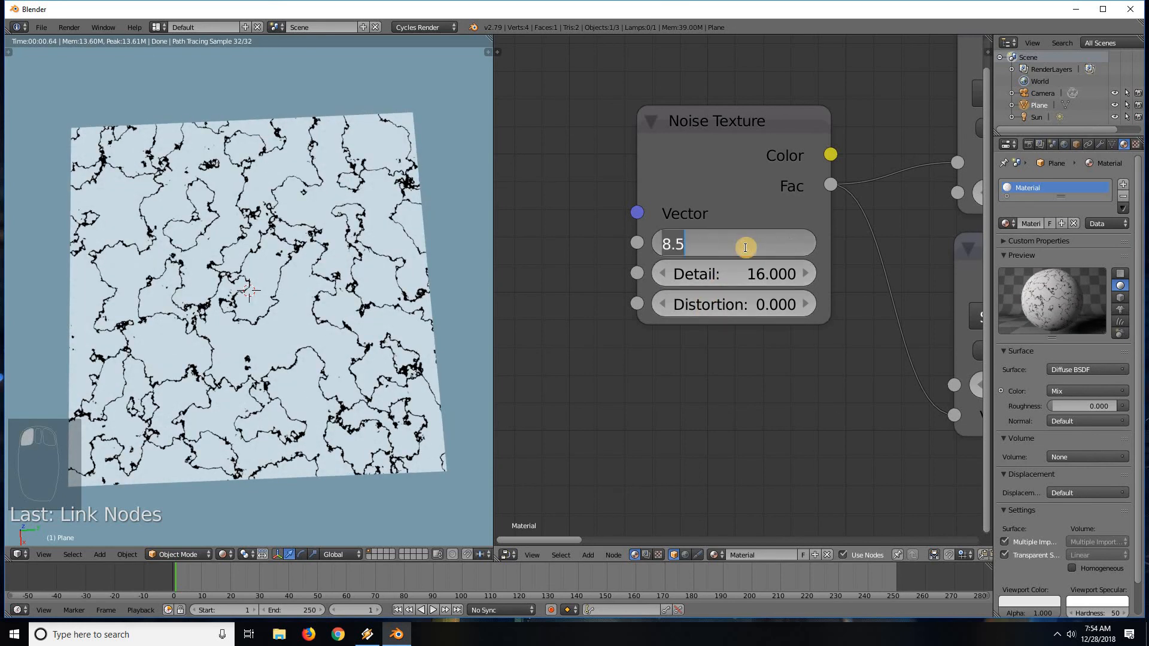
{"action": "type", "text": "5"}
{"action": "key", "text": "Return"}
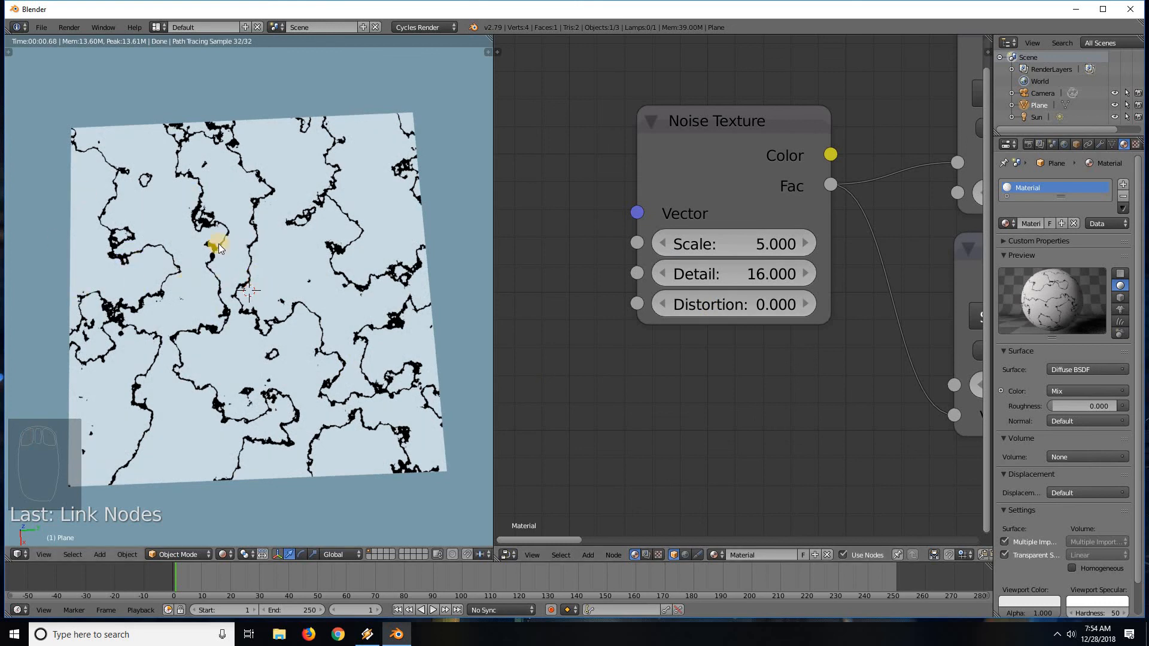
Tidy the node chain by repositioning the Mix, Maximum, both Subtract and Noise Texture nodes into an evenly spaced row before the Diffuse BSDF.
{"action": "scroll", "coordinate": [608, 341], "scroll_direction": "down", "scroll_amount": 4}
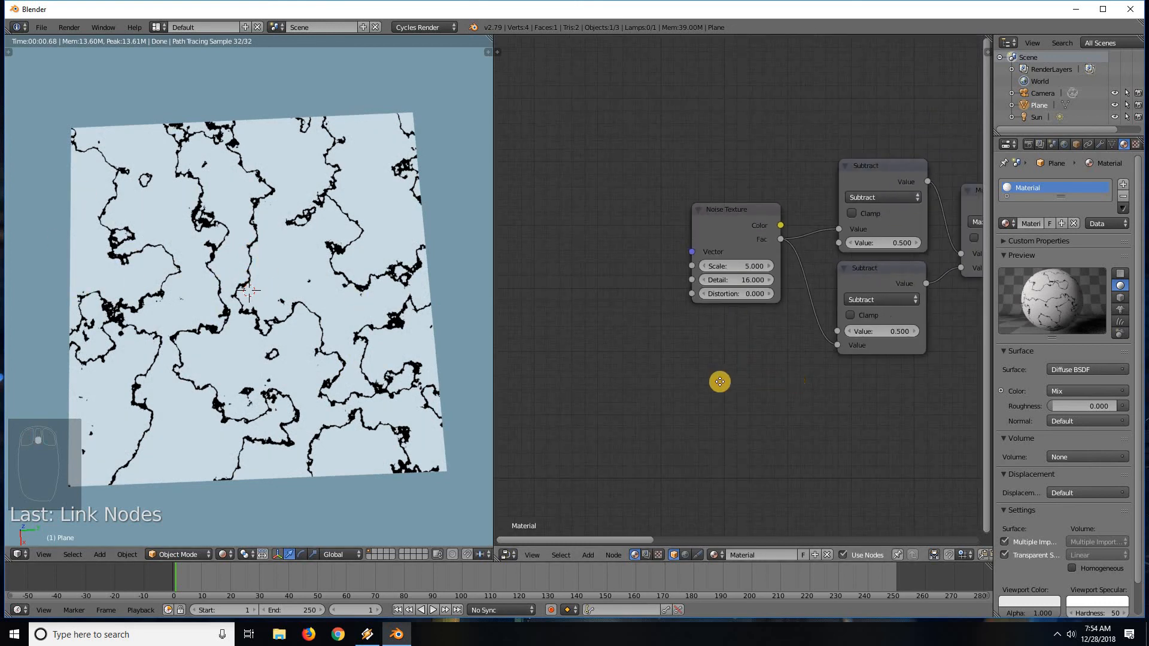
{"action": "middle_click_drag", "start_coordinate": [720, 382], "coordinate": [618, 367]}
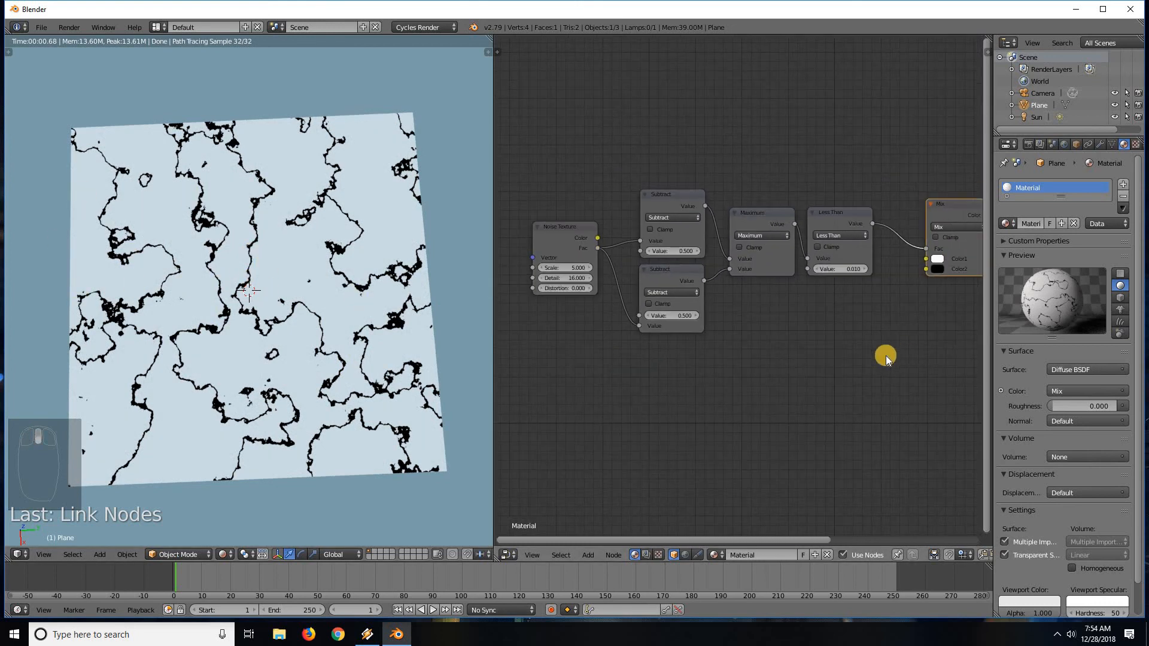
{"action": "scroll", "coordinate": [885, 356], "scroll_direction": "down", "scroll_amount": 4}
{"action": "middle_click_drag", "start_coordinate": [854, 328], "coordinate": [788, 339]}
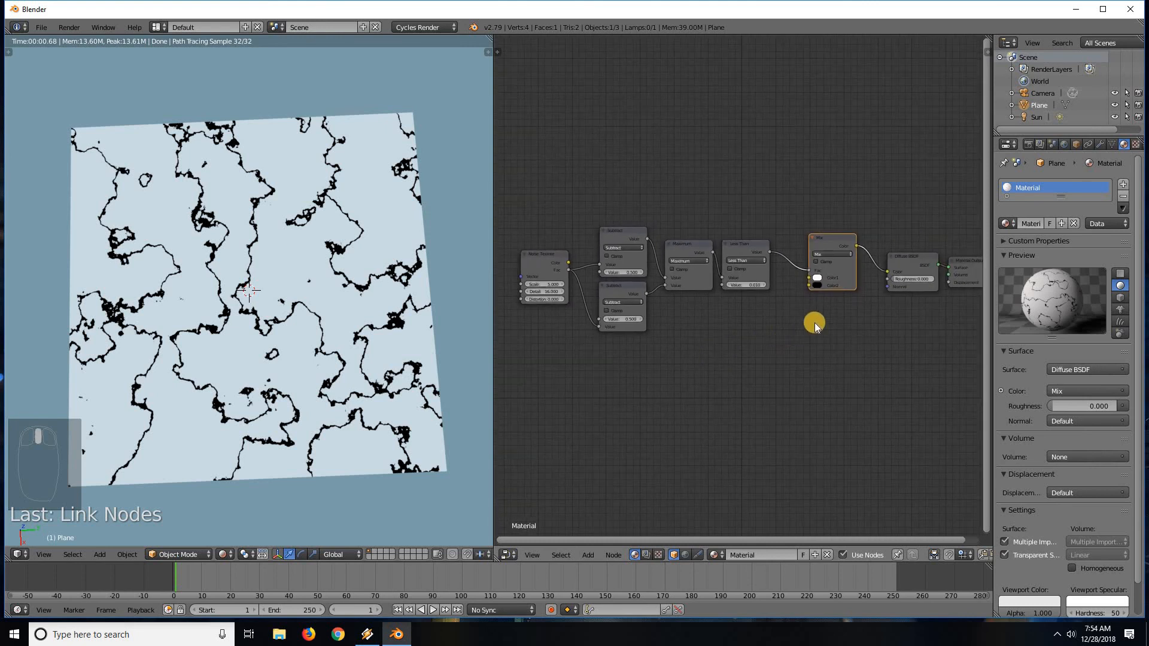
{"action": "scroll", "coordinate": [814, 322], "scroll_direction": "down", "scroll_amount": 1}
{"action": "left_click_drag", "start_coordinate": [832, 248], "coordinate": [778, 258]}
{"action": "left_click_drag", "start_coordinate": [697, 257], "coordinate": [735, 251]}
{"action": "mouse_move", "coordinate": [655, 238]}
{"action": "left_mouse_down"}
{"action": "mouse_move", "coordinate": [677, 238]}
{"action": "mouse_move", "coordinate": [673, 248]}
{"action": "left_mouse_up"}
{"action": "left_click_drag", "start_coordinate": [634, 294], "coordinate": [667, 275]}
{"action": "left_click_drag", "start_coordinate": [584, 263], "coordinate": [626, 262]}
{"action": "scroll", "coordinate": [739, 326], "scroll_direction": "up", "scroll_amount": 8}
{"action": "middle_click_drag", "start_coordinate": [791, 346], "coordinate": [848, 343]}
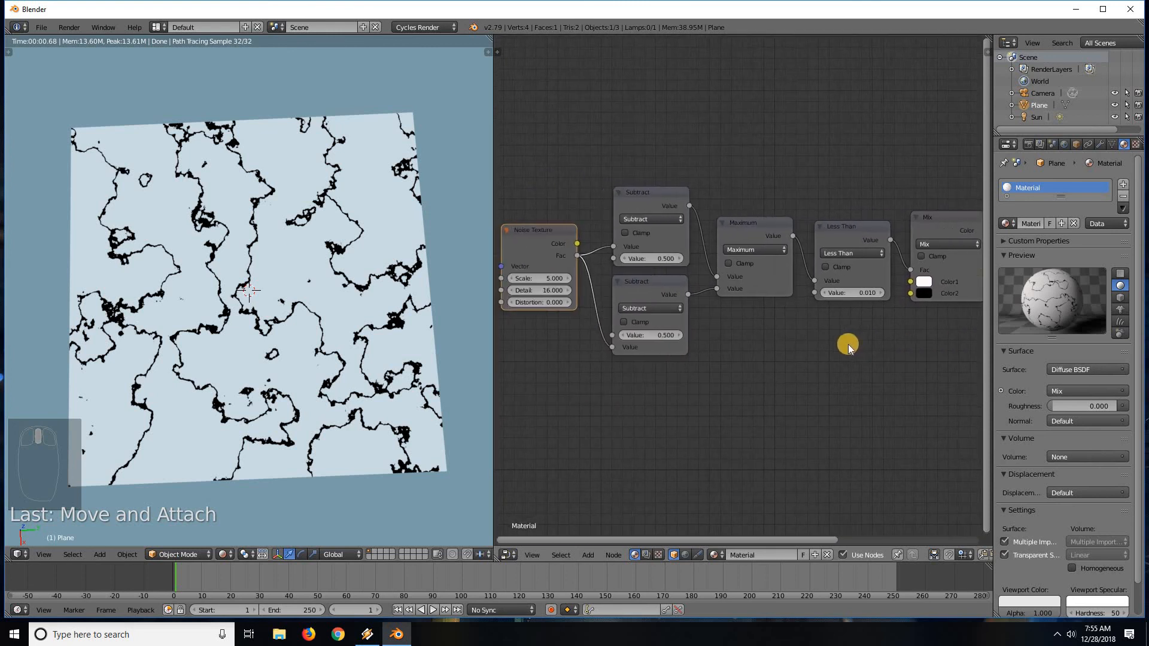
{"action": "scroll", "coordinate": [862, 333], "scroll_direction": "down", "scroll_amount": 4}
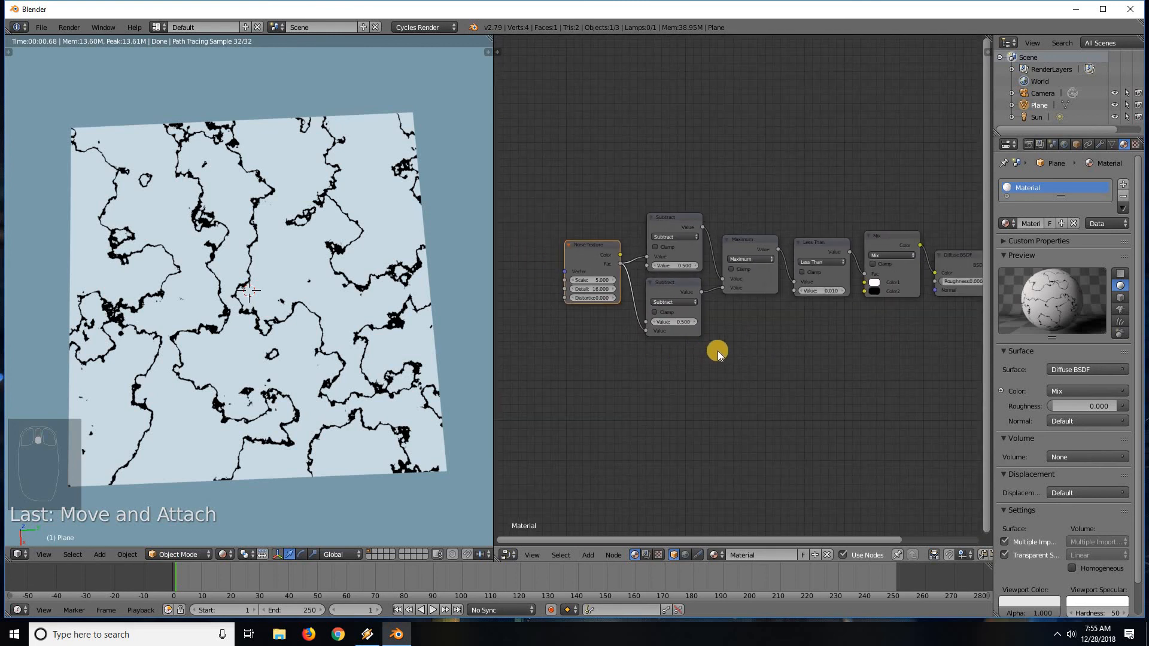
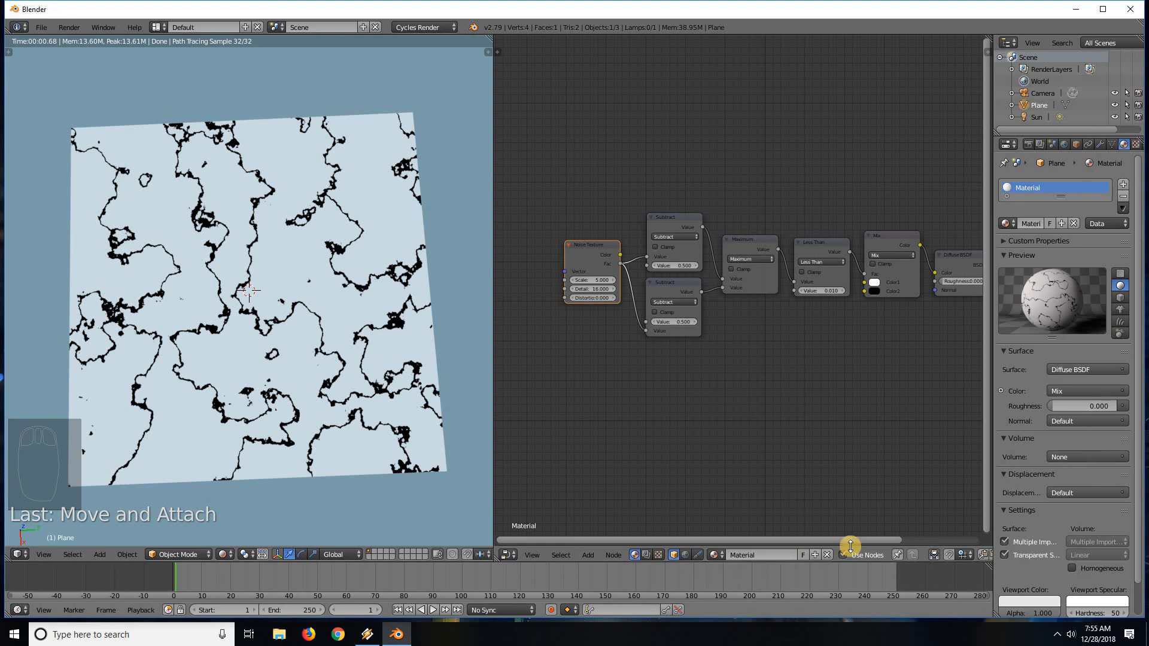
Examine the Mix, Diffuse BSDF and Material Output nodes, and look at the node categories available for adding, including Shader.
{"action": "scroll", "coordinate": [841, 324], "scroll_direction": "down", "scroll_amount": 2}
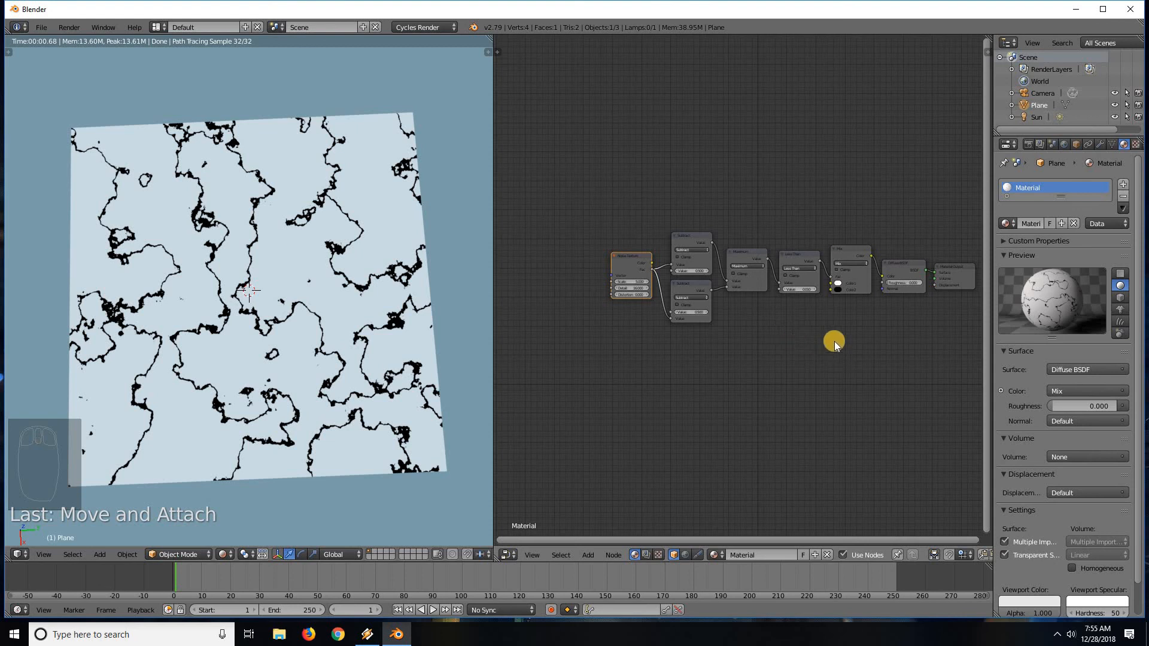
{"action": "scroll", "coordinate": [768, 337], "scroll_direction": "up", "scroll_amount": 5}
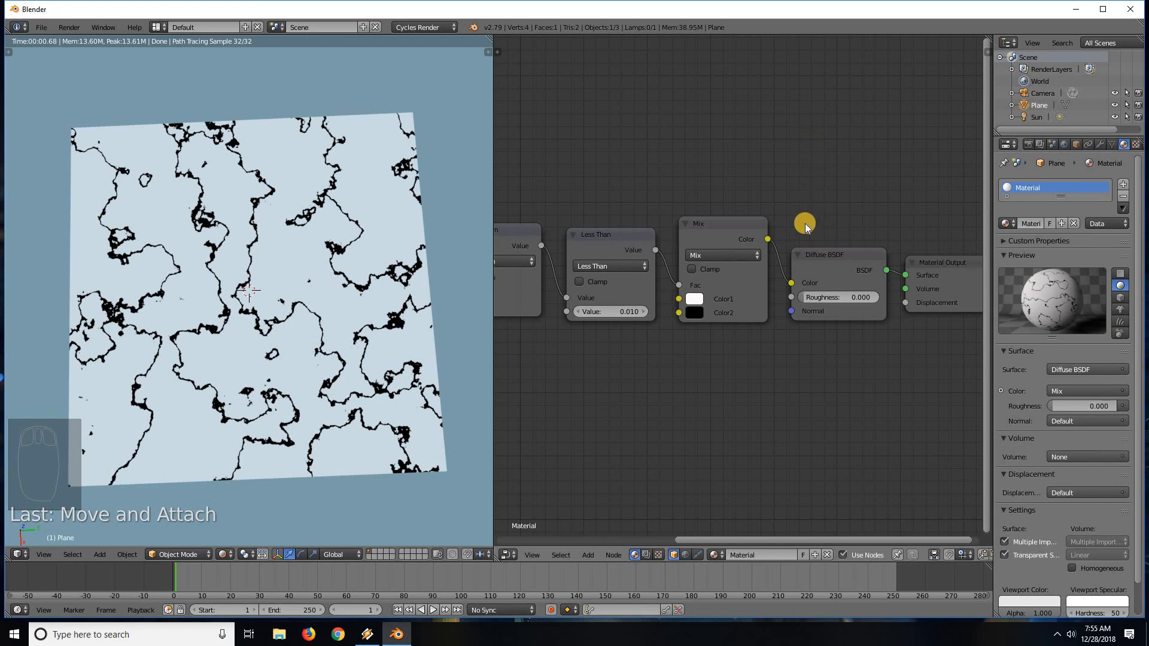
{"action": "scroll", "coordinate": [811, 250], "scroll_direction": "down", "scroll_amount": 2}
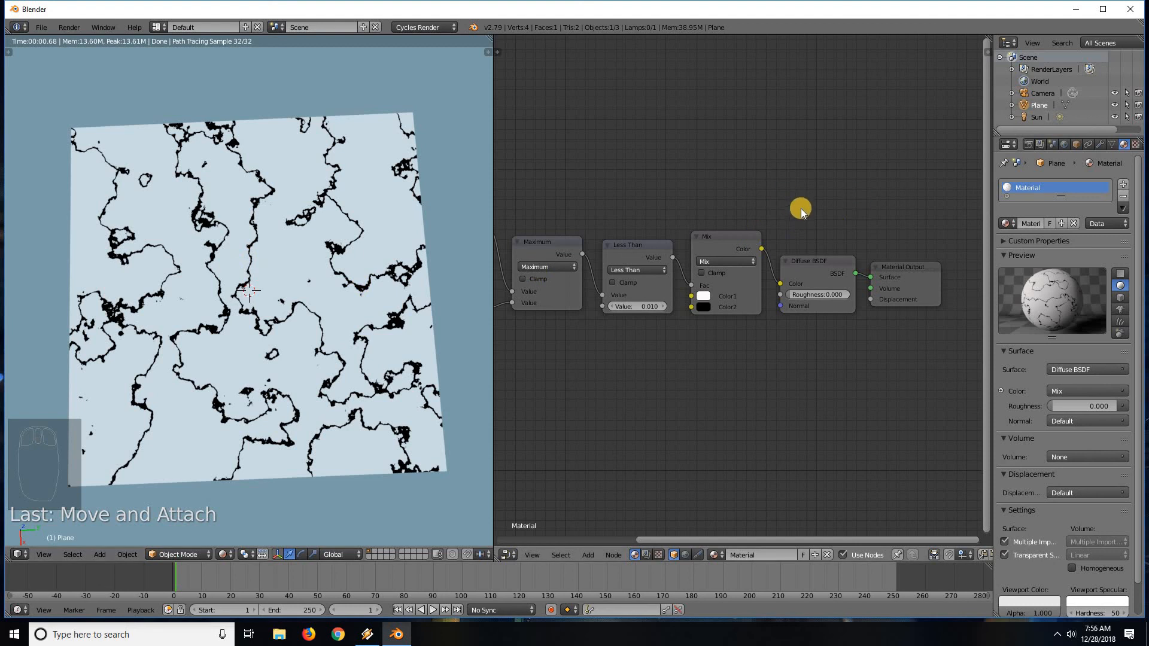
{"action": "key", "text": "shift+a"}
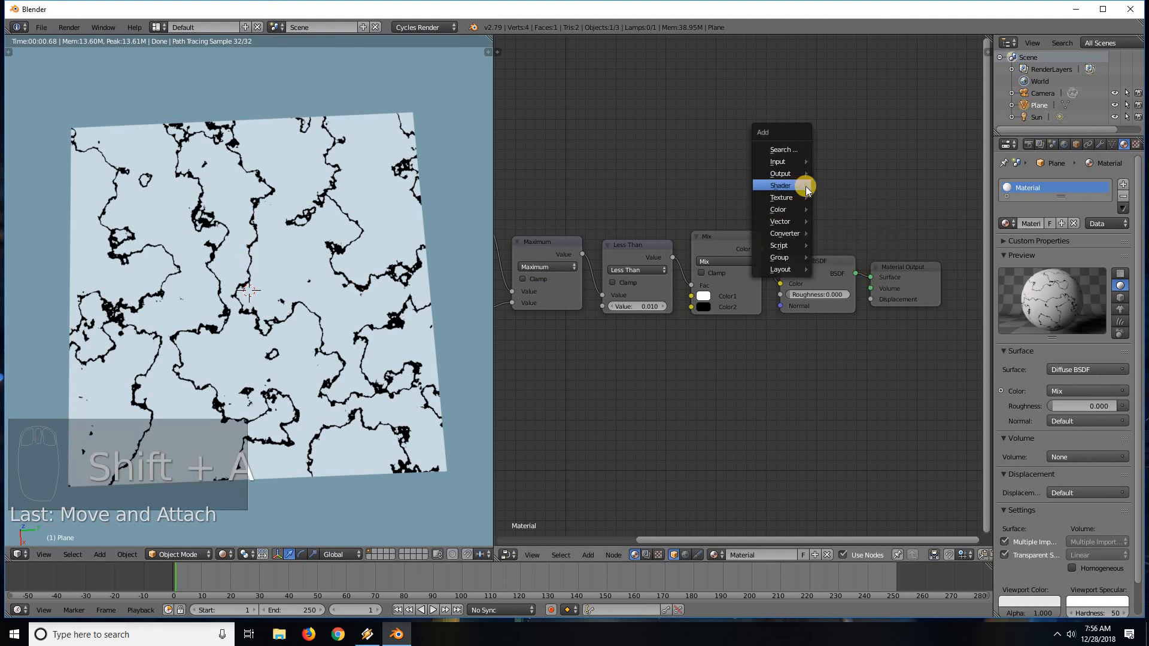
{"action": "mouse_move", "coordinate": [789, 185]}
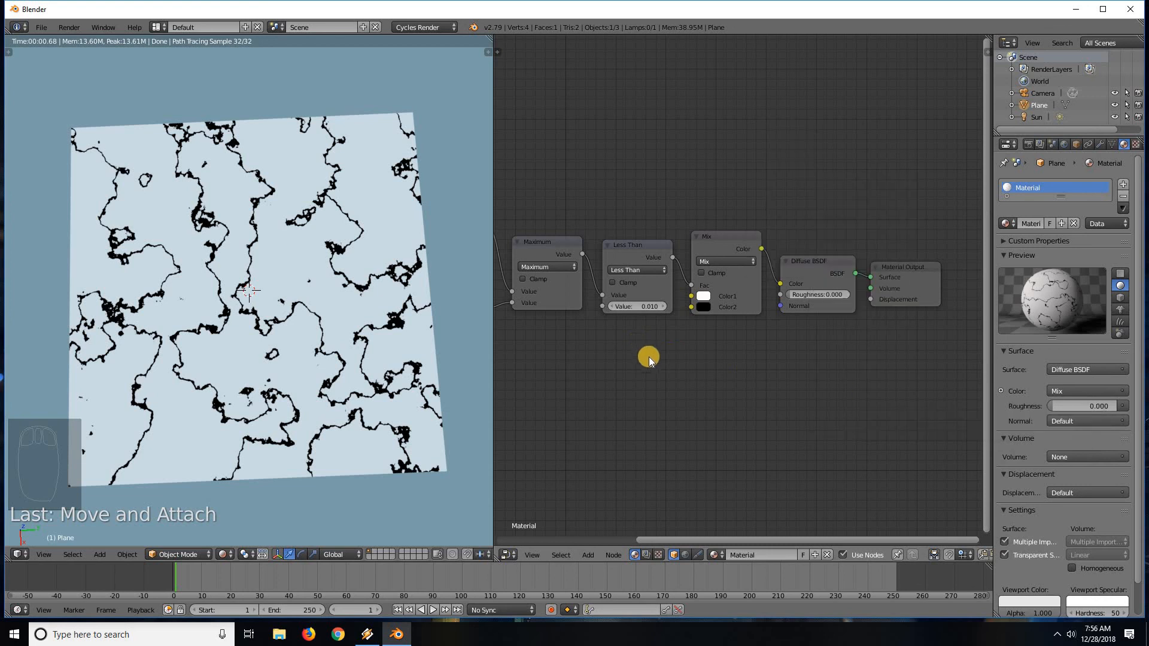
Review the complete node chain from the Noise Texture through the Subtract, Maximum, Less Than and Mix nodes to the Material Output.
{"action": "scroll", "coordinate": [651, 363], "scroll_direction": "down", "scroll_amount": 1}
{"action": "middle_click_drag", "start_coordinate": [651, 363], "coordinate": [750, 364]}
{"action": "middle_click_drag", "start_coordinate": [909, 293], "coordinate": [809, 291]}
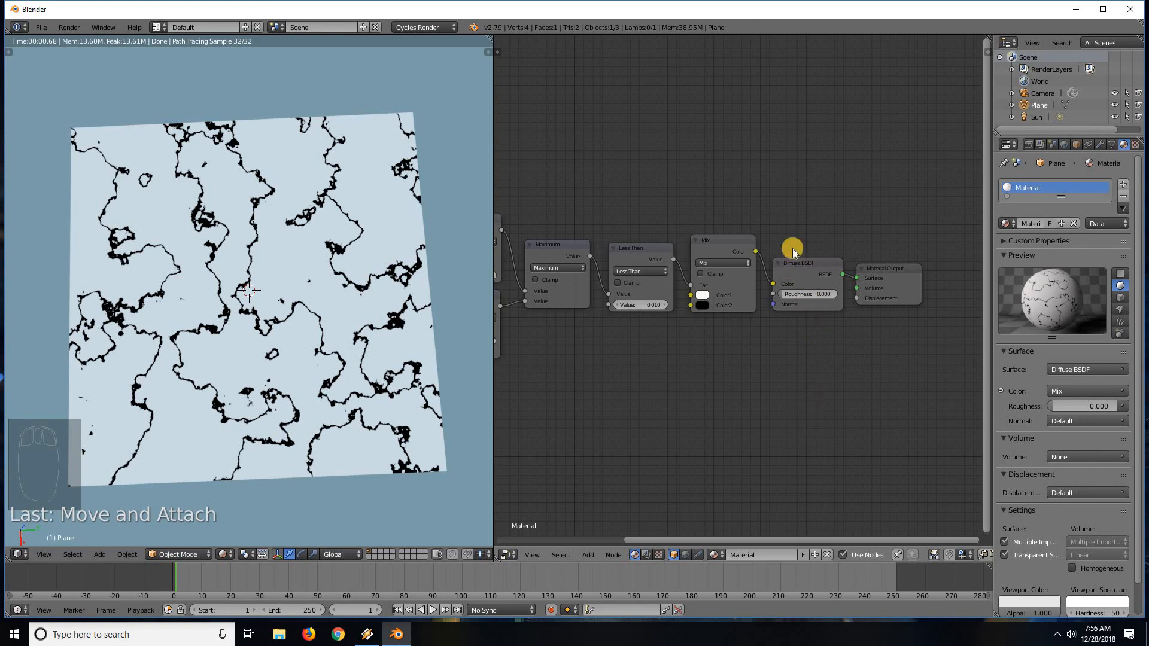
{"action": "middle_click_drag", "start_coordinate": [791, 218], "coordinate": [923, 215]}
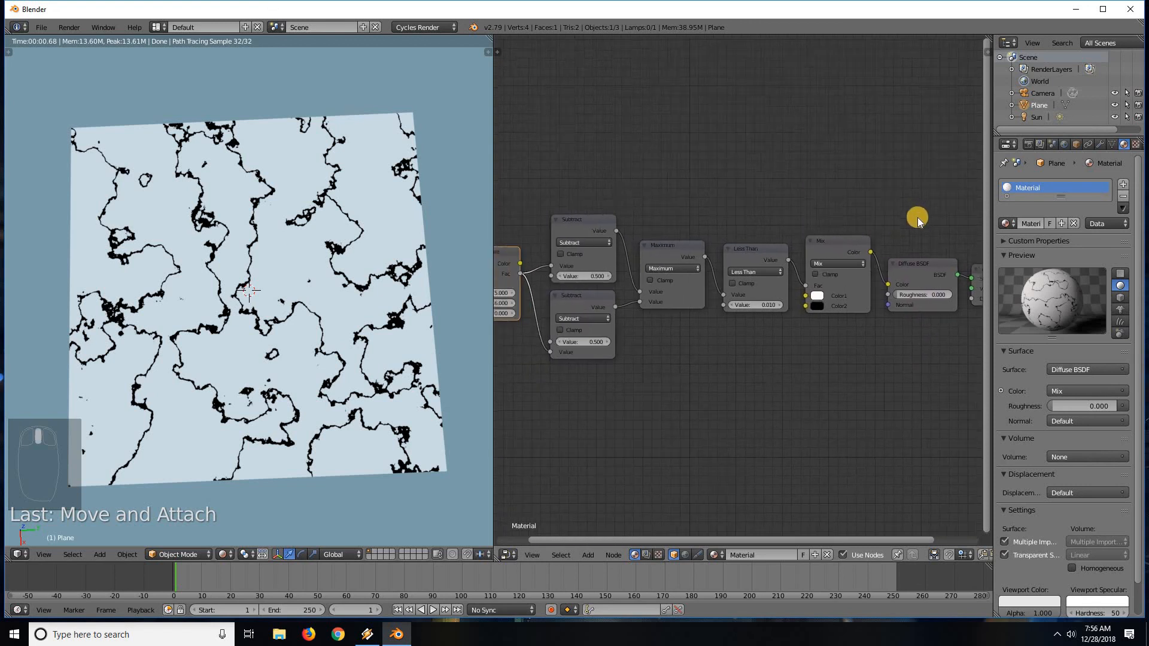
{"action": "scroll", "coordinate": [757, 226], "scroll_direction": "down", "scroll_amount": 3}
{"action": "middle_click_drag", "start_coordinate": [721, 198], "coordinate": [801, 205]}
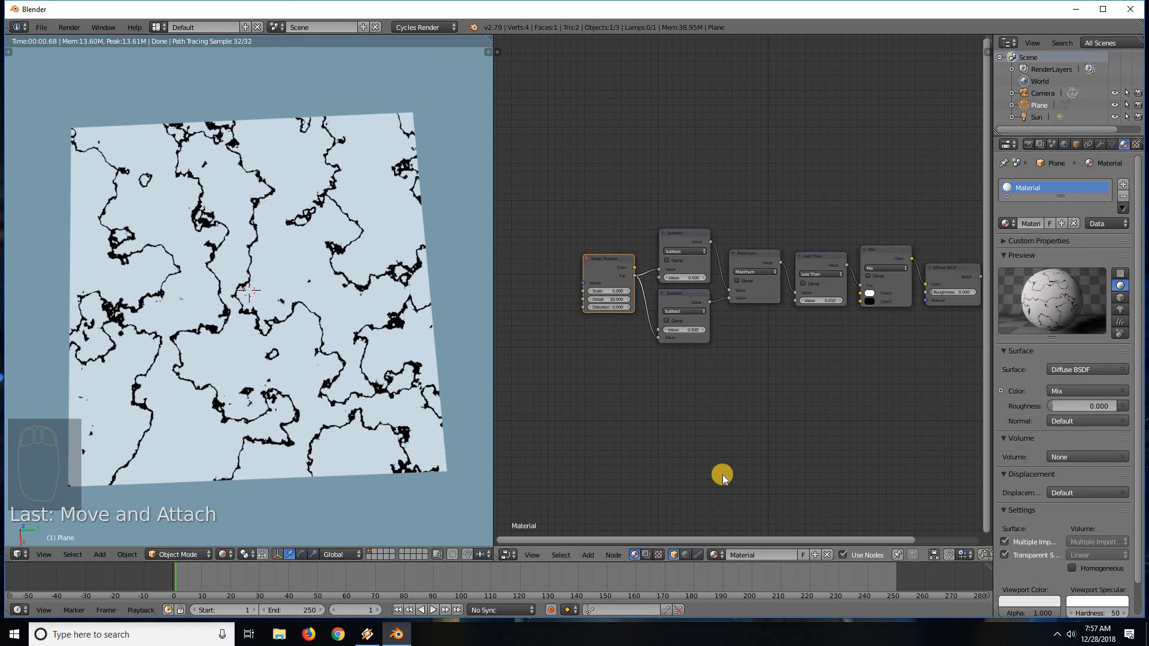
{"action": "scroll", "coordinate": [867, 338], "scroll_direction": "down", "scroll_amount": 1}
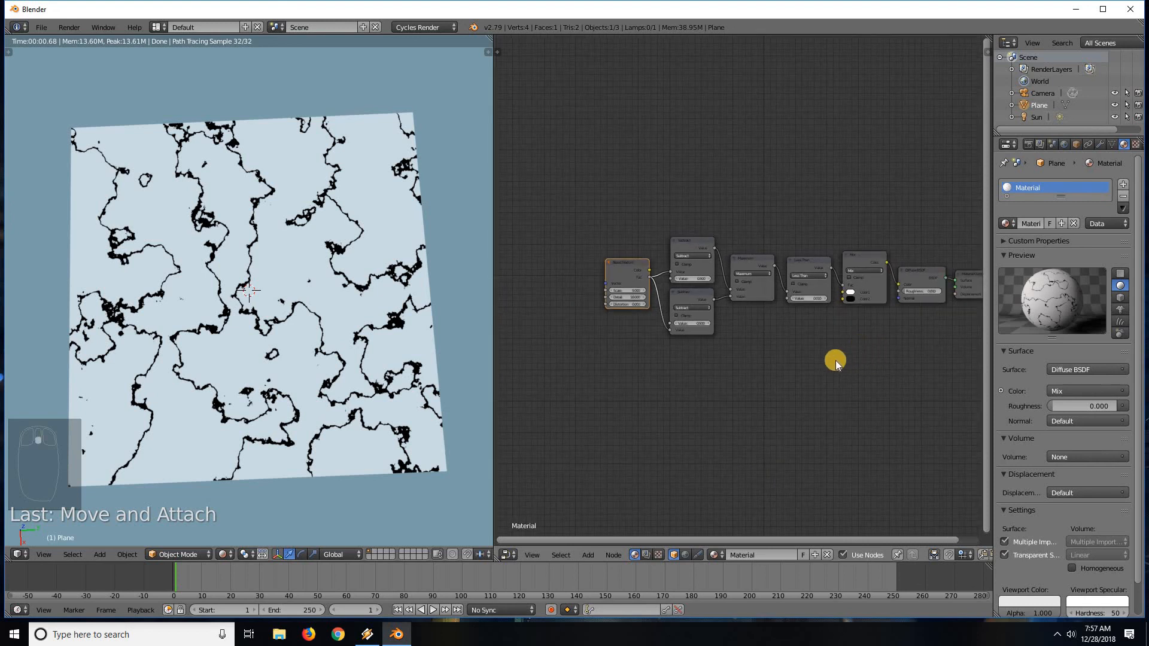
{"action": "middle_click_drag", "start_coordinate": [731, 362], "coordinate": [658, 359]}
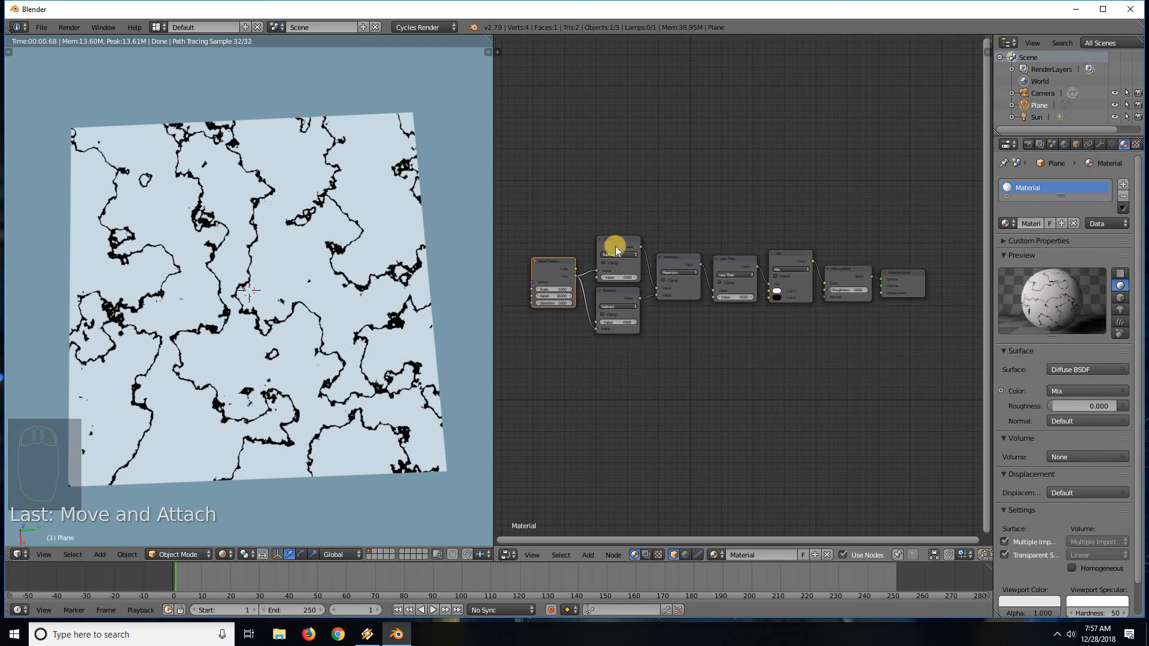
{"action": "scroll", "coordinate": [757, 118], "scroll_direction": "up", "scroll_amount": 2}
{"action": "middle_click_drag", "start_coordinate": [847, 138], "coordinate": [967, 173]}
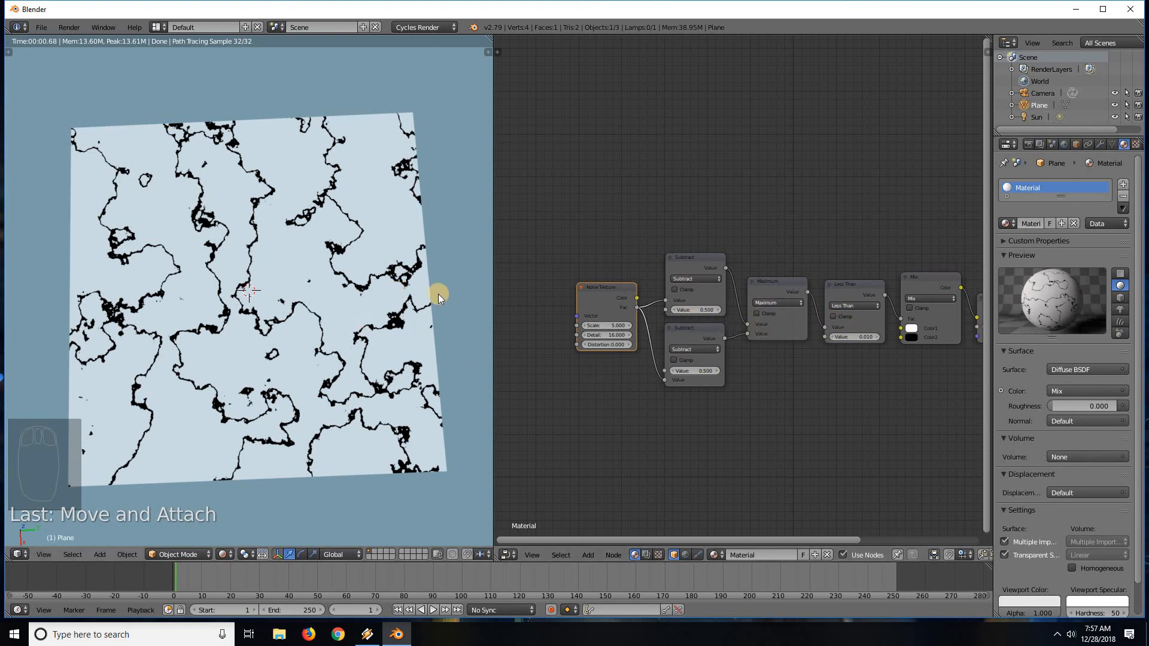
{"action": "middle_click_drag", "start_coordinate": [850, 405], "coordinate": [792, 394]}
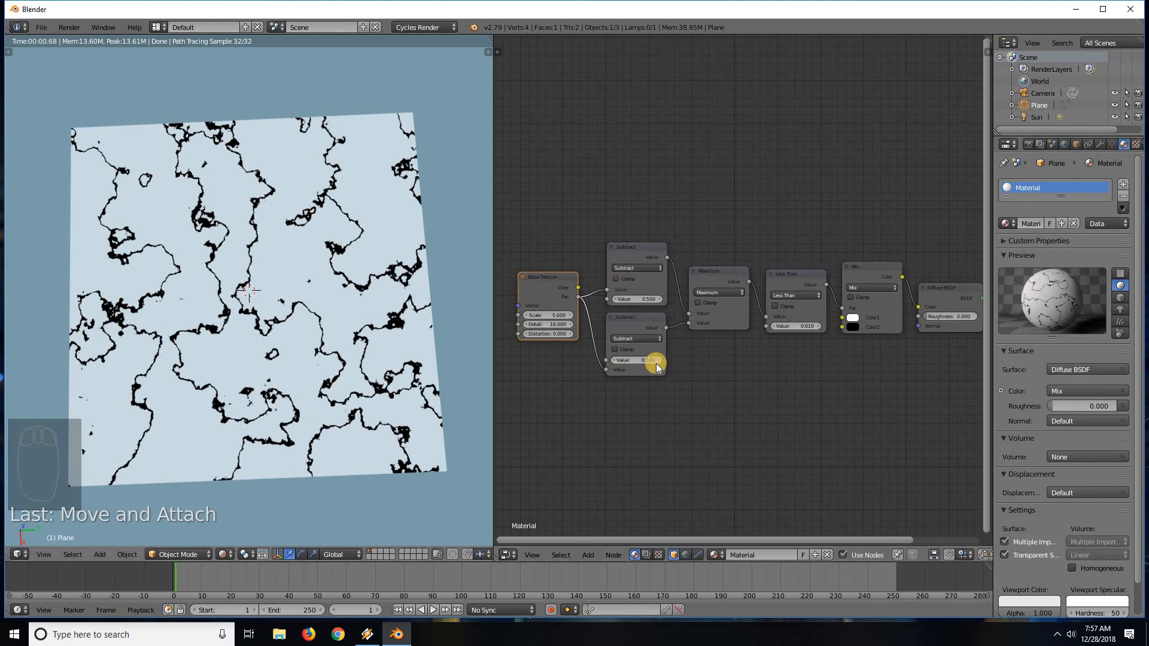
{"action": "scroll", "coordinate": [820, 361], "scroll_direction": "down", "scroll_amount": 2}
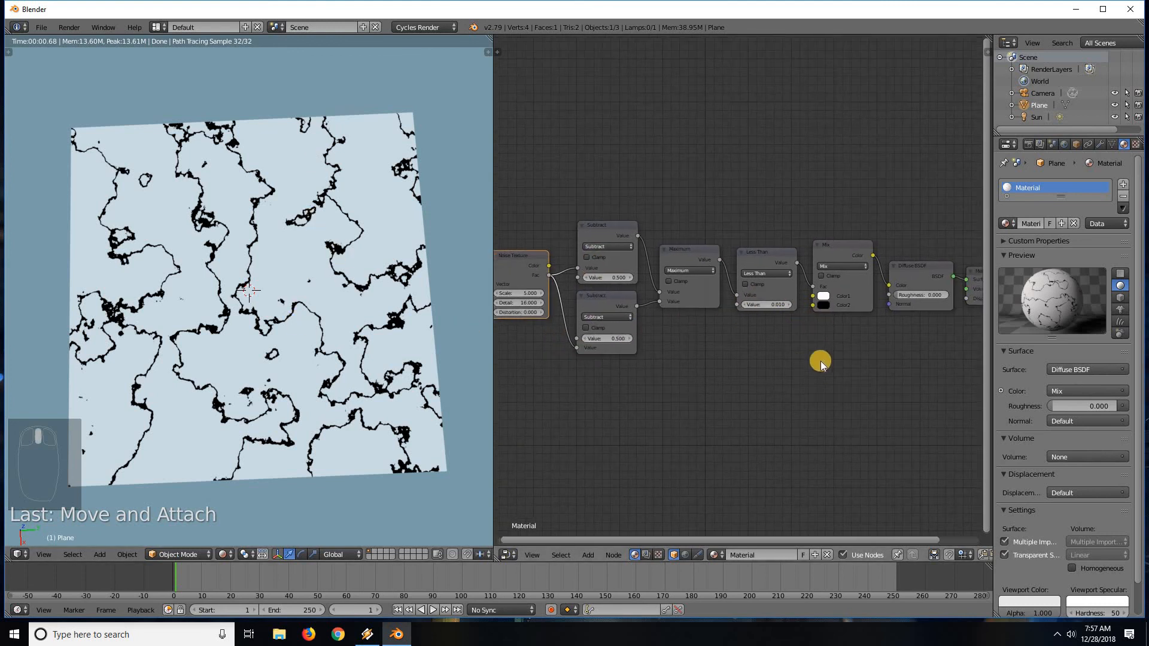
{"action": "scroll", "coordinate": [862, 350], "scroll_direction": "down", "scroll_amount": 1}
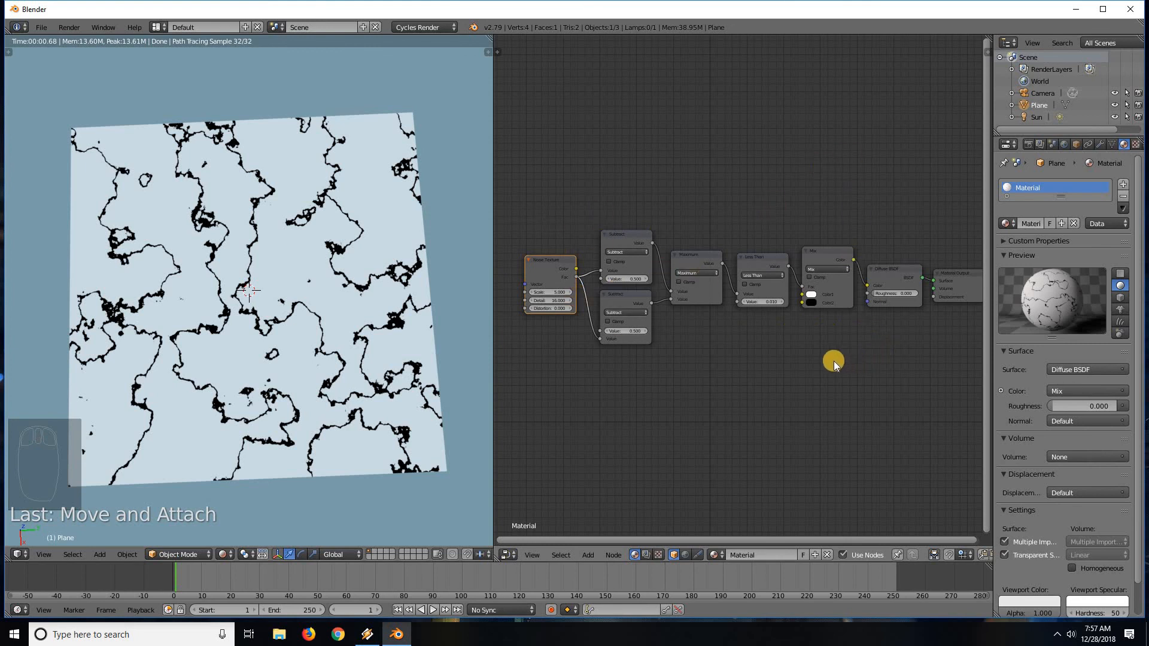
{"action": "scroll", "coordinate": [834, 360], "scroll_direction": "down", "scroll_amount": 1}
{"action": "scroll", "coordinate": [825, 354], "scroll_direction": "down", "scroll_amount": 1}
{"action": "middle_click_drag", "start_coordinate": [824, 354], "coordinate": [822, 354]}
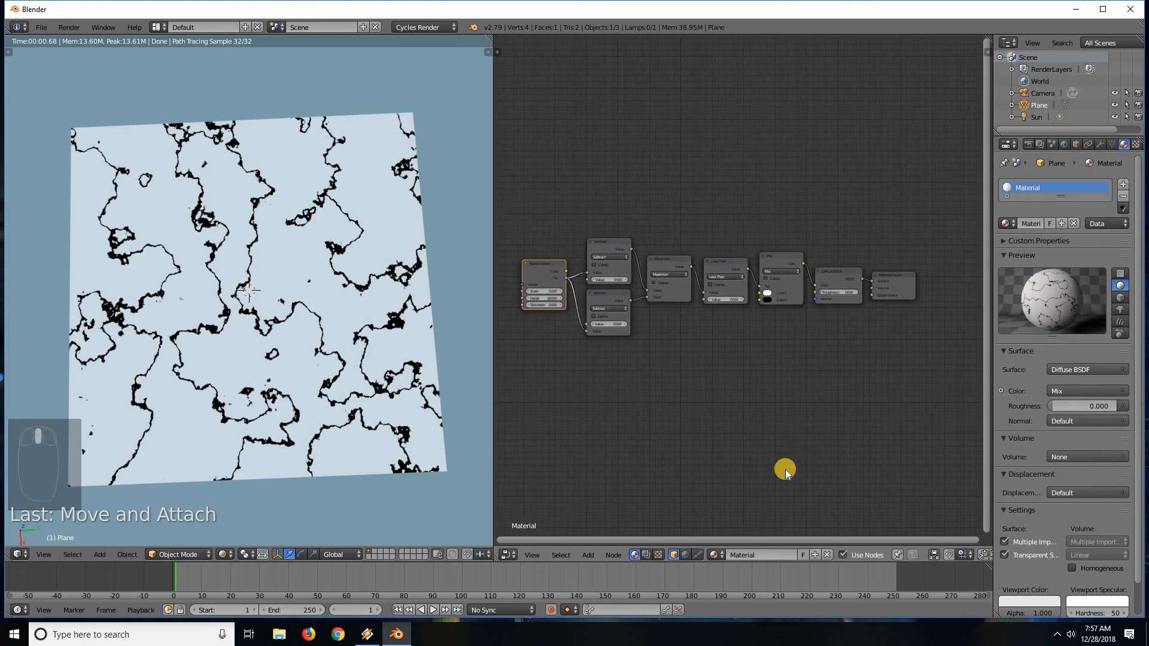